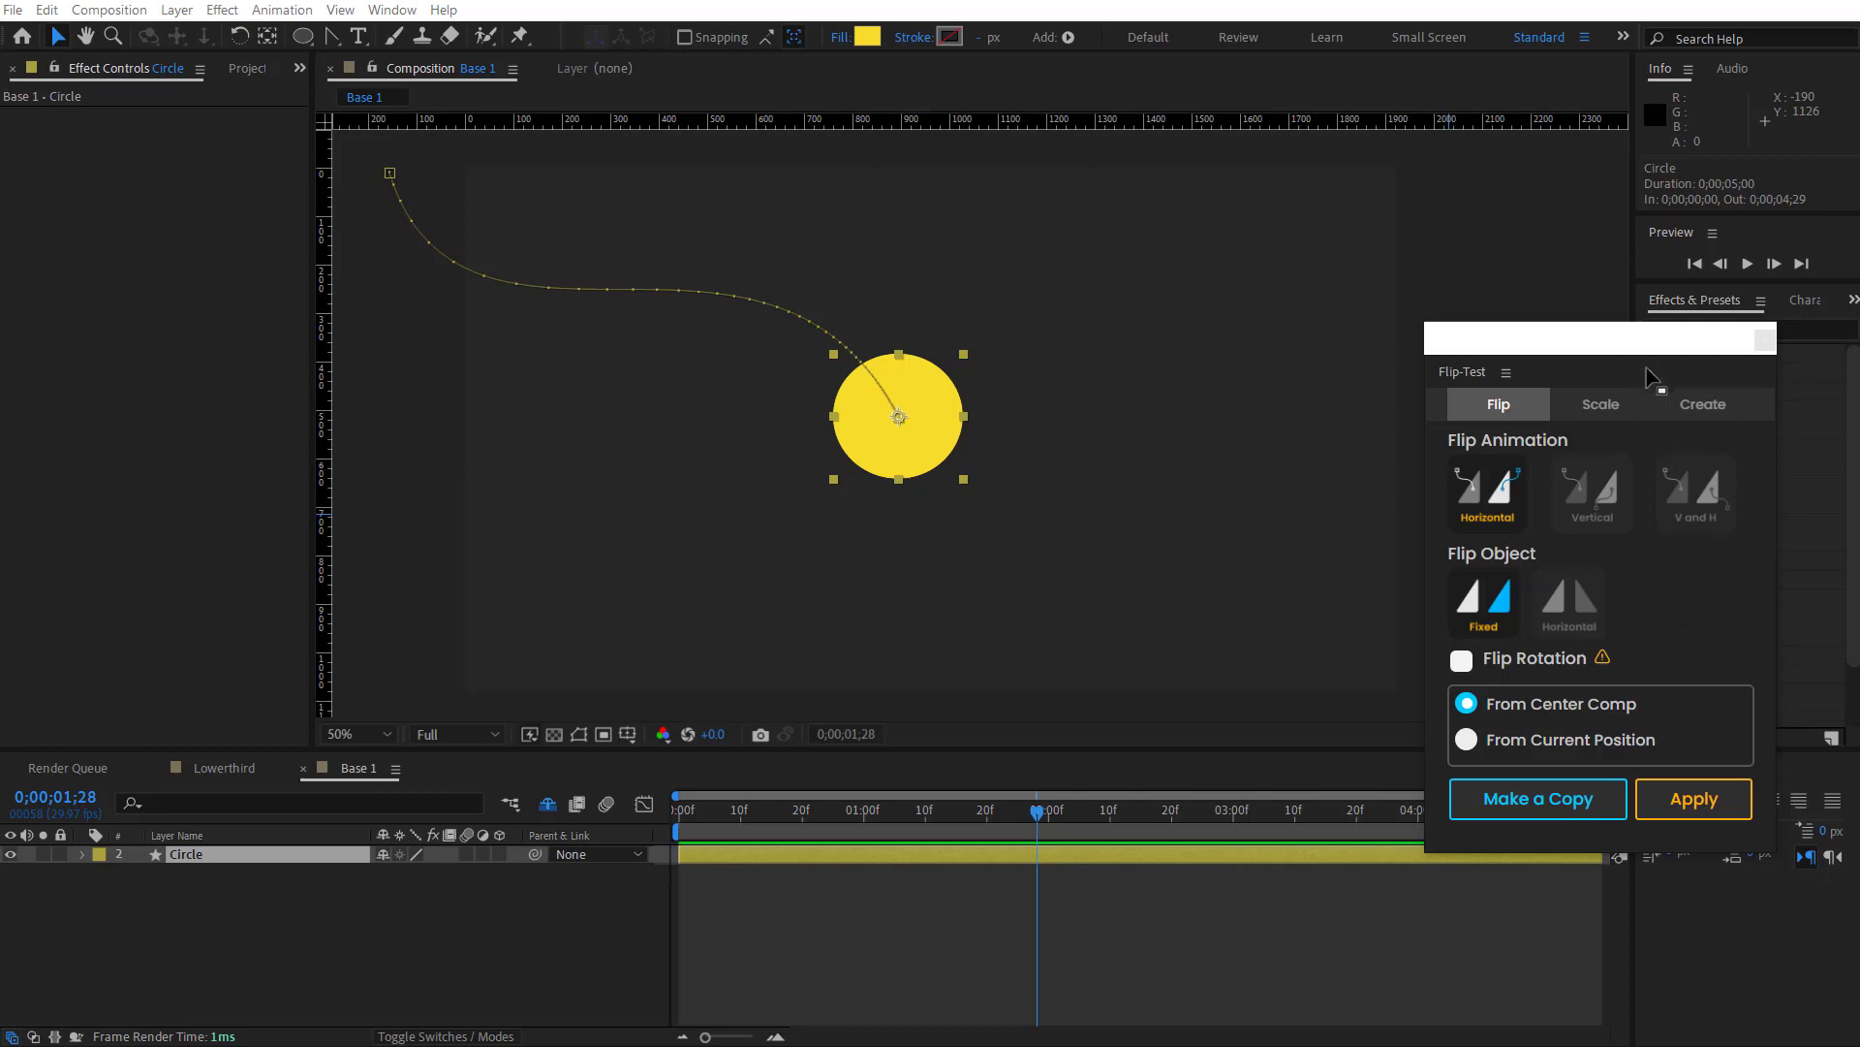
Step: Set Flip-Test to a Horizontal flip animation with a Fixed flip object, then preview the circle
mouse_move(1636, 349)
mouse_down()
mouse_move(1626, 324)
mouse_move(1609, 345)
mouse_up()
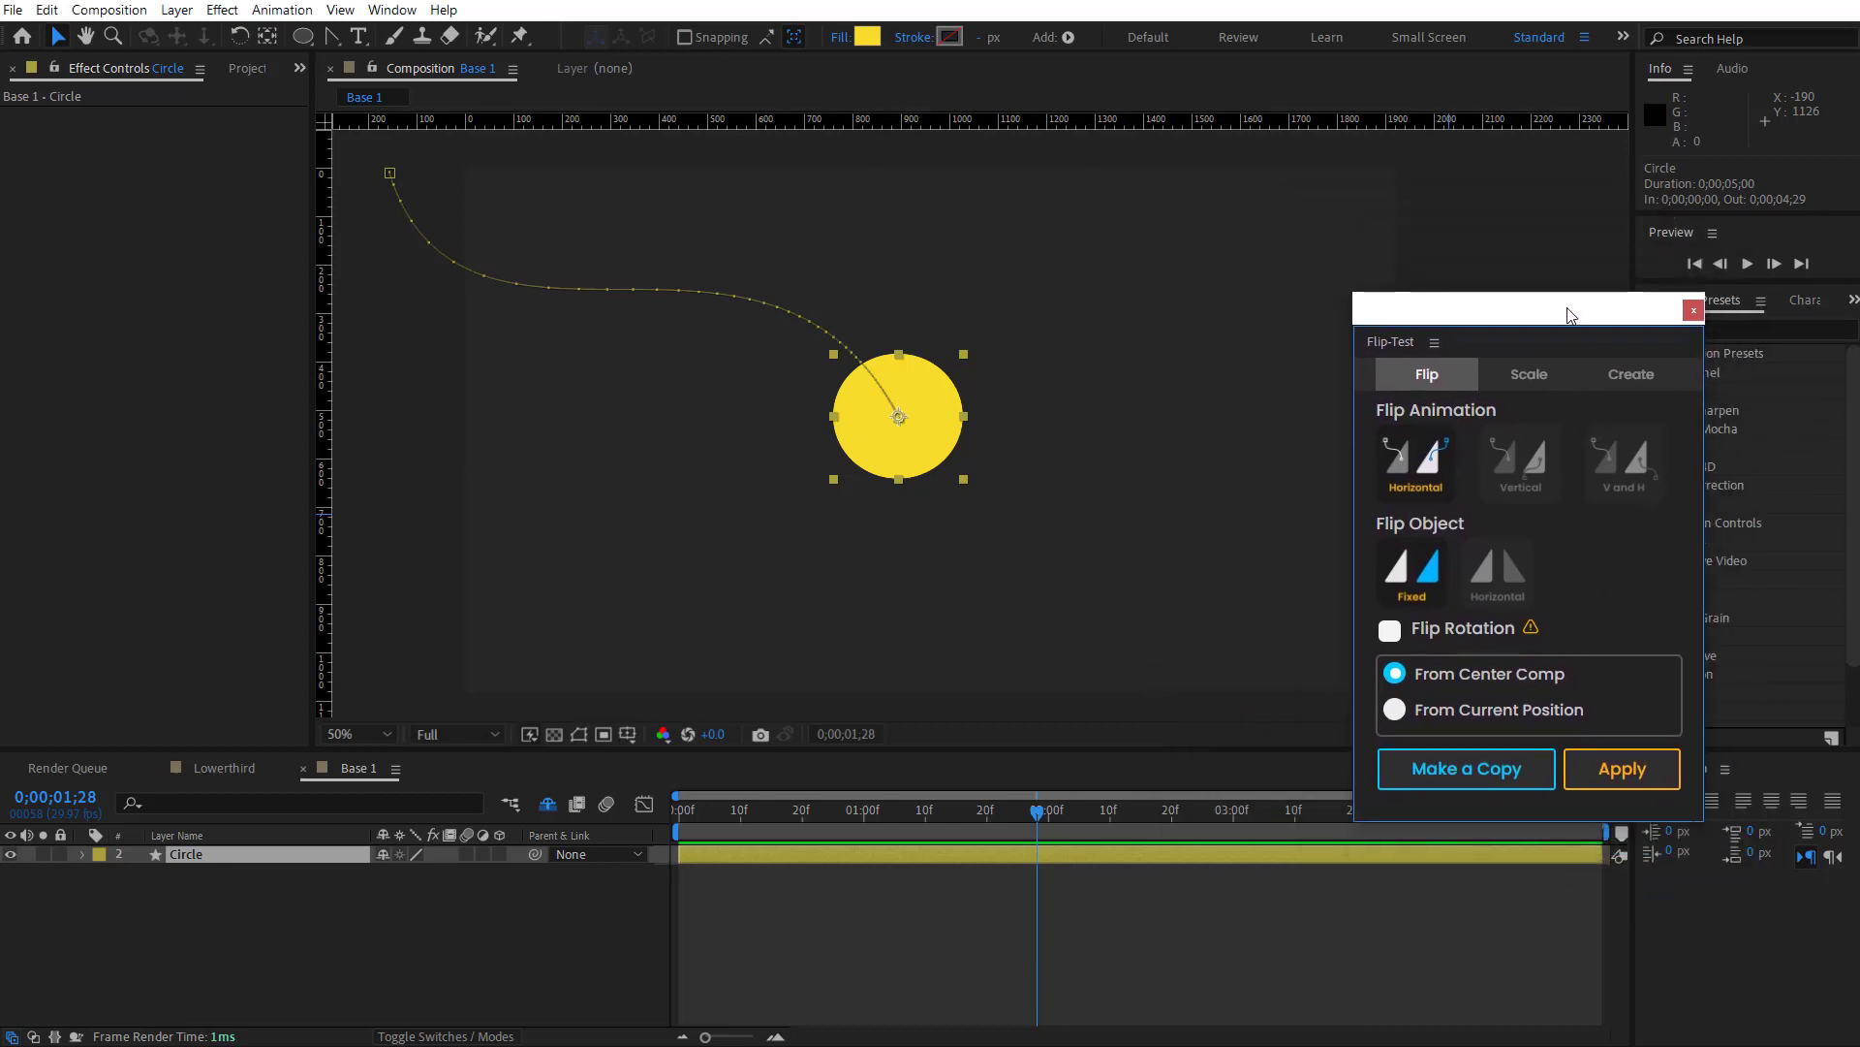
click(1549, 506)
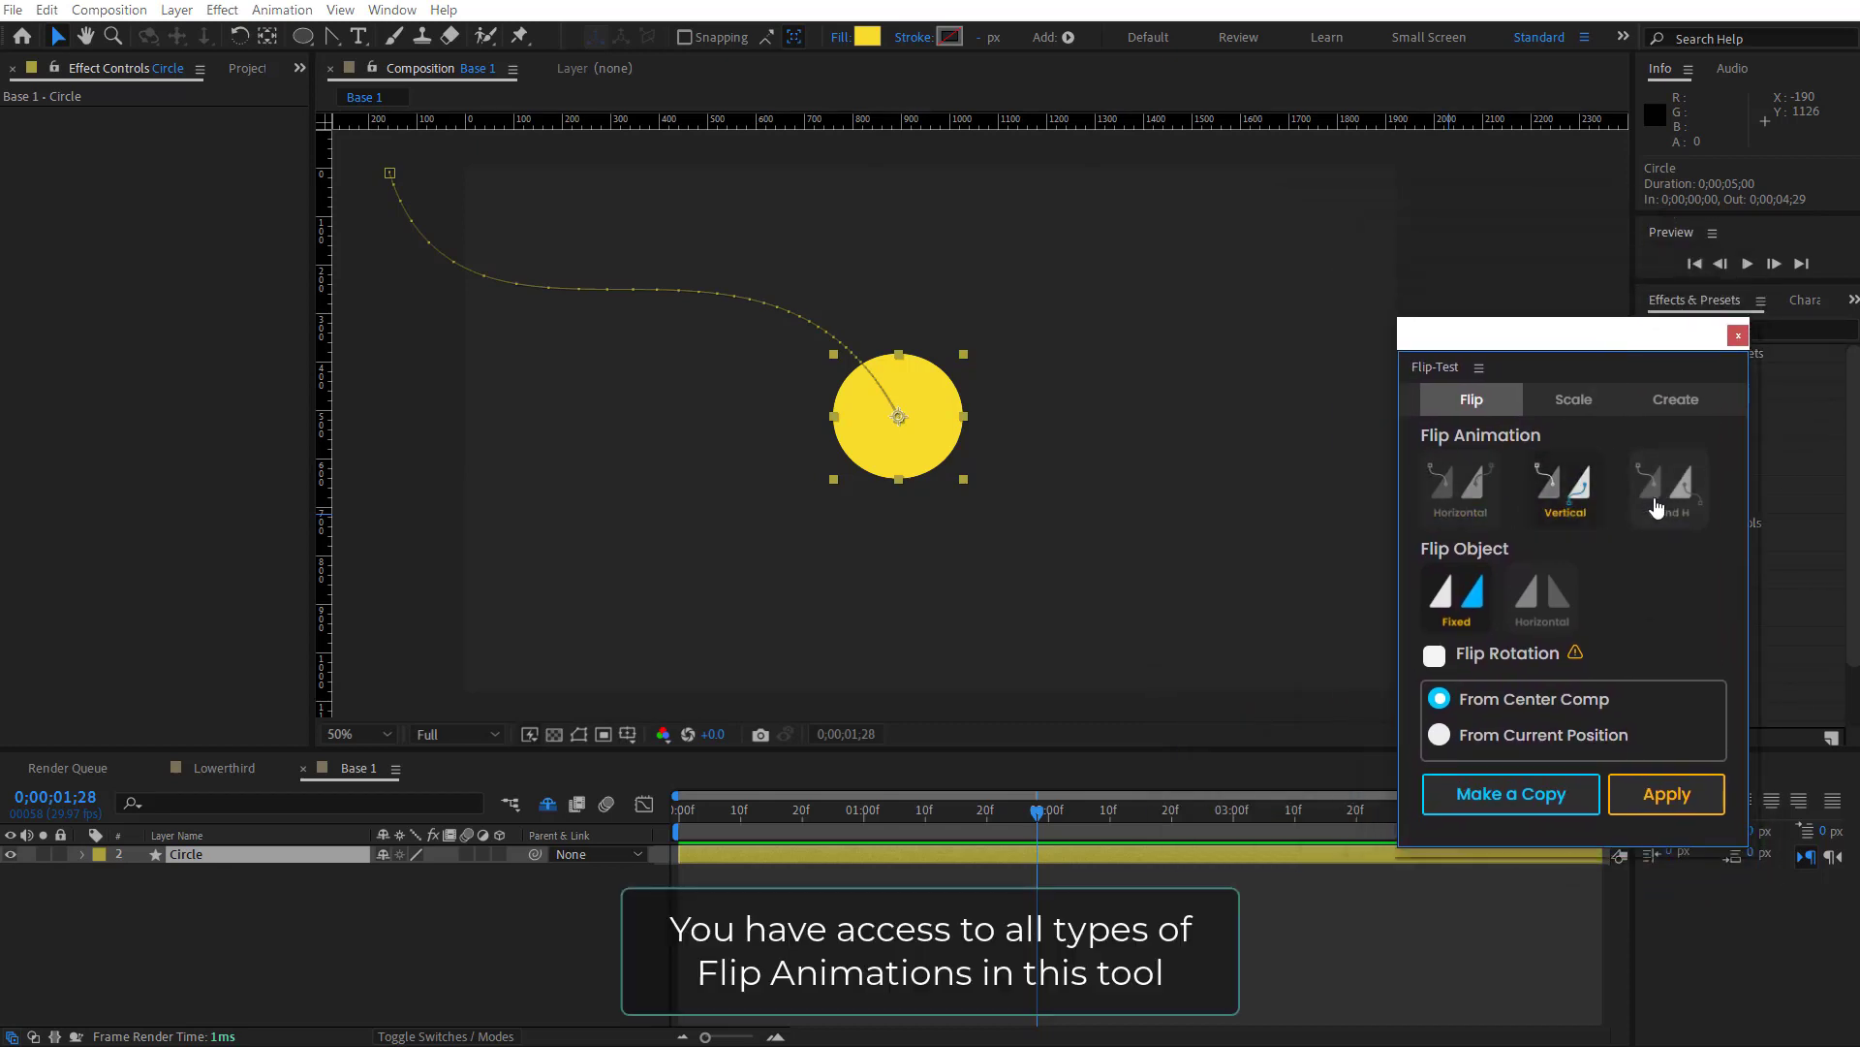
click(1661, 489)
click(1460, 484)
click(1468, 609)
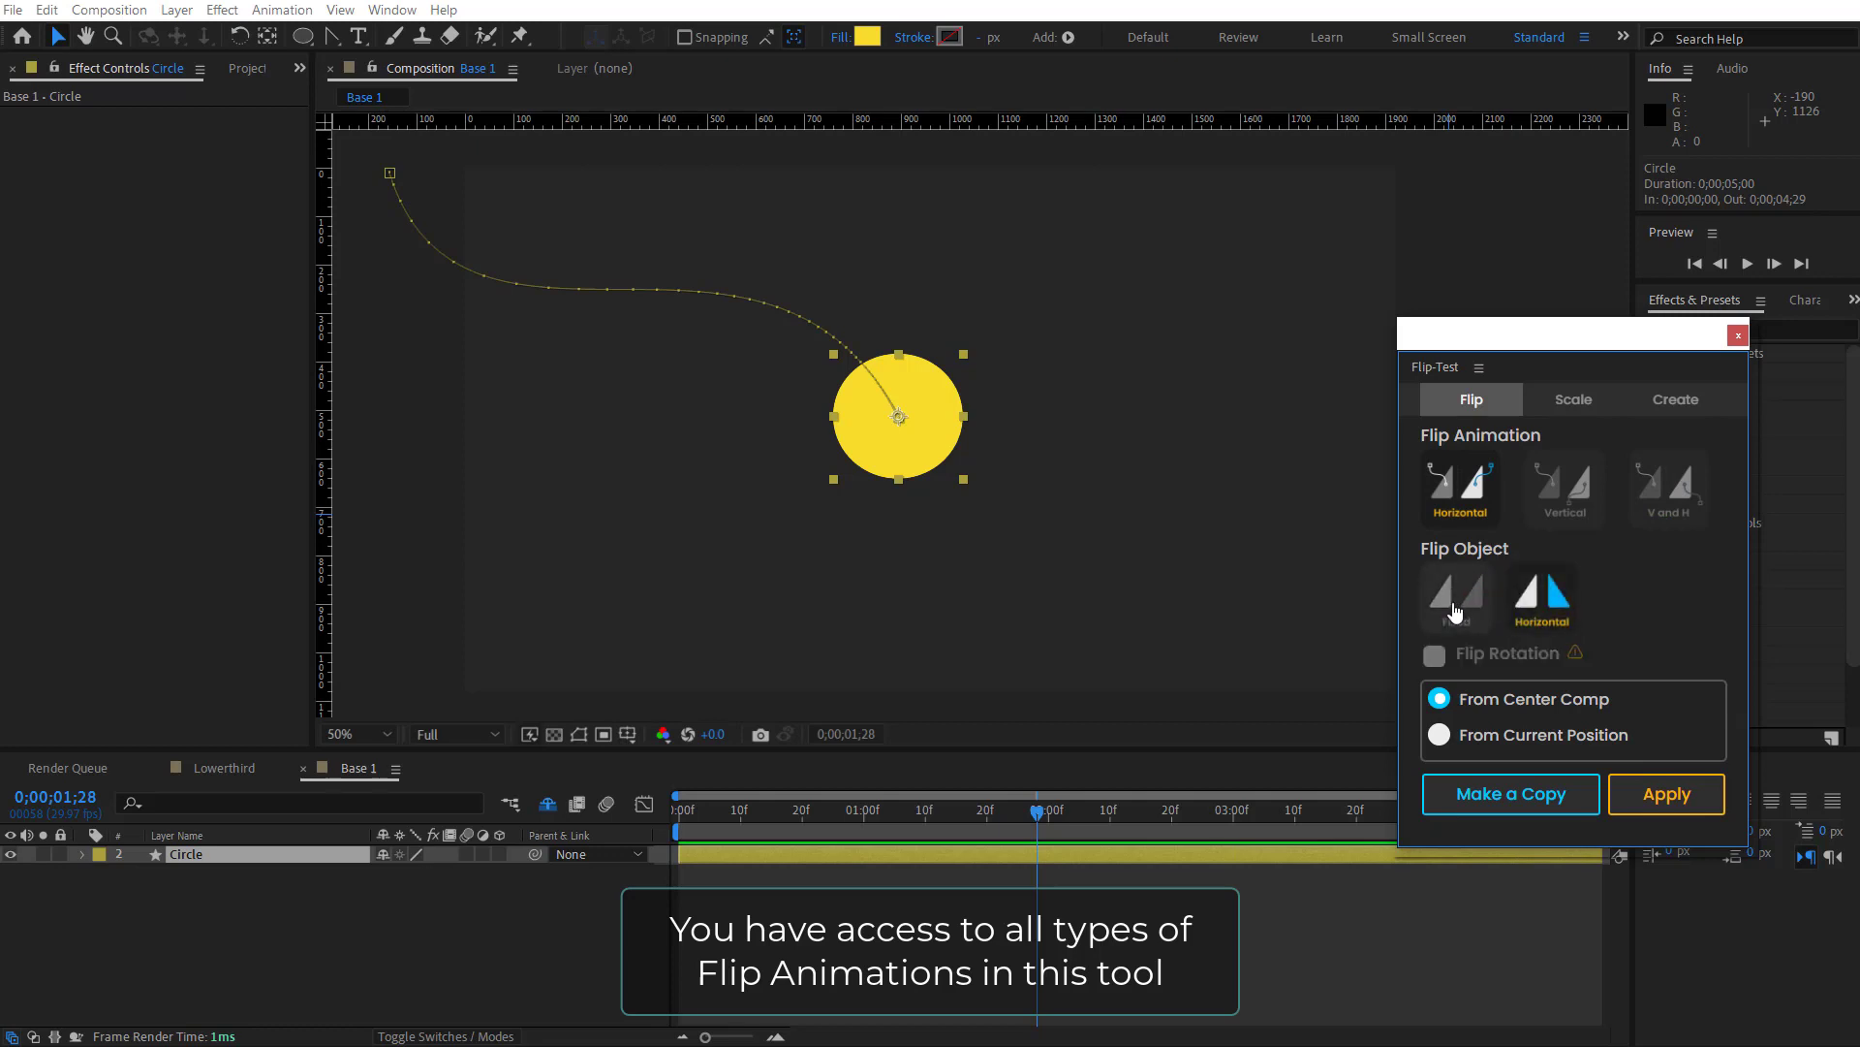
click(1466, 607)
mouse_move(1033, 819)
mouse_down()
mouse_move(696, 823)
mouse_move(880, 837)
mouse_move(1036, 819)
mouse_up()
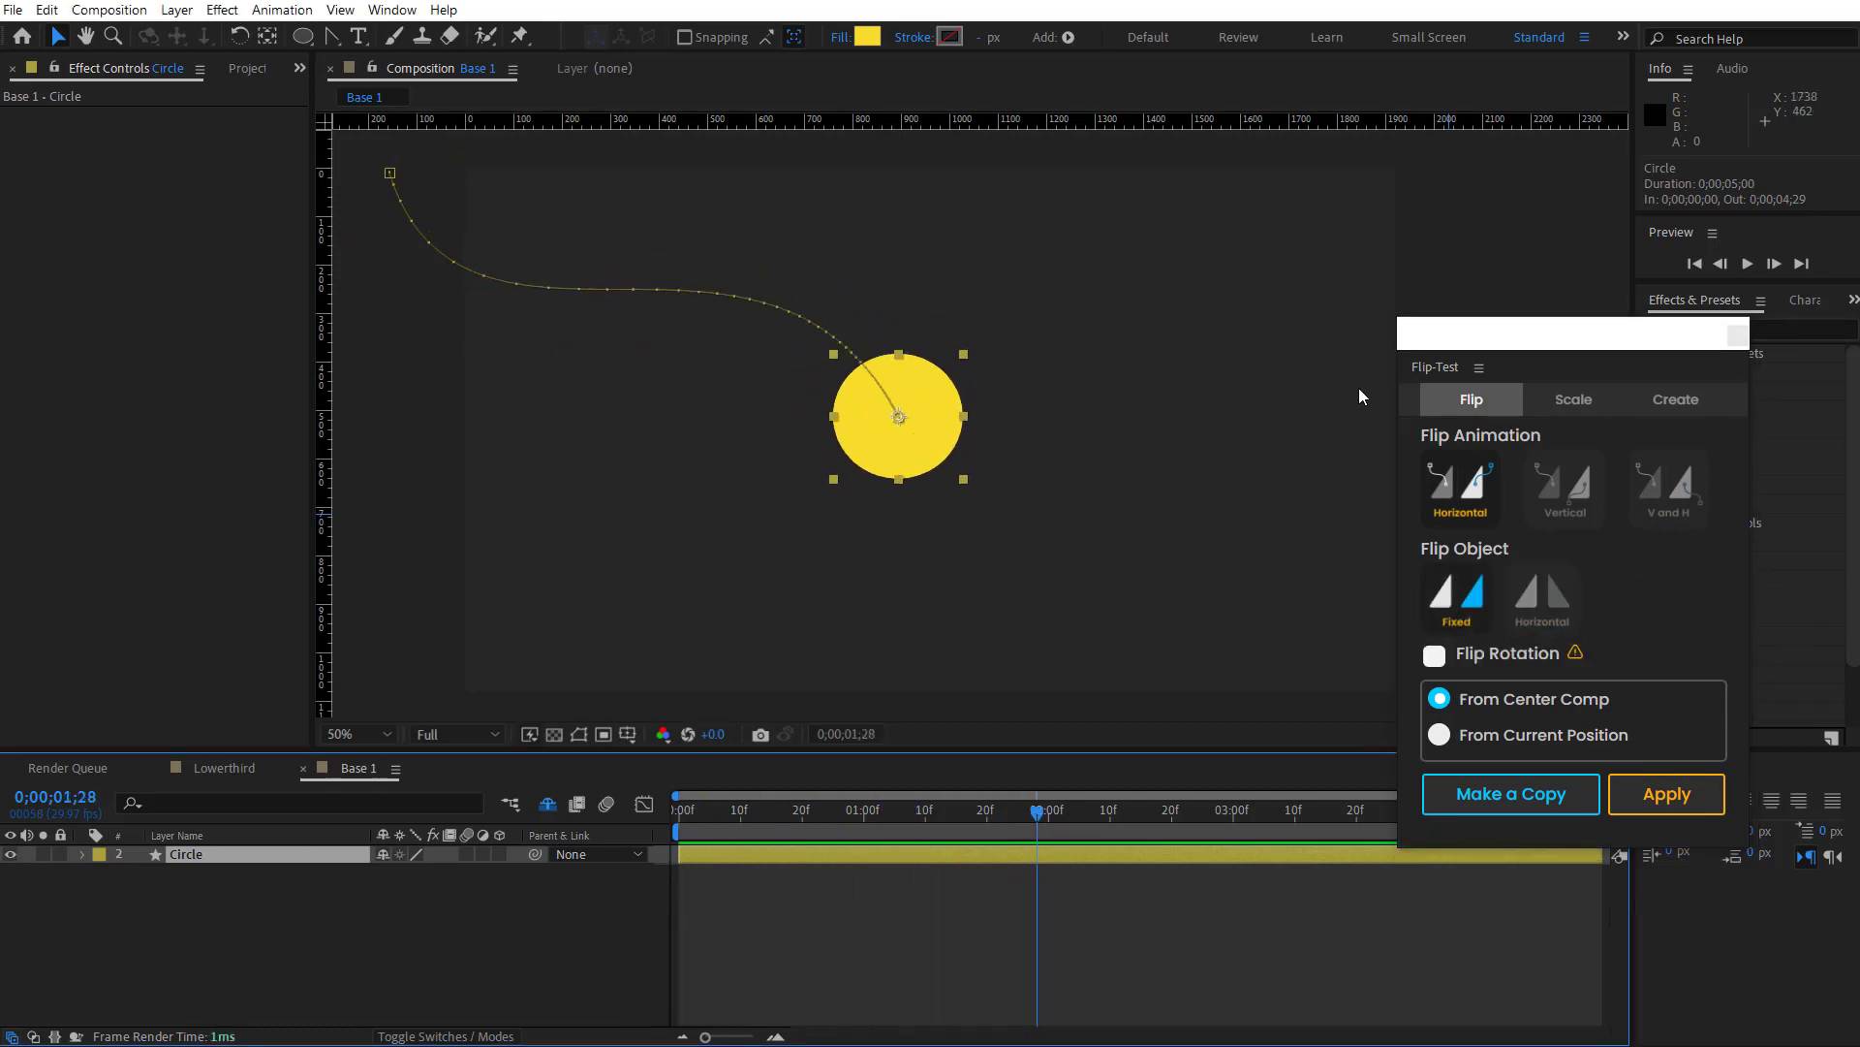
Step: Apply the horizontal flip to the circle's motion path and preview the mirrored motion
drag(1503, 370, 1594, 393)
click(1724, 823)
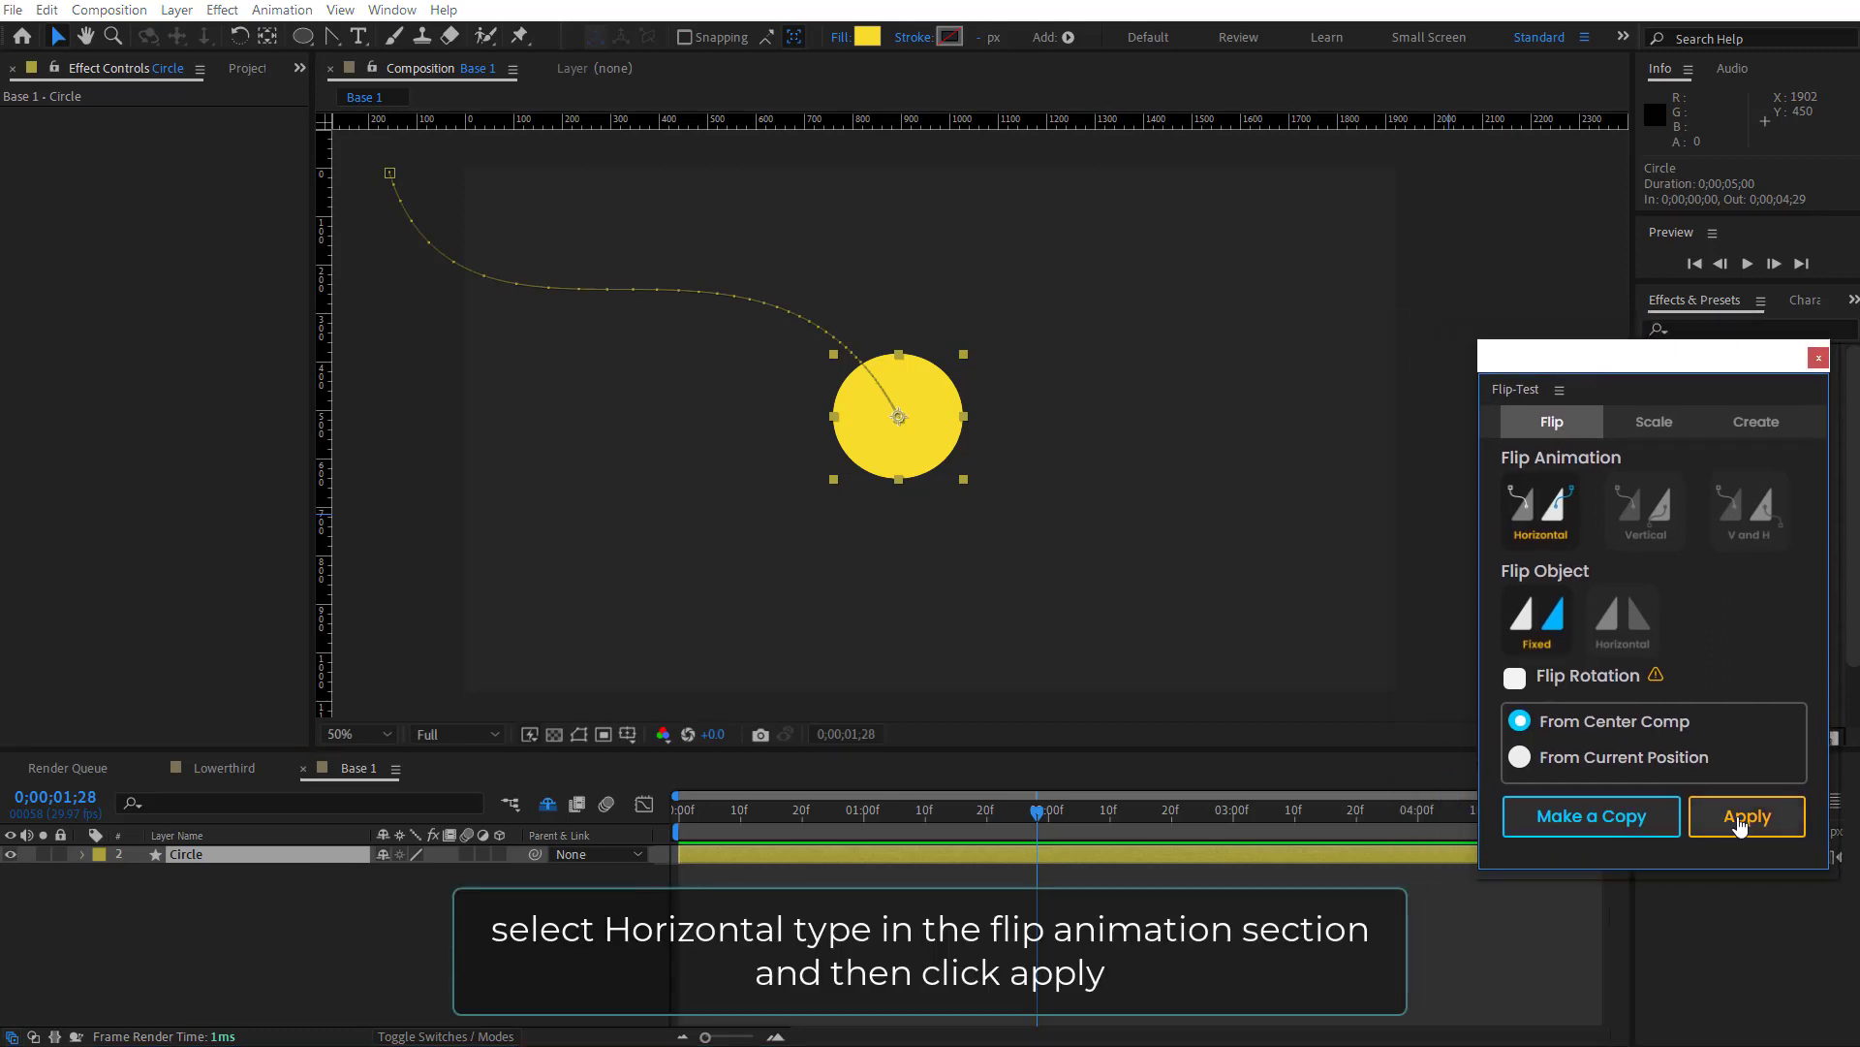
click(207, 855)
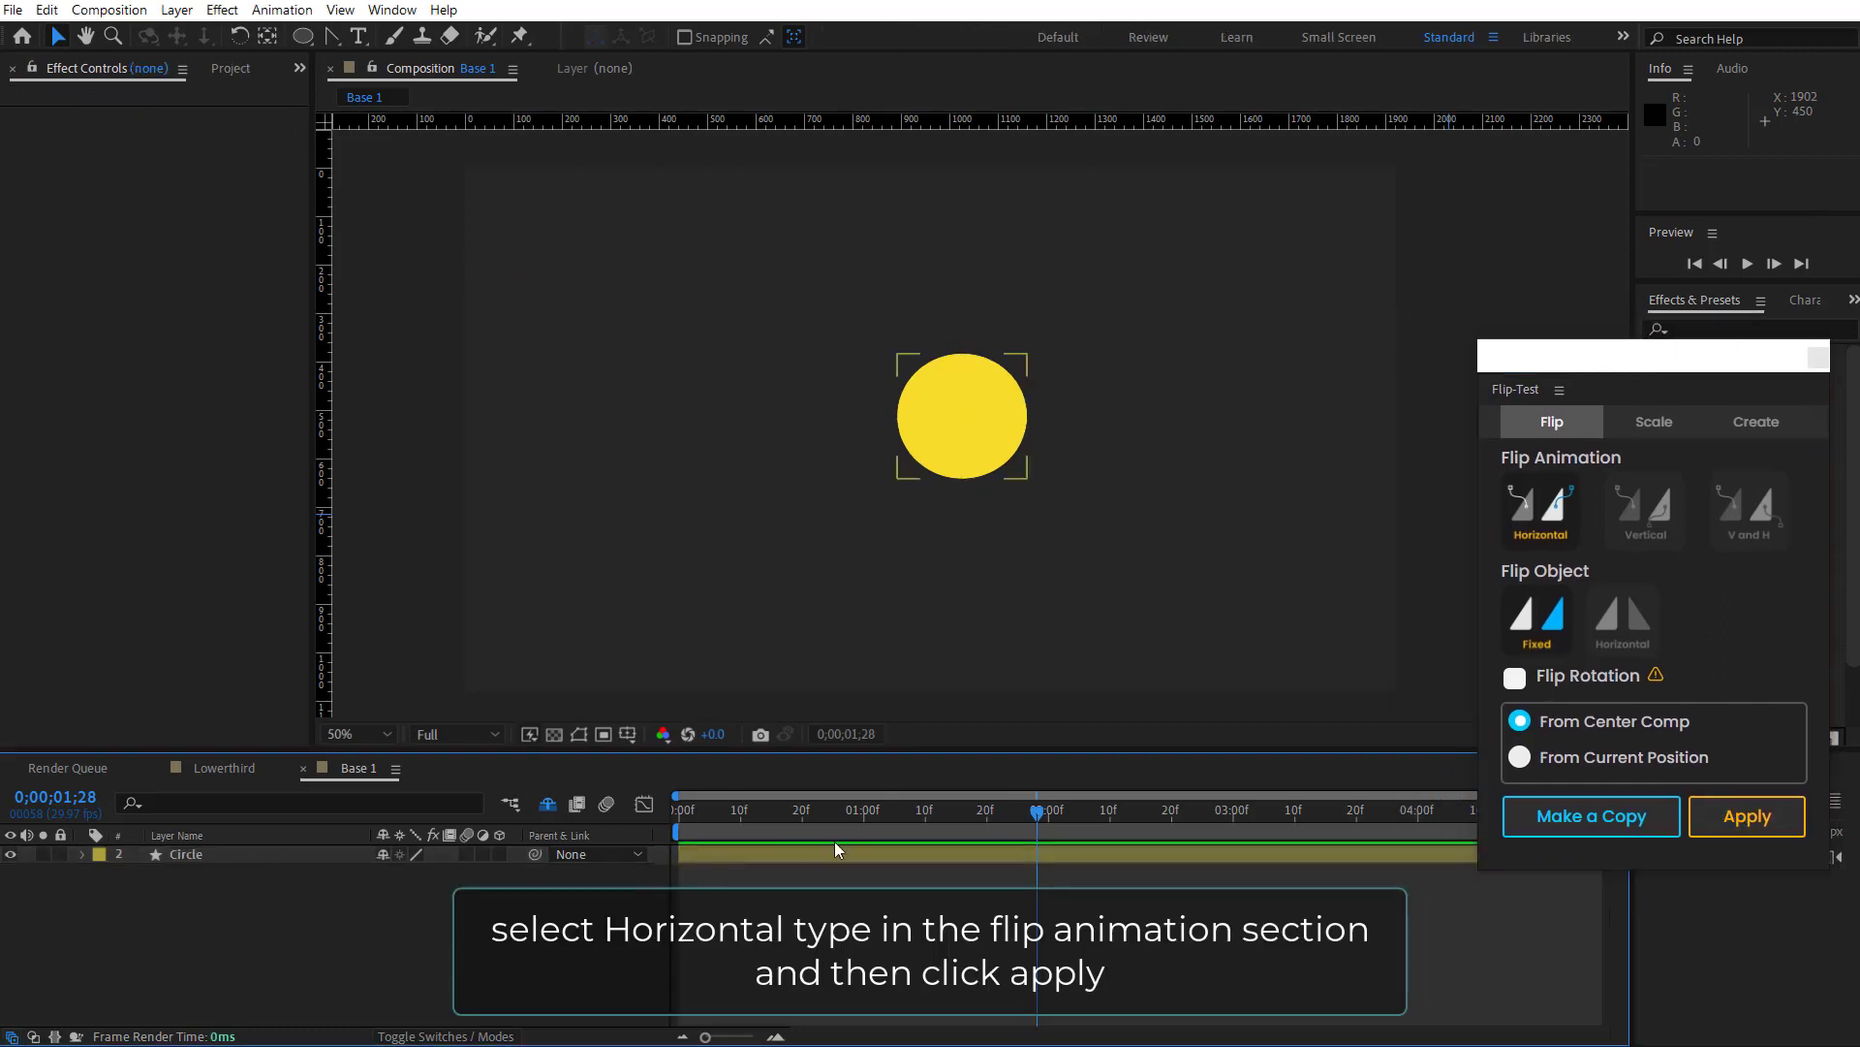
drag(1031, 822, 1020, 851)
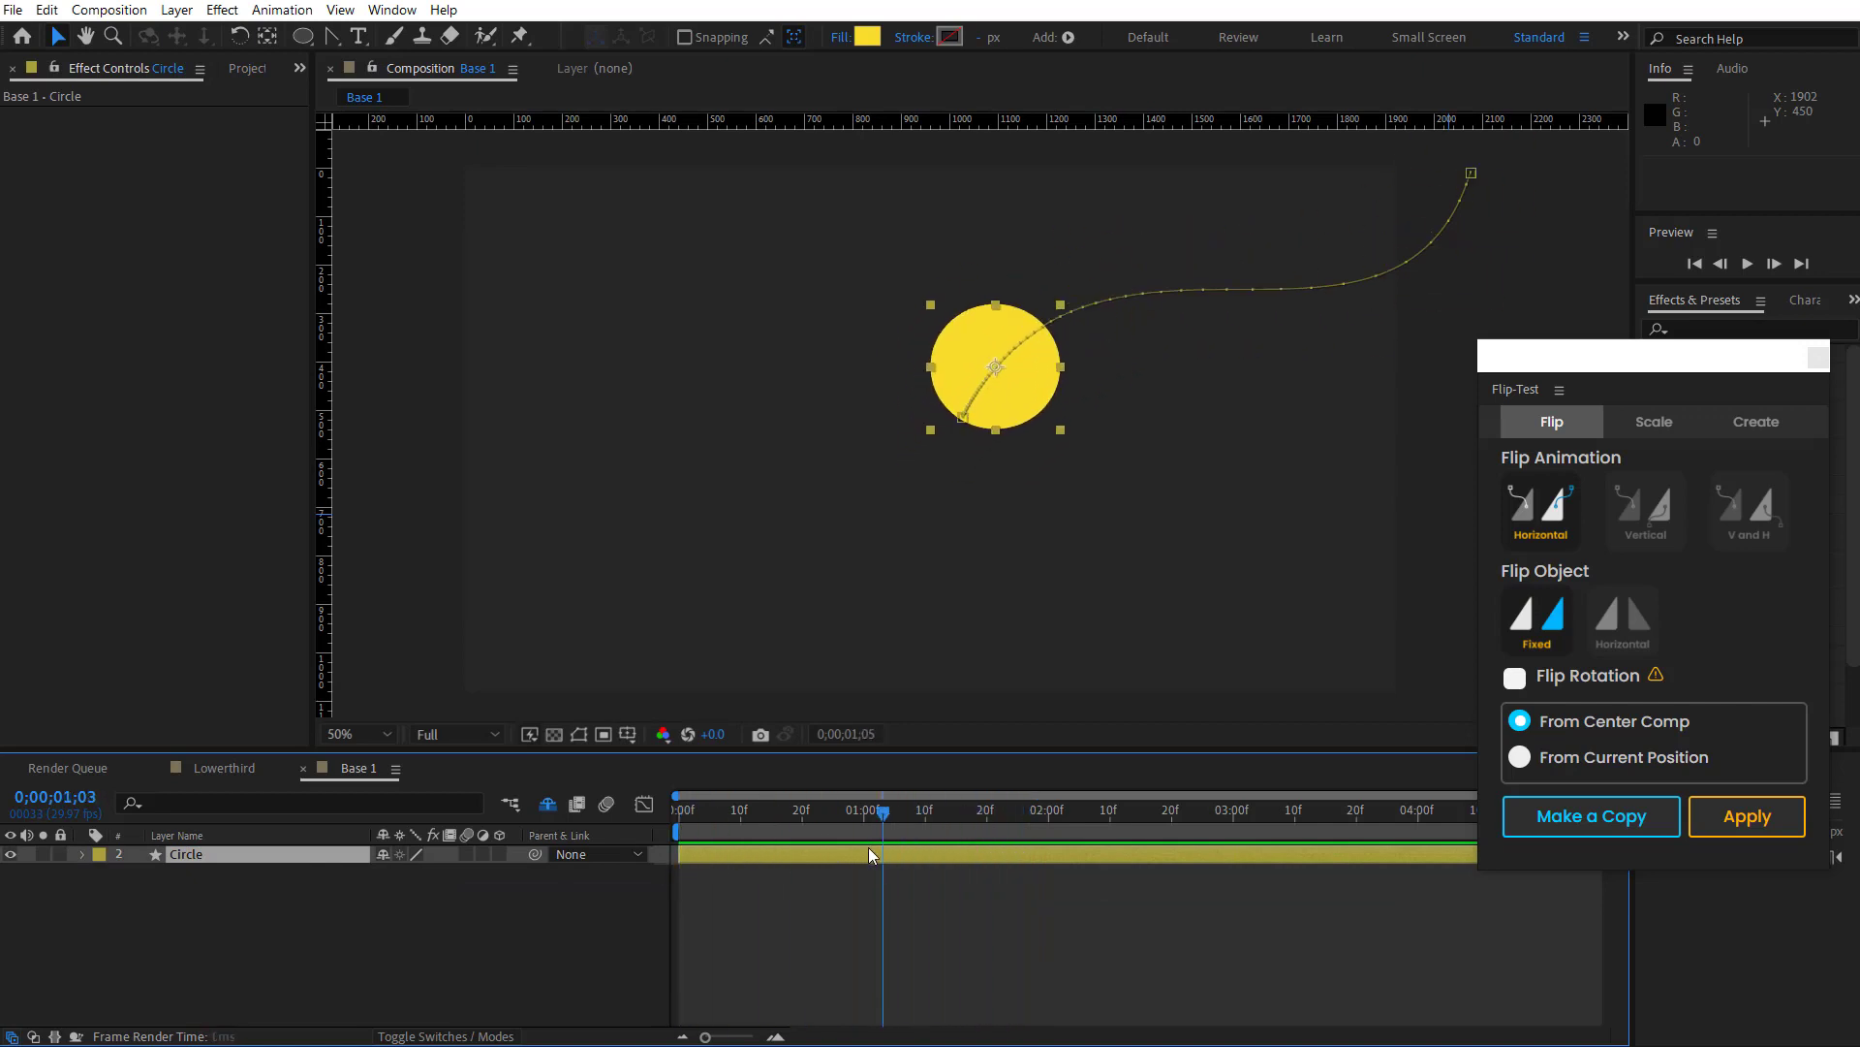
drag(1020, 843, 951, 851)
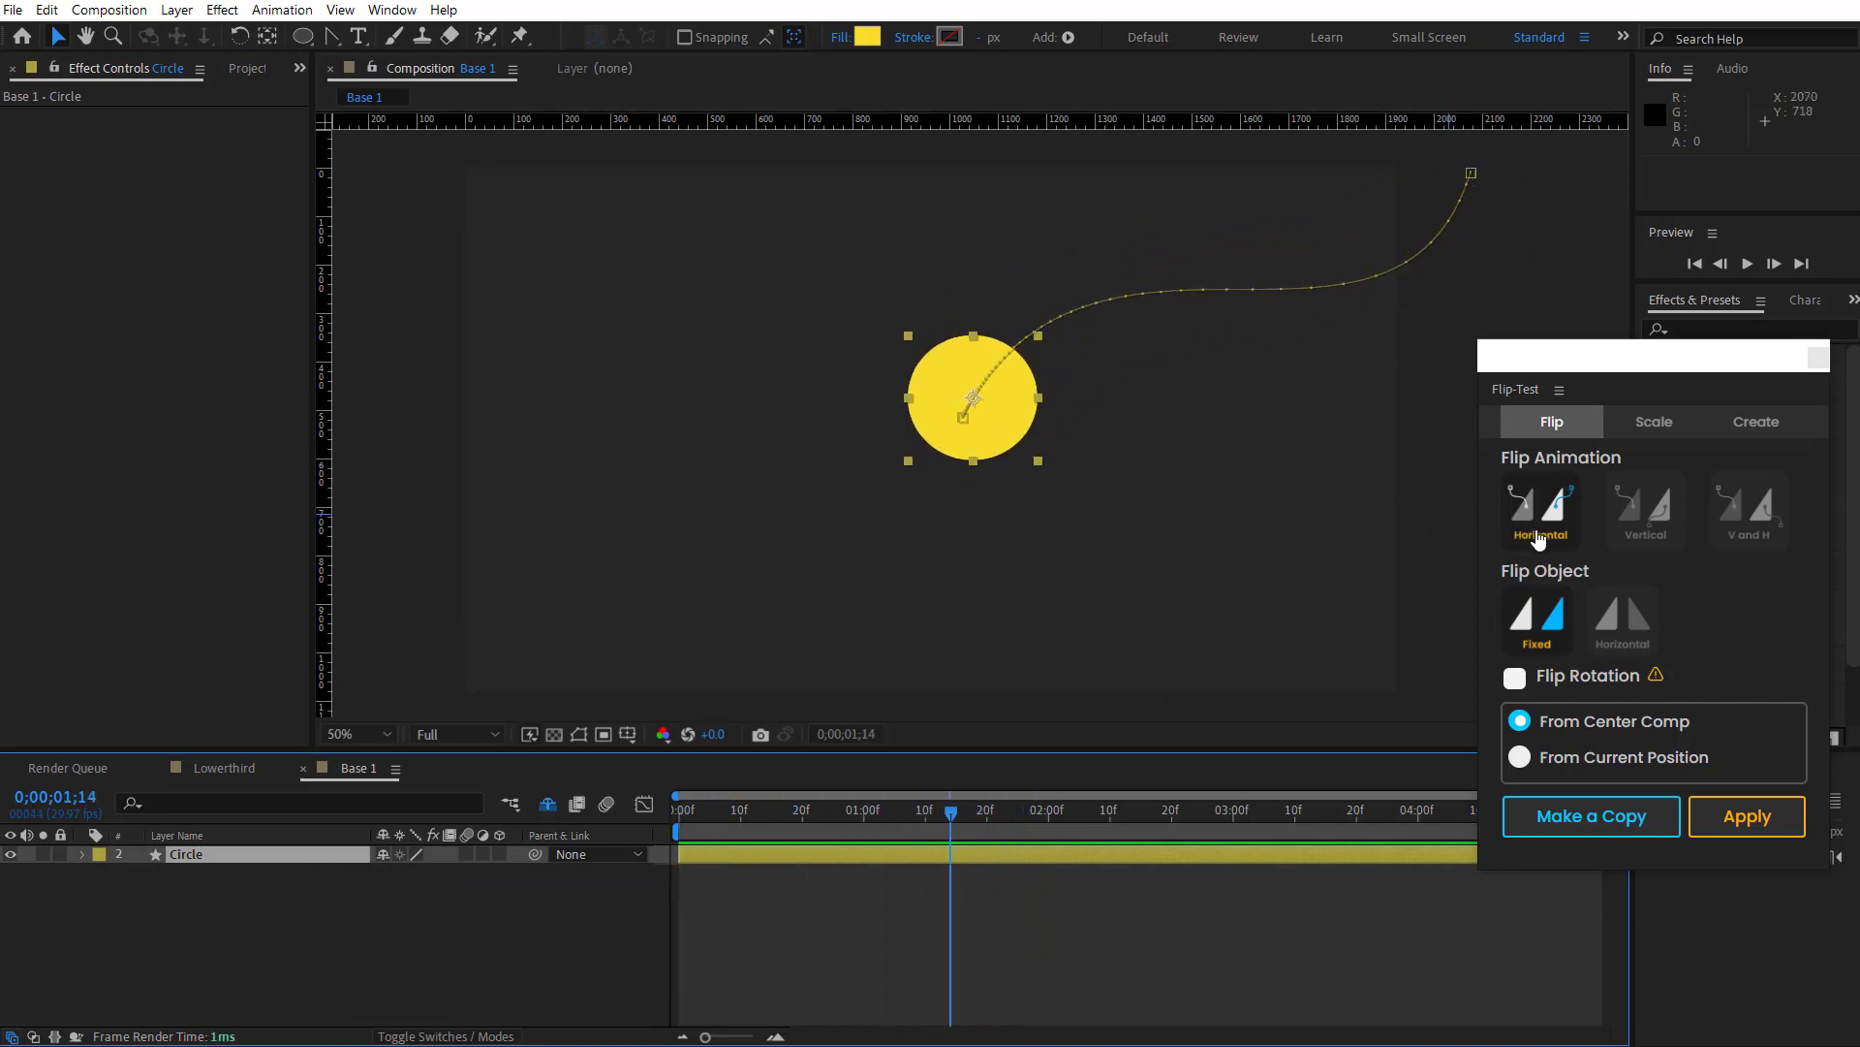
Step: Flip the circle's path back to its original curve and preview it
click(1747, 816)
click(273, 854)
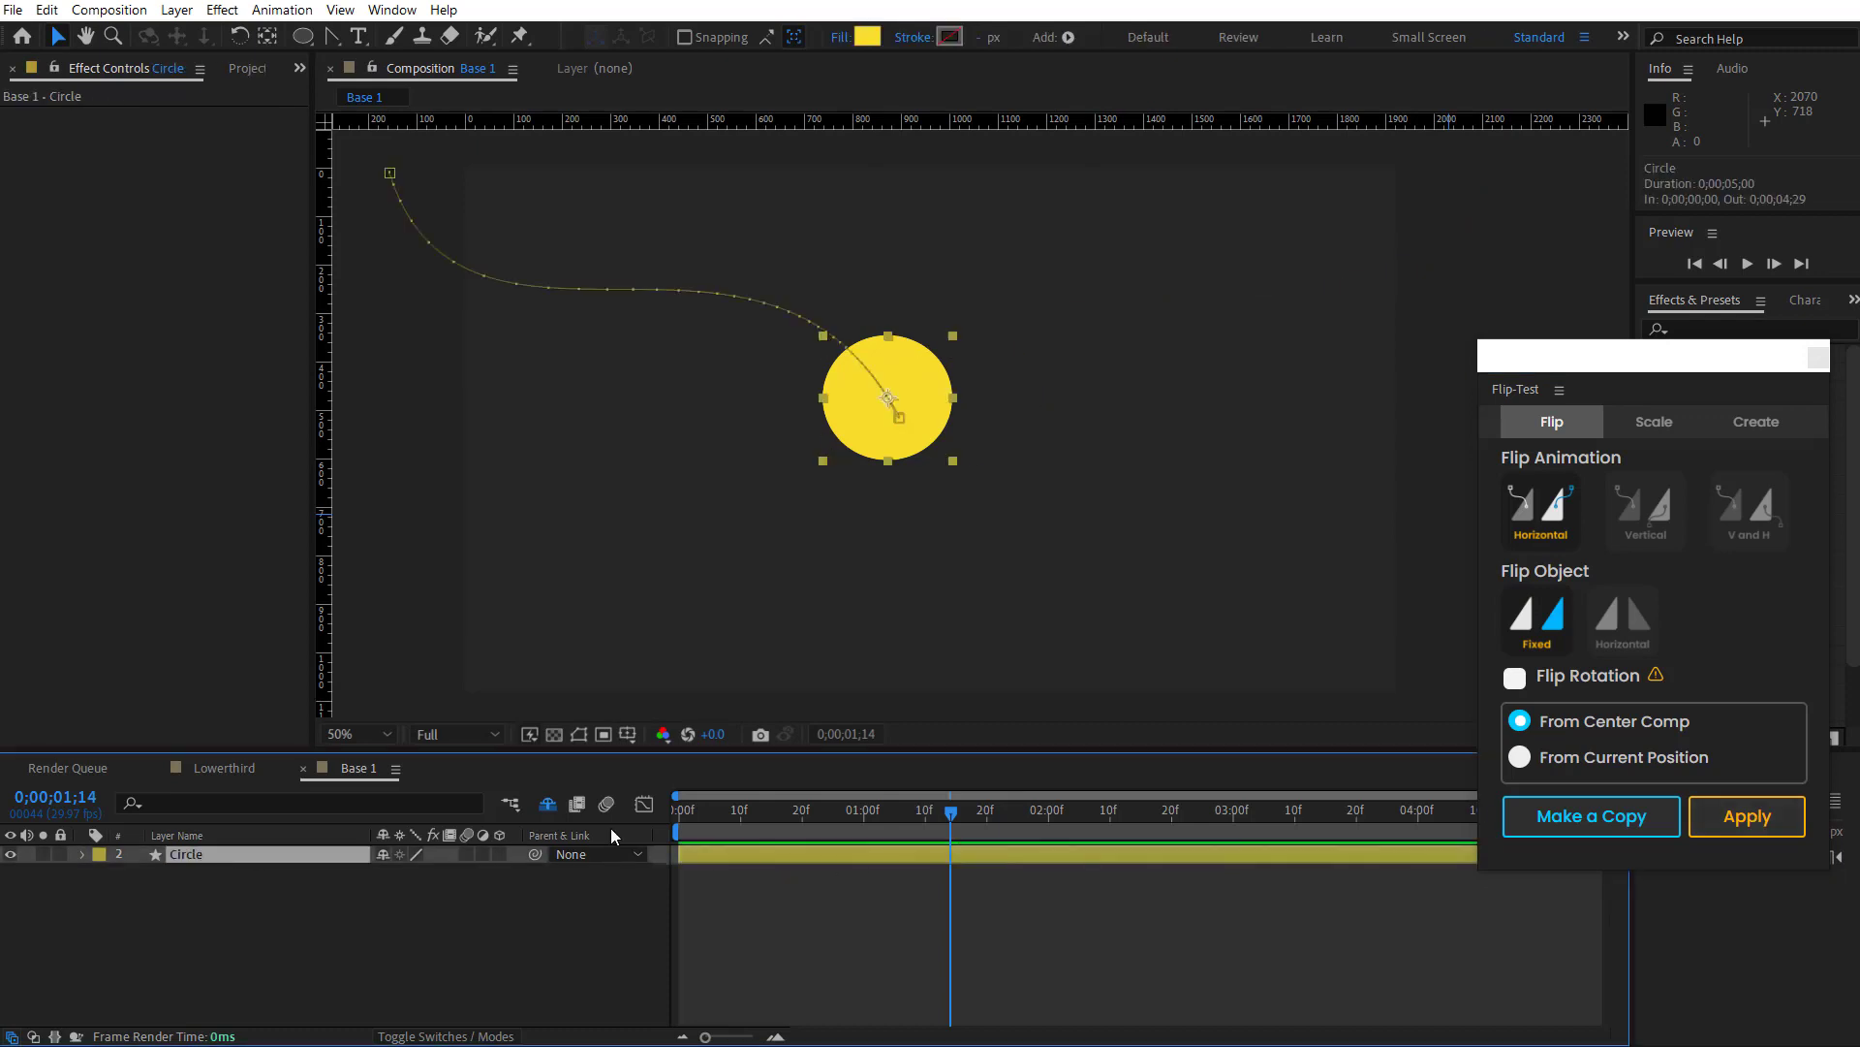
drag(911, 807, 921, 828)
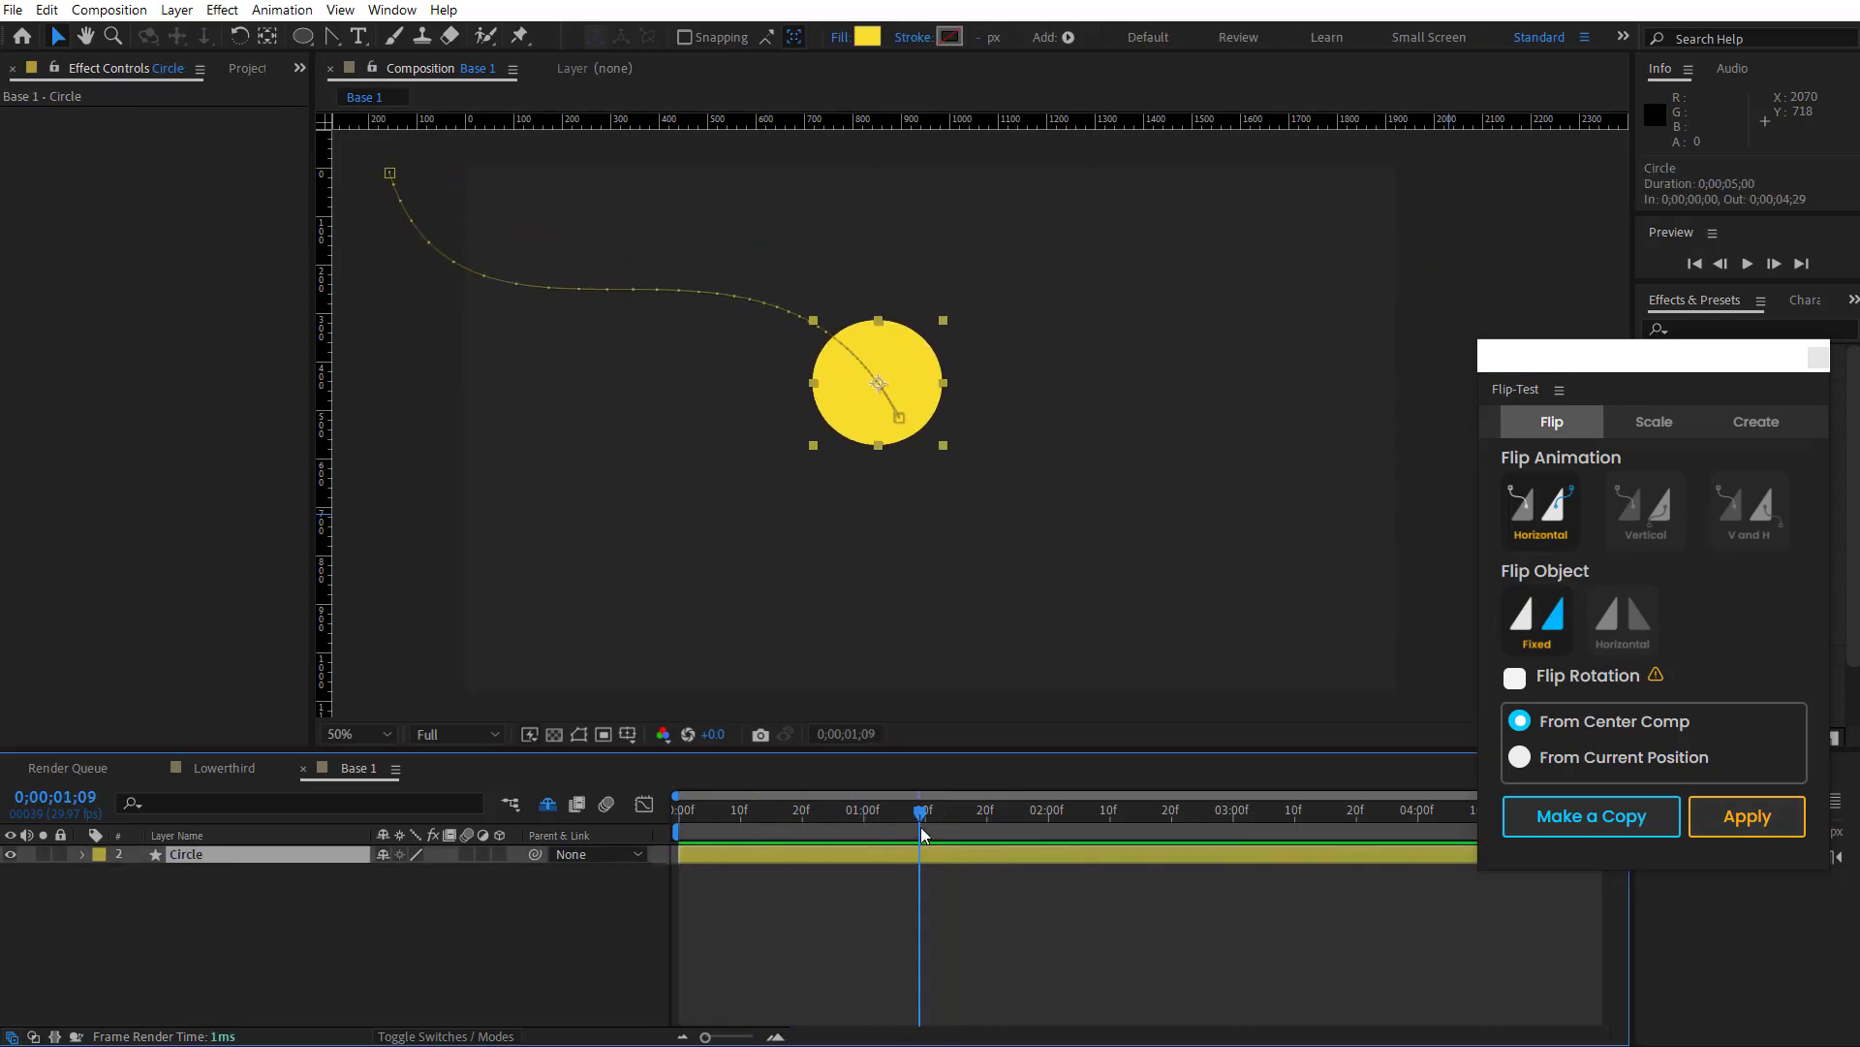
Step: Apply a Vertical flip to the circle's path, preview it, then flip it back
click(1647, 512)
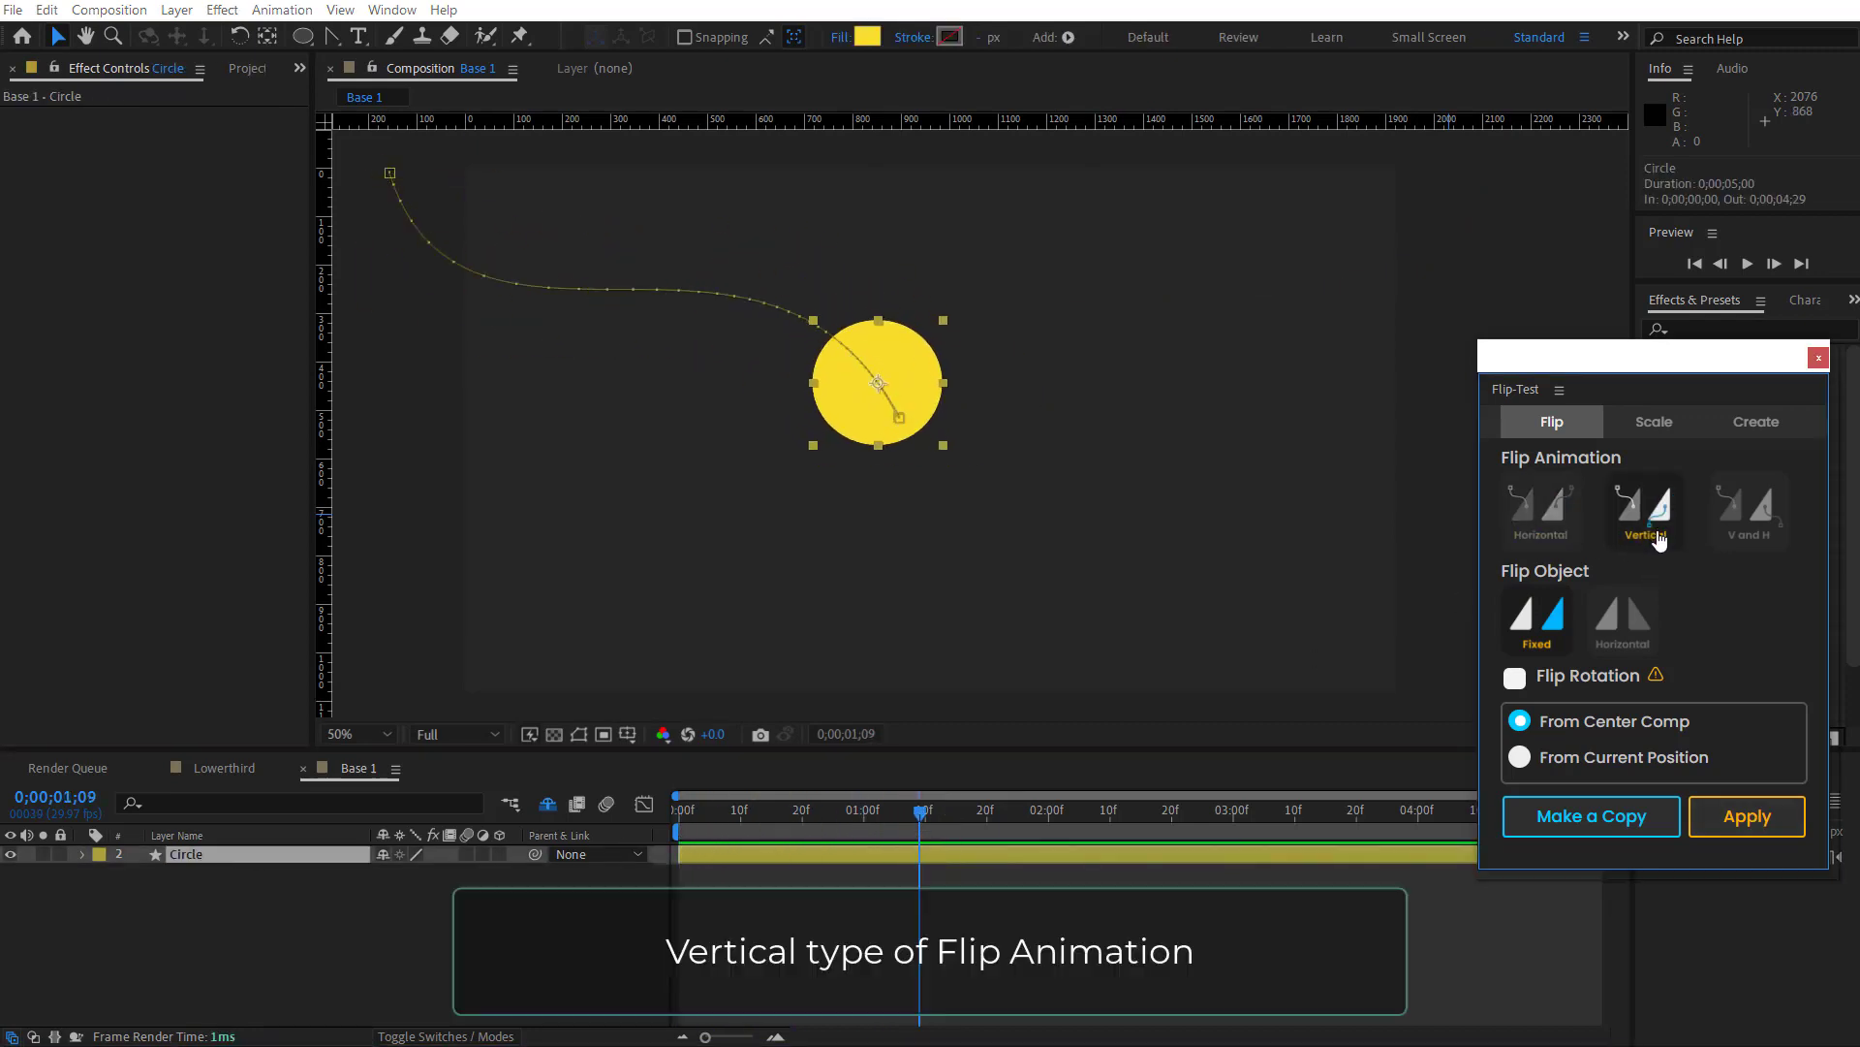
click(1730, 817)
click(792, 843)
mouse_move(920, 810)
mouse_down()
mouse_move(740, 812)
mouse_move(925, 814)
mouse_up()
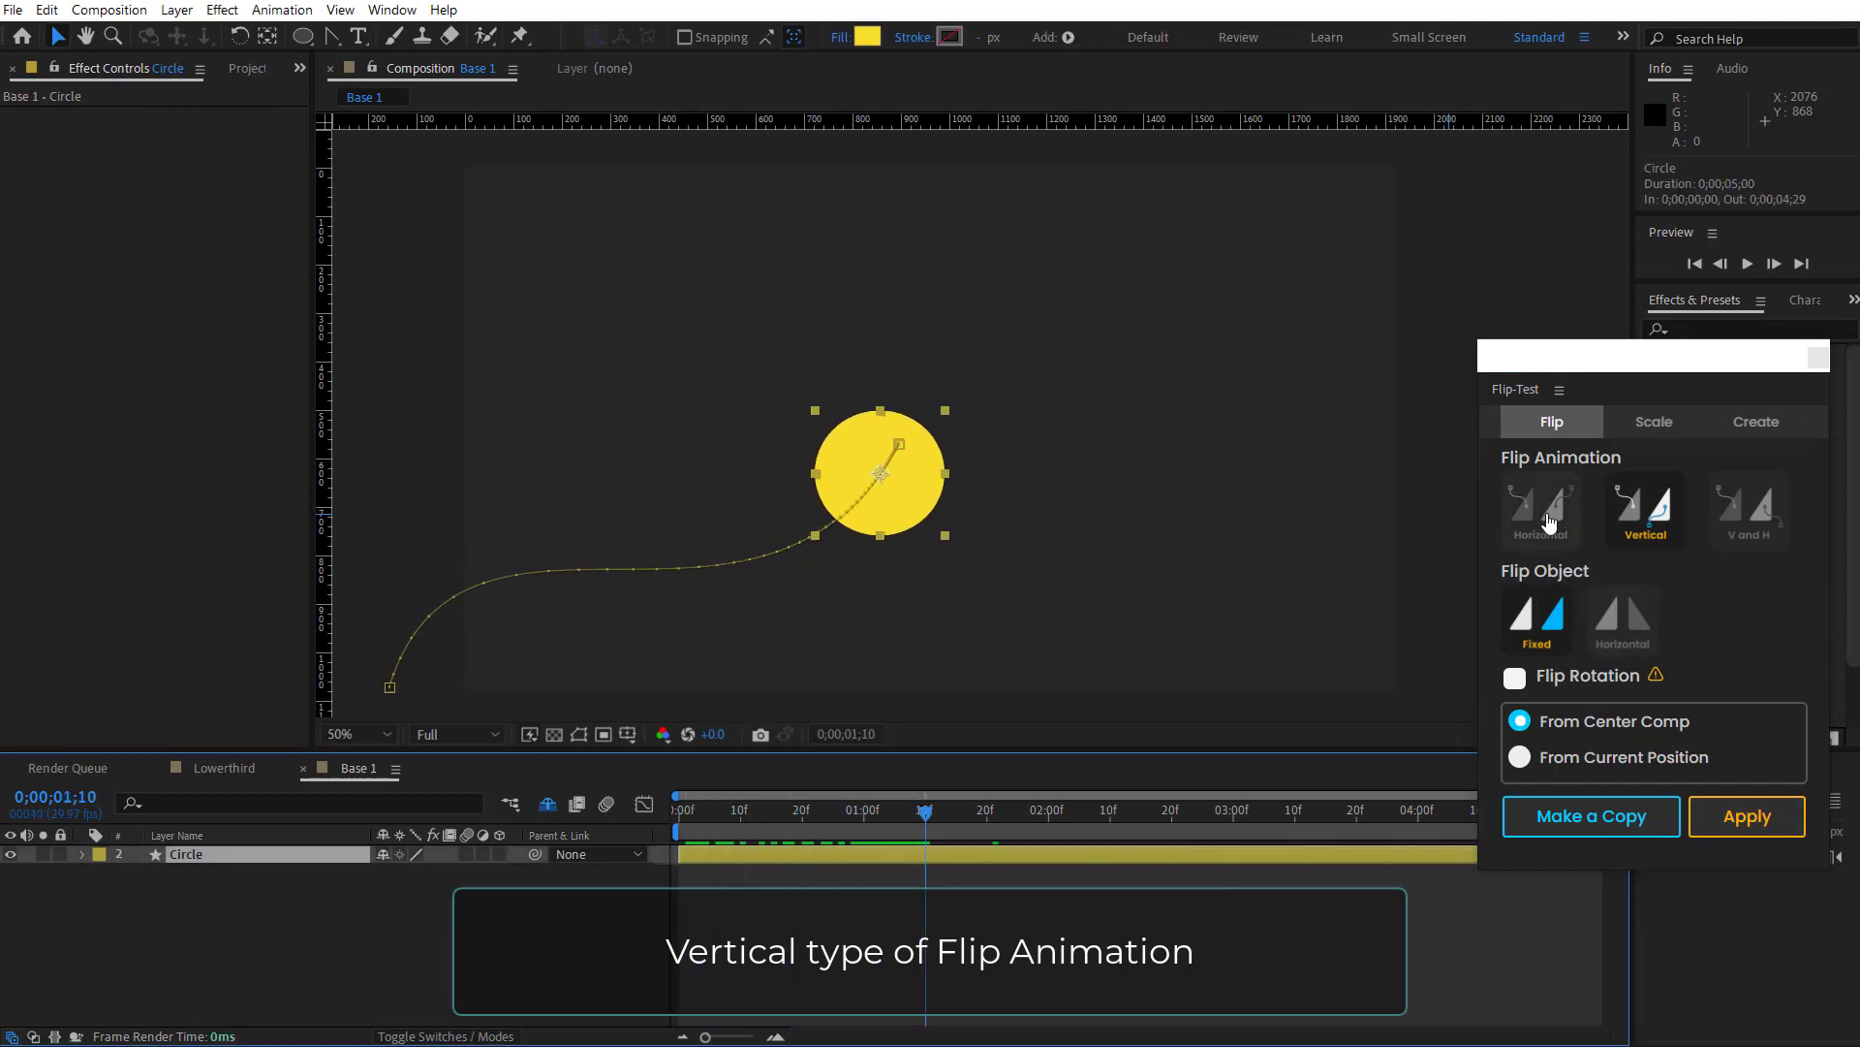
click(1765, 824)
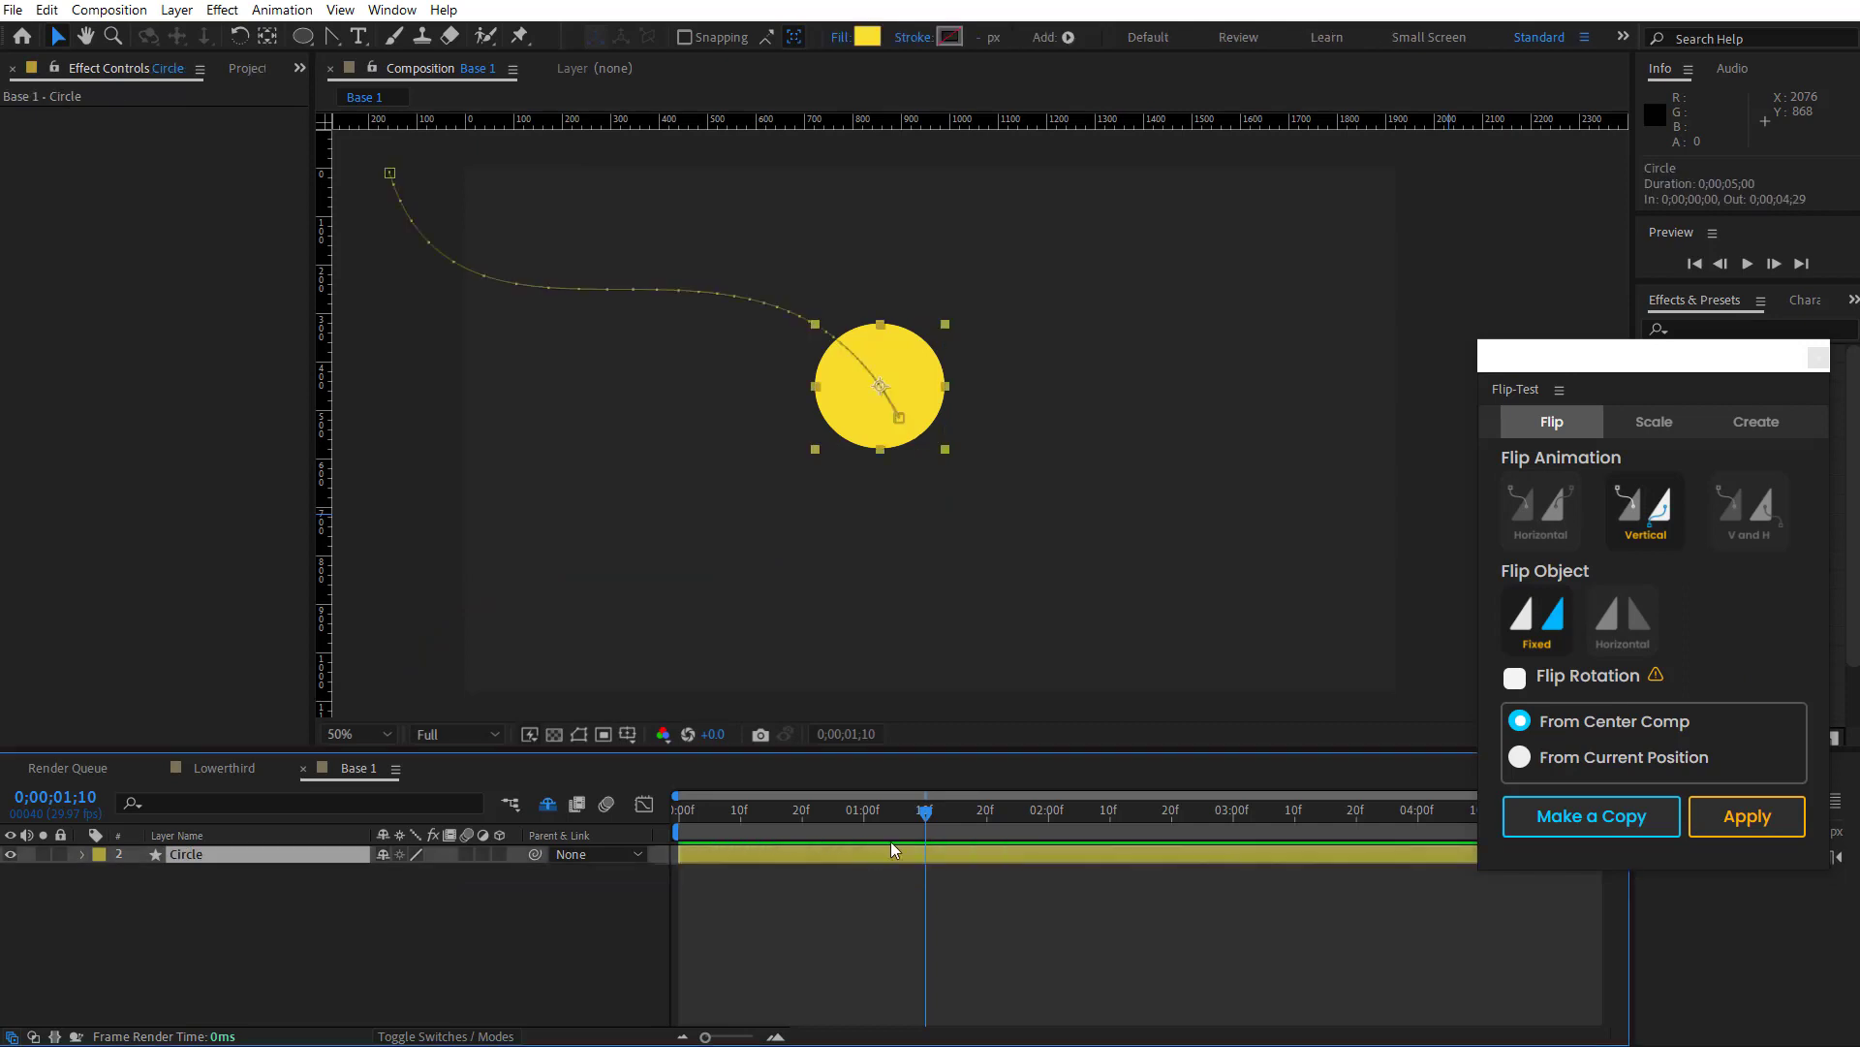
Step: Apply a V and H flip to the circle's path, preview it, then restore the original
click(1723, 521)
click(1779, 826)
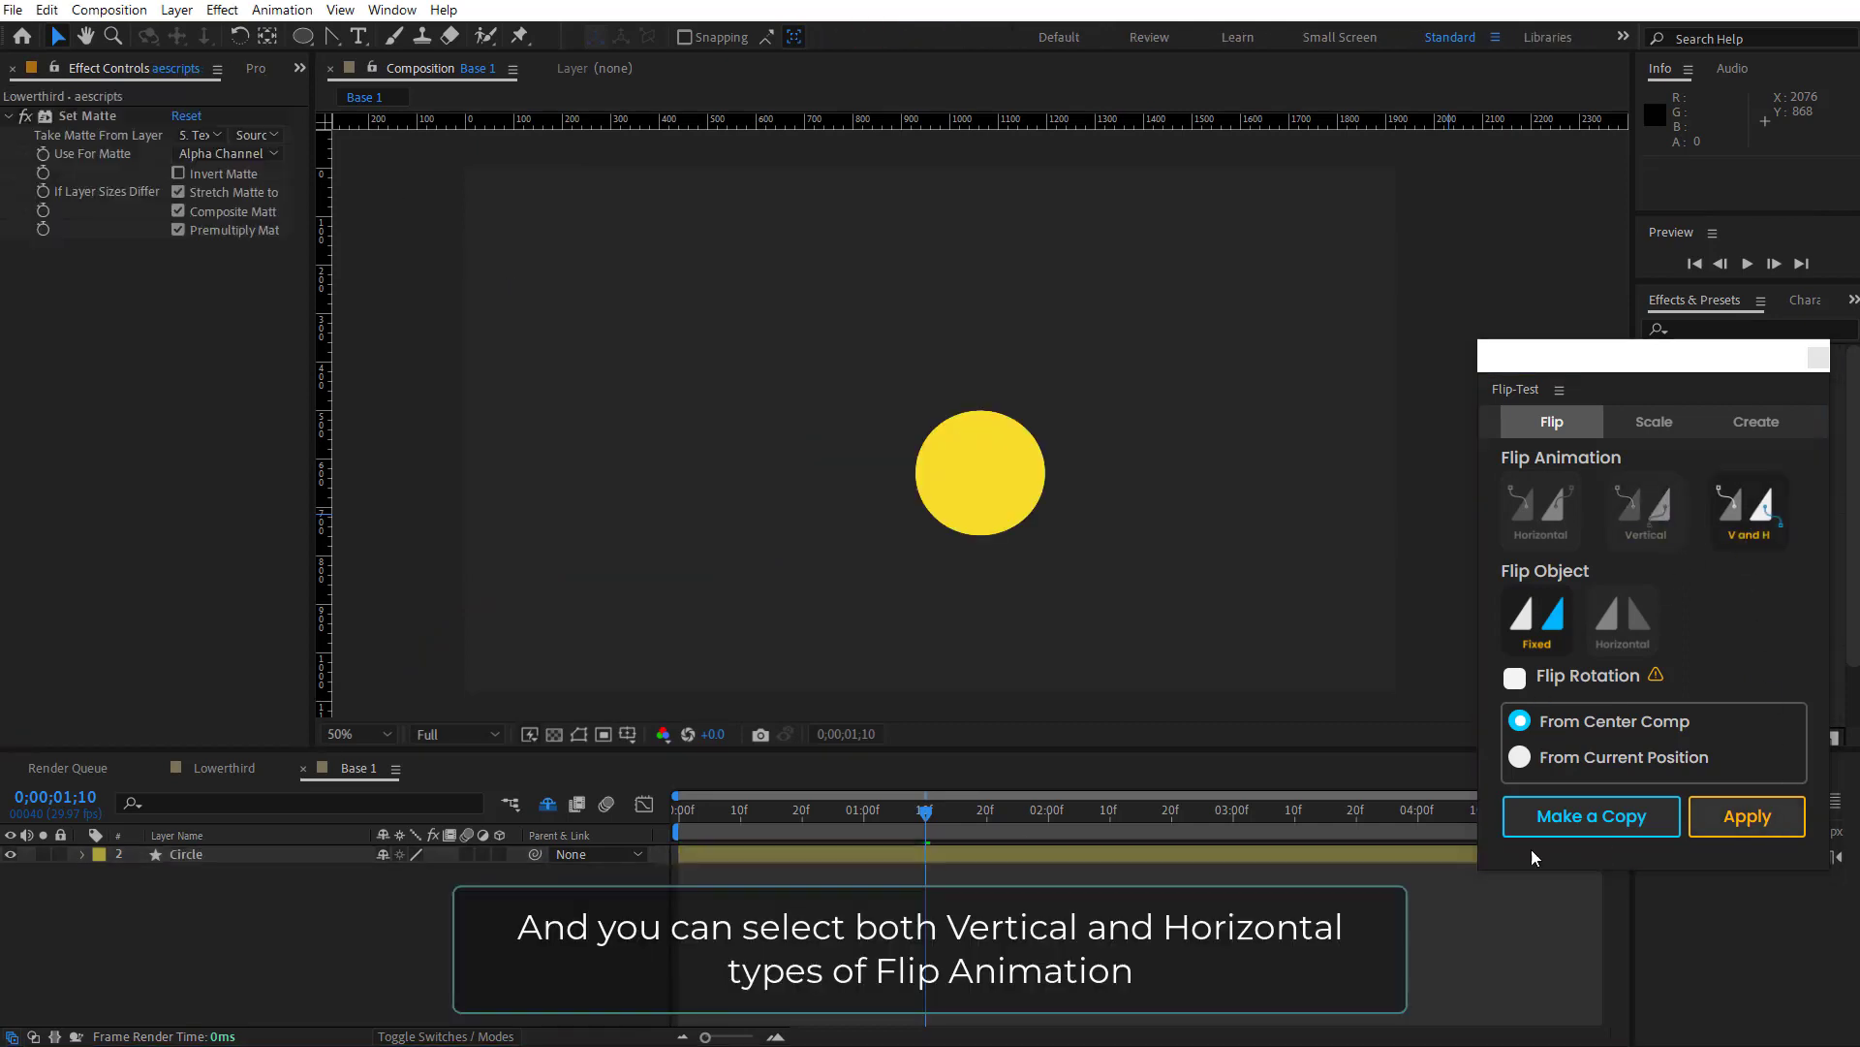
click(835, 854)
mouse_move(889, 814)
mouse_down()
mouse_move(716, 814)
mouse_move(956, 824)
mouse_up()
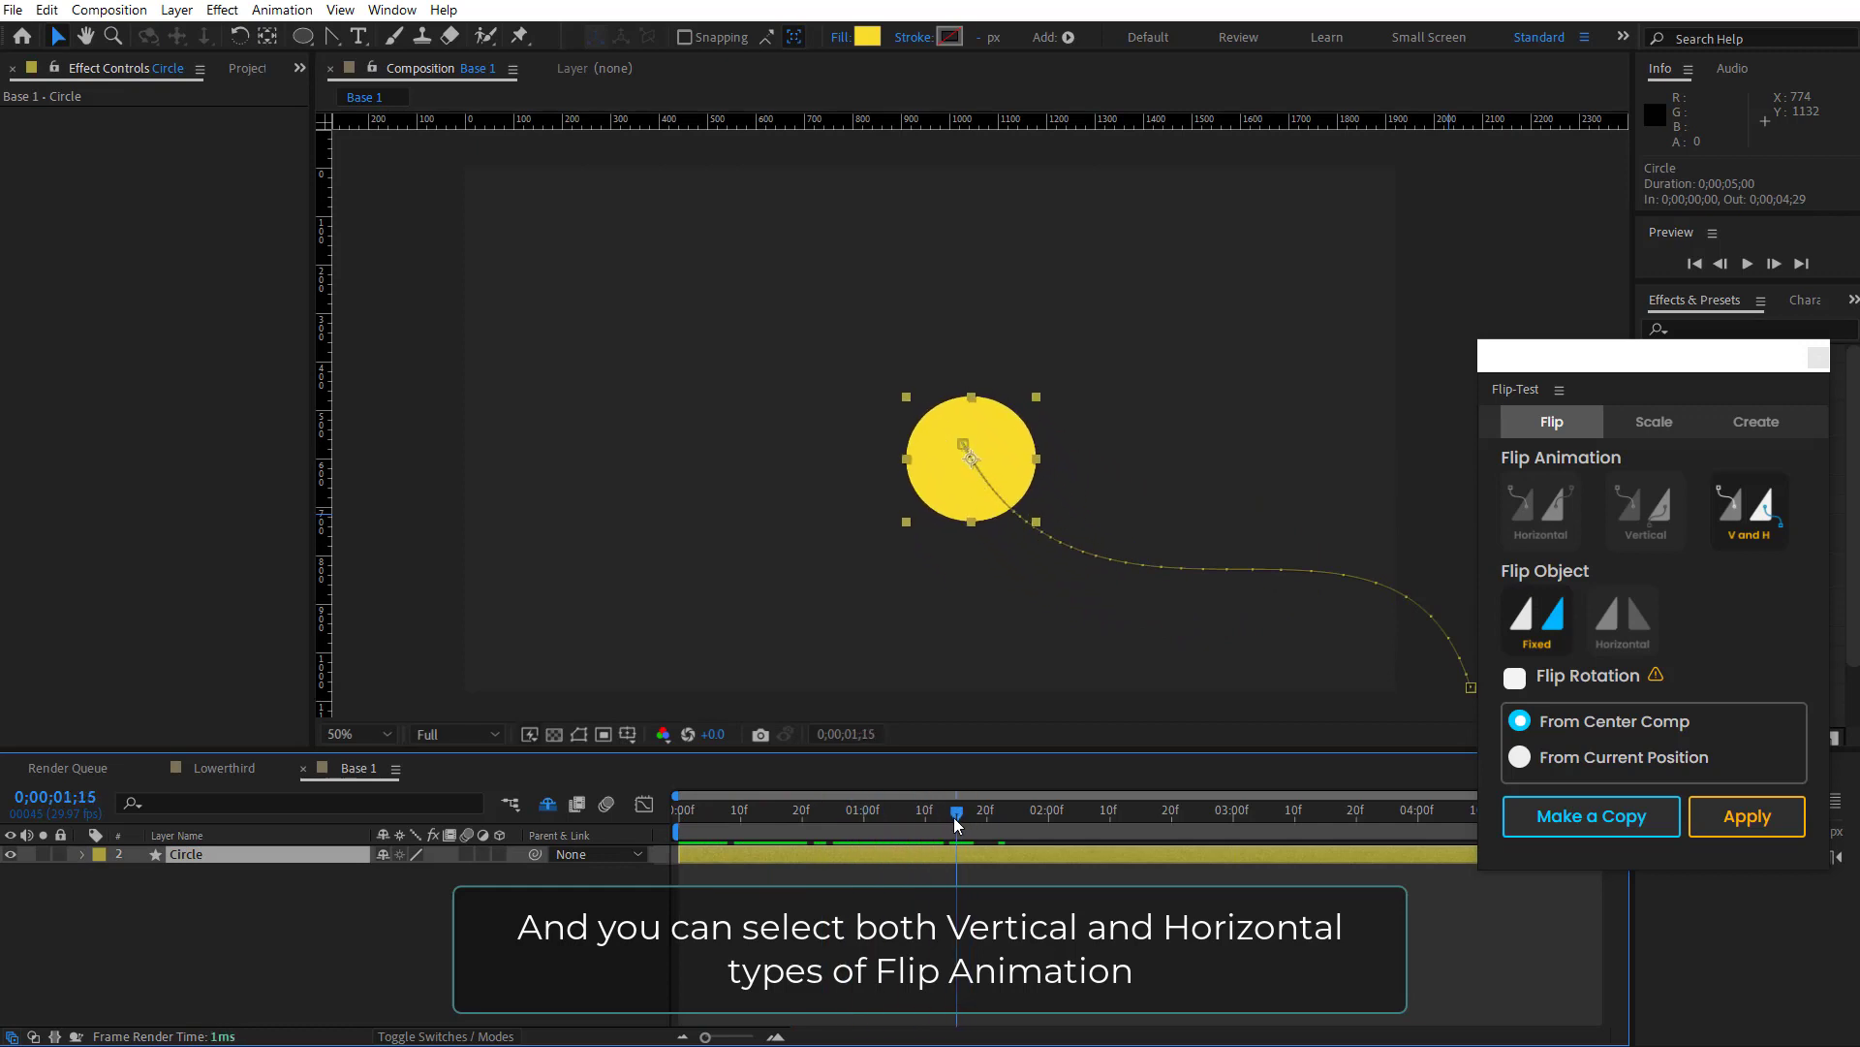
click(1764, 818)
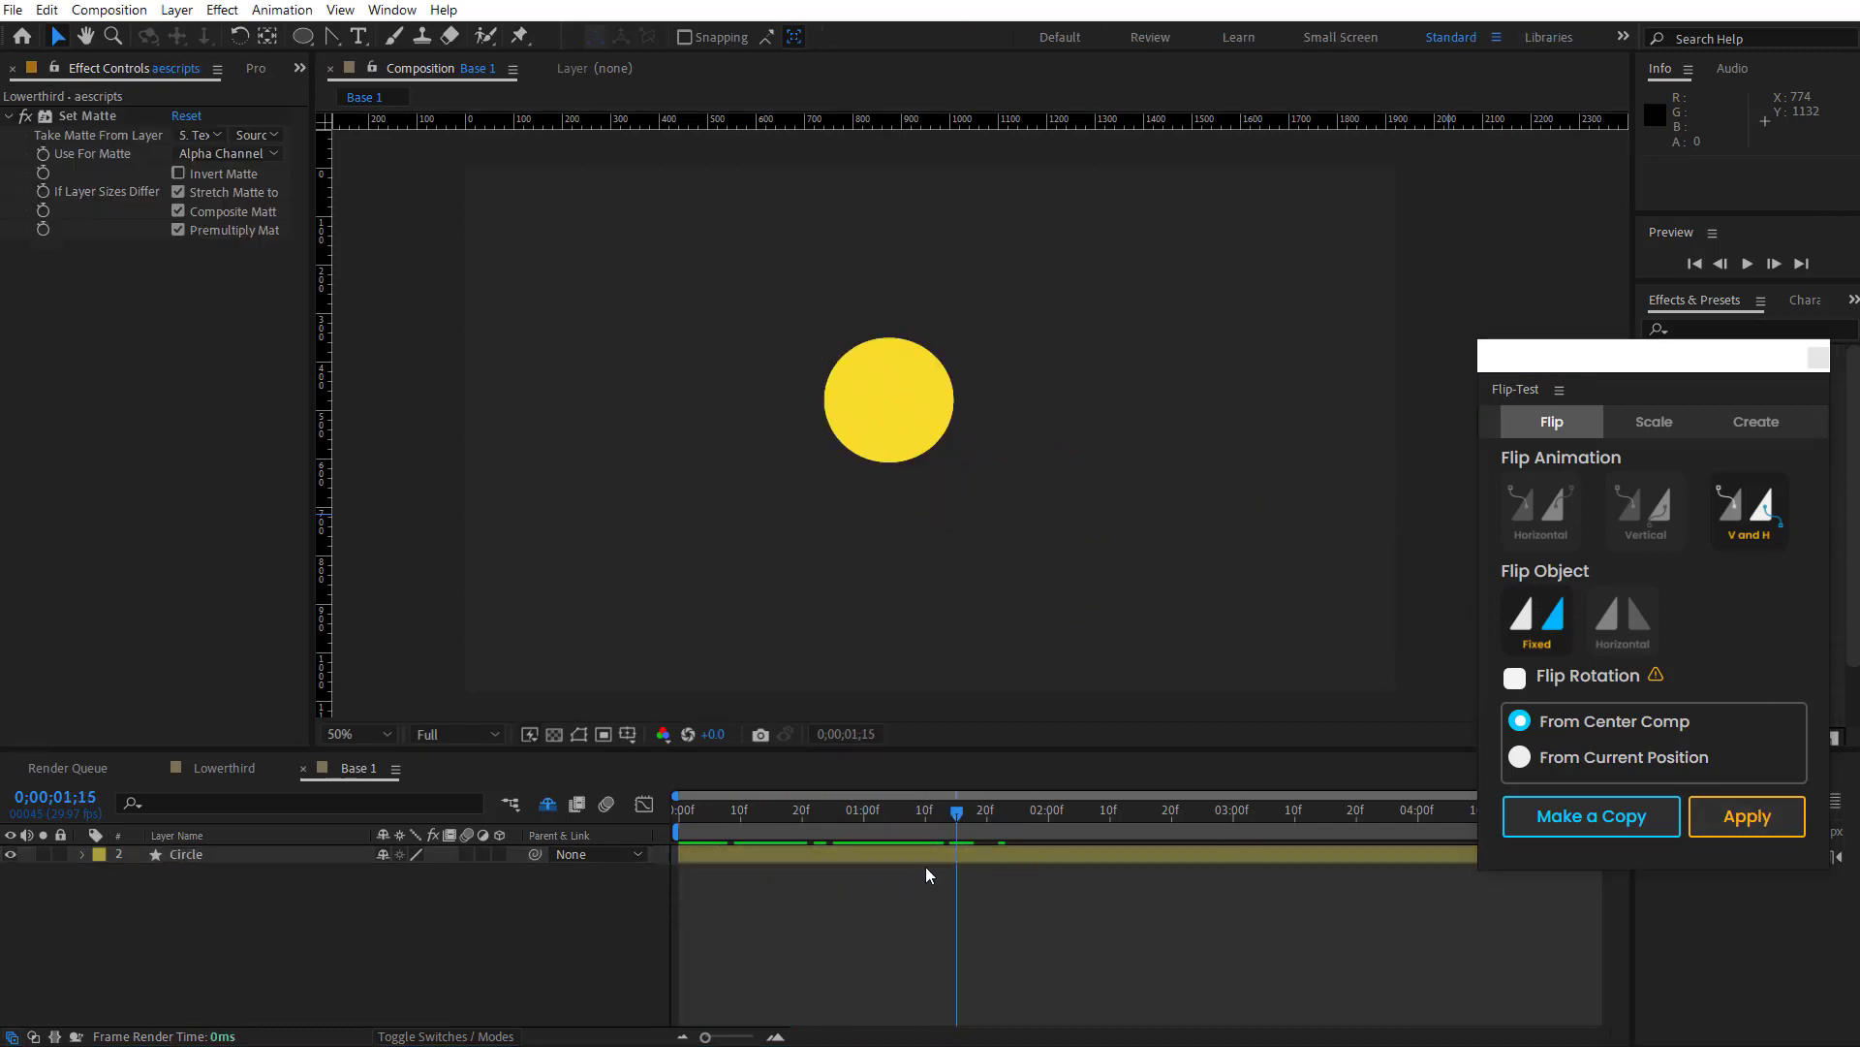
click(921, 858)
Step: Show the Title/Action Safe overlay and place a vertical guide at 960
click(625, 733)
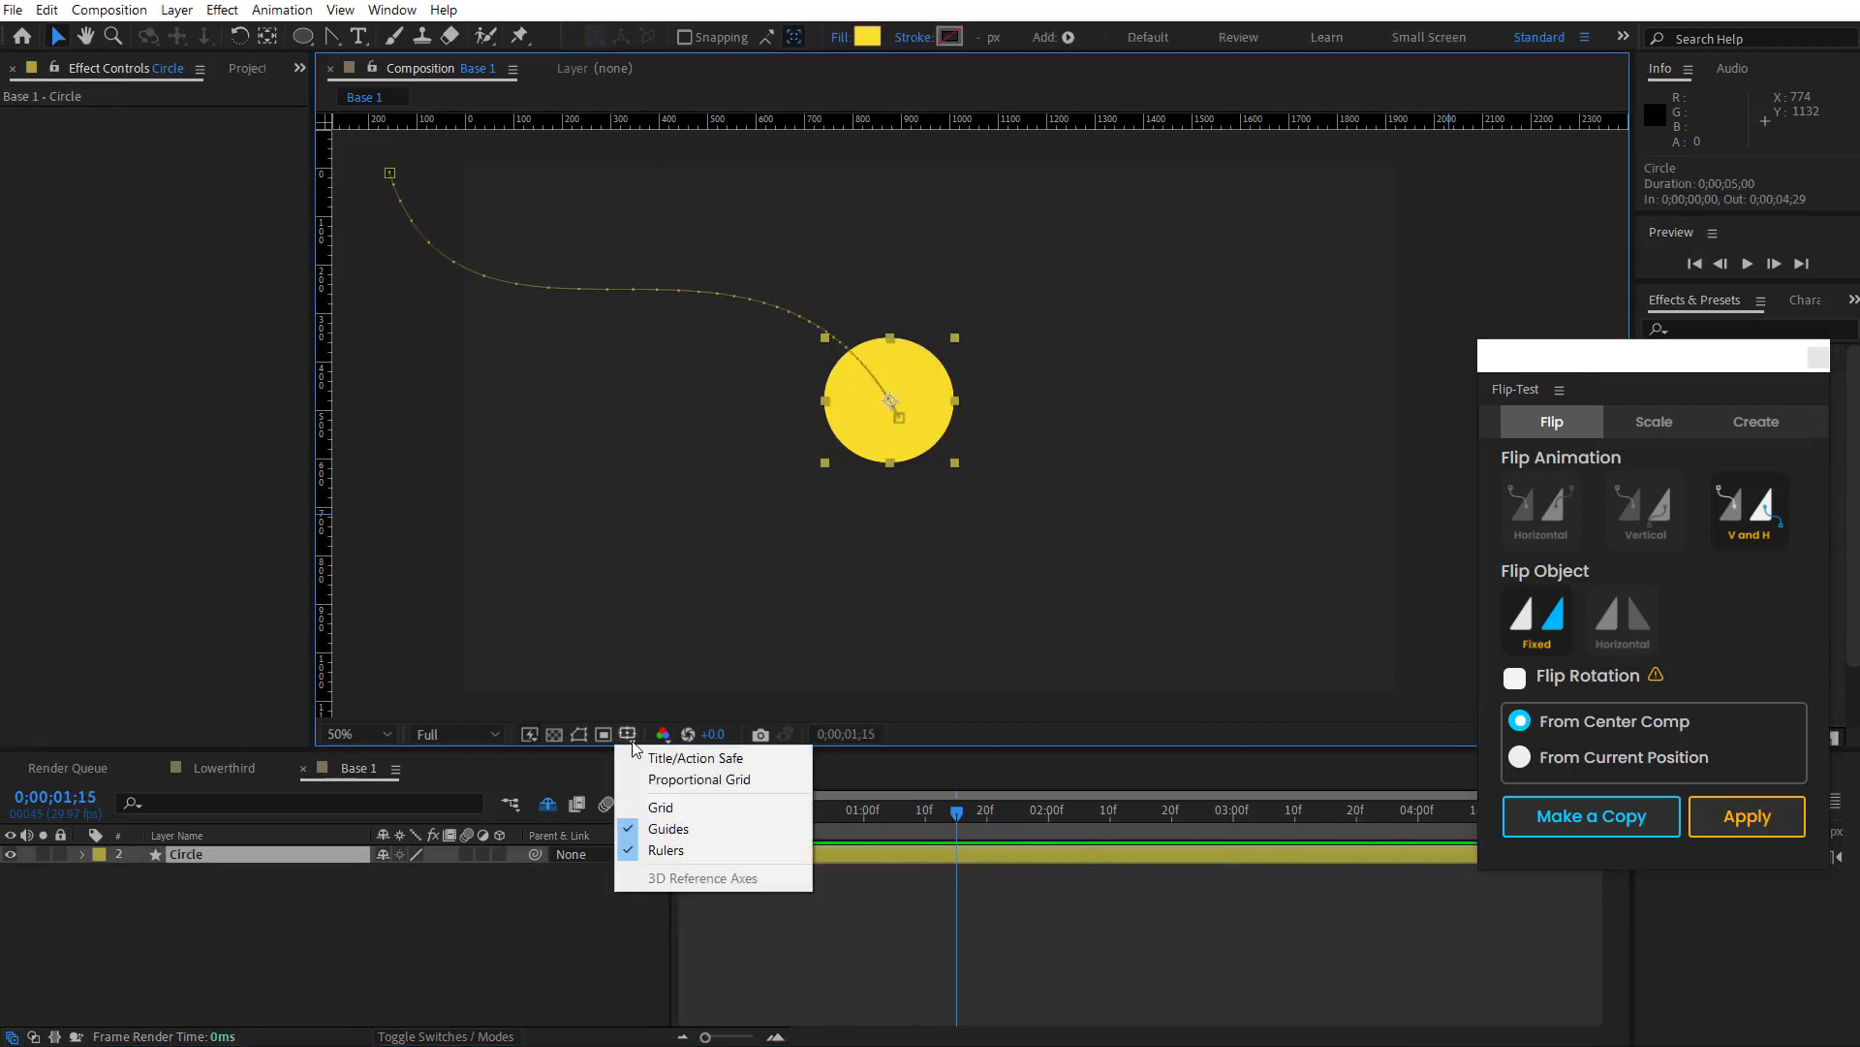
click(703, 756)
drag(326, 510, 931, 534)
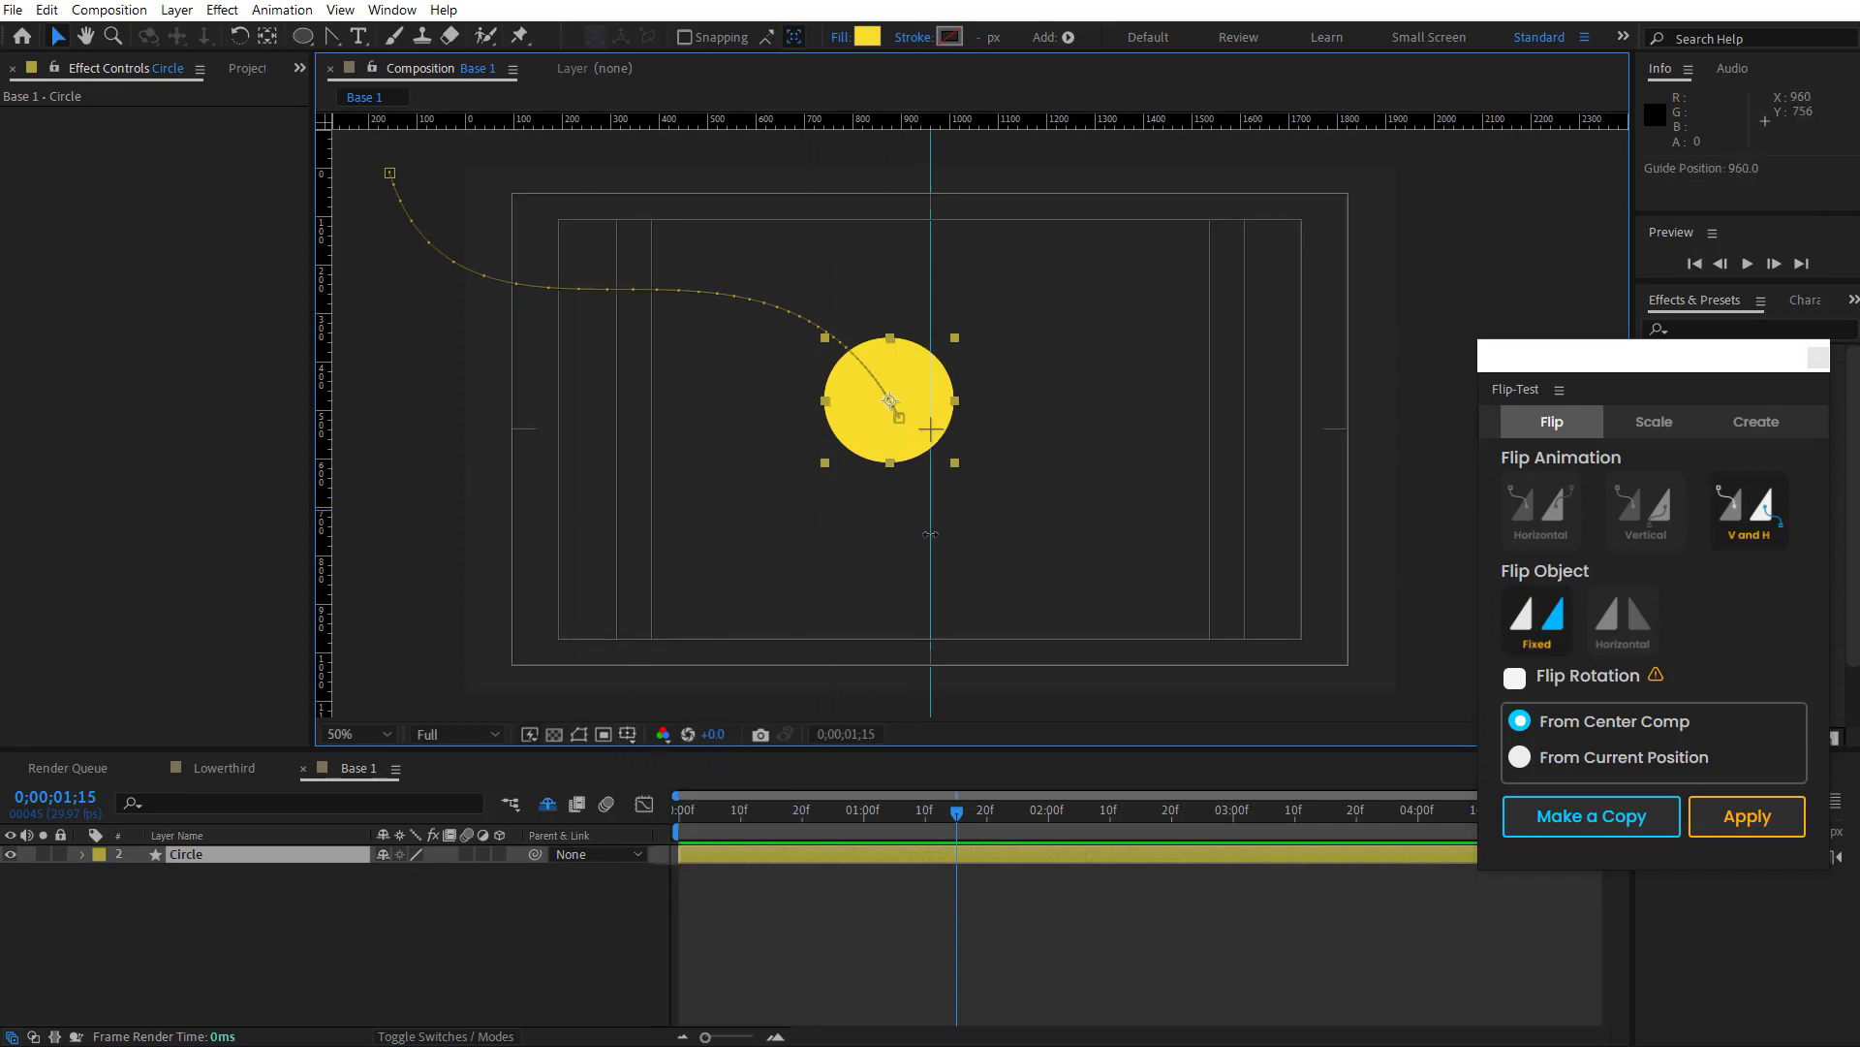
Step: Make a horizontally mirrored copy of the circle and preview both circles together
click(1541, 509)
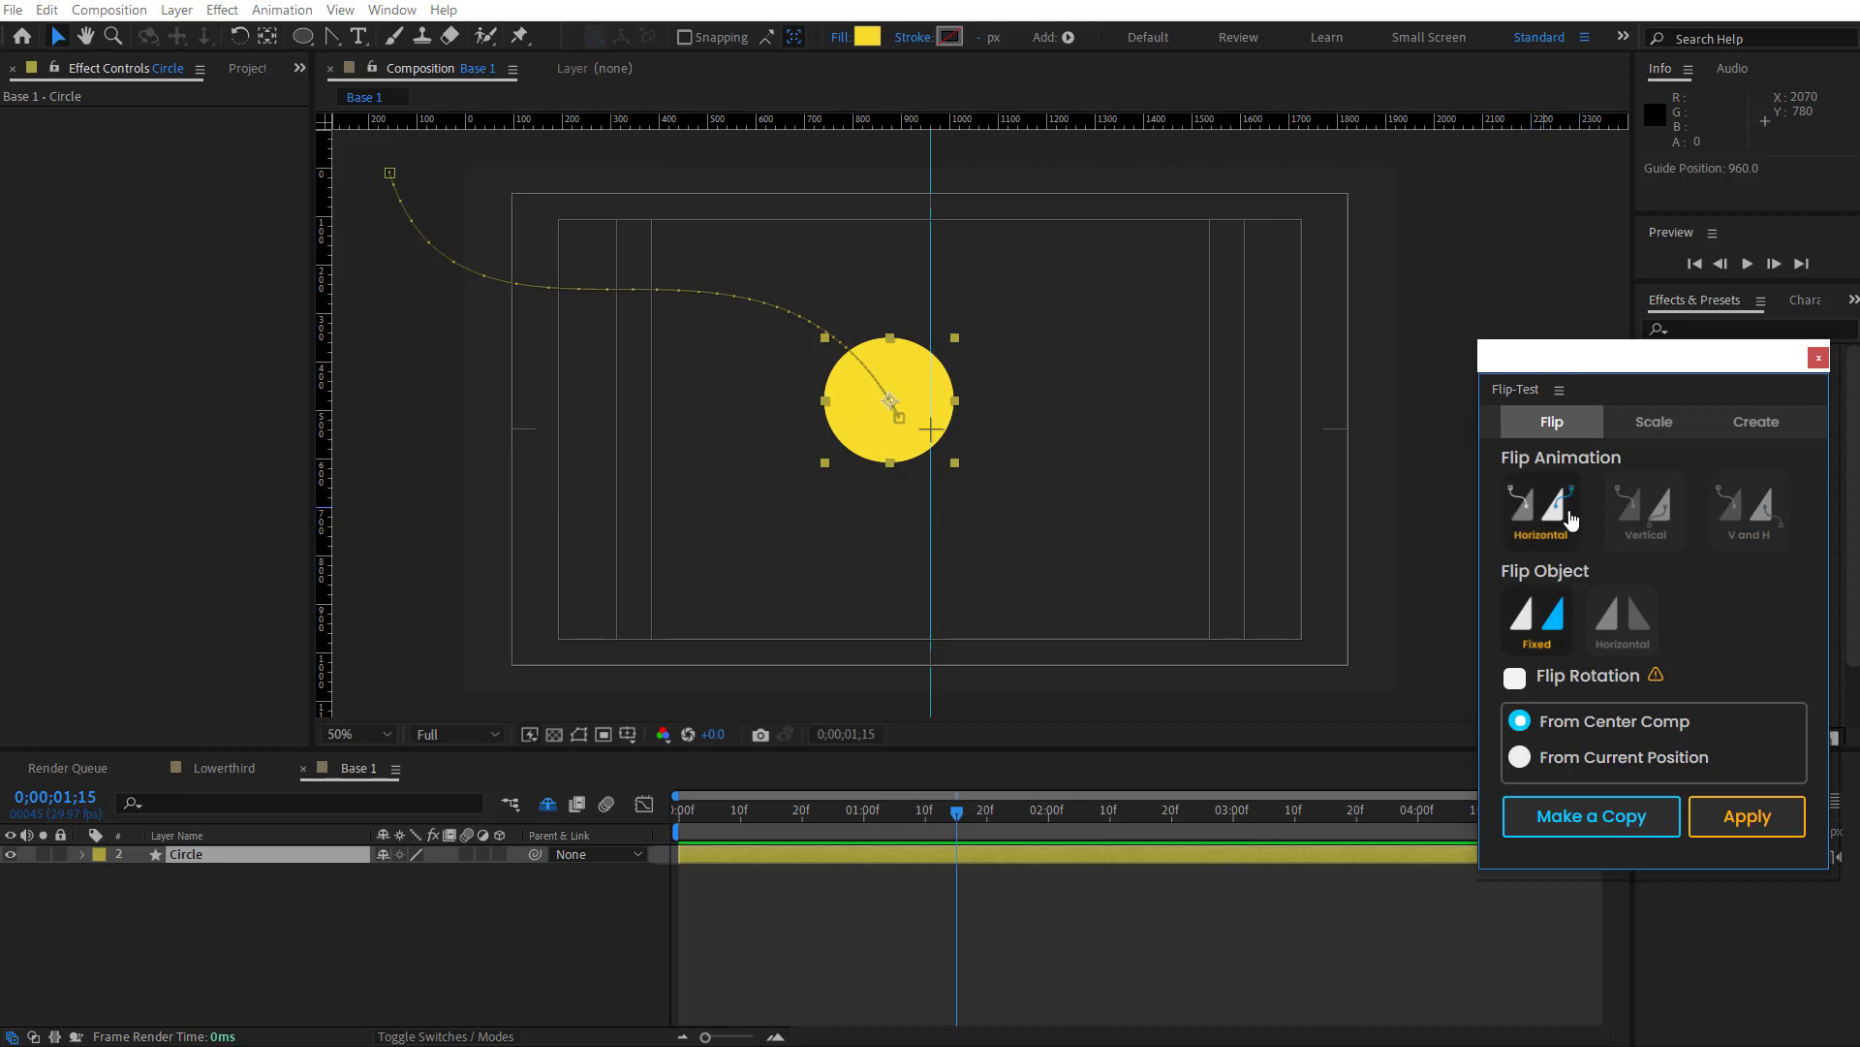
click(1596, 817)
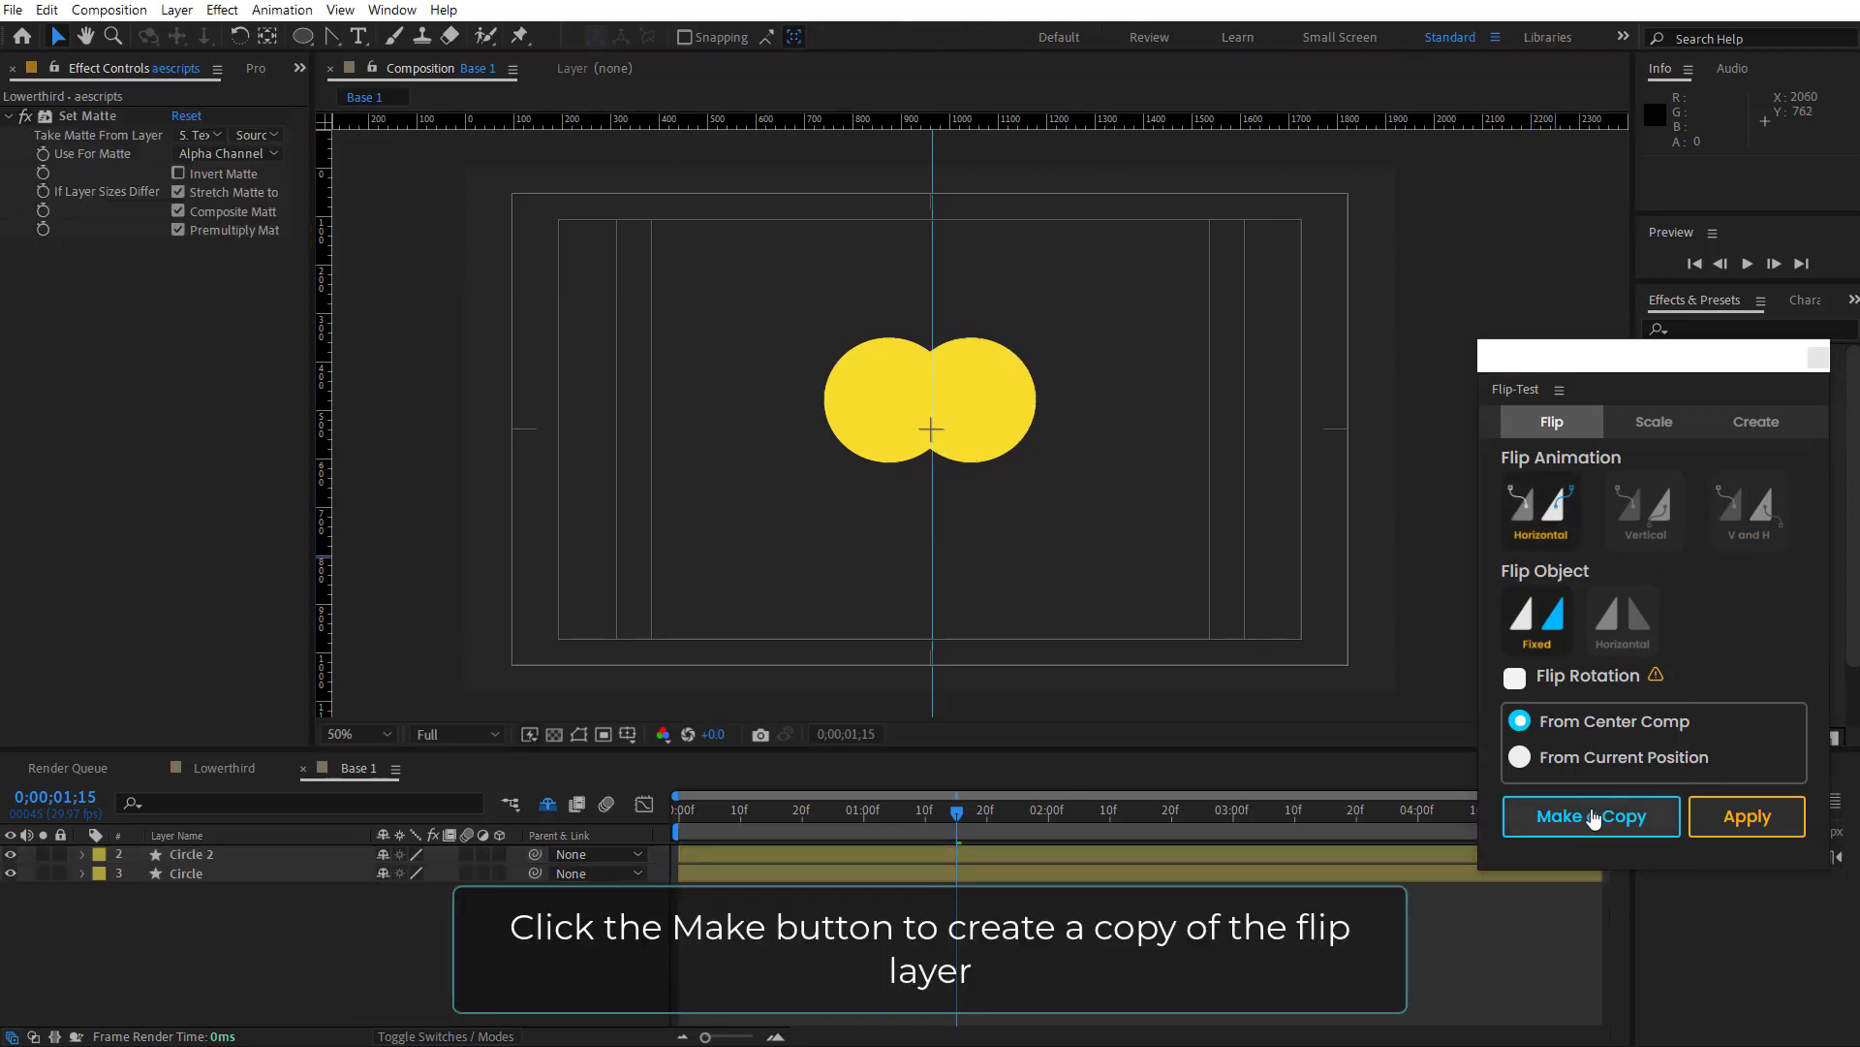
drag(223, 917, 182, 851)
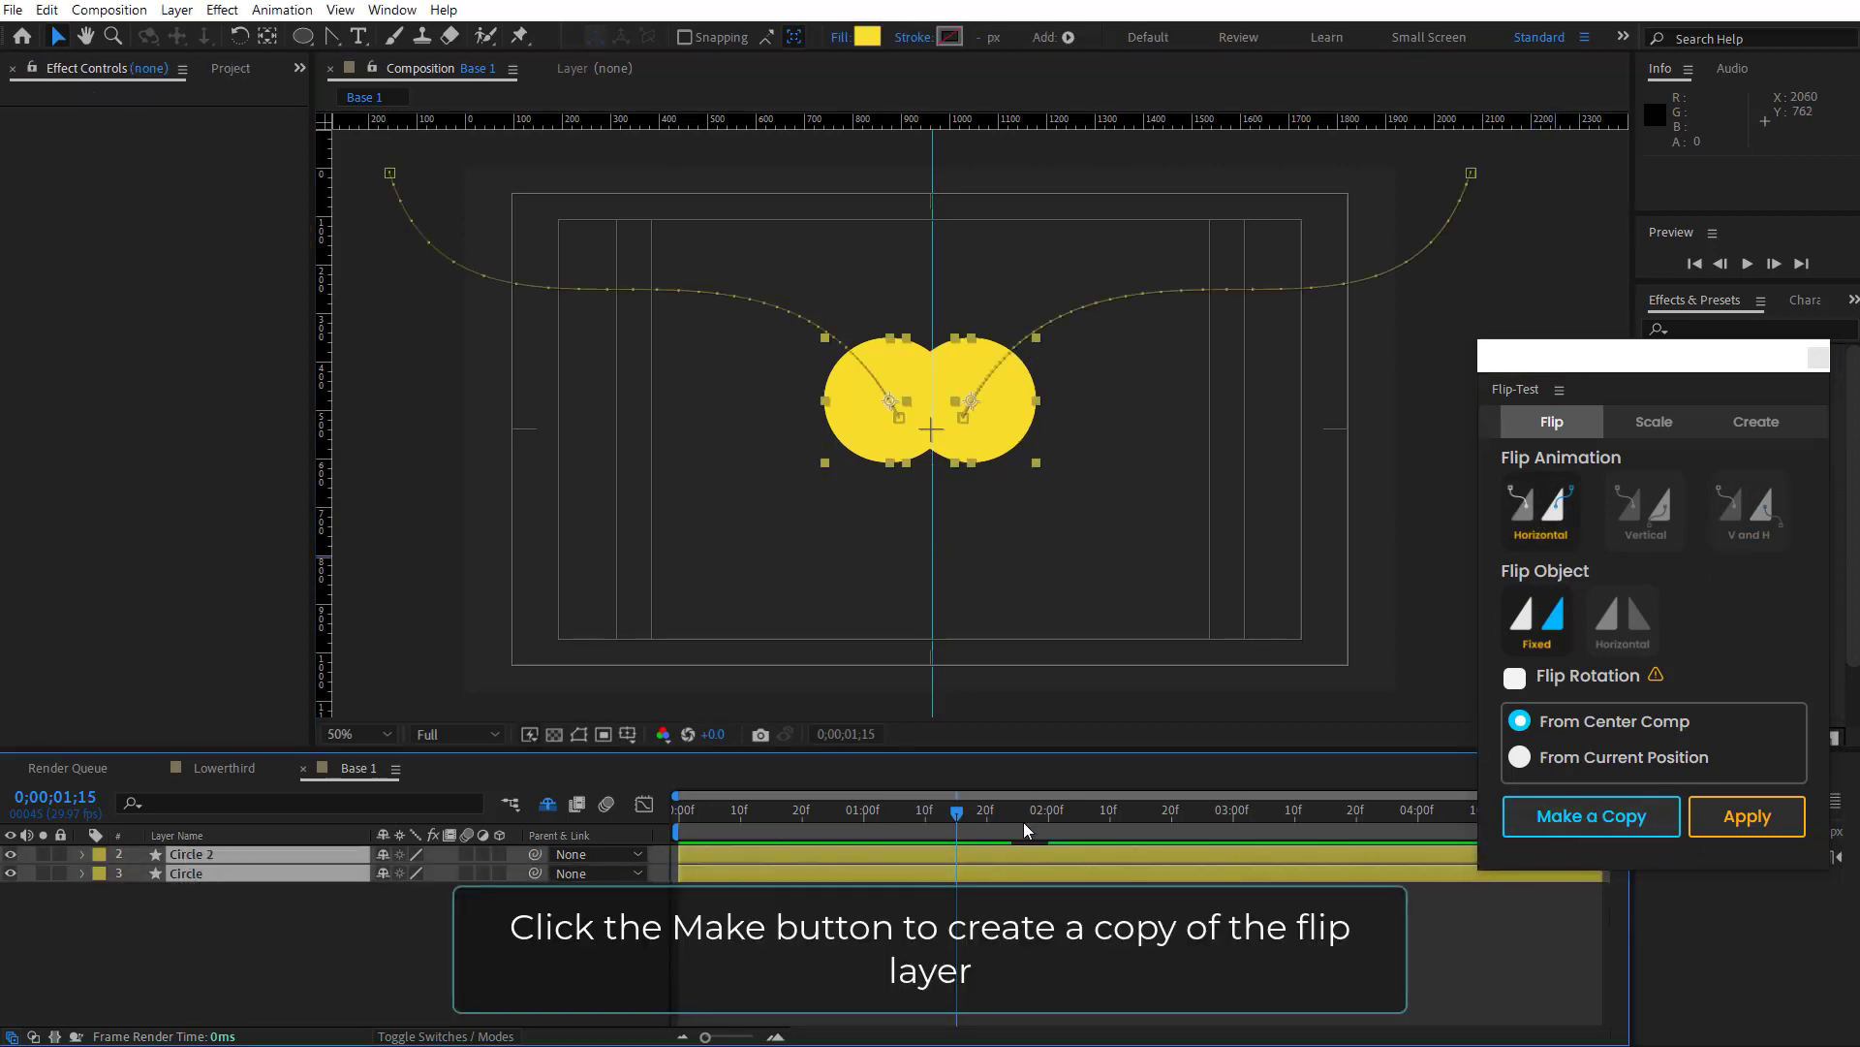
mouse_move(952, 819)
mouse_down()
mouse_move(711, 840)
mouse_move(1073, 839)
mouse_move(741, 852)
mouse_move(1053, 872)
mouse_up()
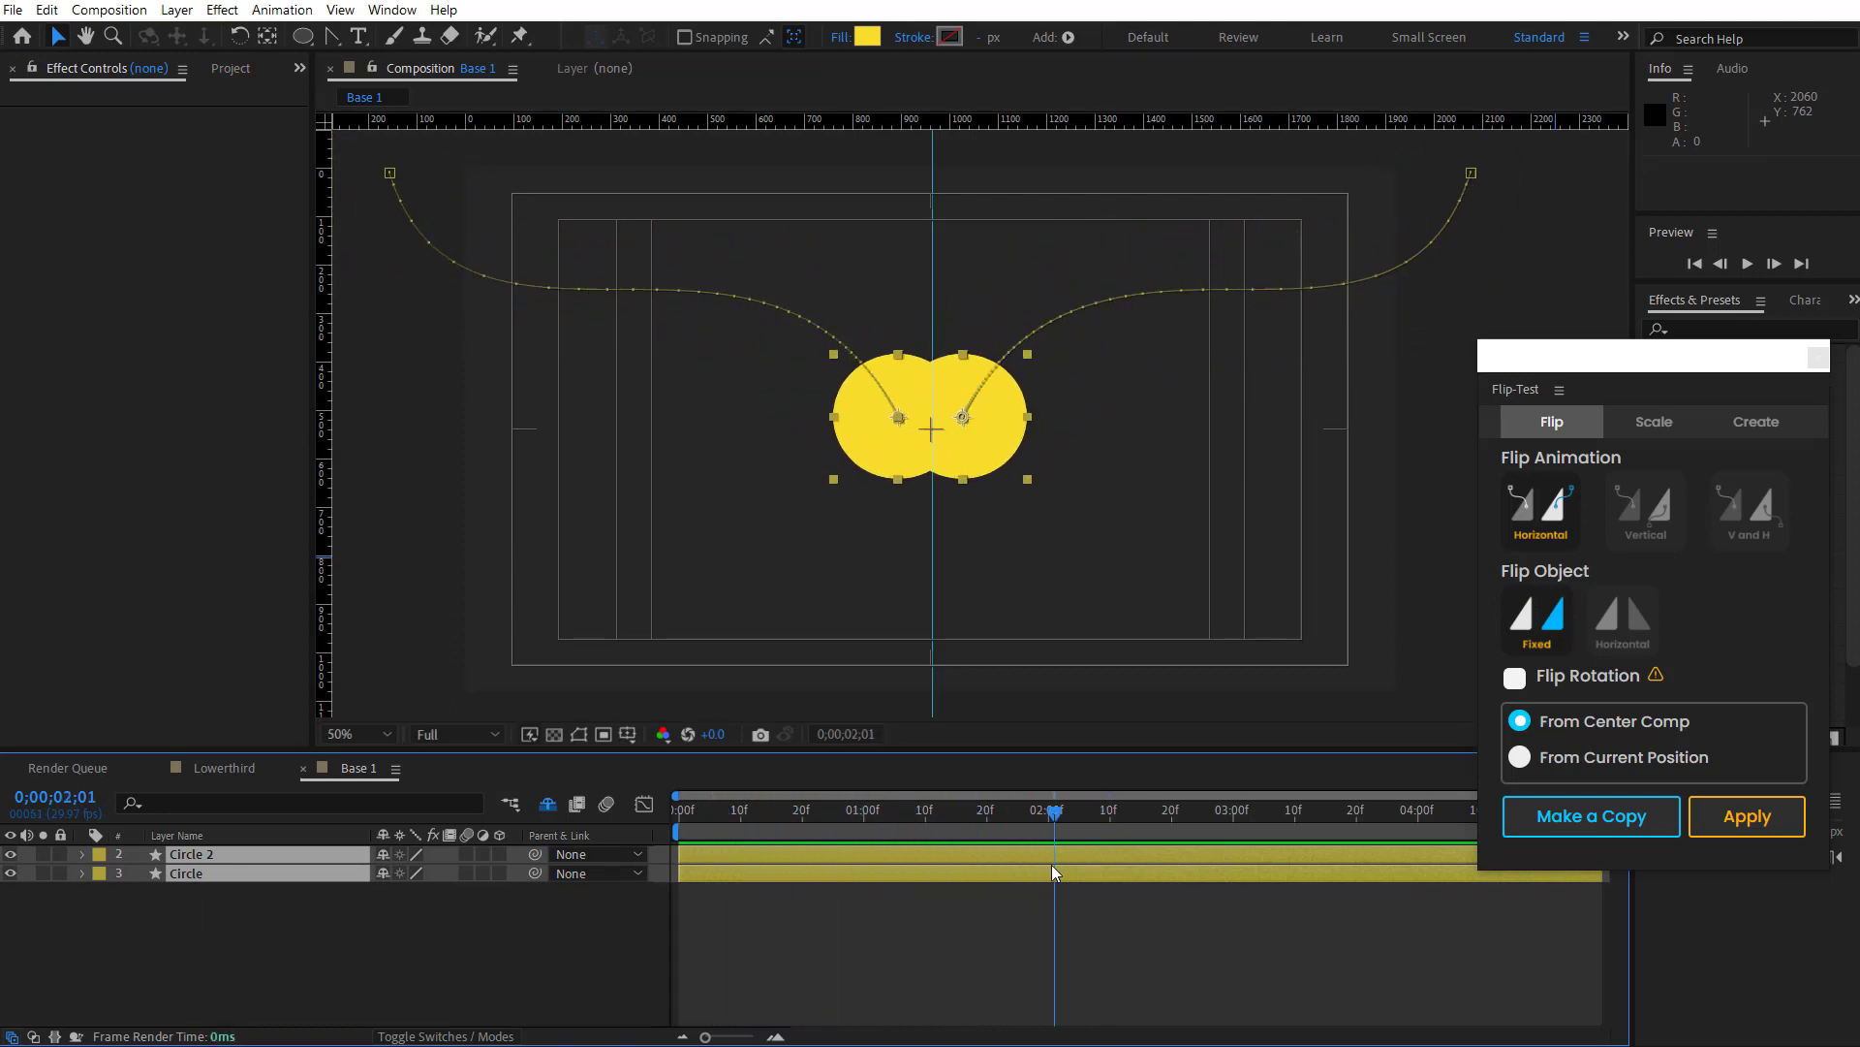
Step: Select only the Circle 2 copy and delete it
click(363, 928)
click(251, 857)
key(Delete)
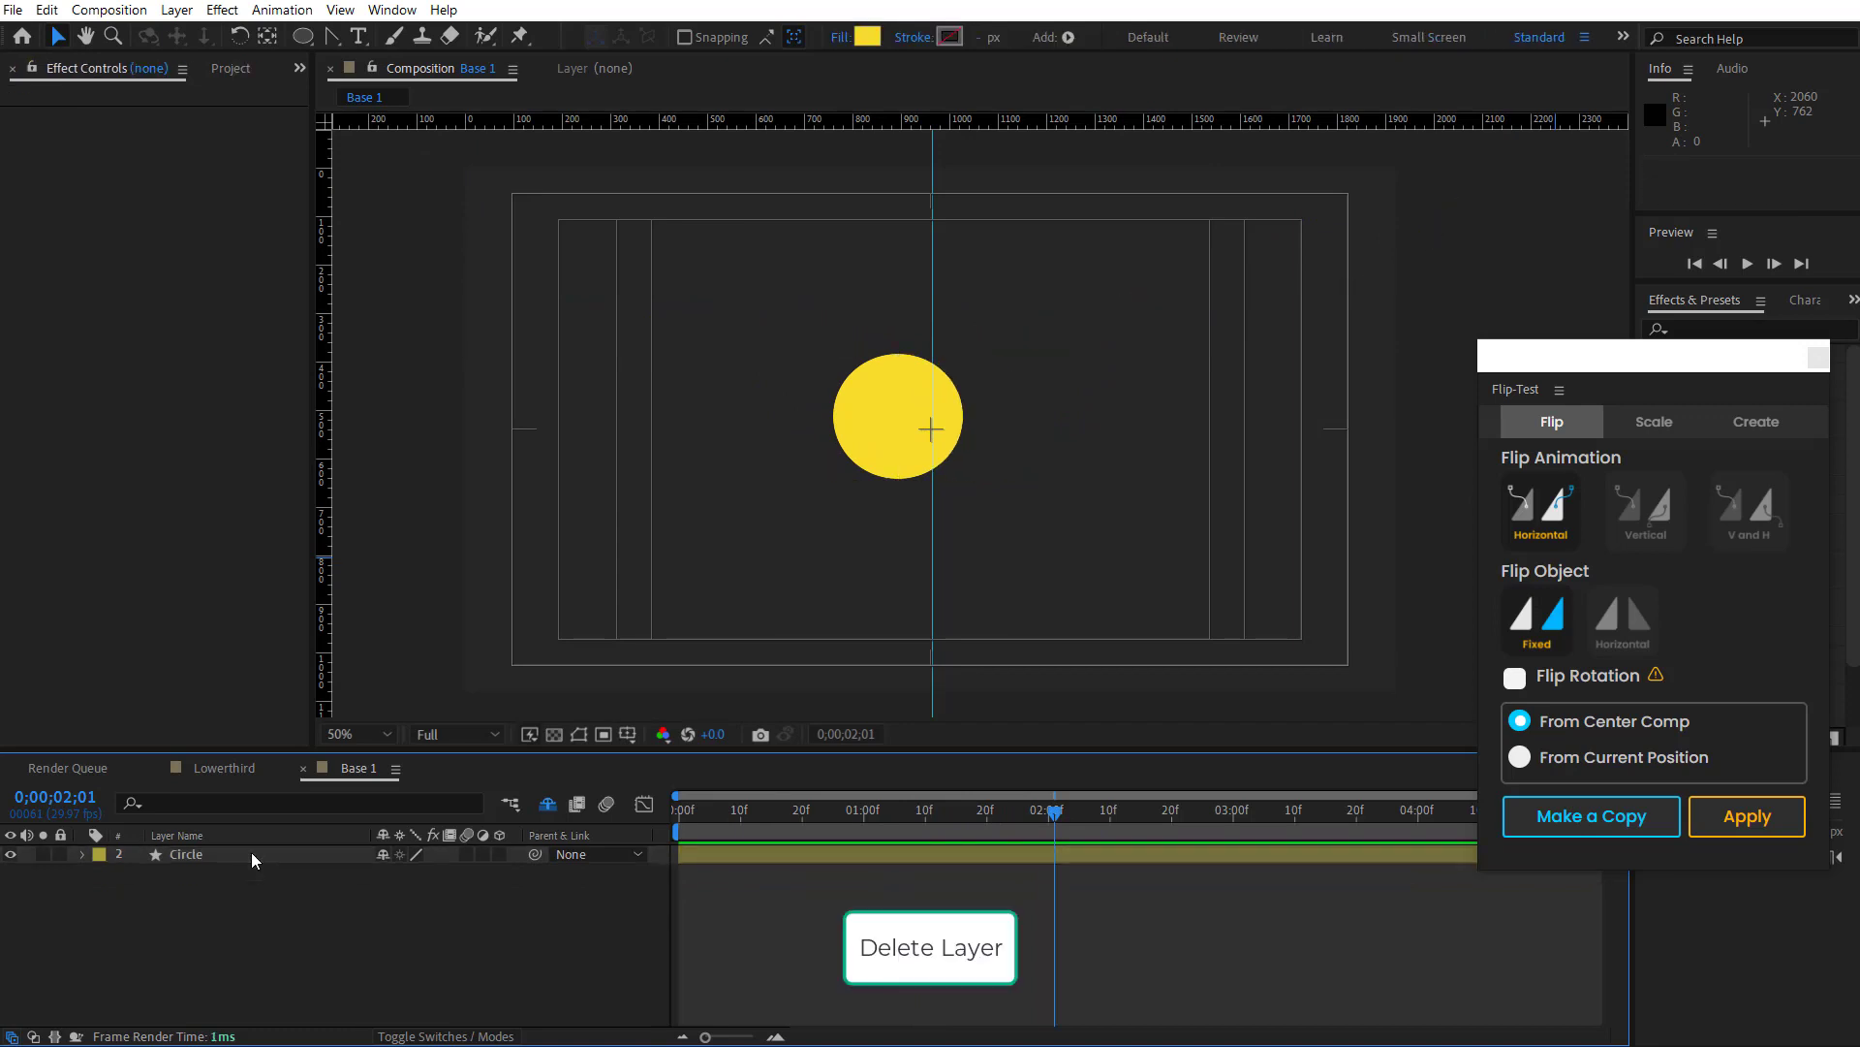
Step: Select the Circle layer at an earlier frame and set Flip-Test to From Current Position
mouse_move(1055, 848)
mouse_down()
mouse_move(865, 848)
mouse_move(785, 822)
mouse_move(823, 822)
mouse_up()
click(864, 849)
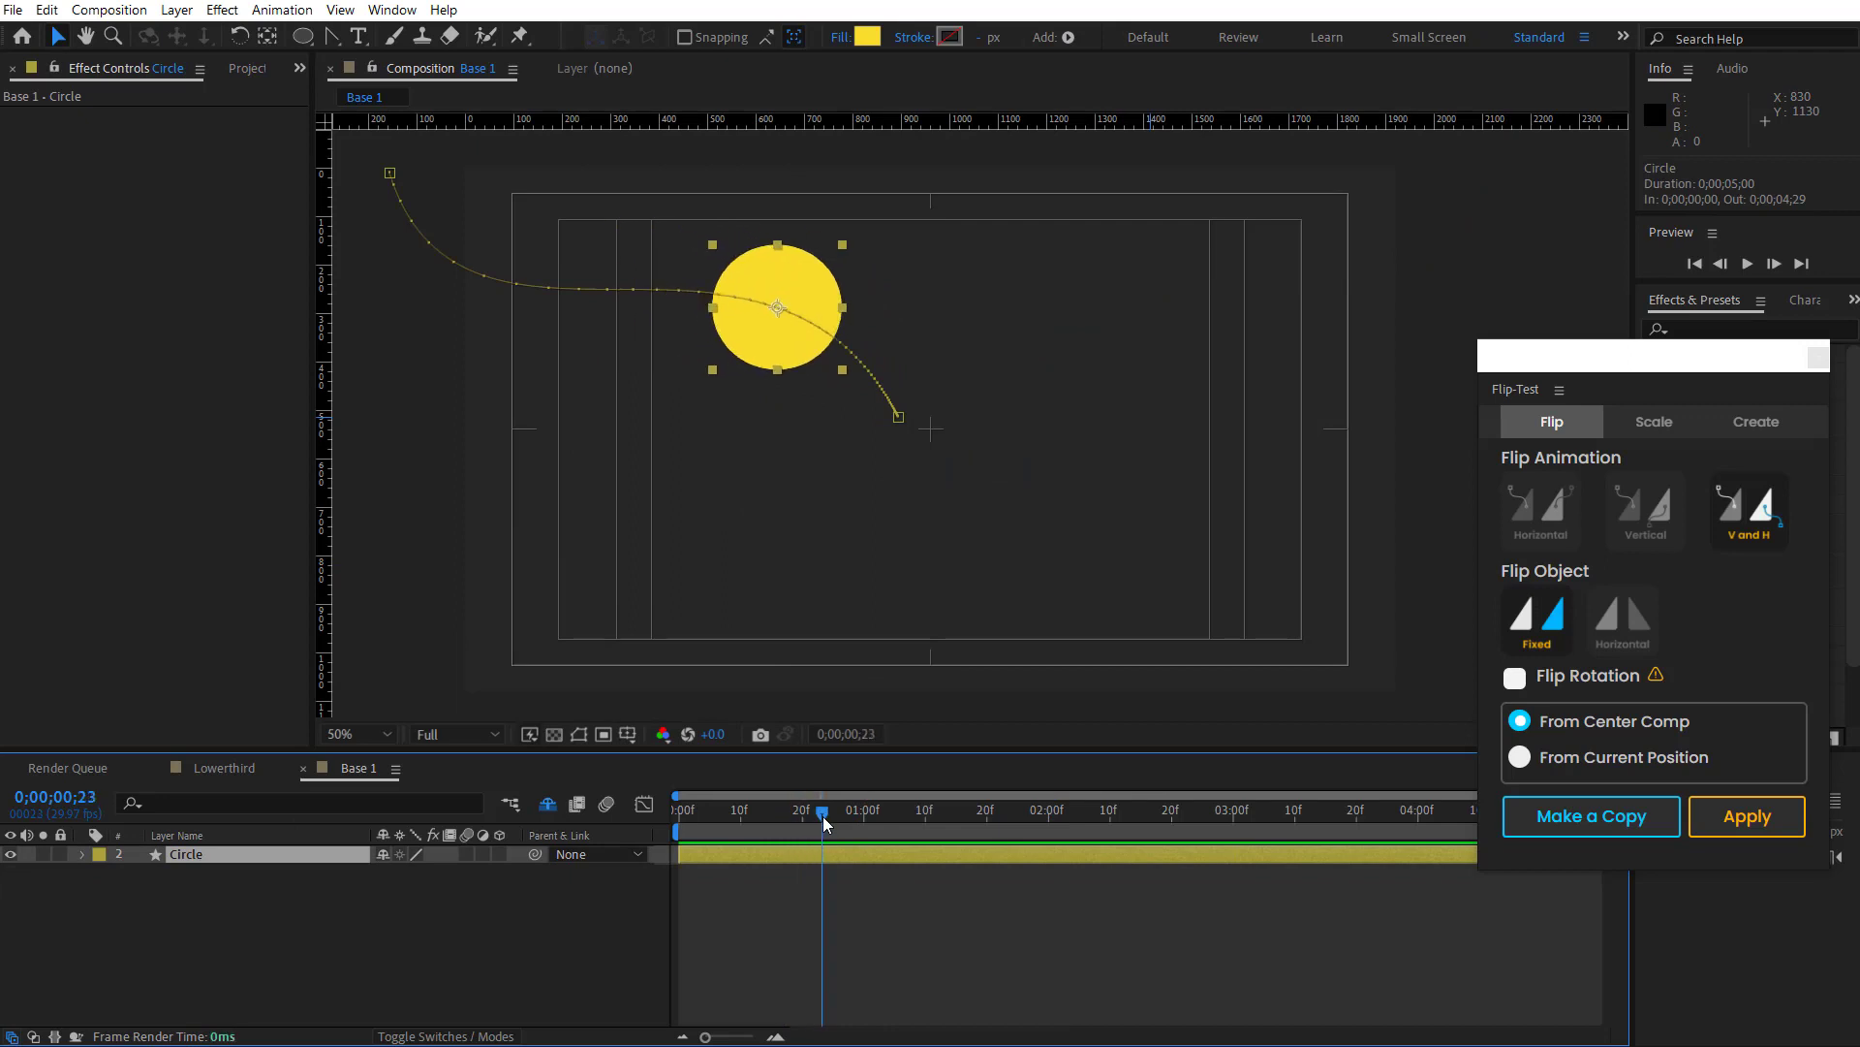
click(1548, 764)
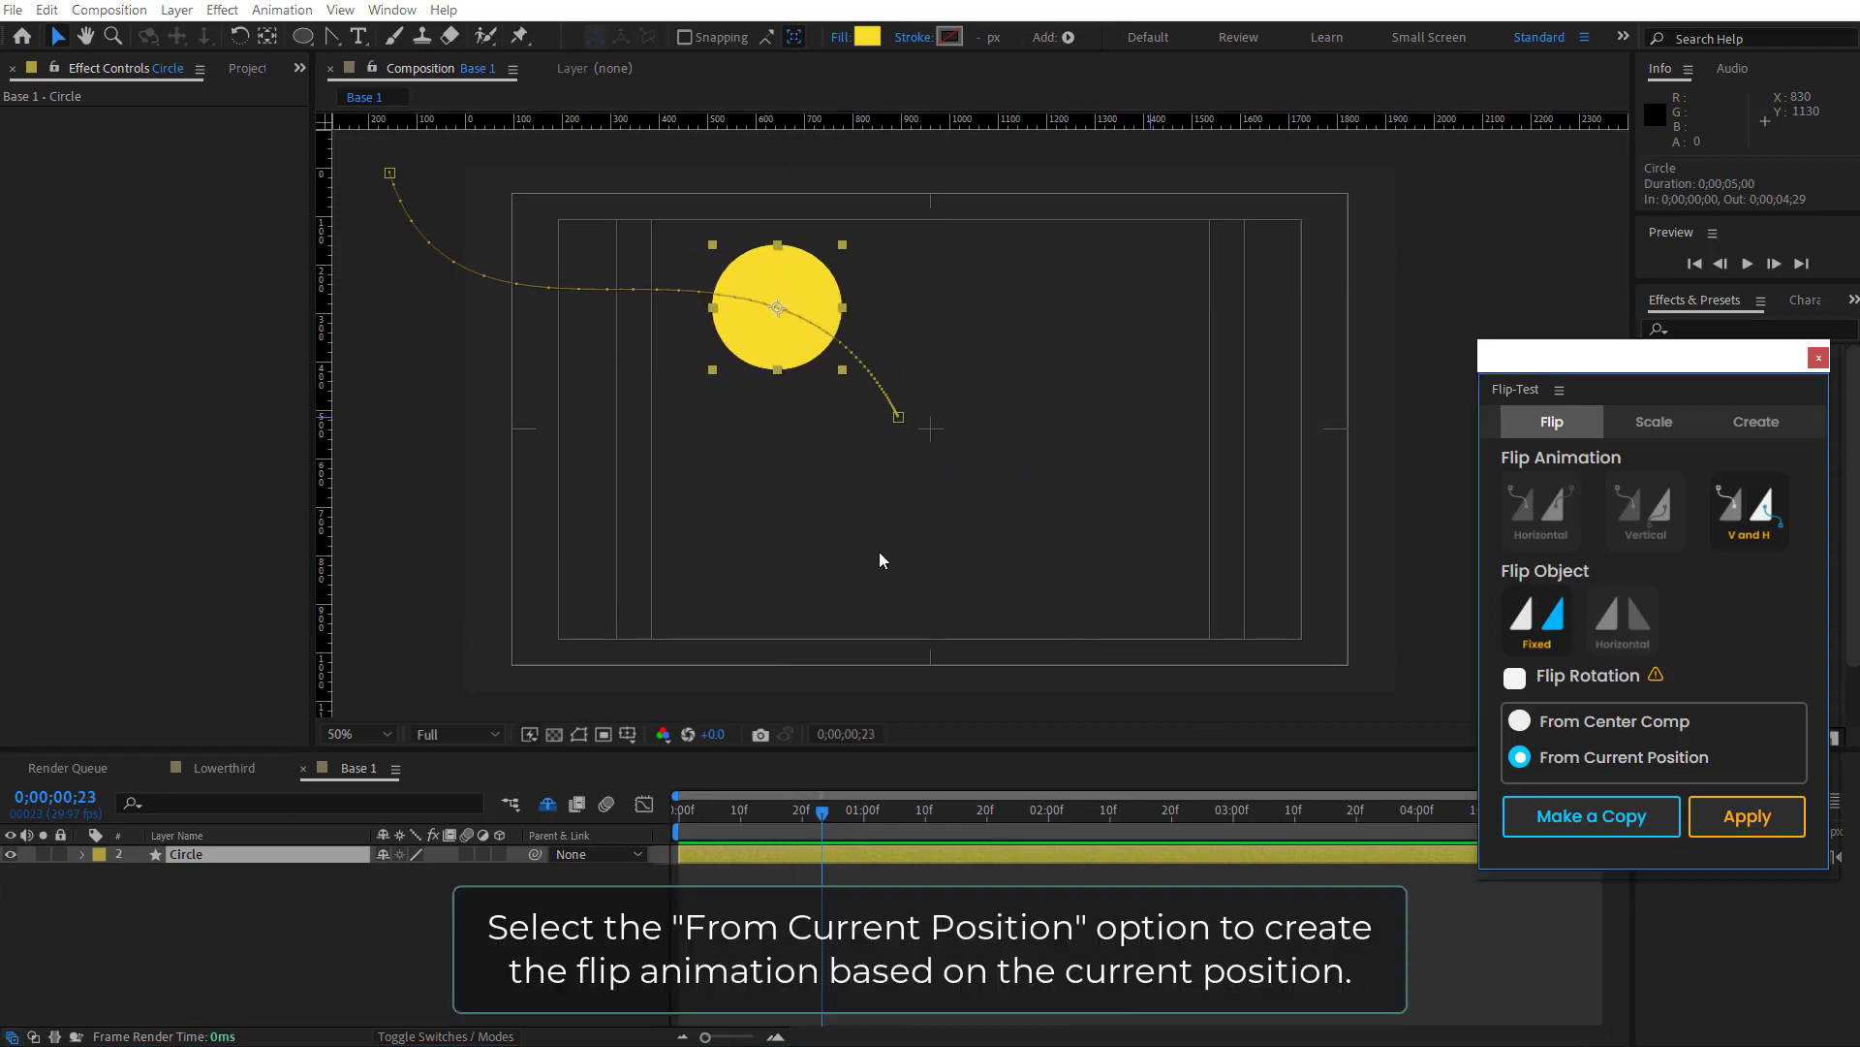
Step: Add a vertical guide through the circle, make a Horizontal mirrored copy, and preview both layers
drag(322, 442, 779, 465)
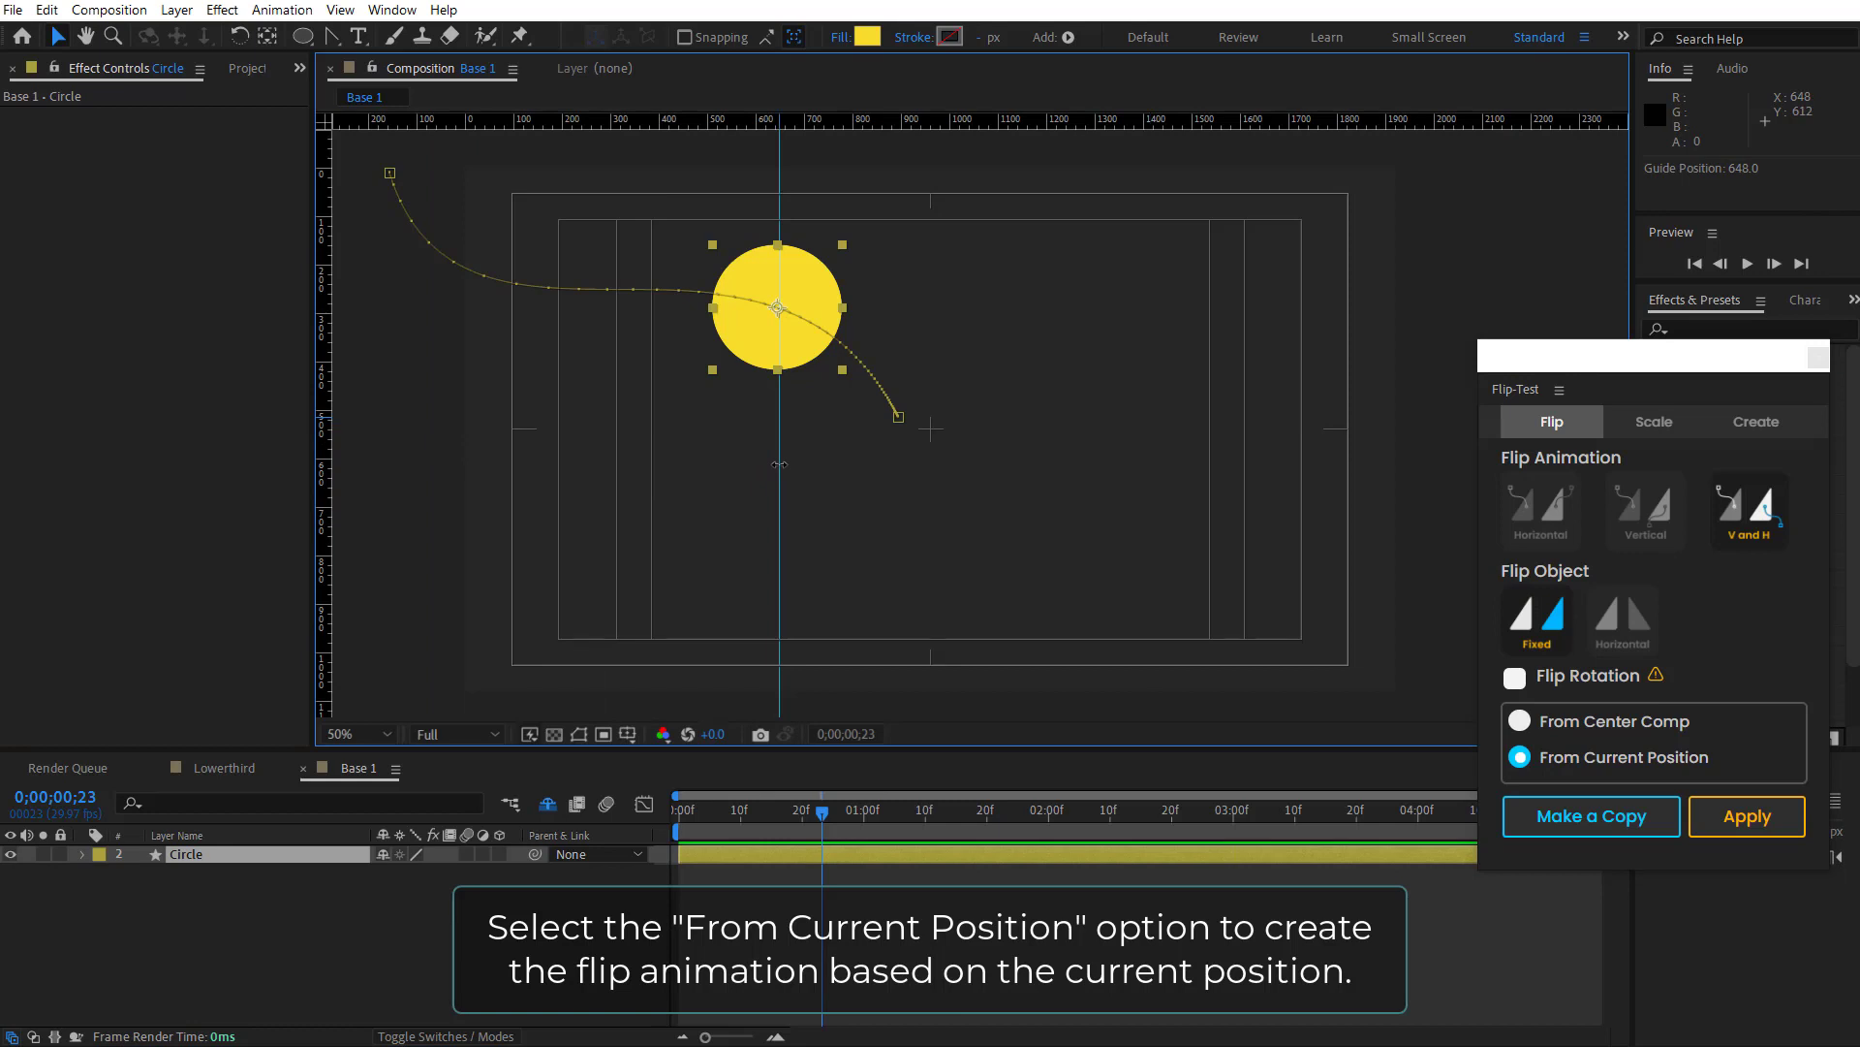
click(1541, 509)
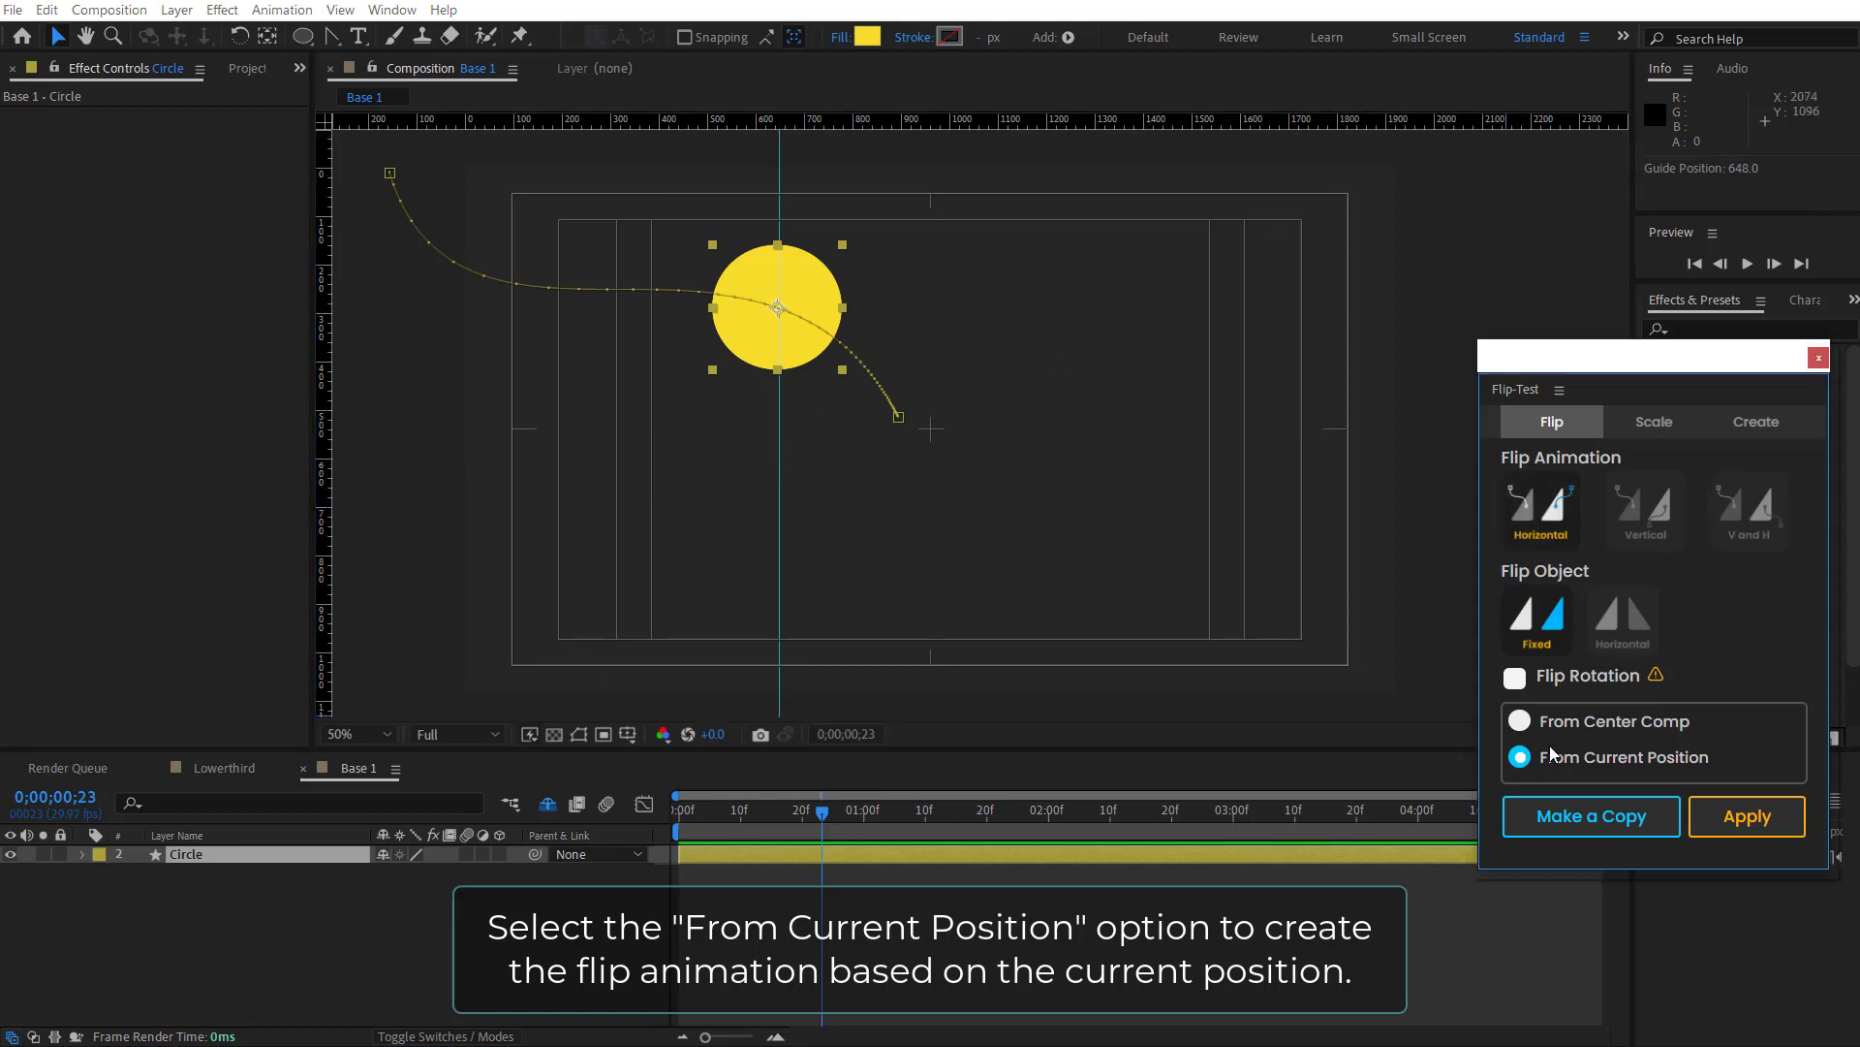
click(1598, 825)
click(219, 896)
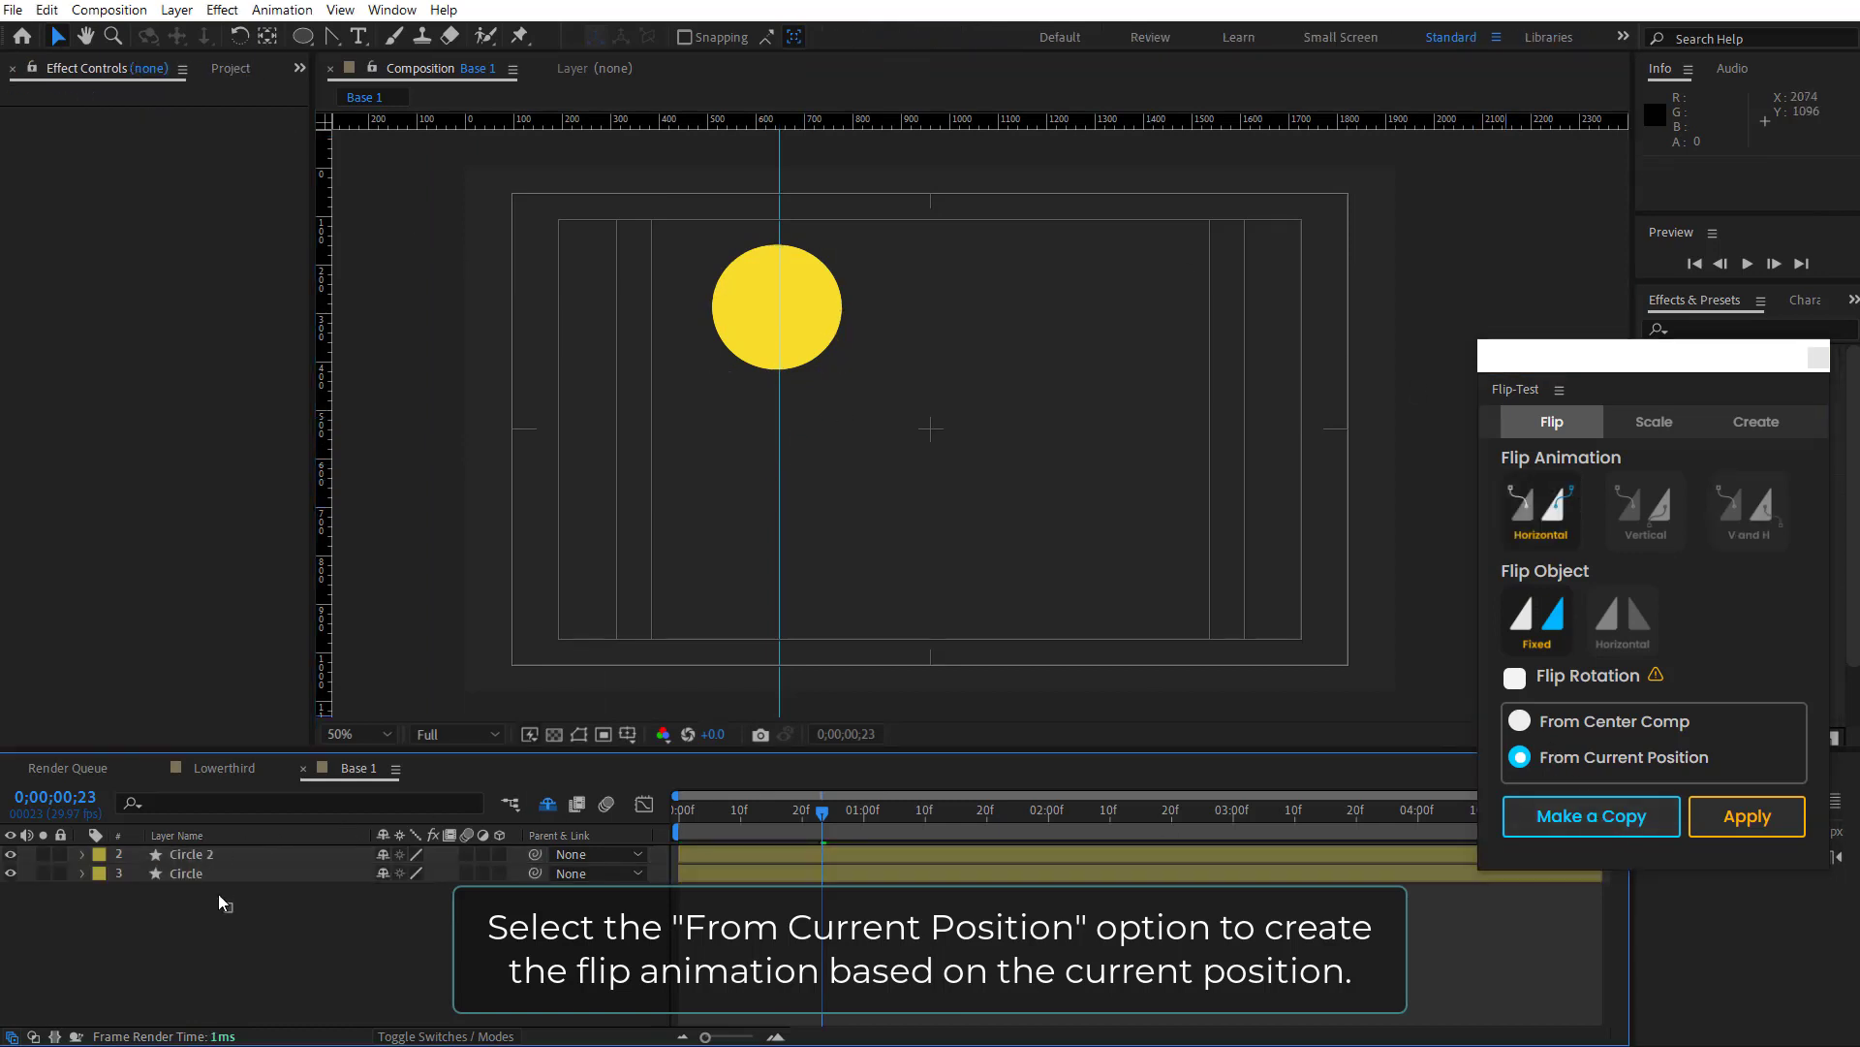
key(ctrl+a)
mouse_move(824, 815)
mouse_down()
mouse_move(804, 825)
mouse_move(930, 845)
mouse_move(773, 841)
mouse_move(938, 829)
mouse_up()
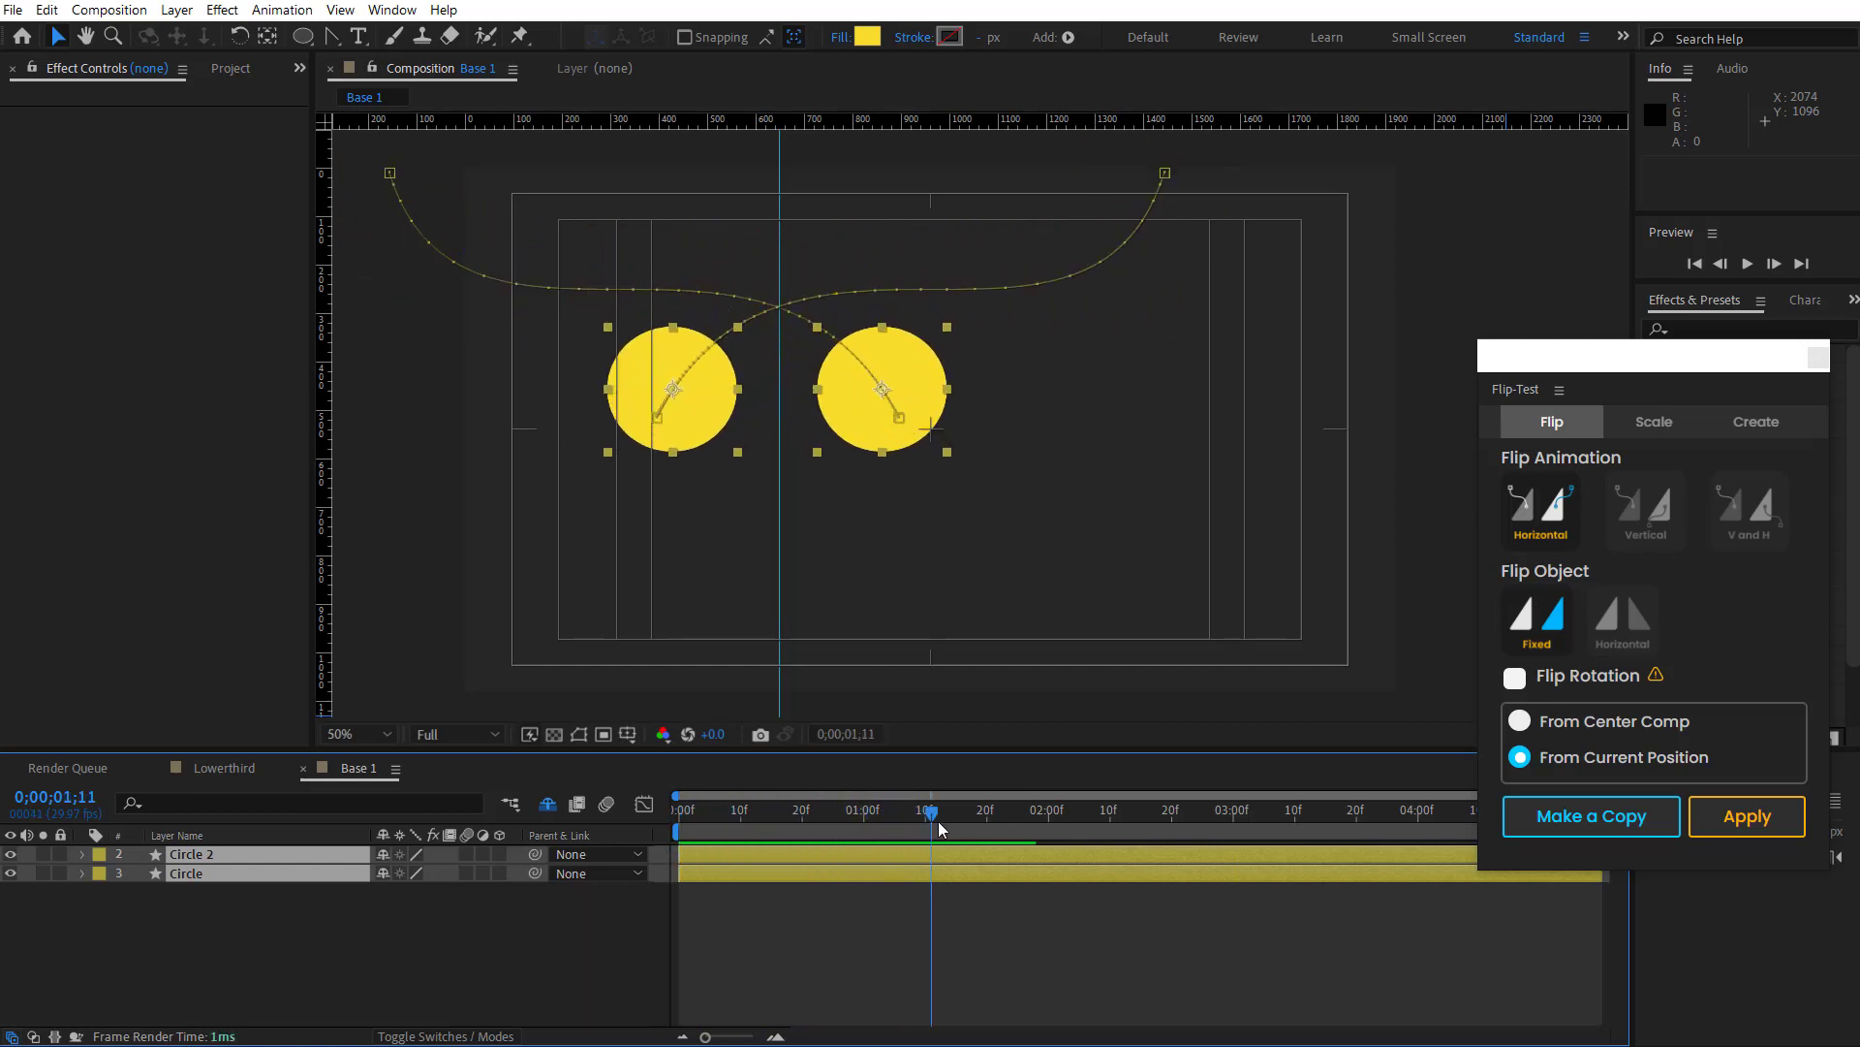
Step: Undo the copy, add a horizontal guide, and make a V and H flipped copy of the circle
click(539, 921)
key(ctrl+z)
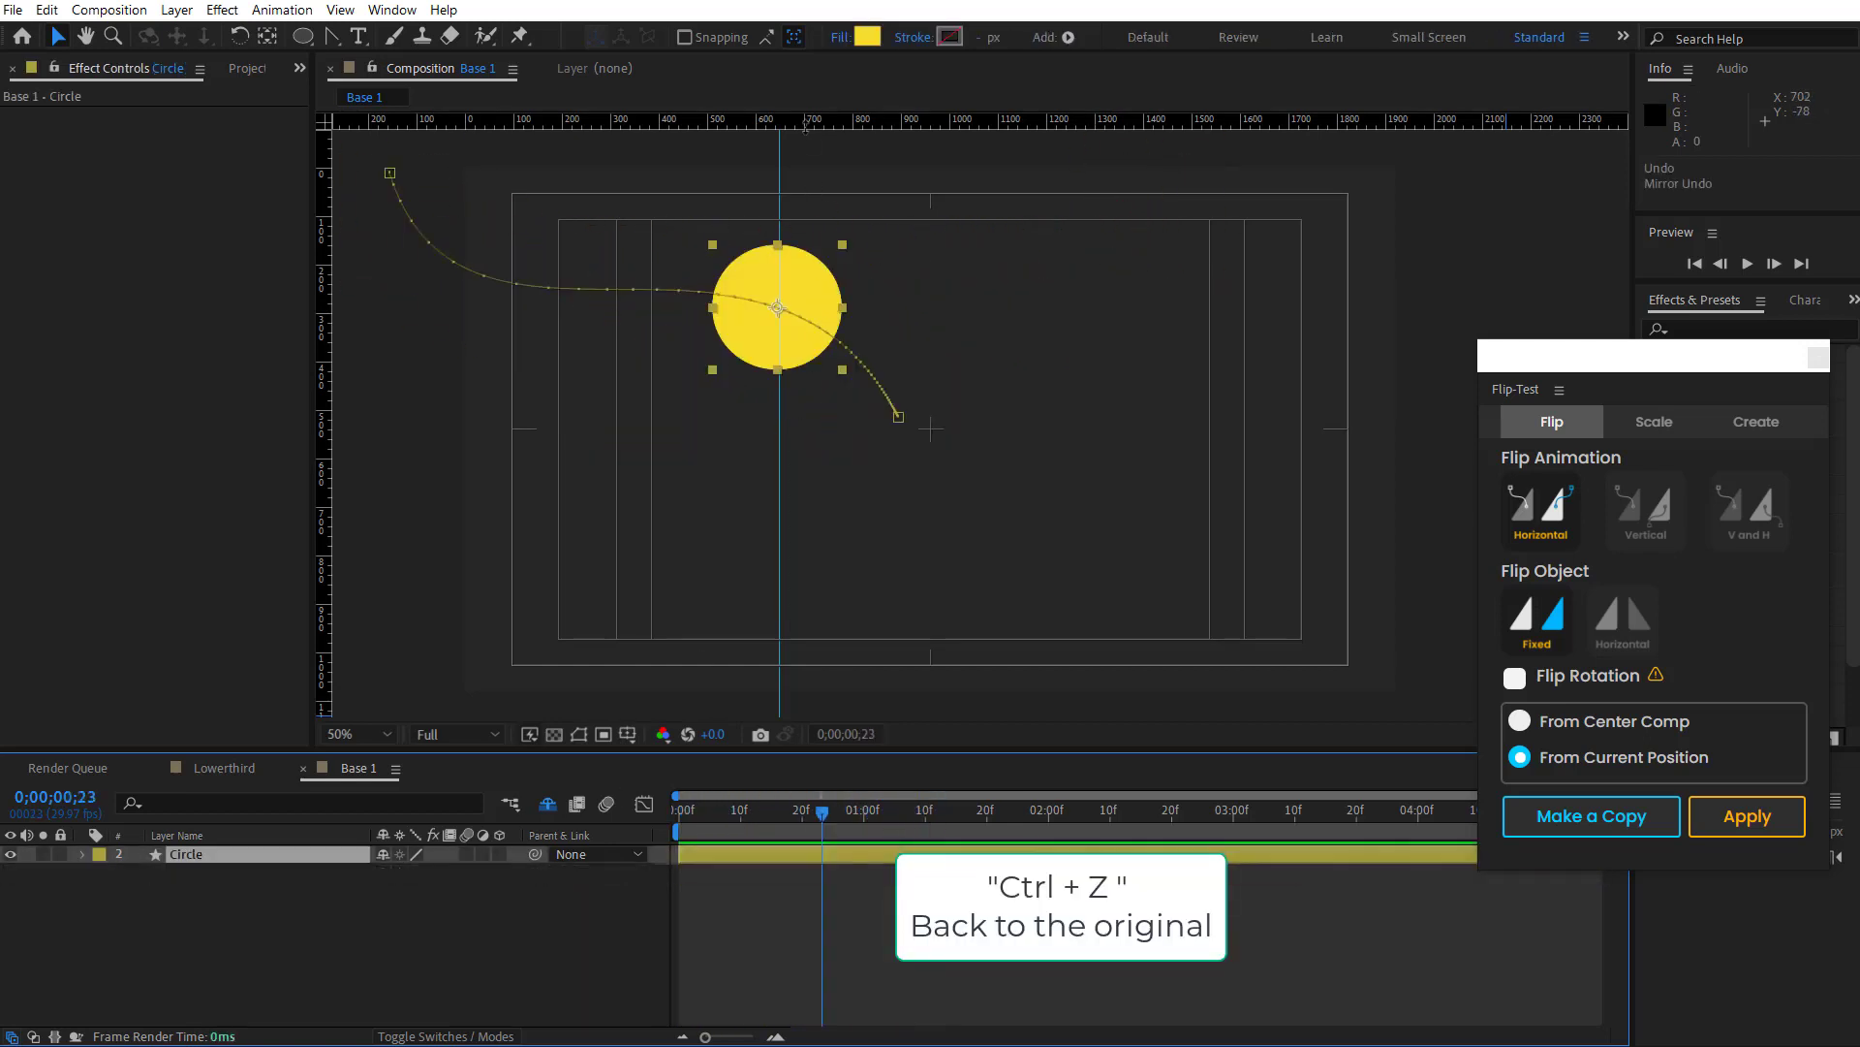
drag(805, 124, 821, 308)
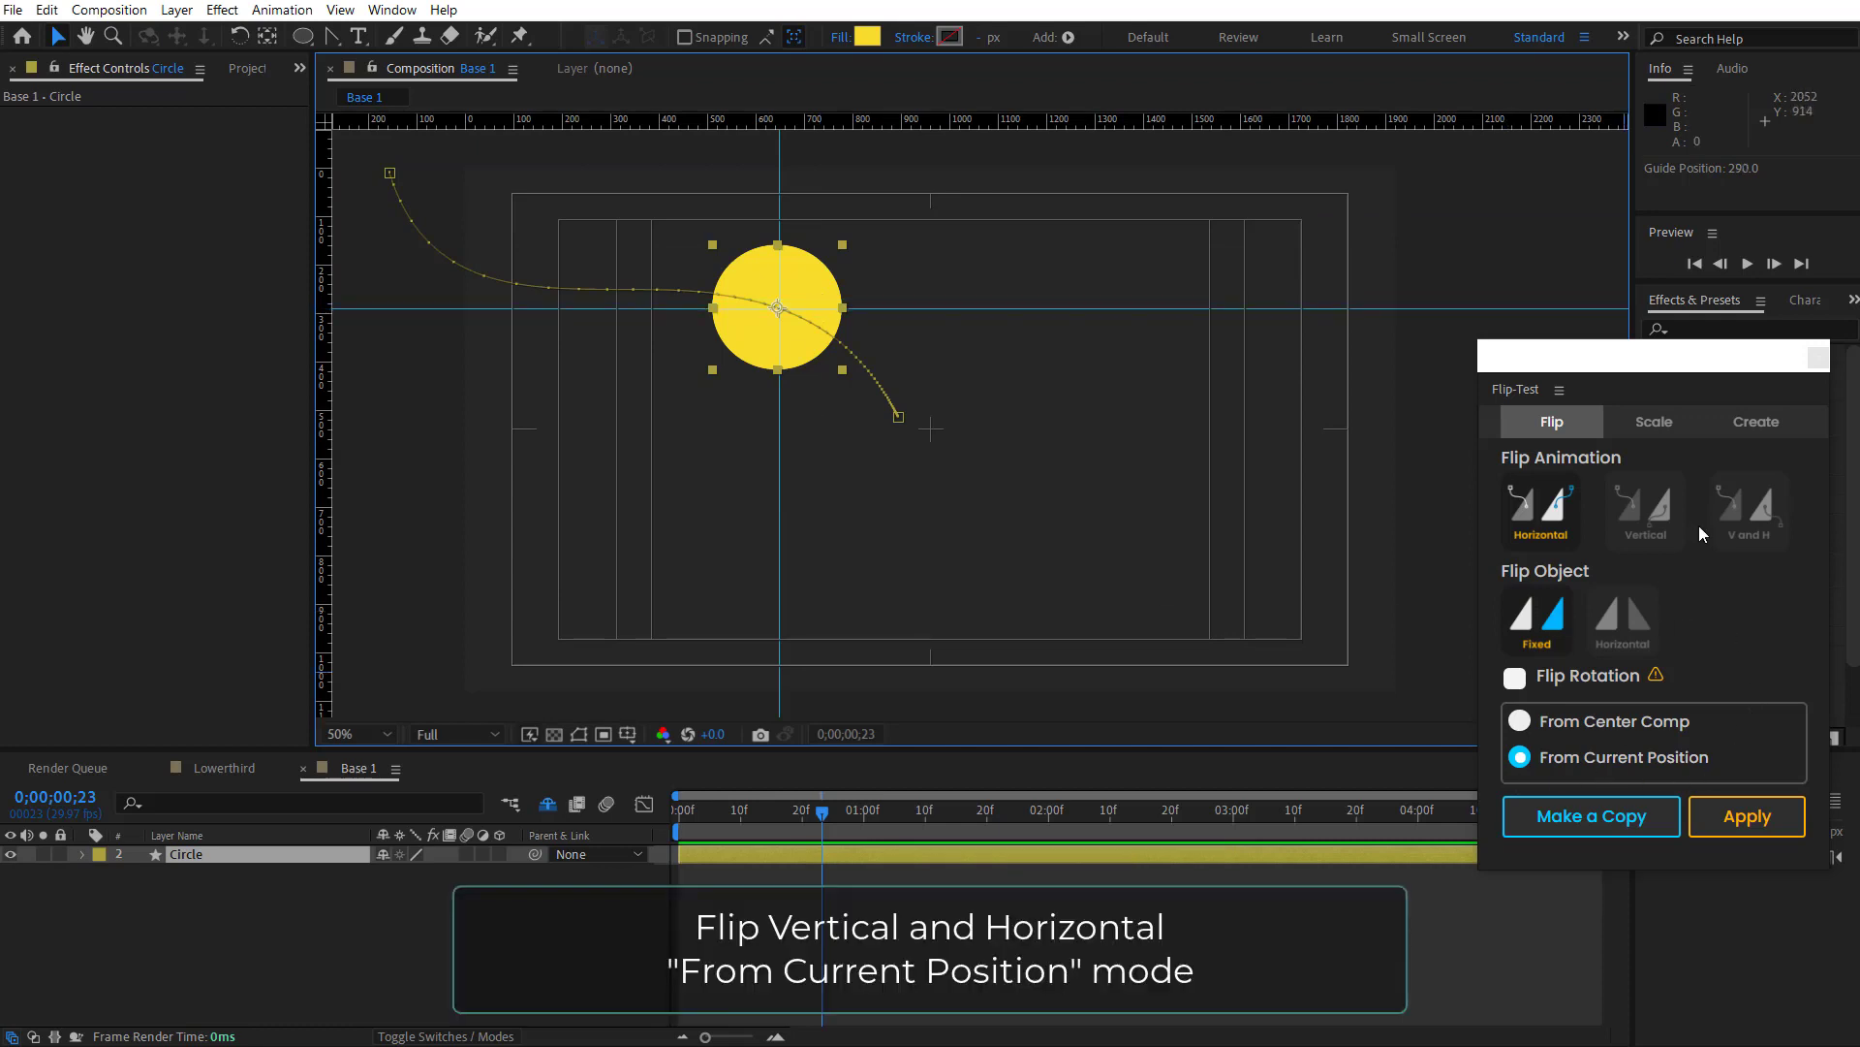
click(1749, 509)
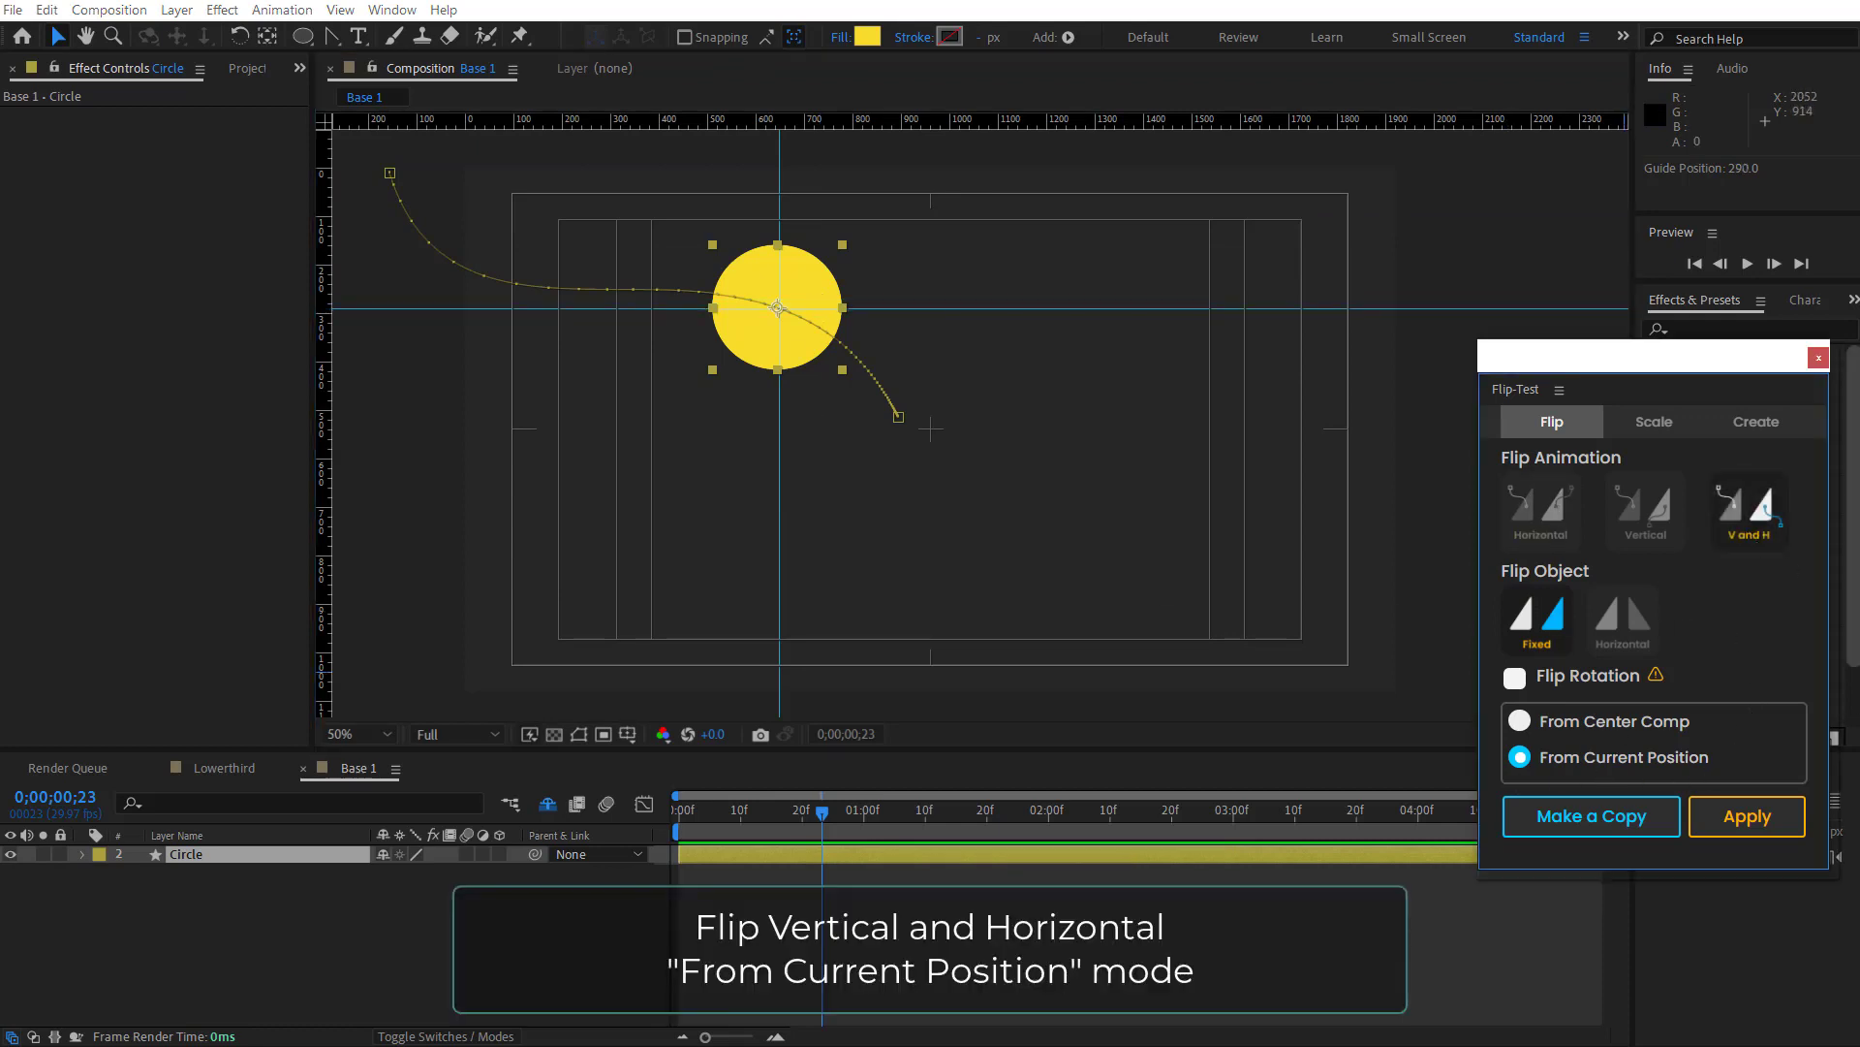
click(1624, 824)
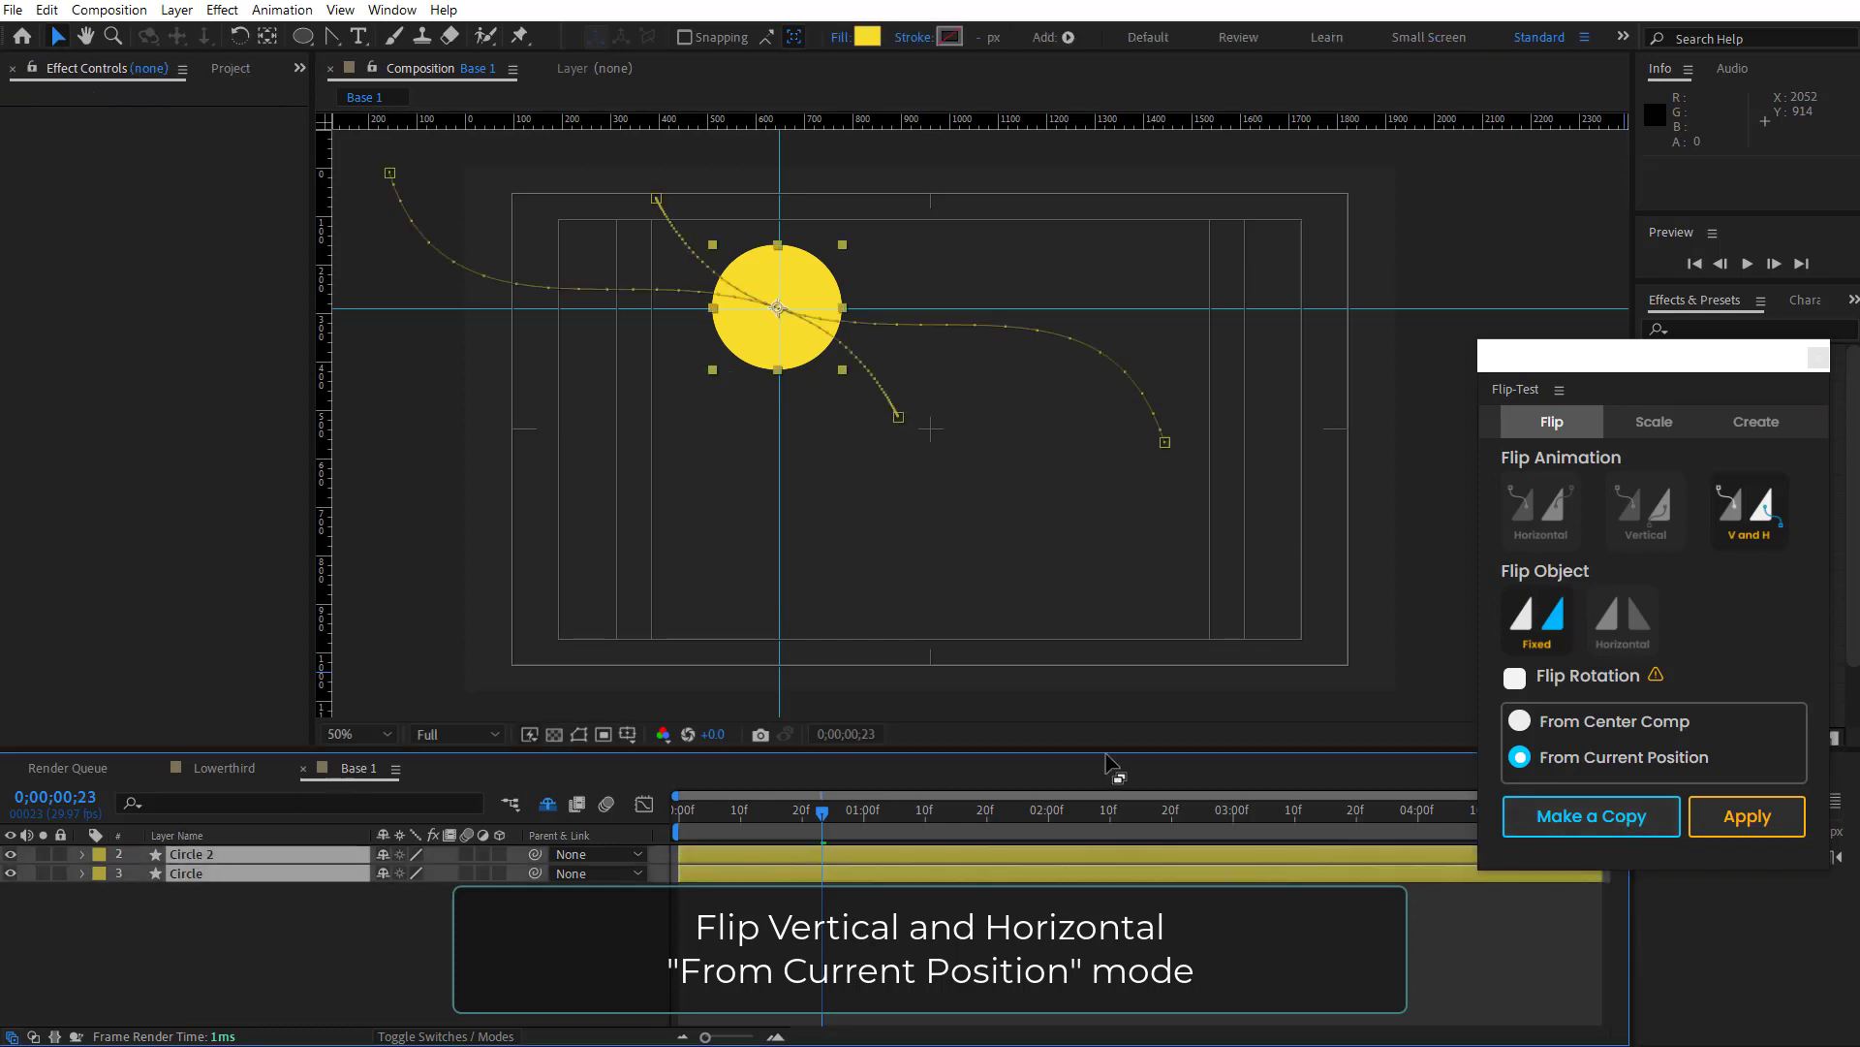
mouse_move(822, 812)
mouse_down()
mouse_move(683, 814)
mouse_move(1038, 814)
mouse_up()
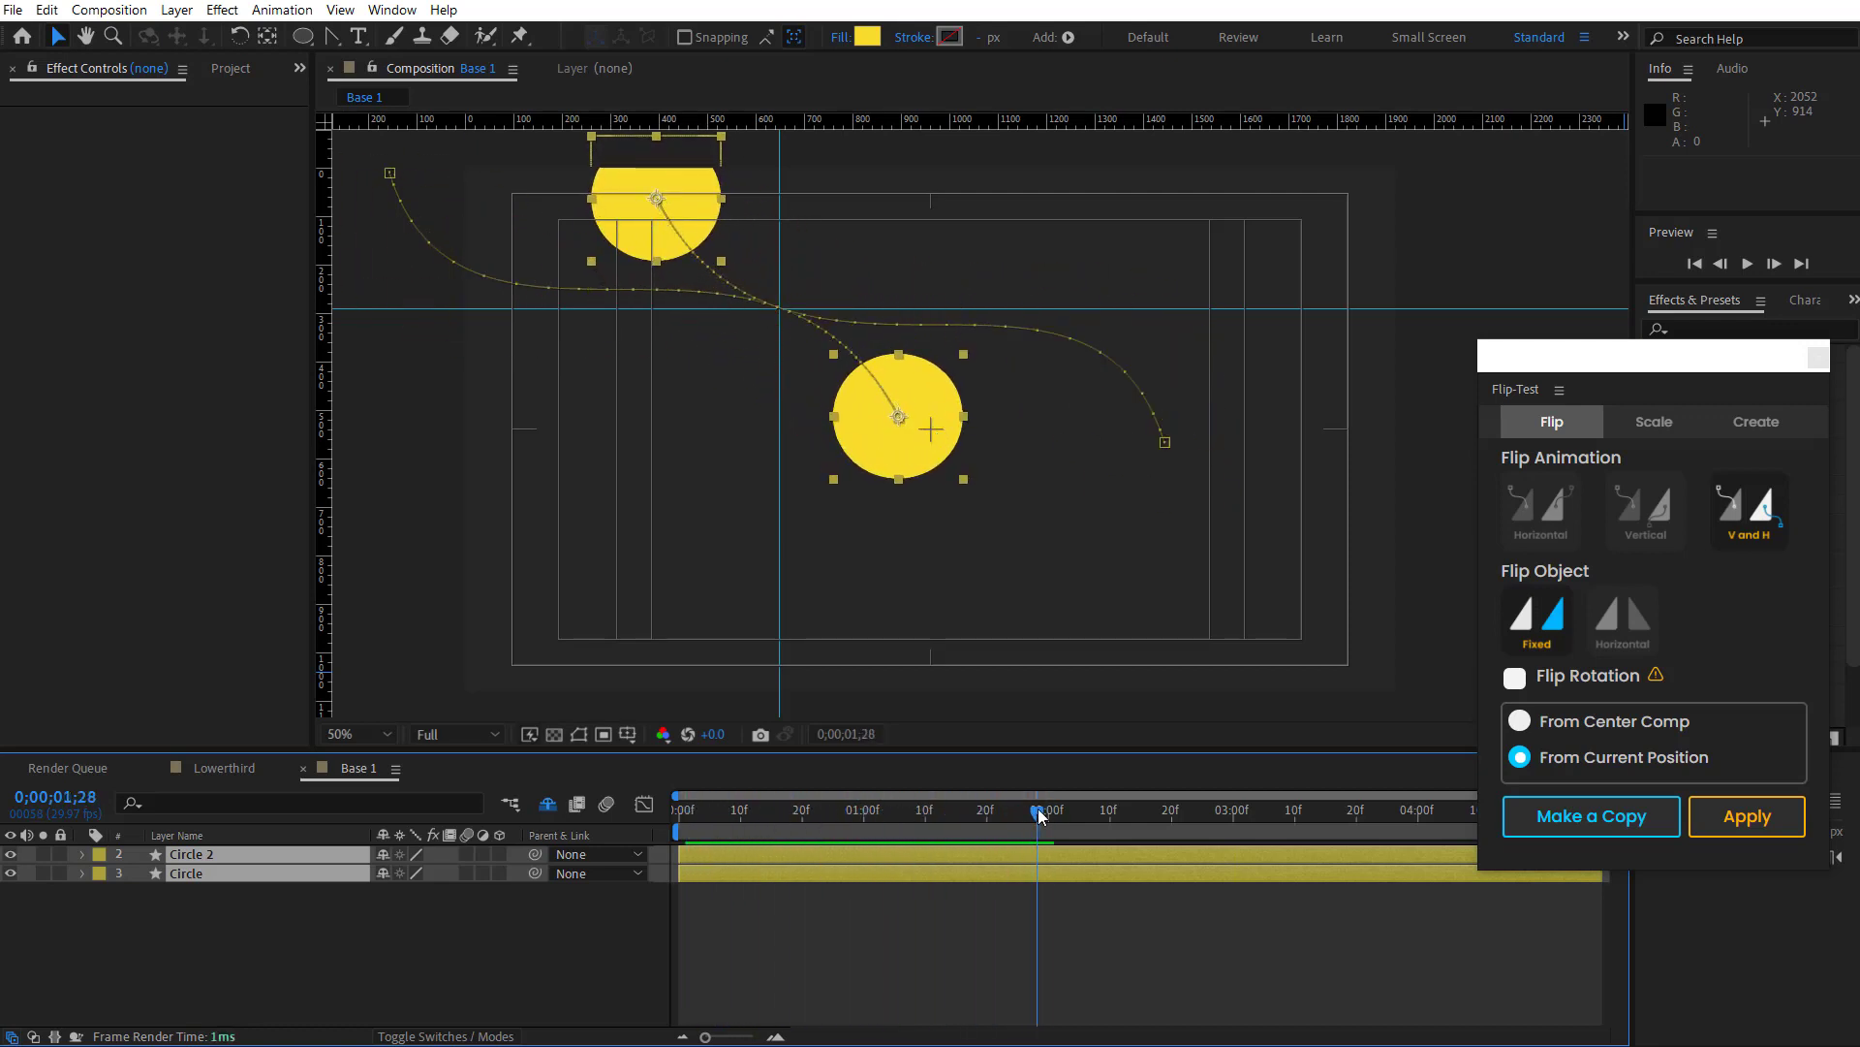
Step: Delete the Circle 2 copy and remove the vertical guide
click(325, 922)
click(258, 858)
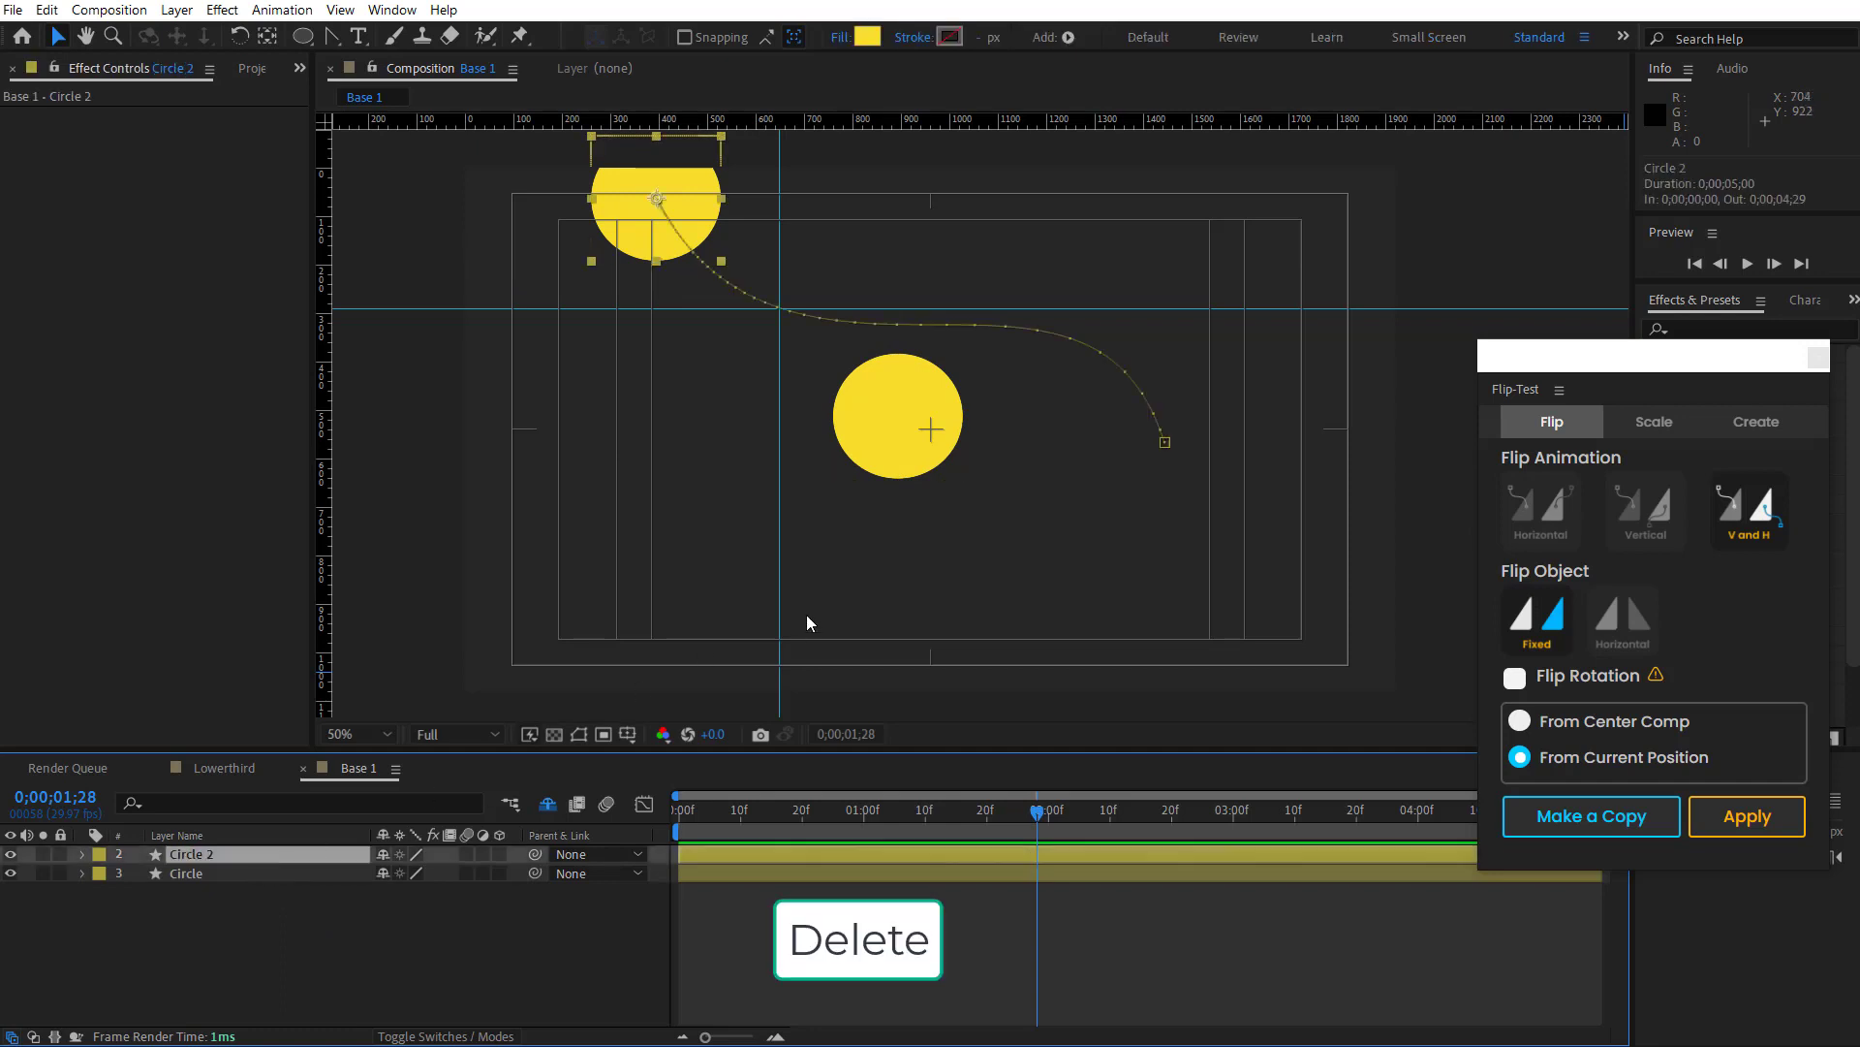
key(Delete)
drag(779, 329, 325, 325)
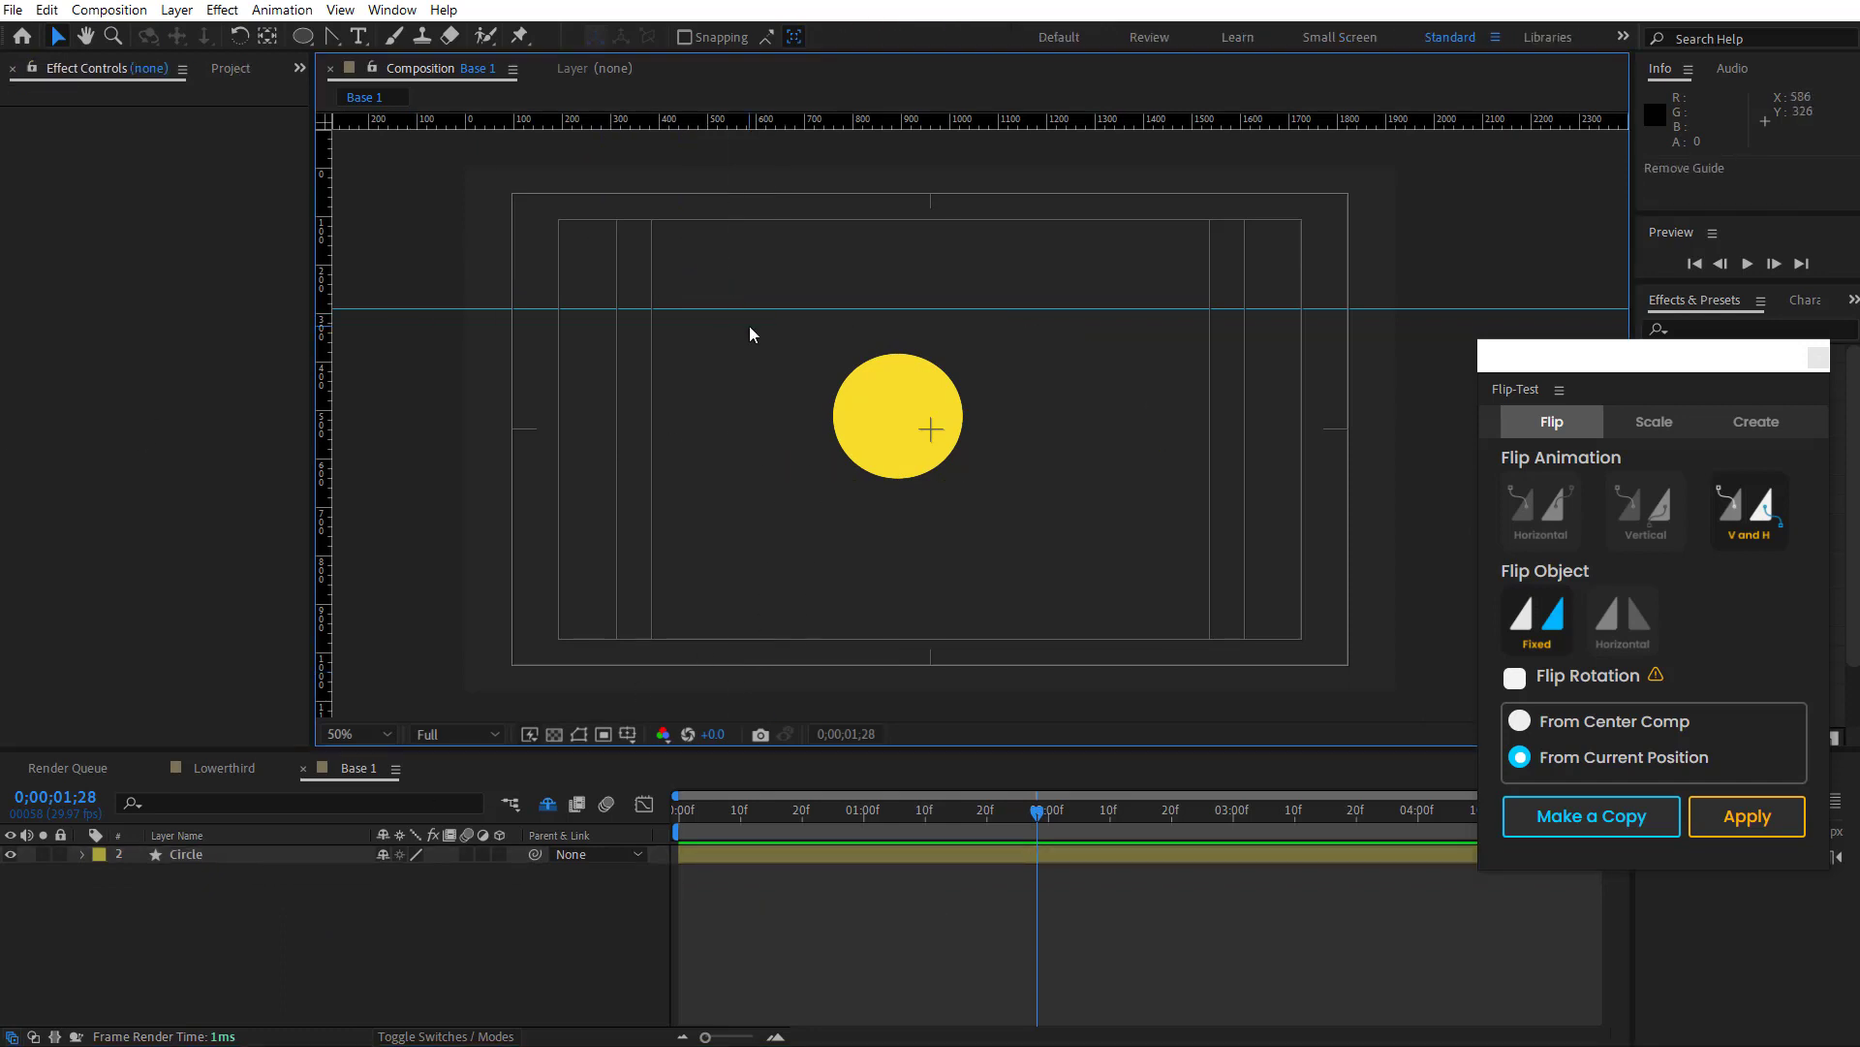
Step: Remove the horizontal guide, choose From Center Comp, hide Title/Action Safe, and reveal the shy layers
drag(741, 309, 741, 119)
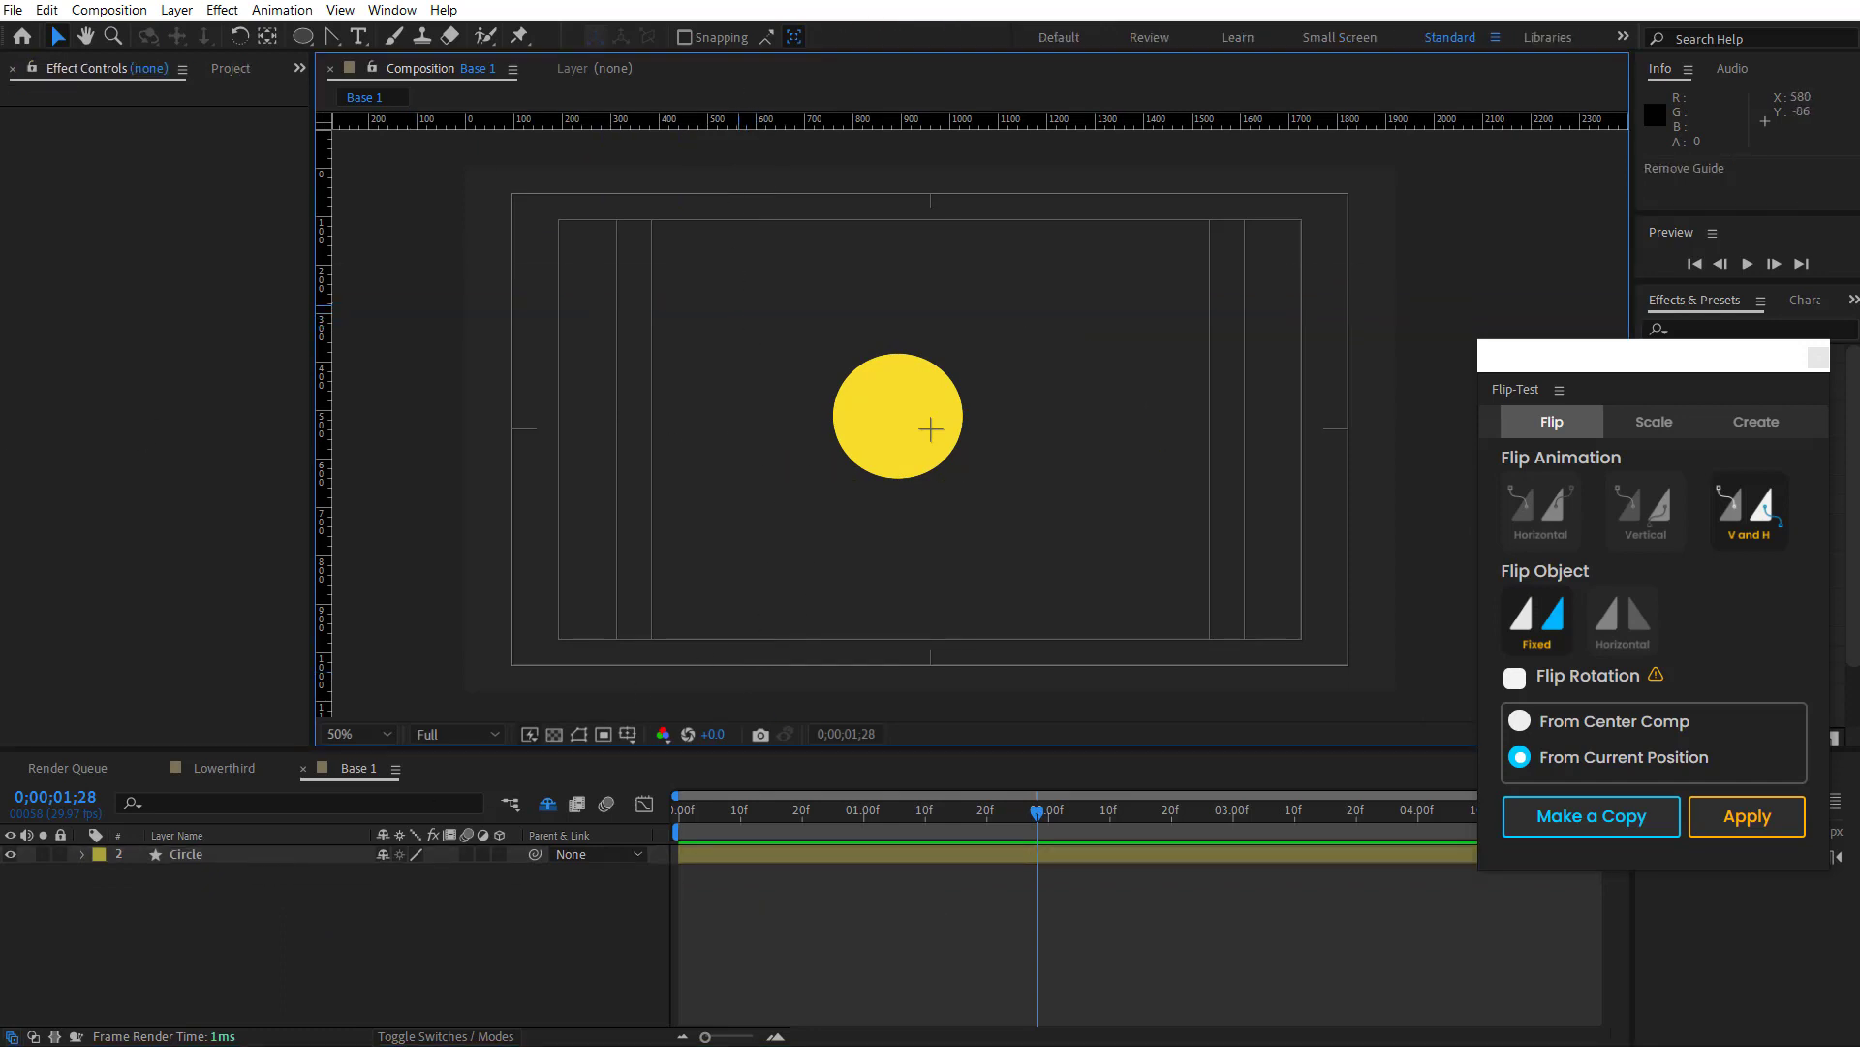
click(1546, 722)
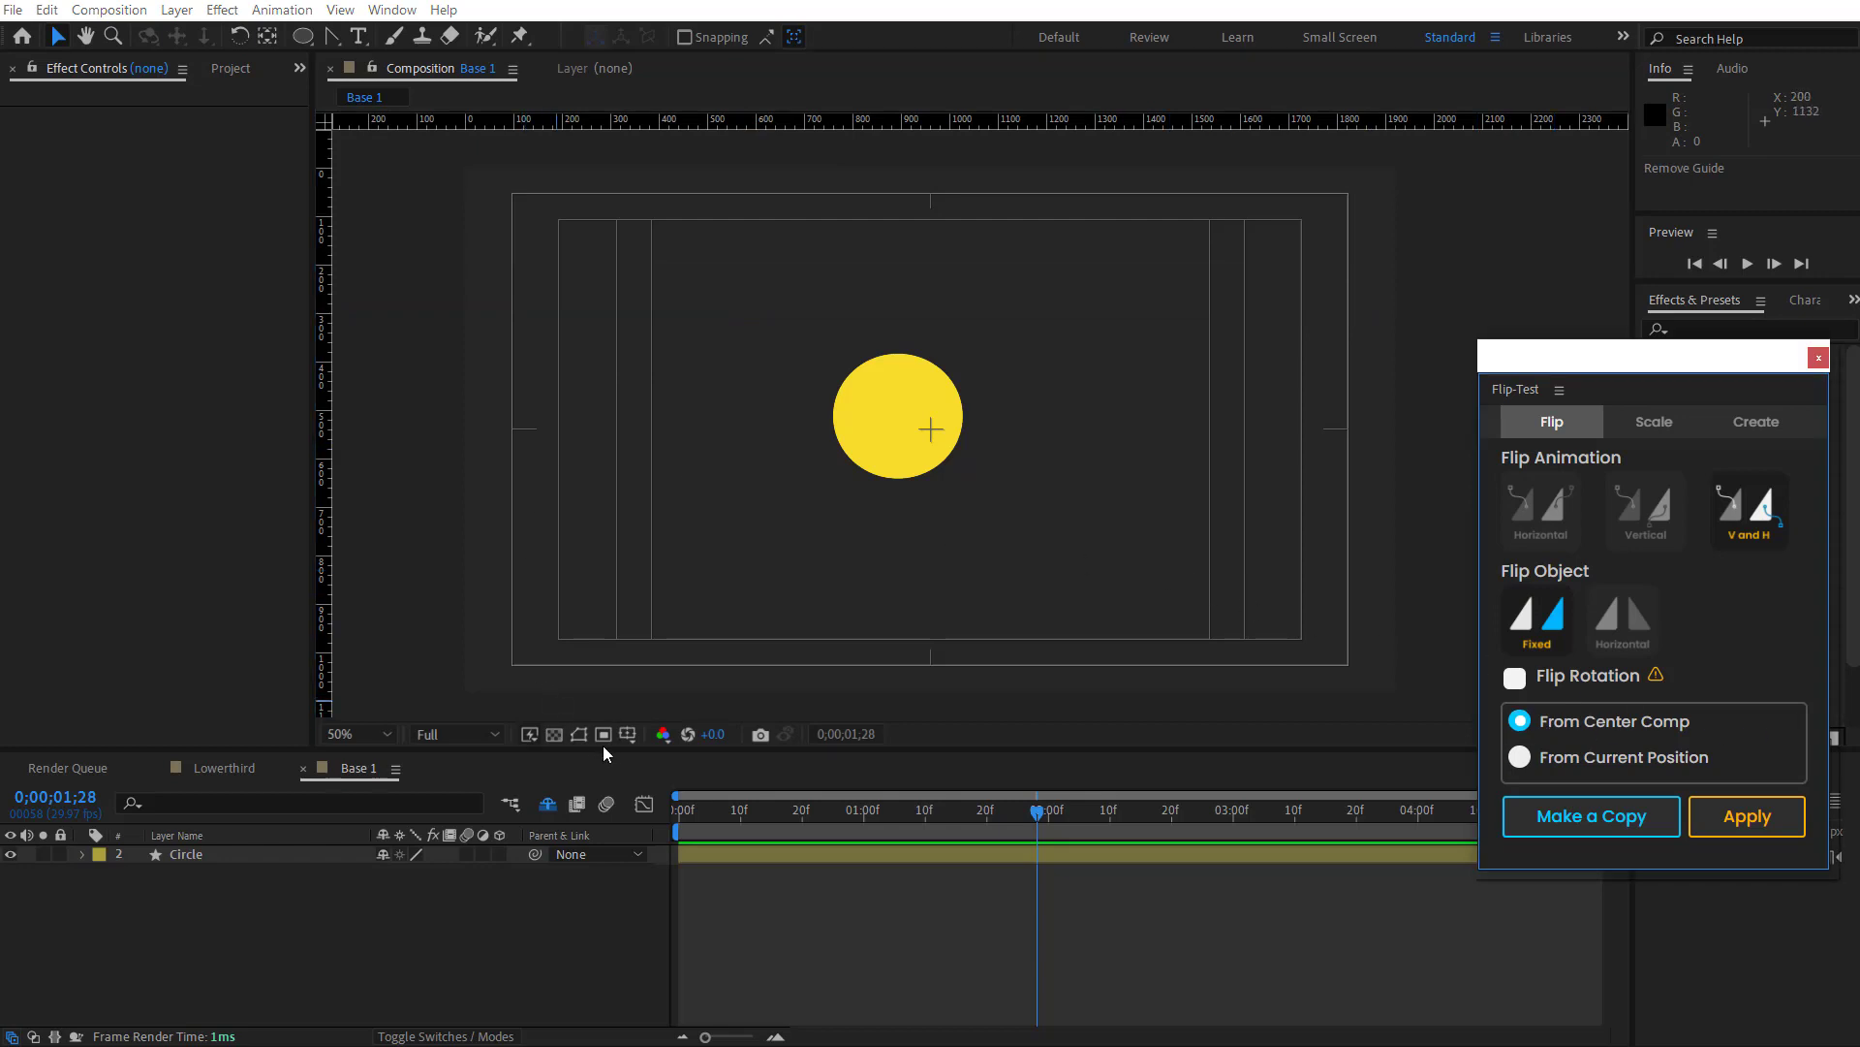
click(627, 734)
click(678, 756)
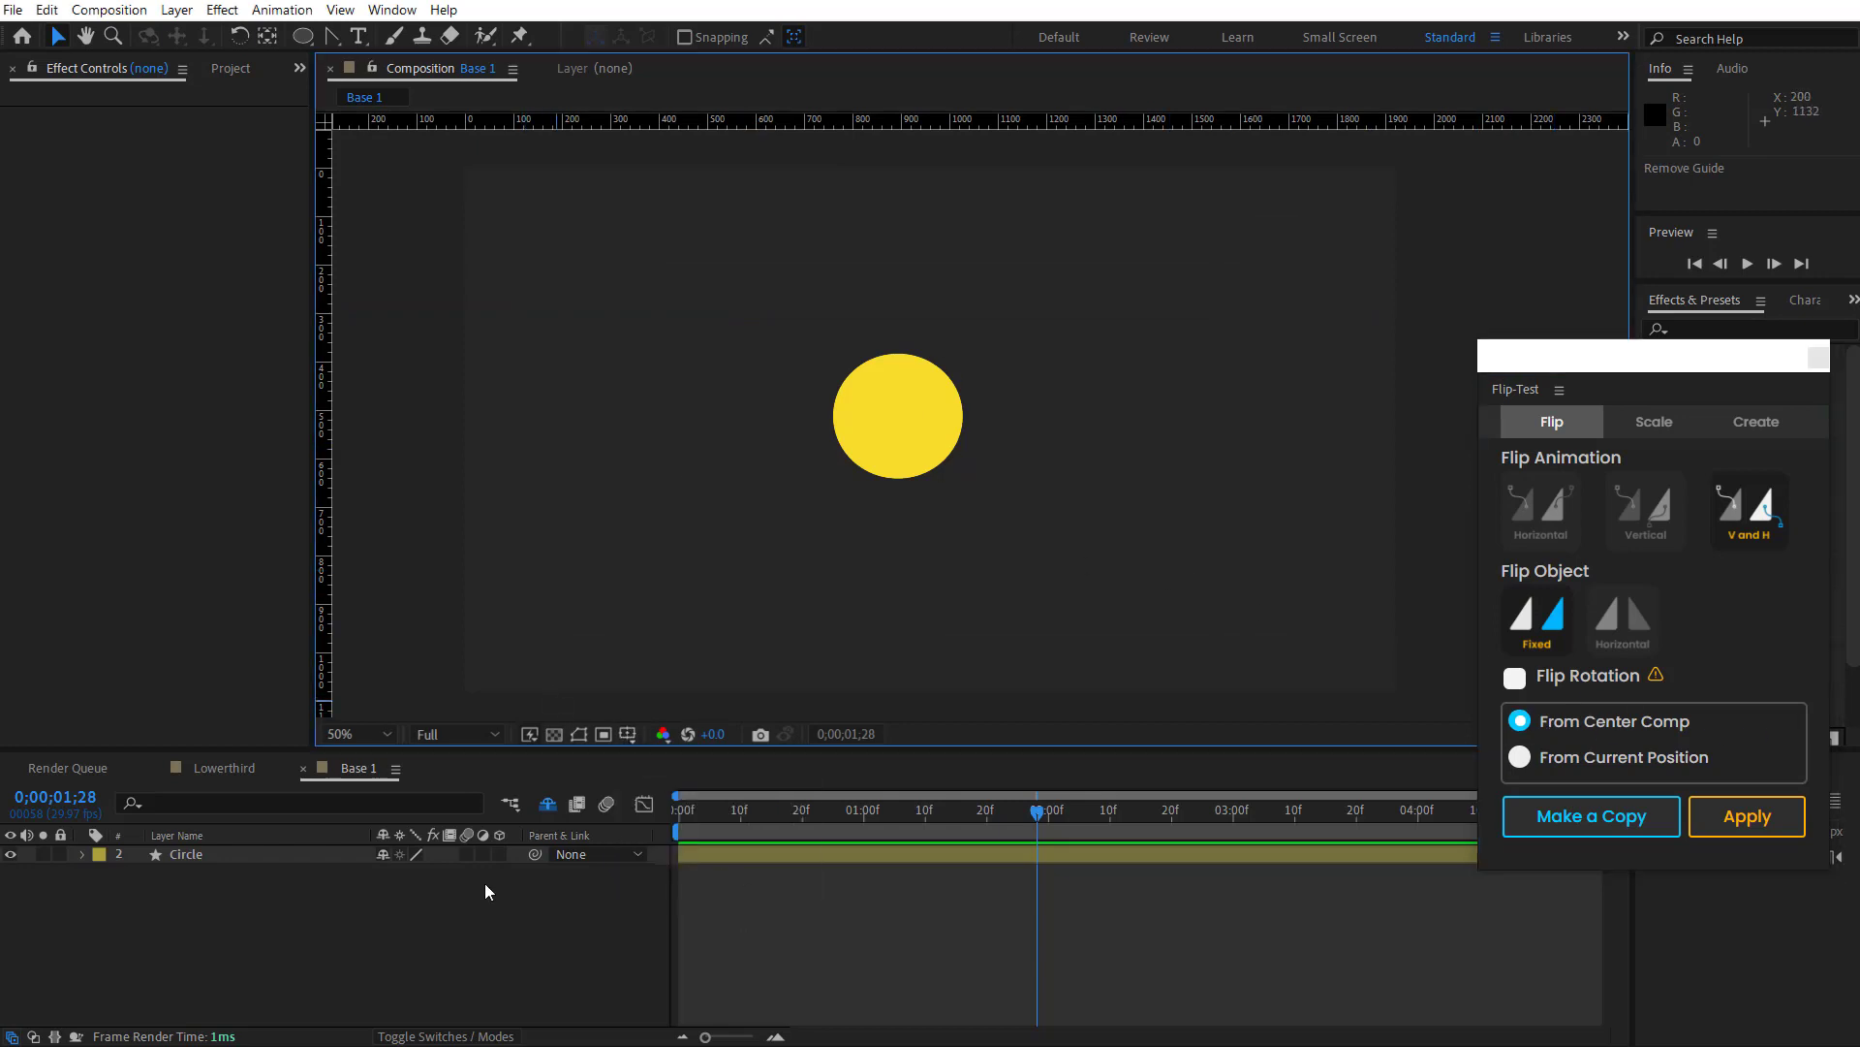
click(550, 808)
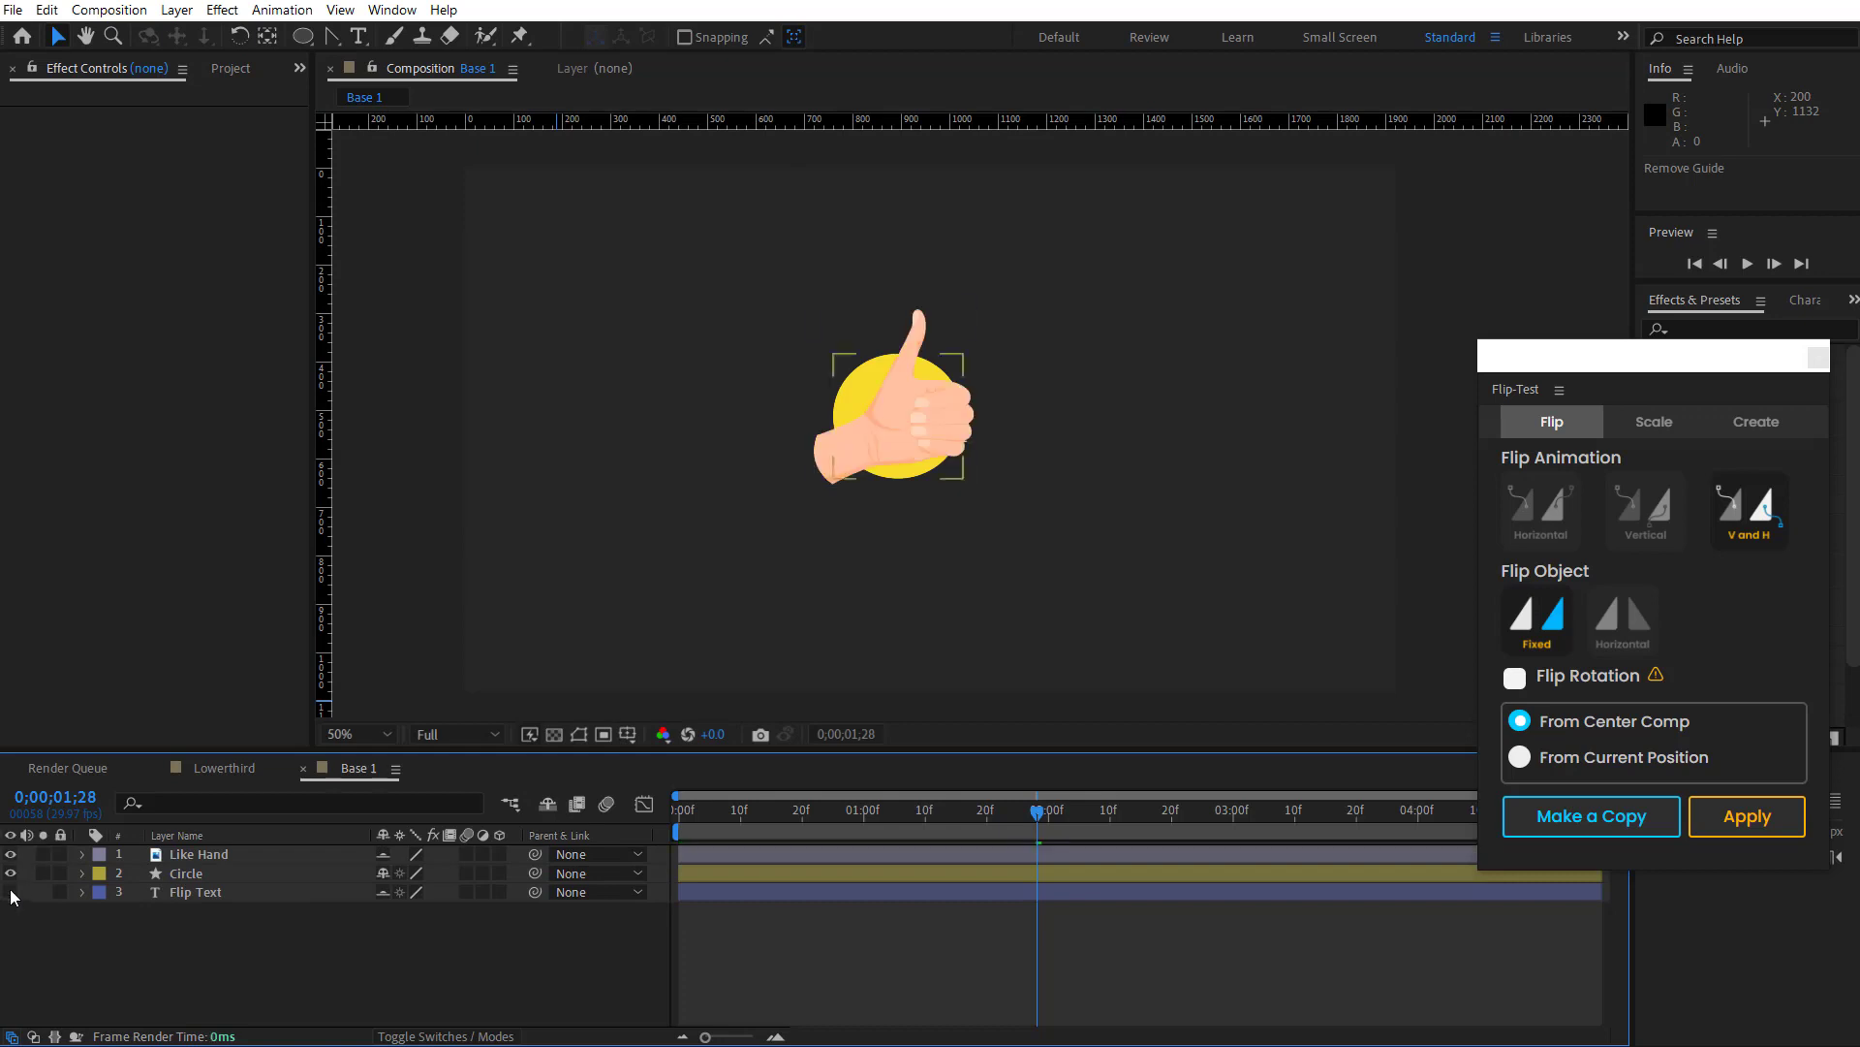
drag(990, 806, 784, 811)
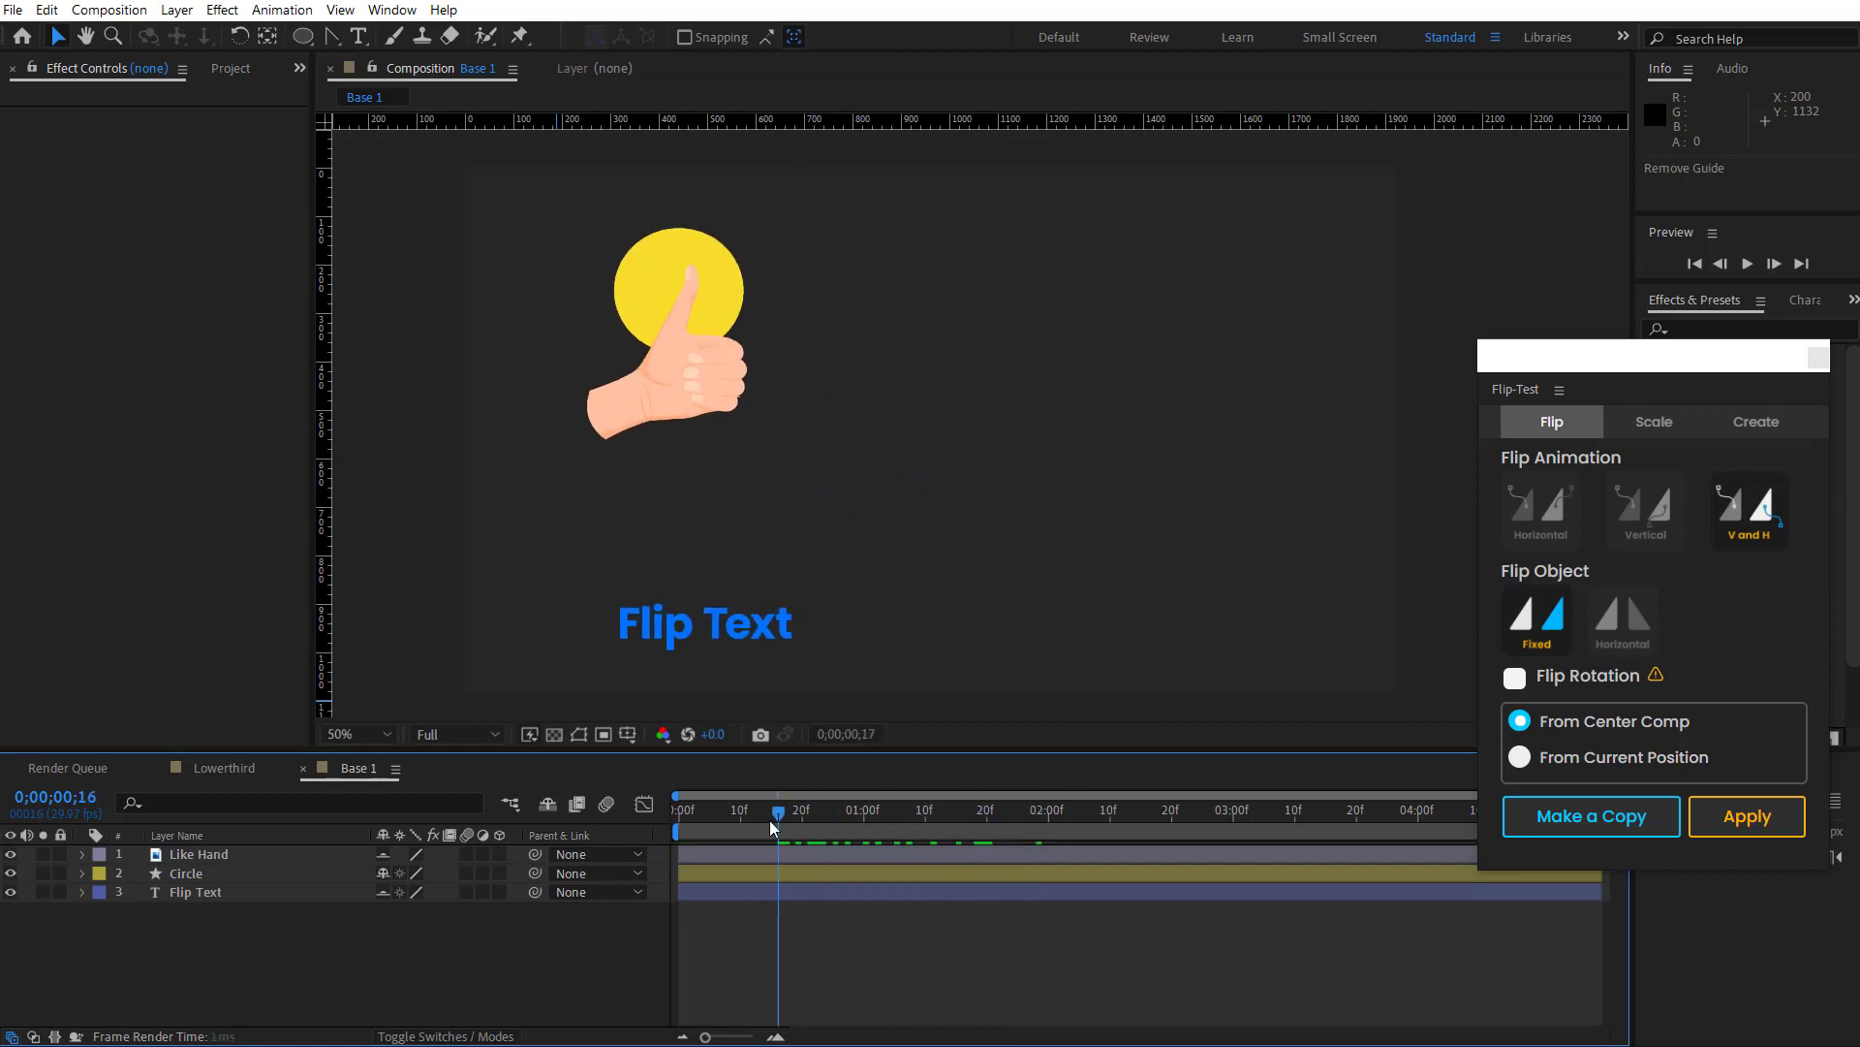
Step: Apply a Horizontal flip to Like Hand, Circle and Flip Text and review the flipped paths
drag(152, 958, 238, 847)
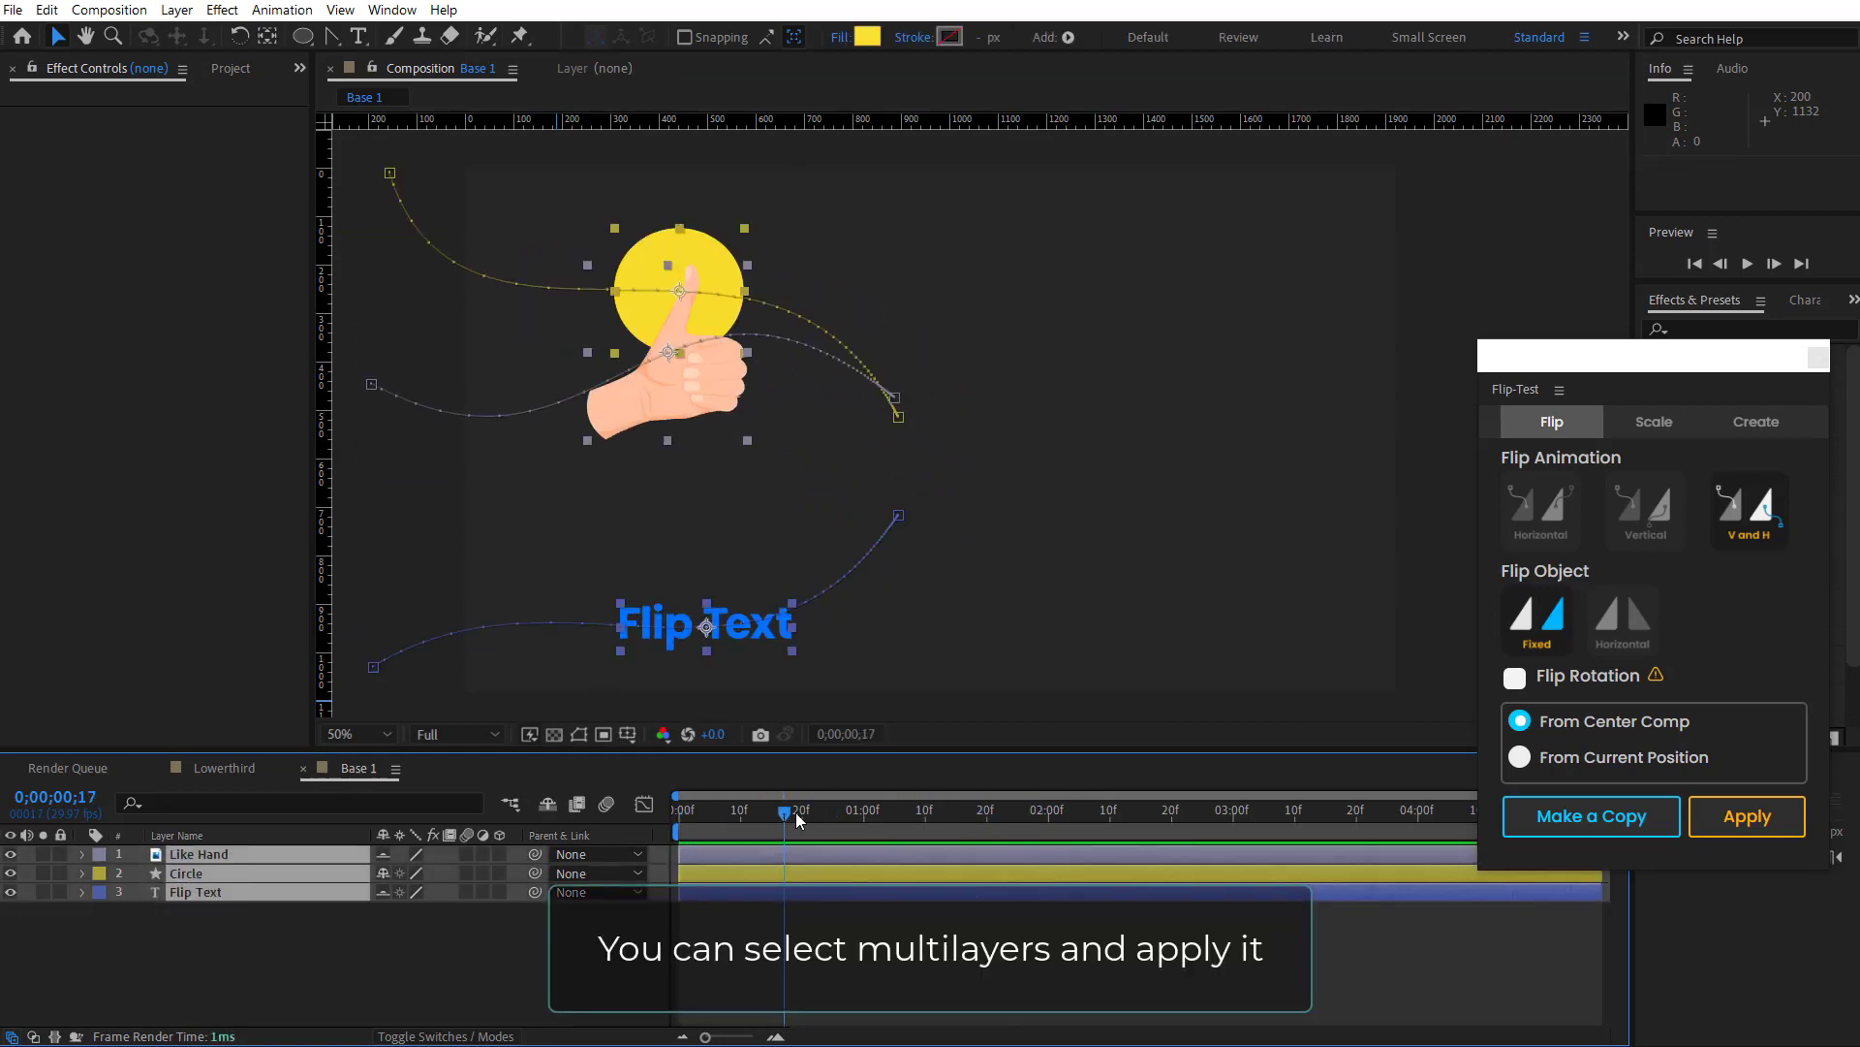
drag(794, 812, 1104, 833)
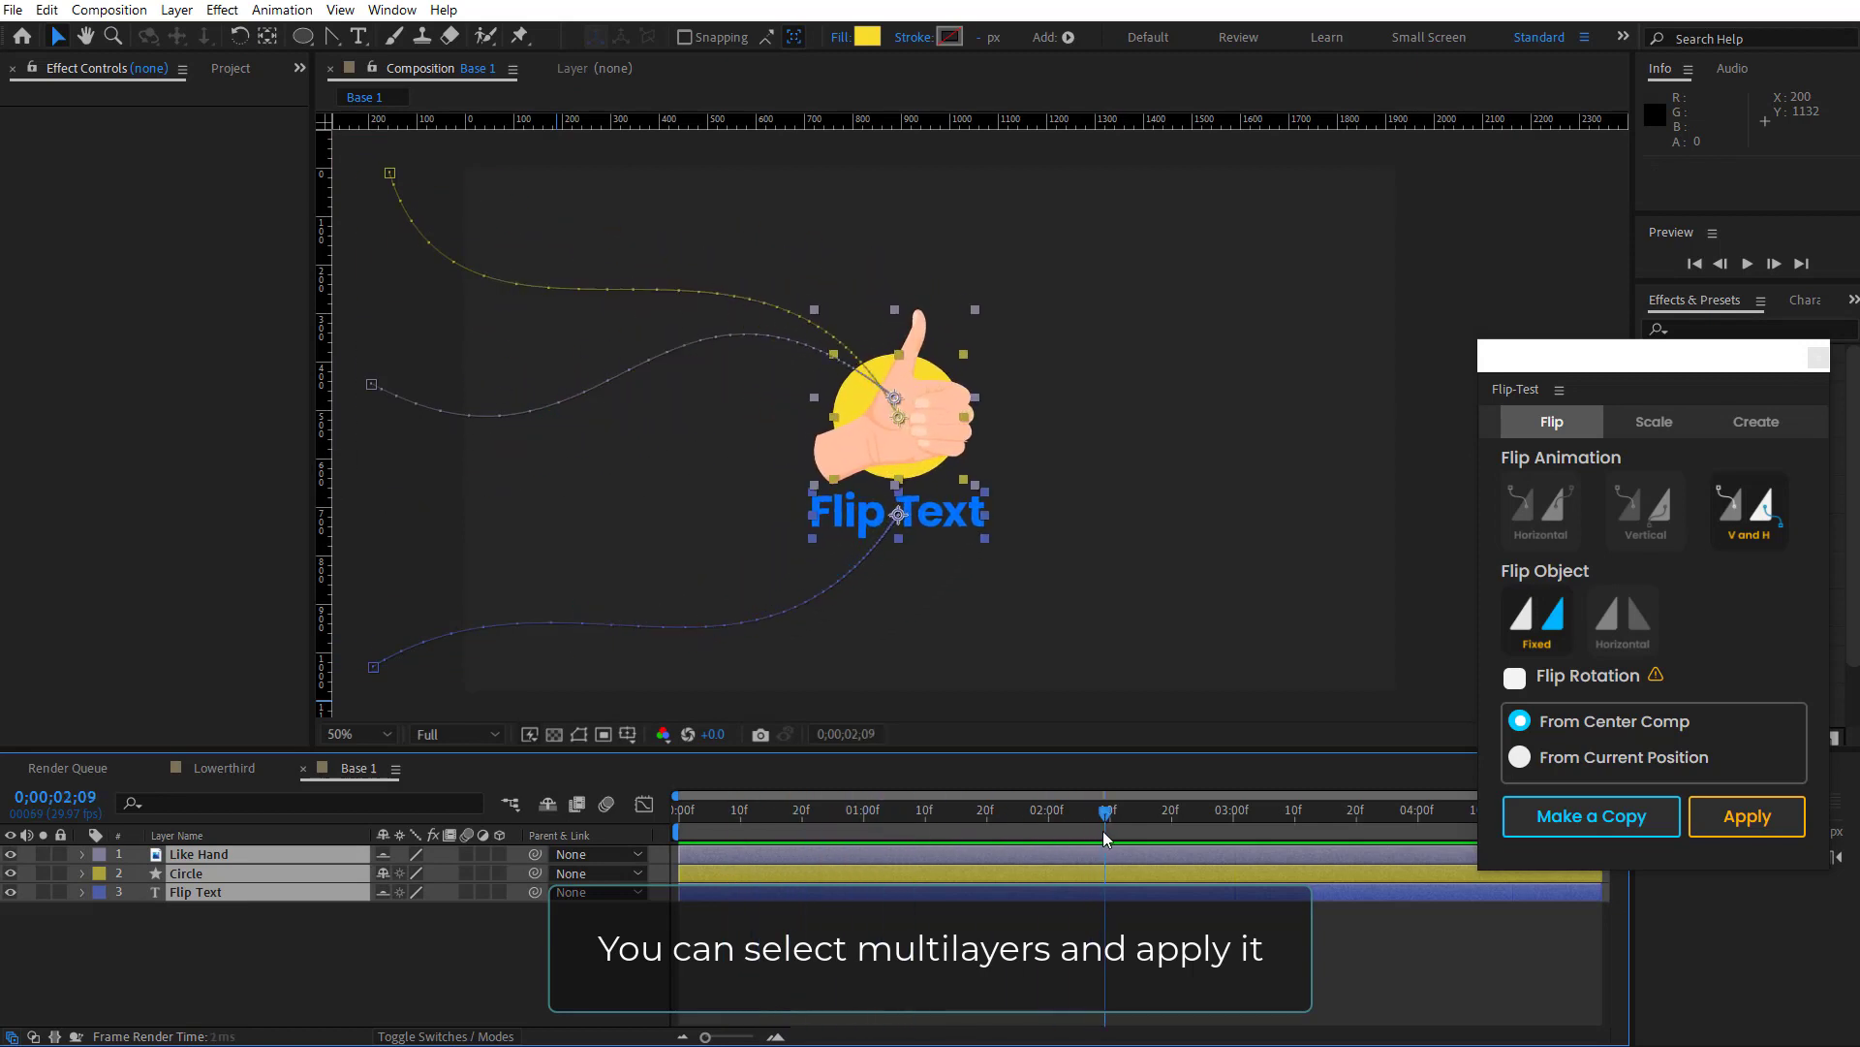
drag(273, 945, 171, 846)
click(1548, 528)
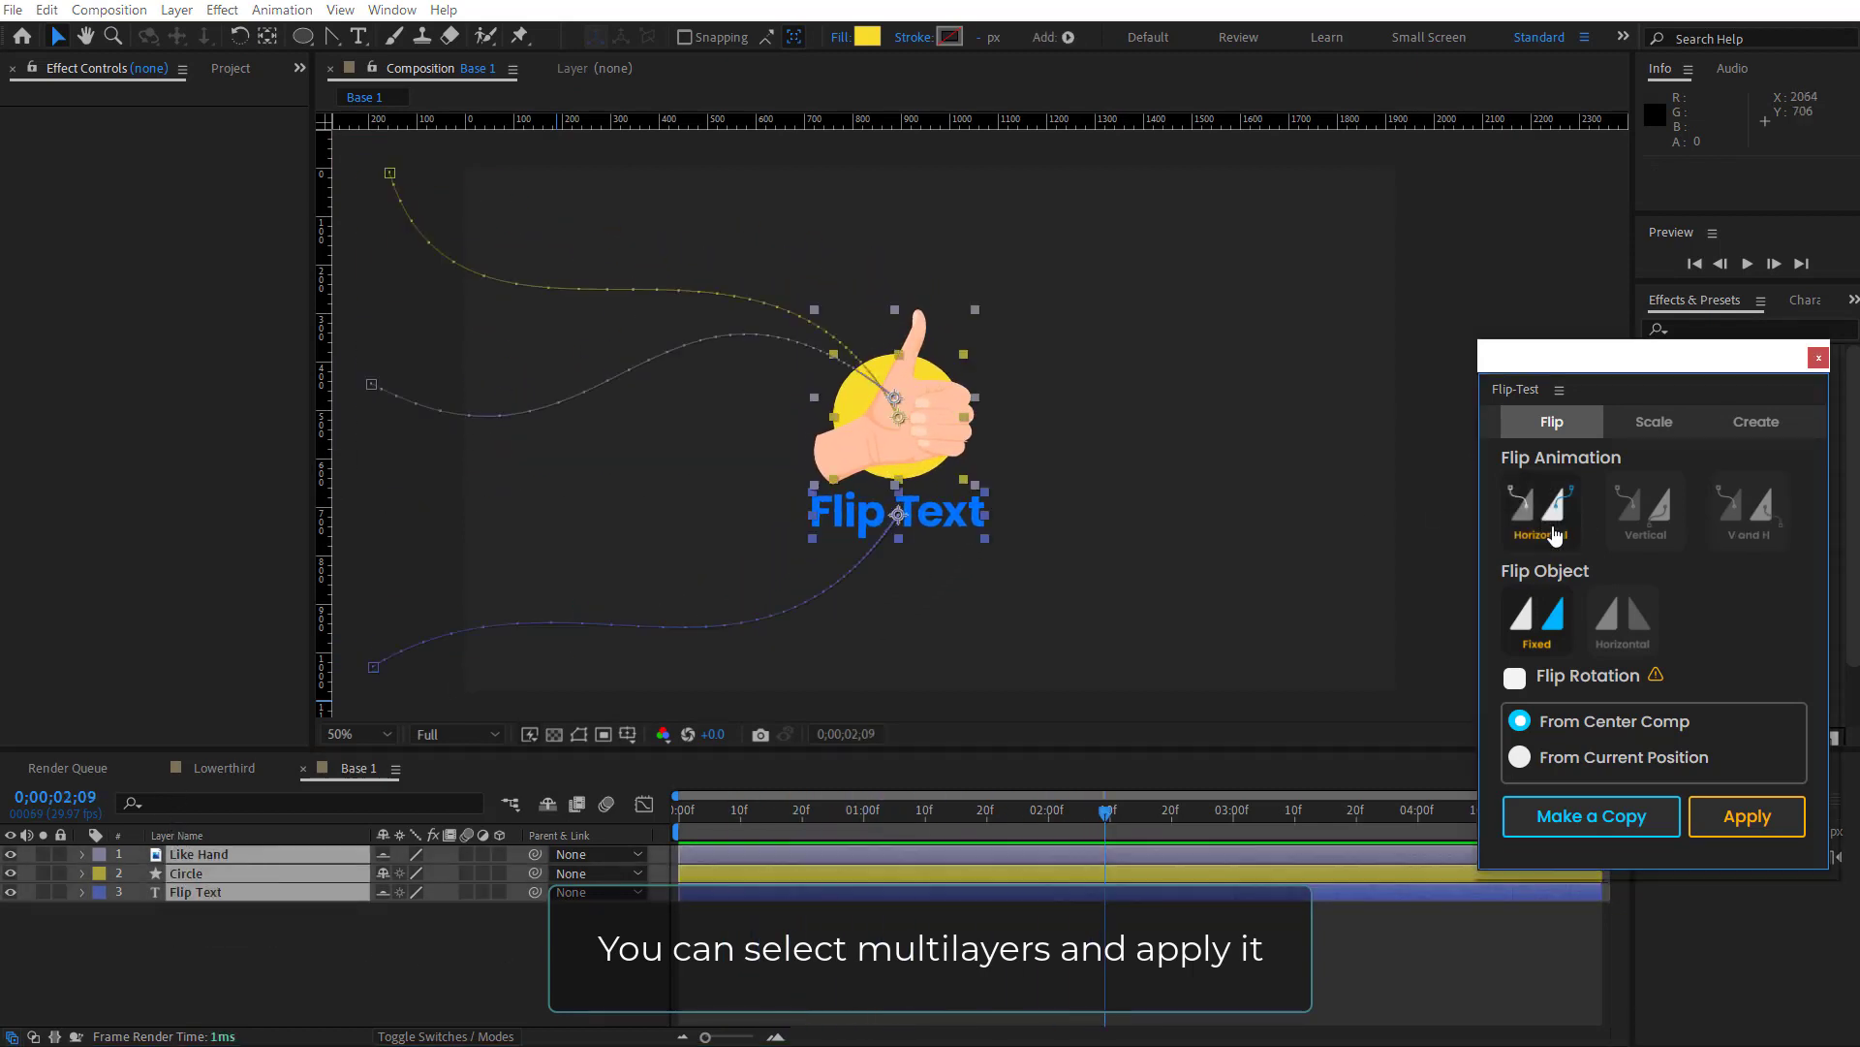
click(1749, 824)
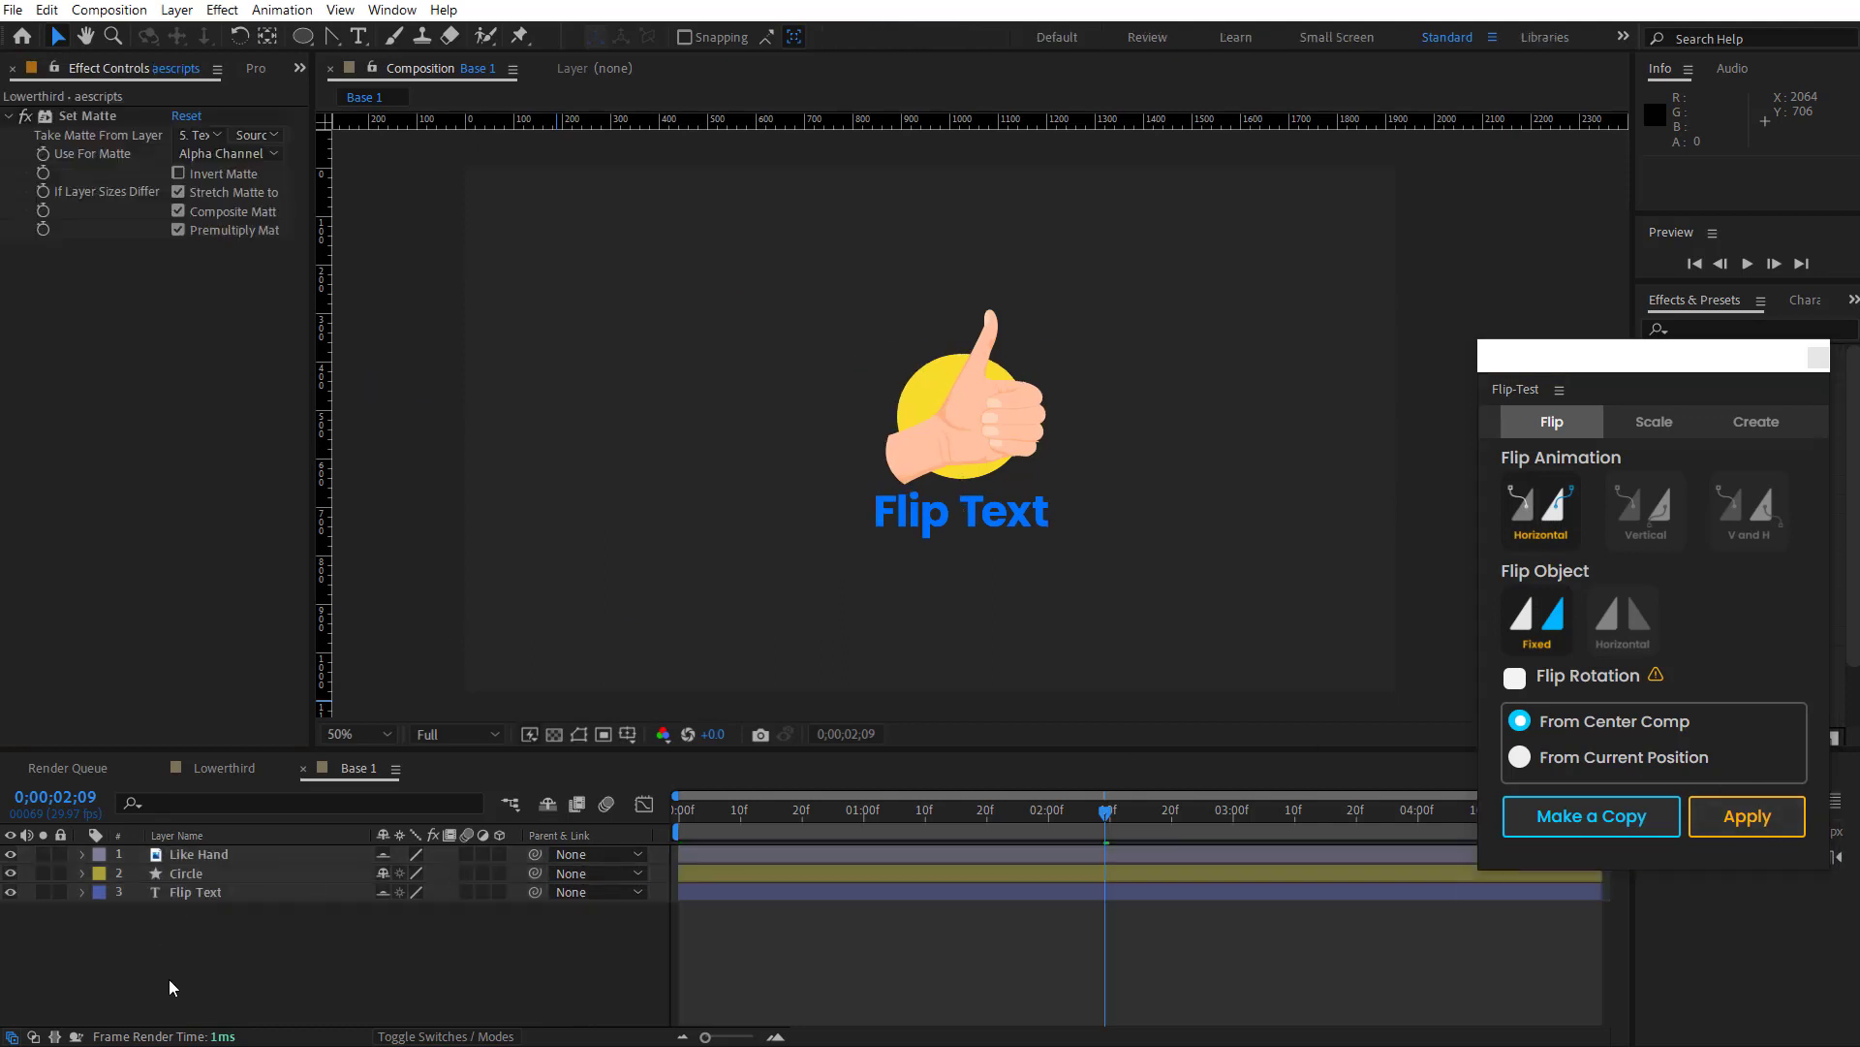
drag(169, 979, 107, 843)
mouse_move(1089, 819)
mouse_down()
mouse_move(735, 841)
mouse_move(955, 810)
mouse_move(658, 812)
mouse_move(1101, 810)
mouse_up()
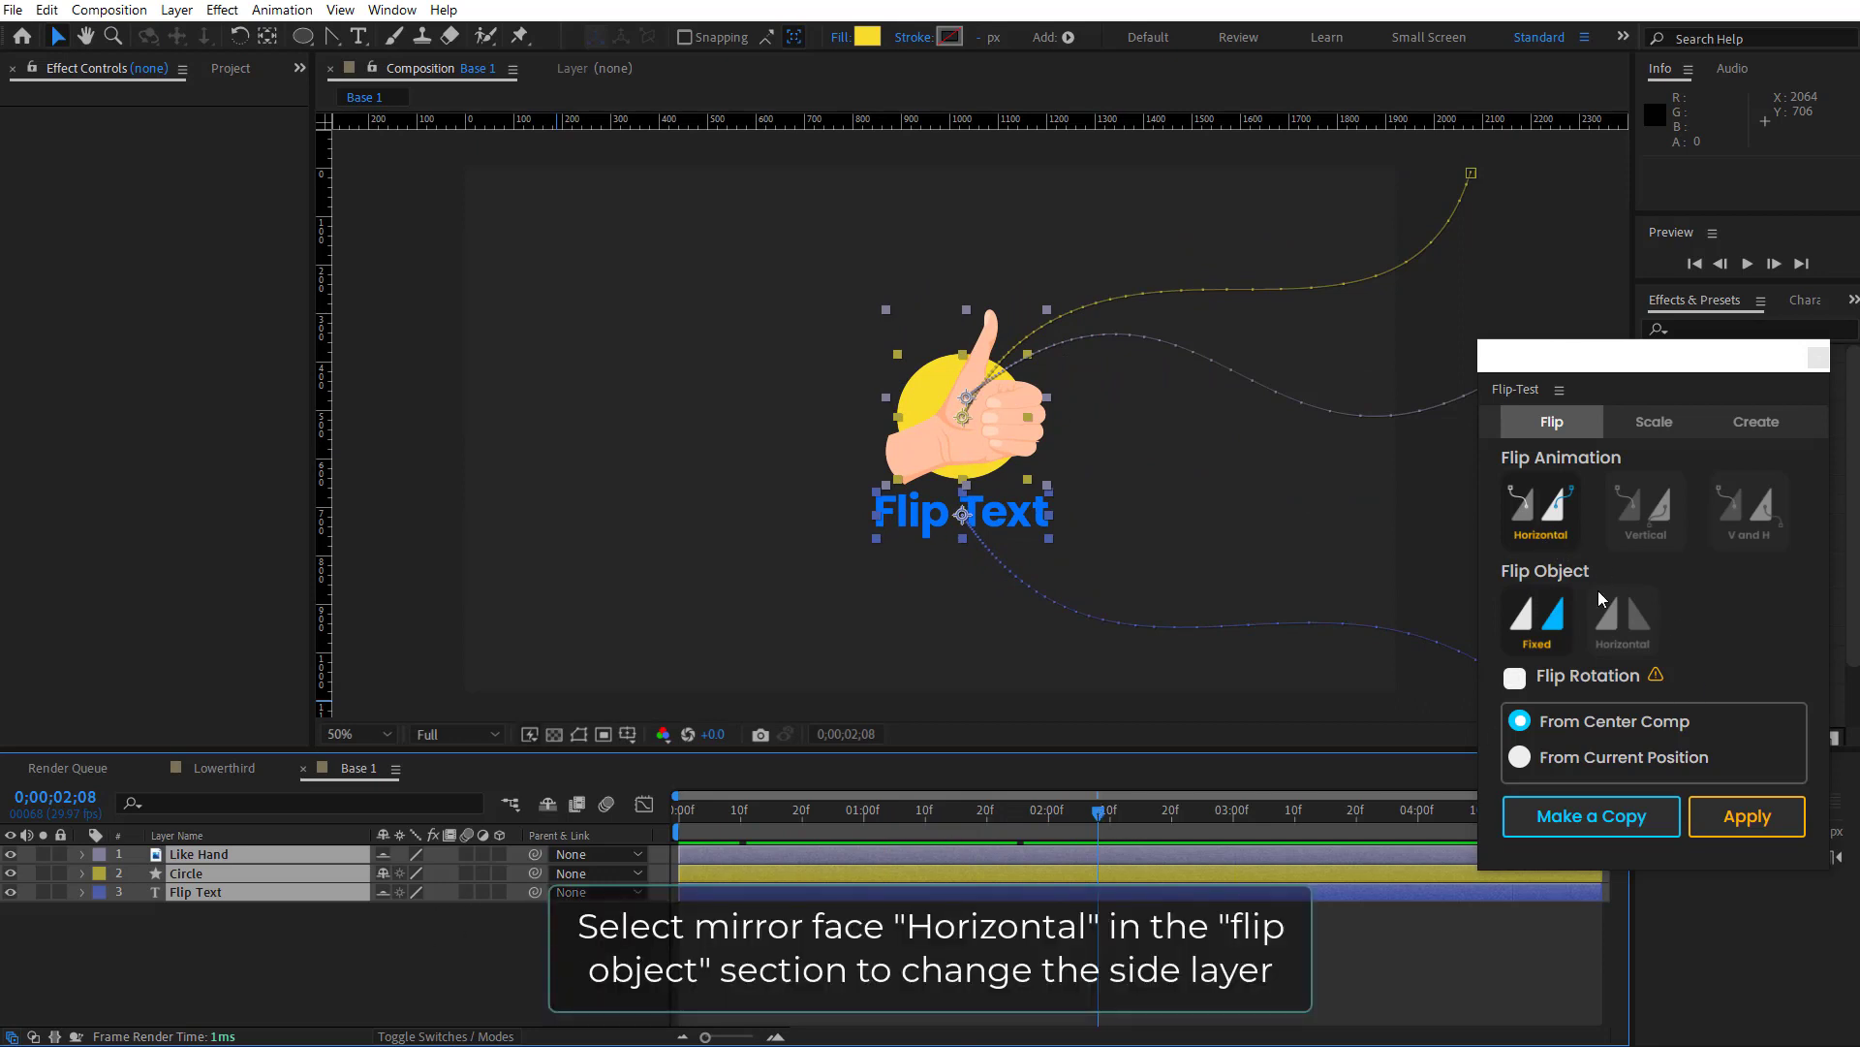
Step: Revert the flip, then apply a Horizontal mirror-face flip object to all three layers and preview
click(1609, 612)
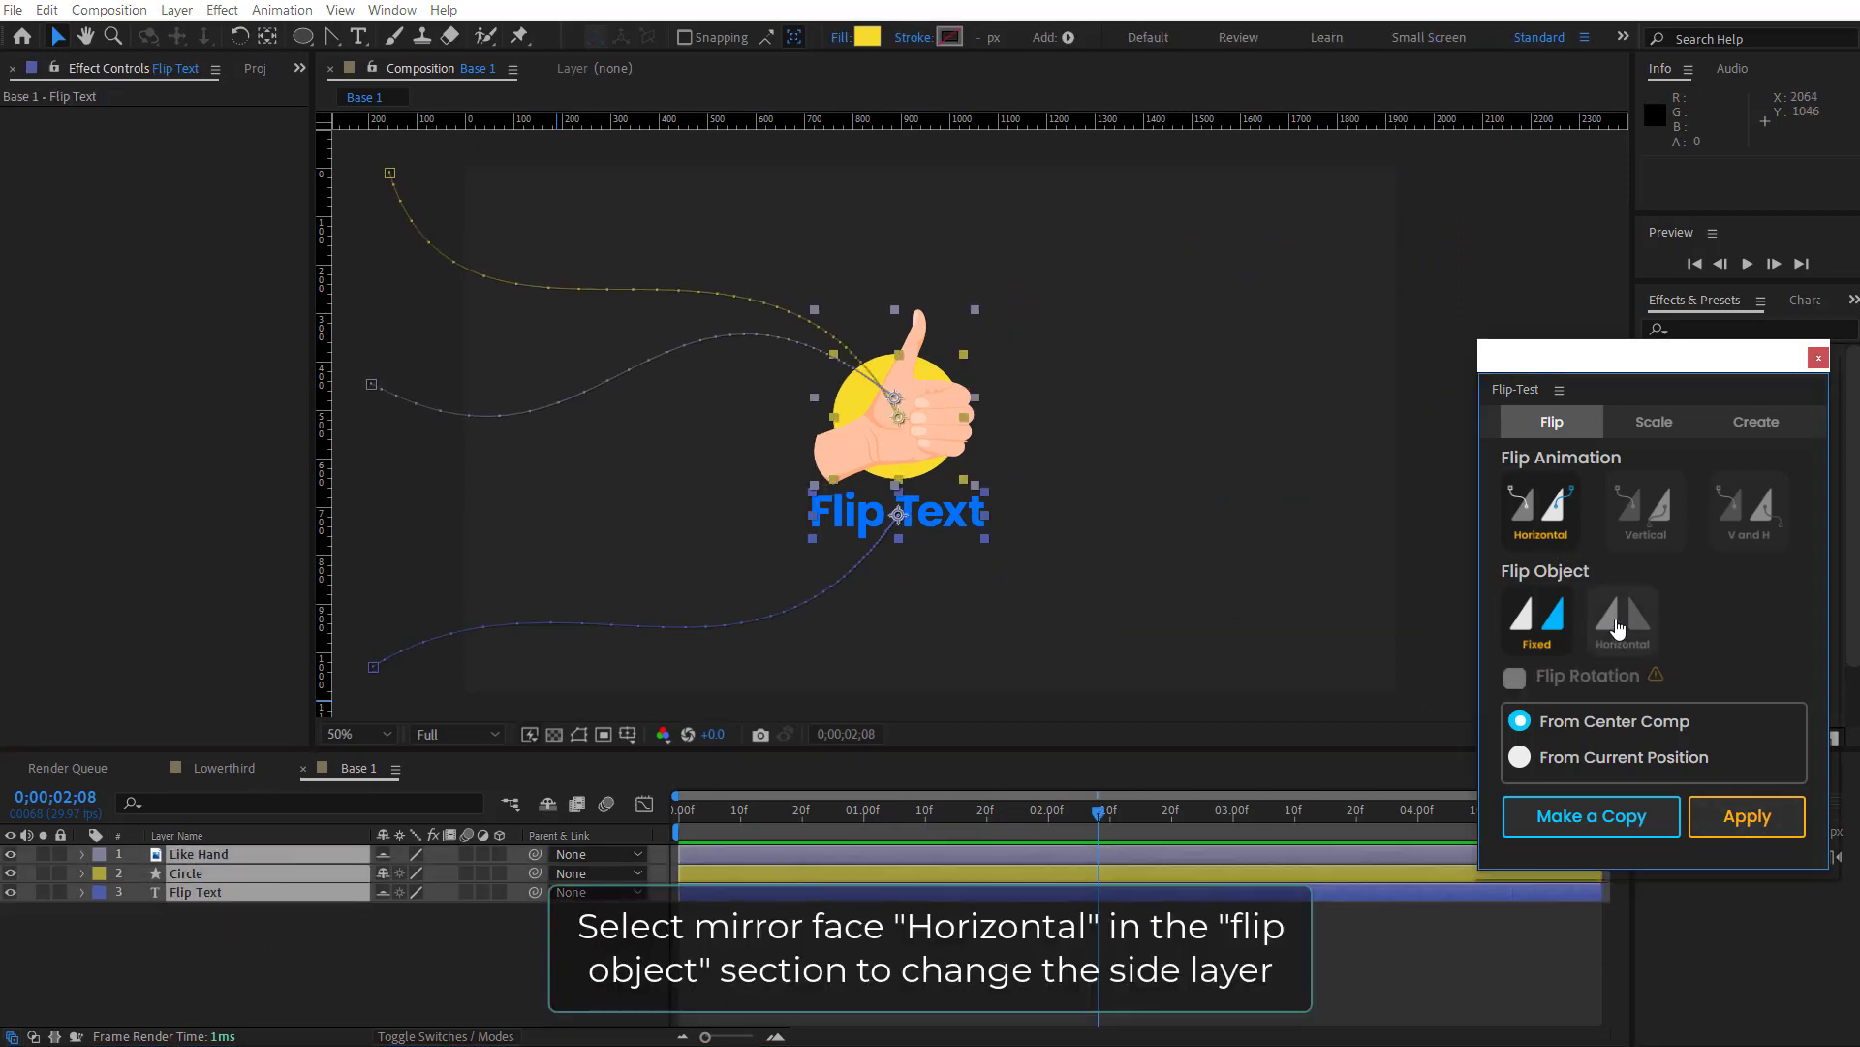
click(1613, 625)
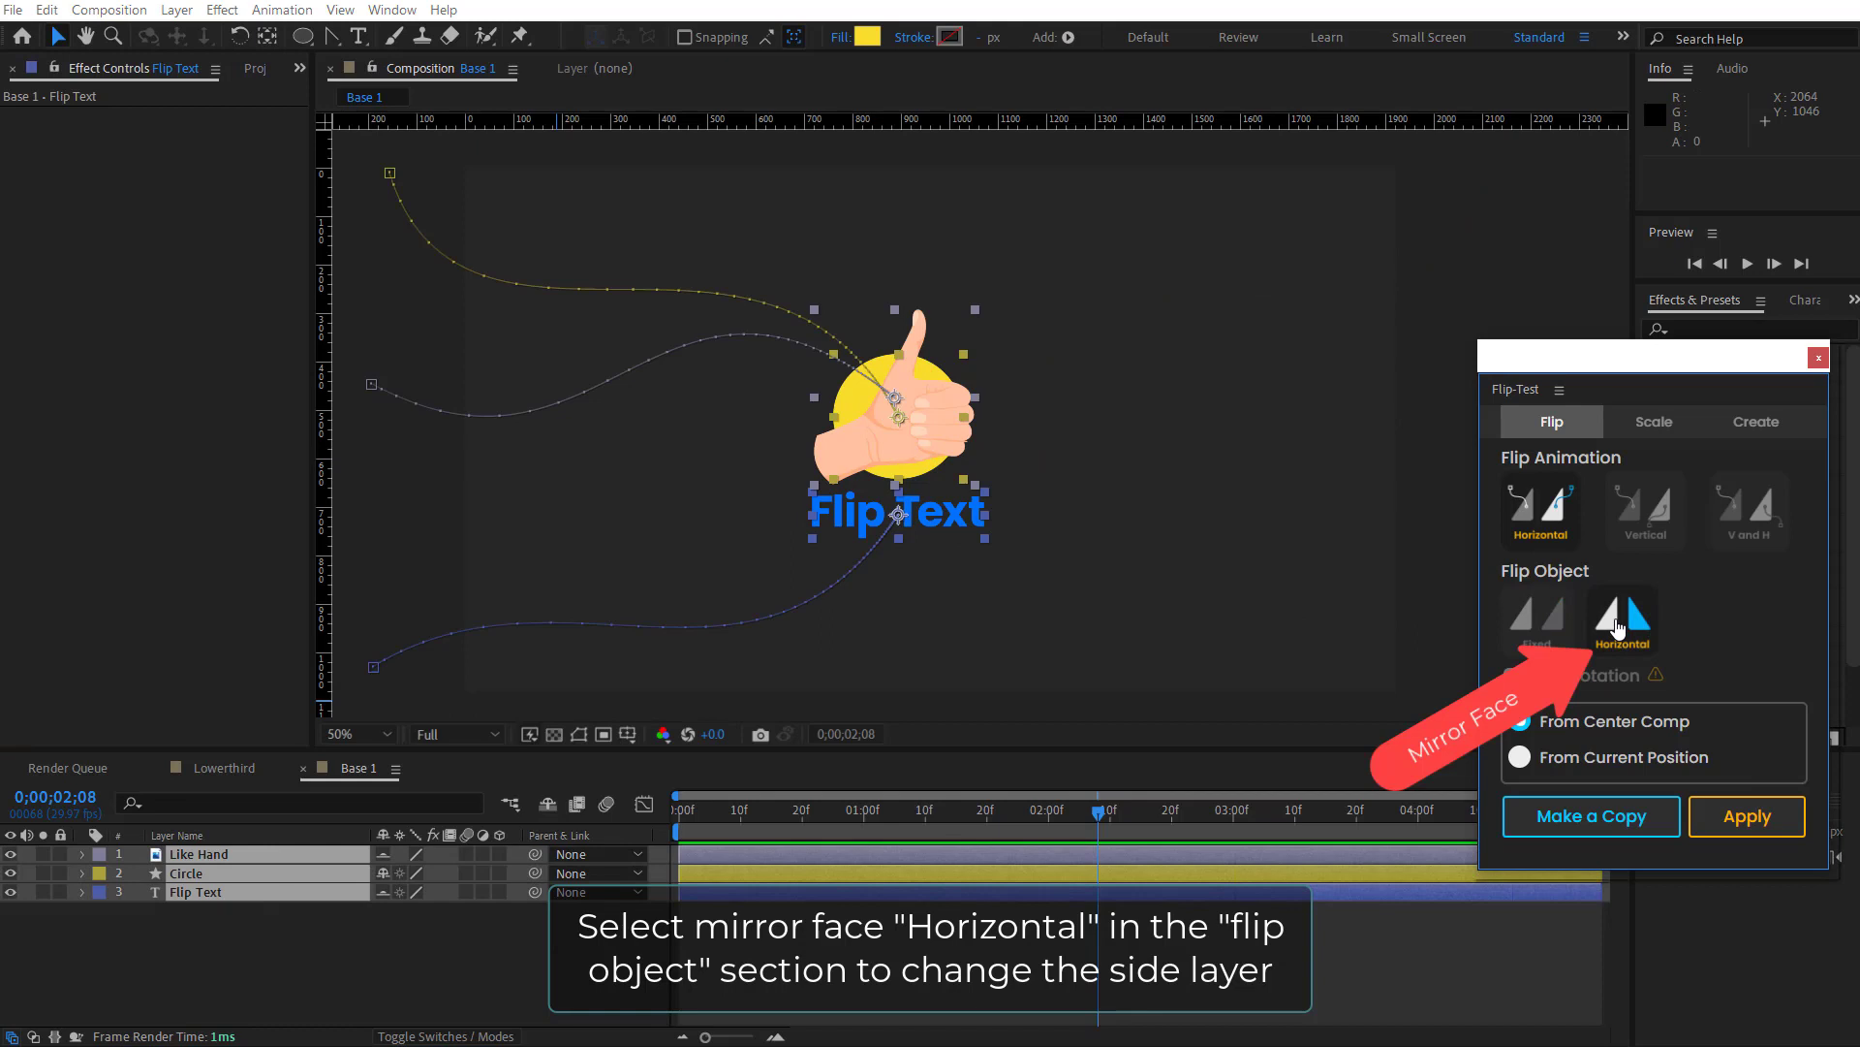
click(1744, 816)
drag(701, 838, 1093, 817)
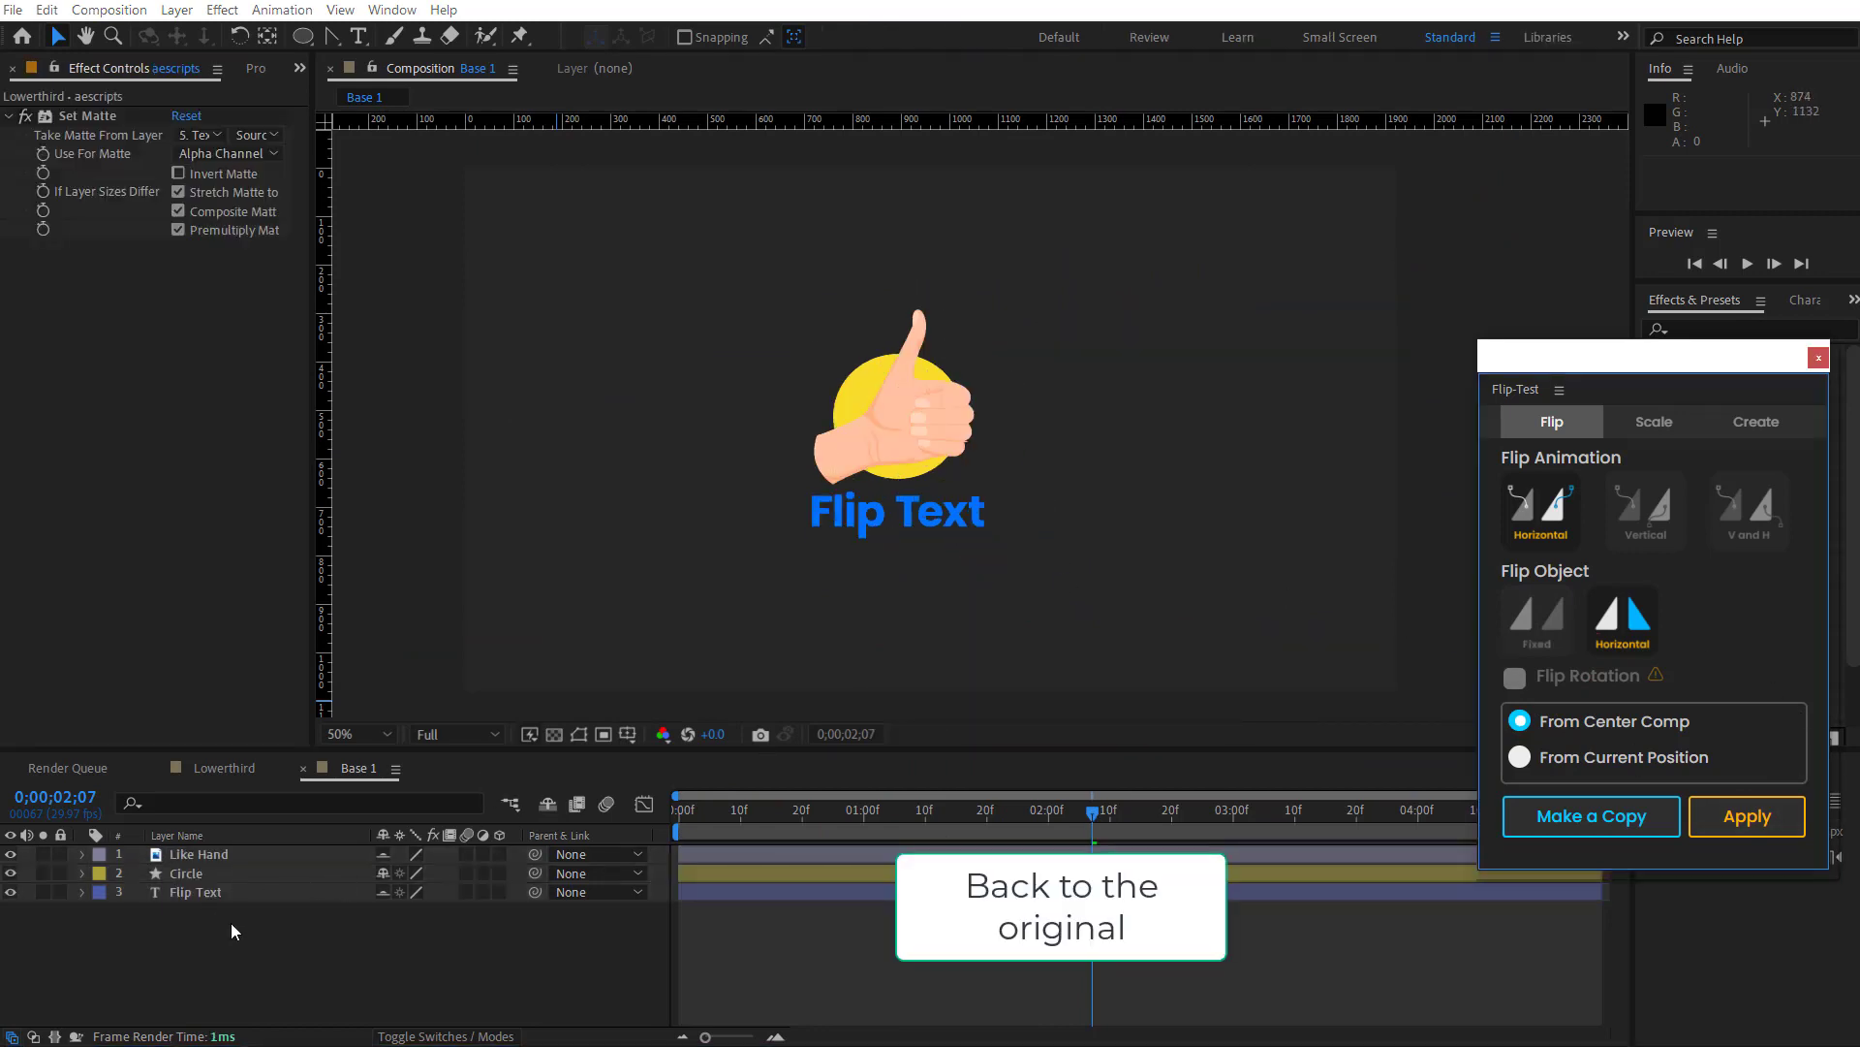
Step: Apply the Horizontal mirror-face flip to the Like Hand and Circle layers
click(204, 856)
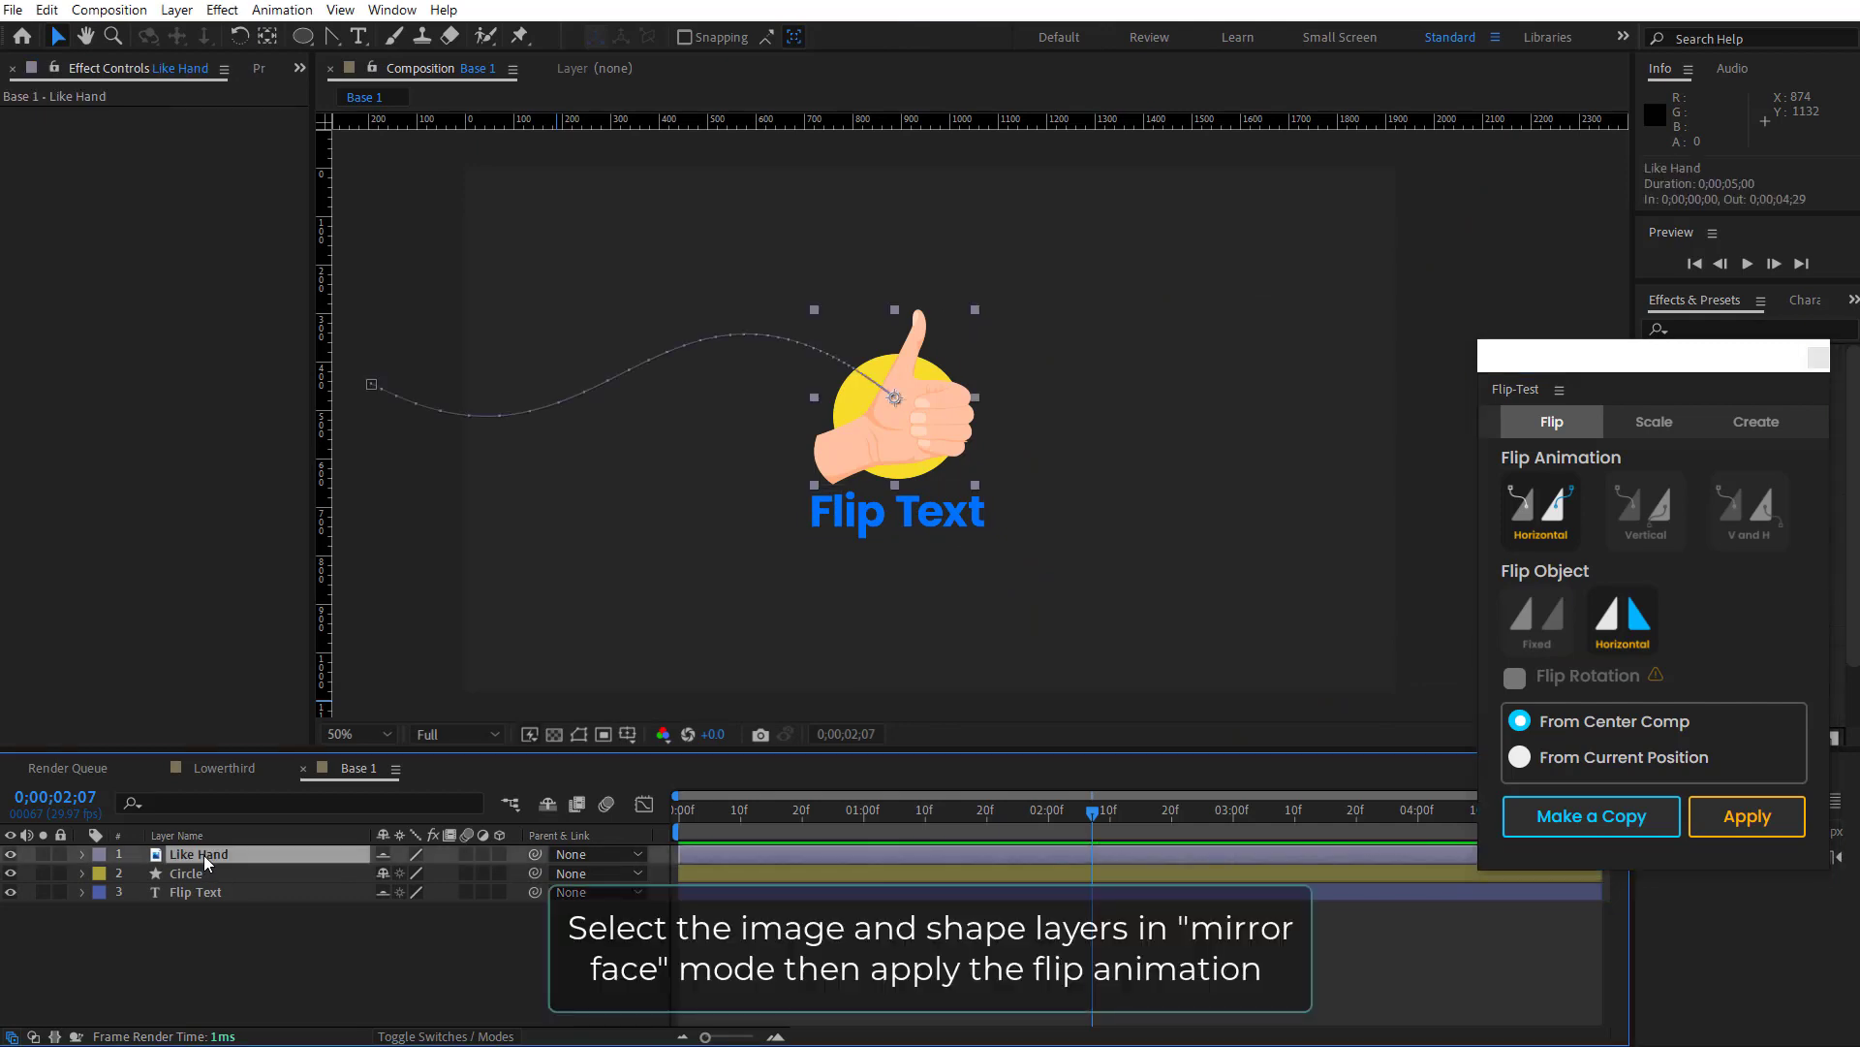
ctrl+click(209, 870)
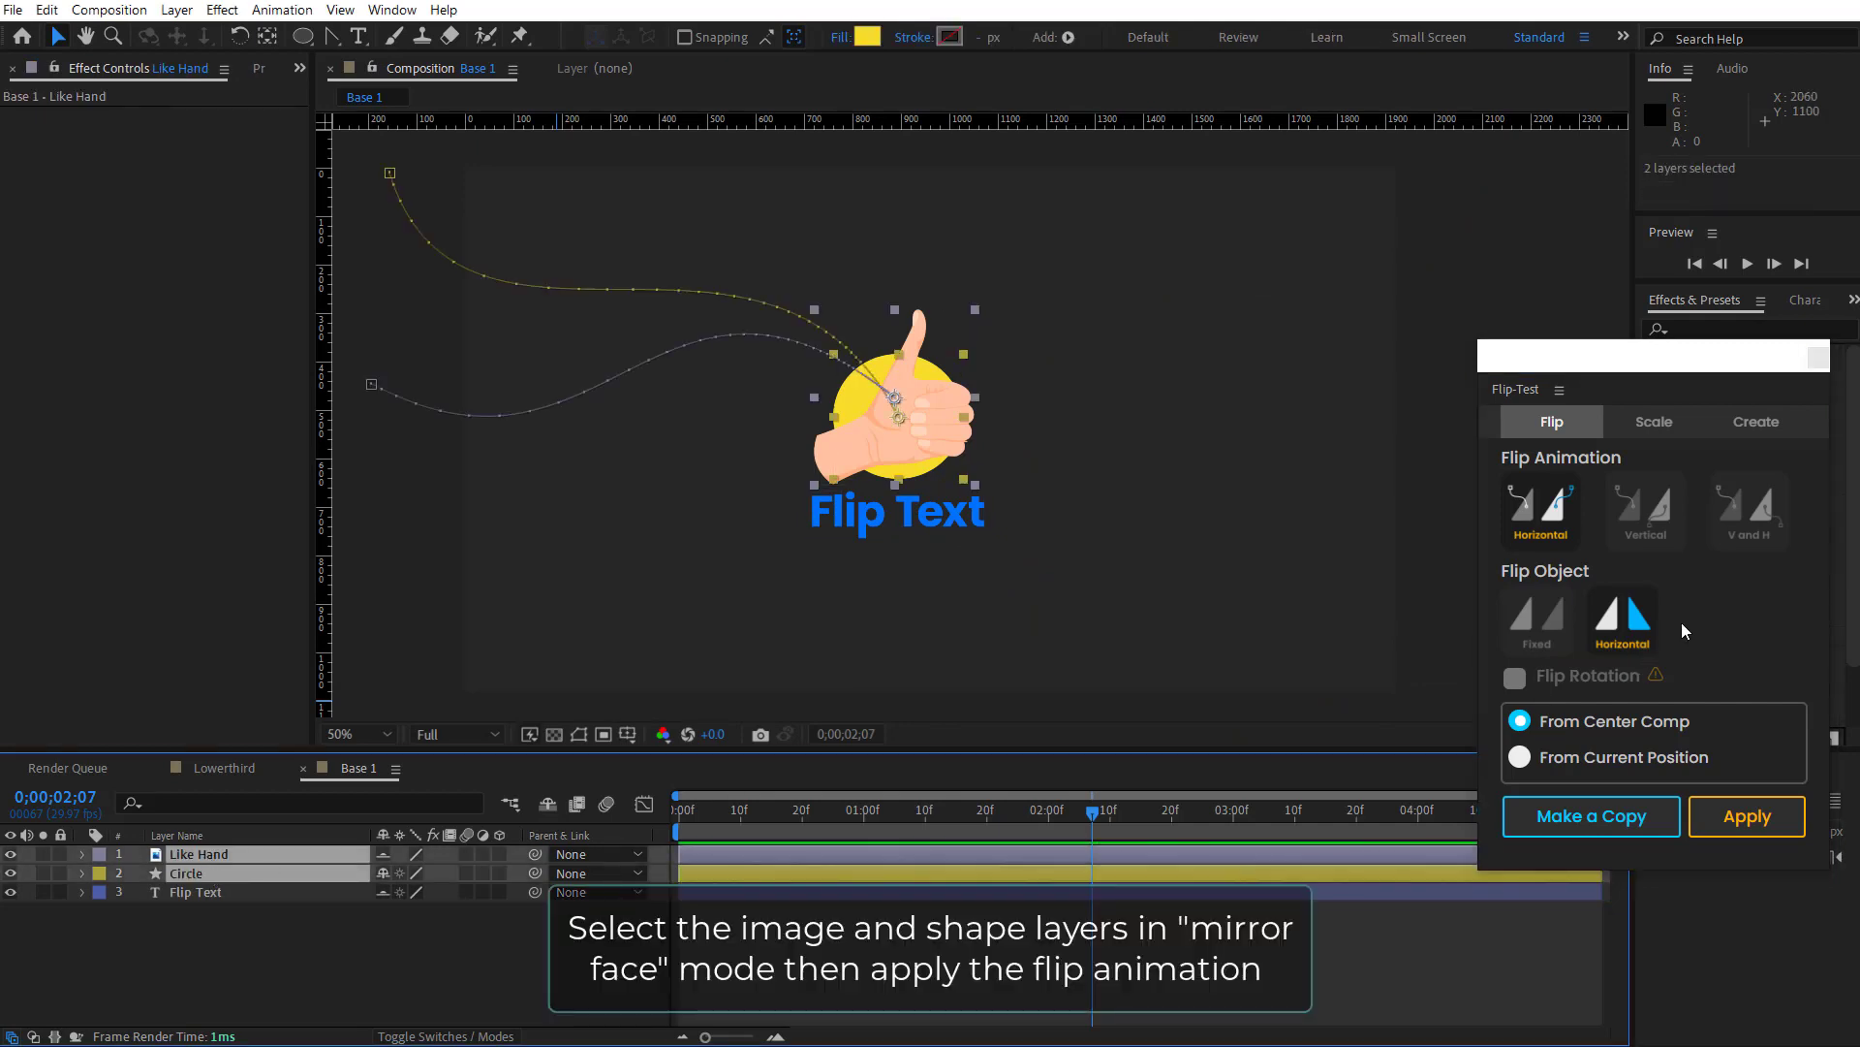
click(1764, 822)
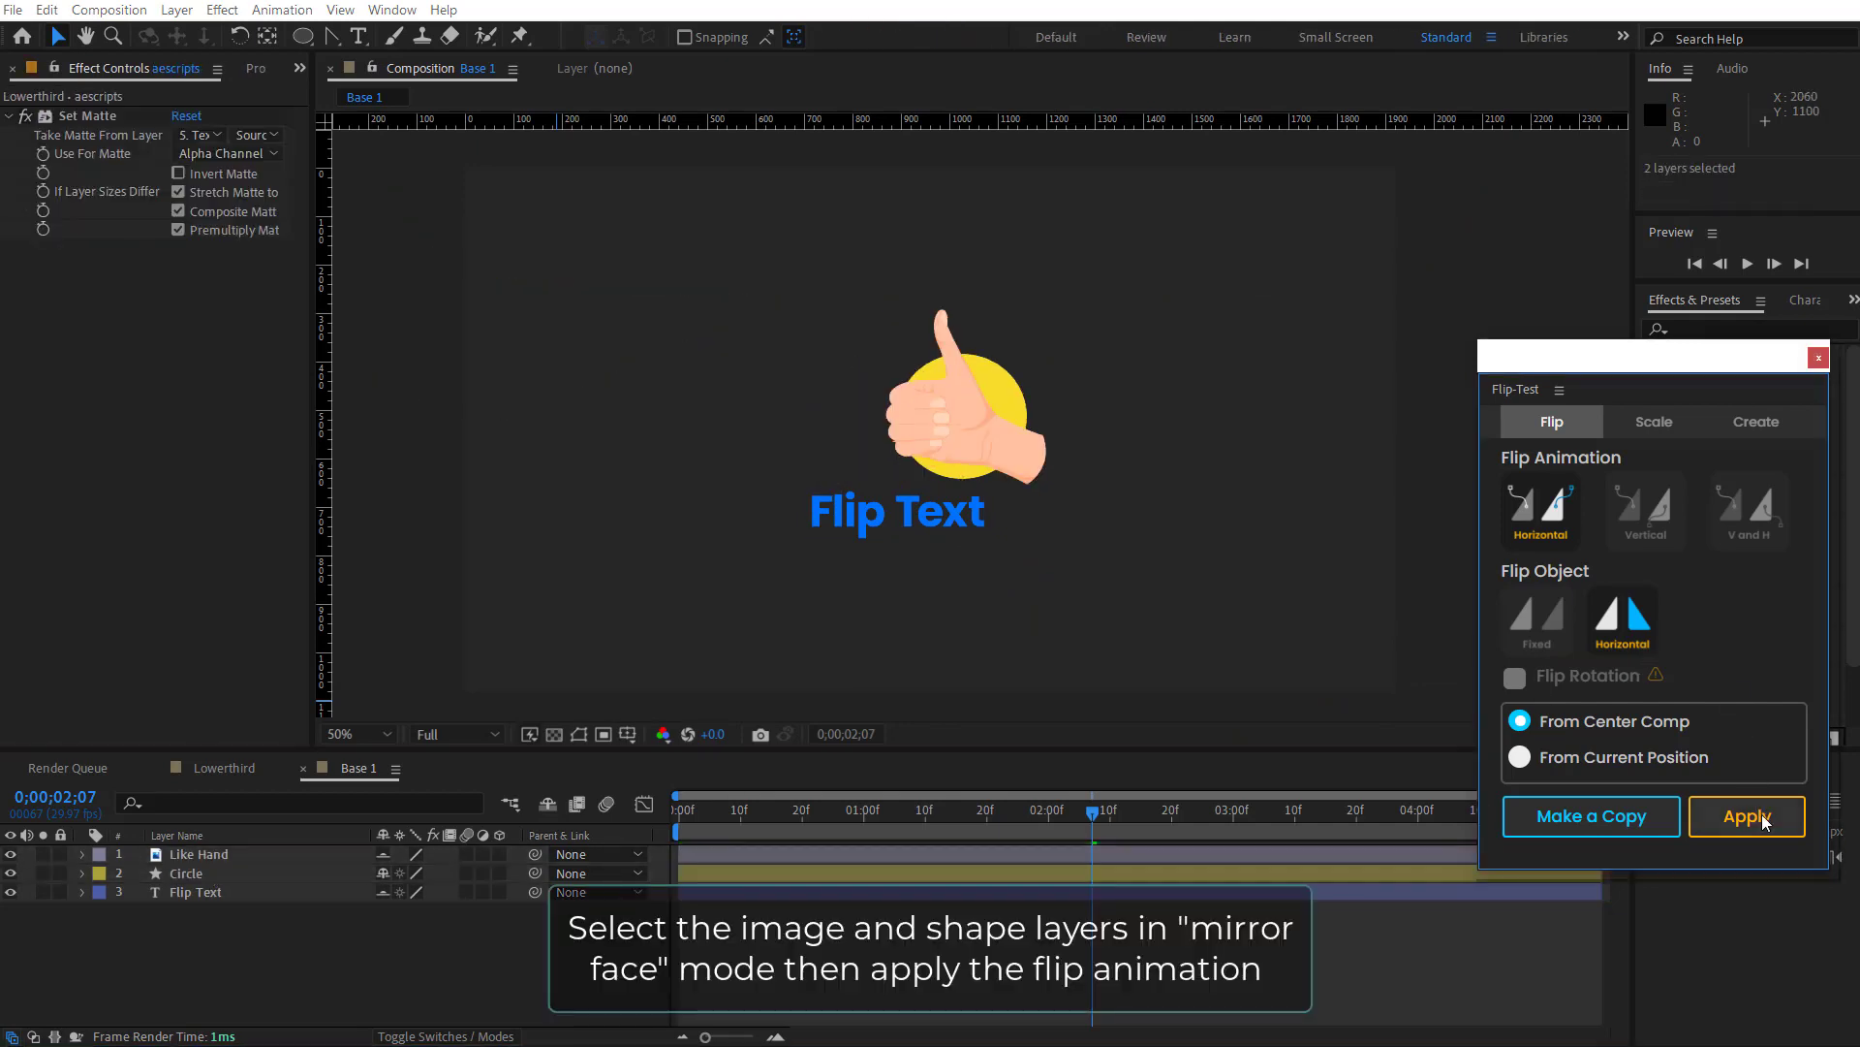
Step: Apply a Fixed flip object to Flip Text so it stays readable, then preview
click(194, 893)
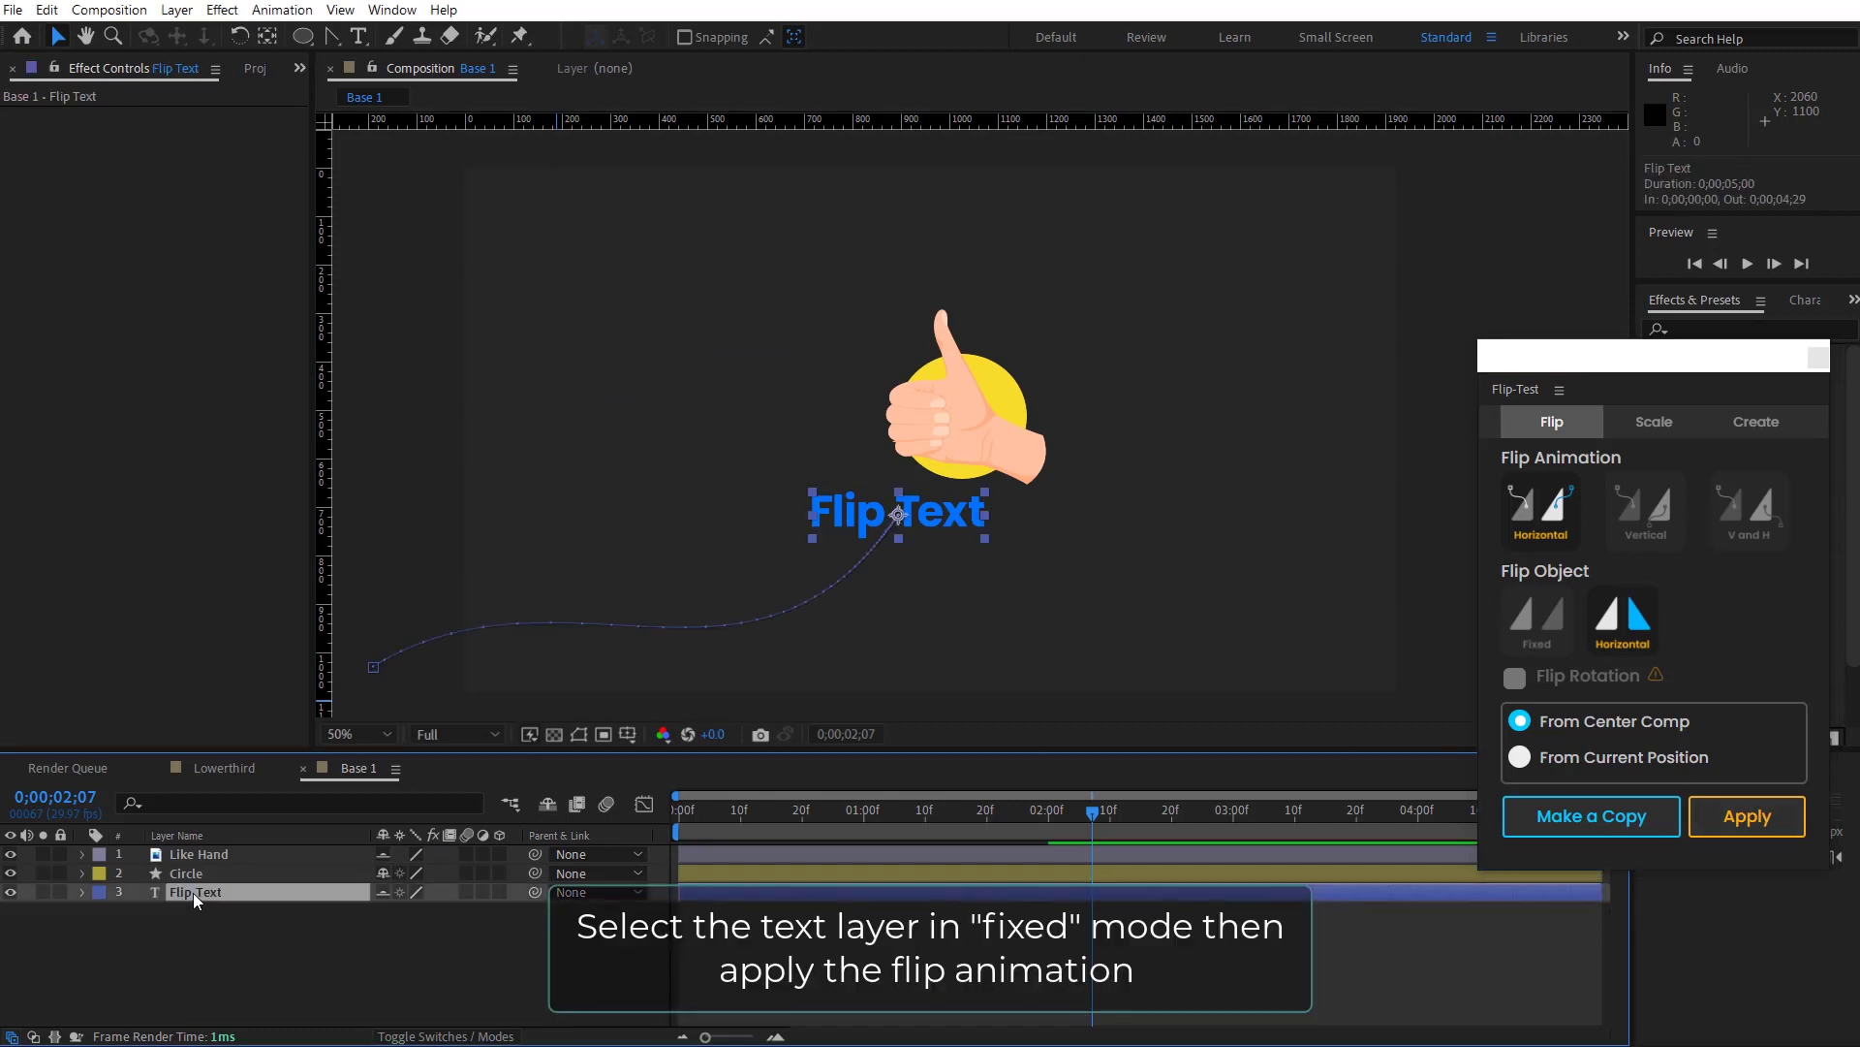
click(1554, 627)
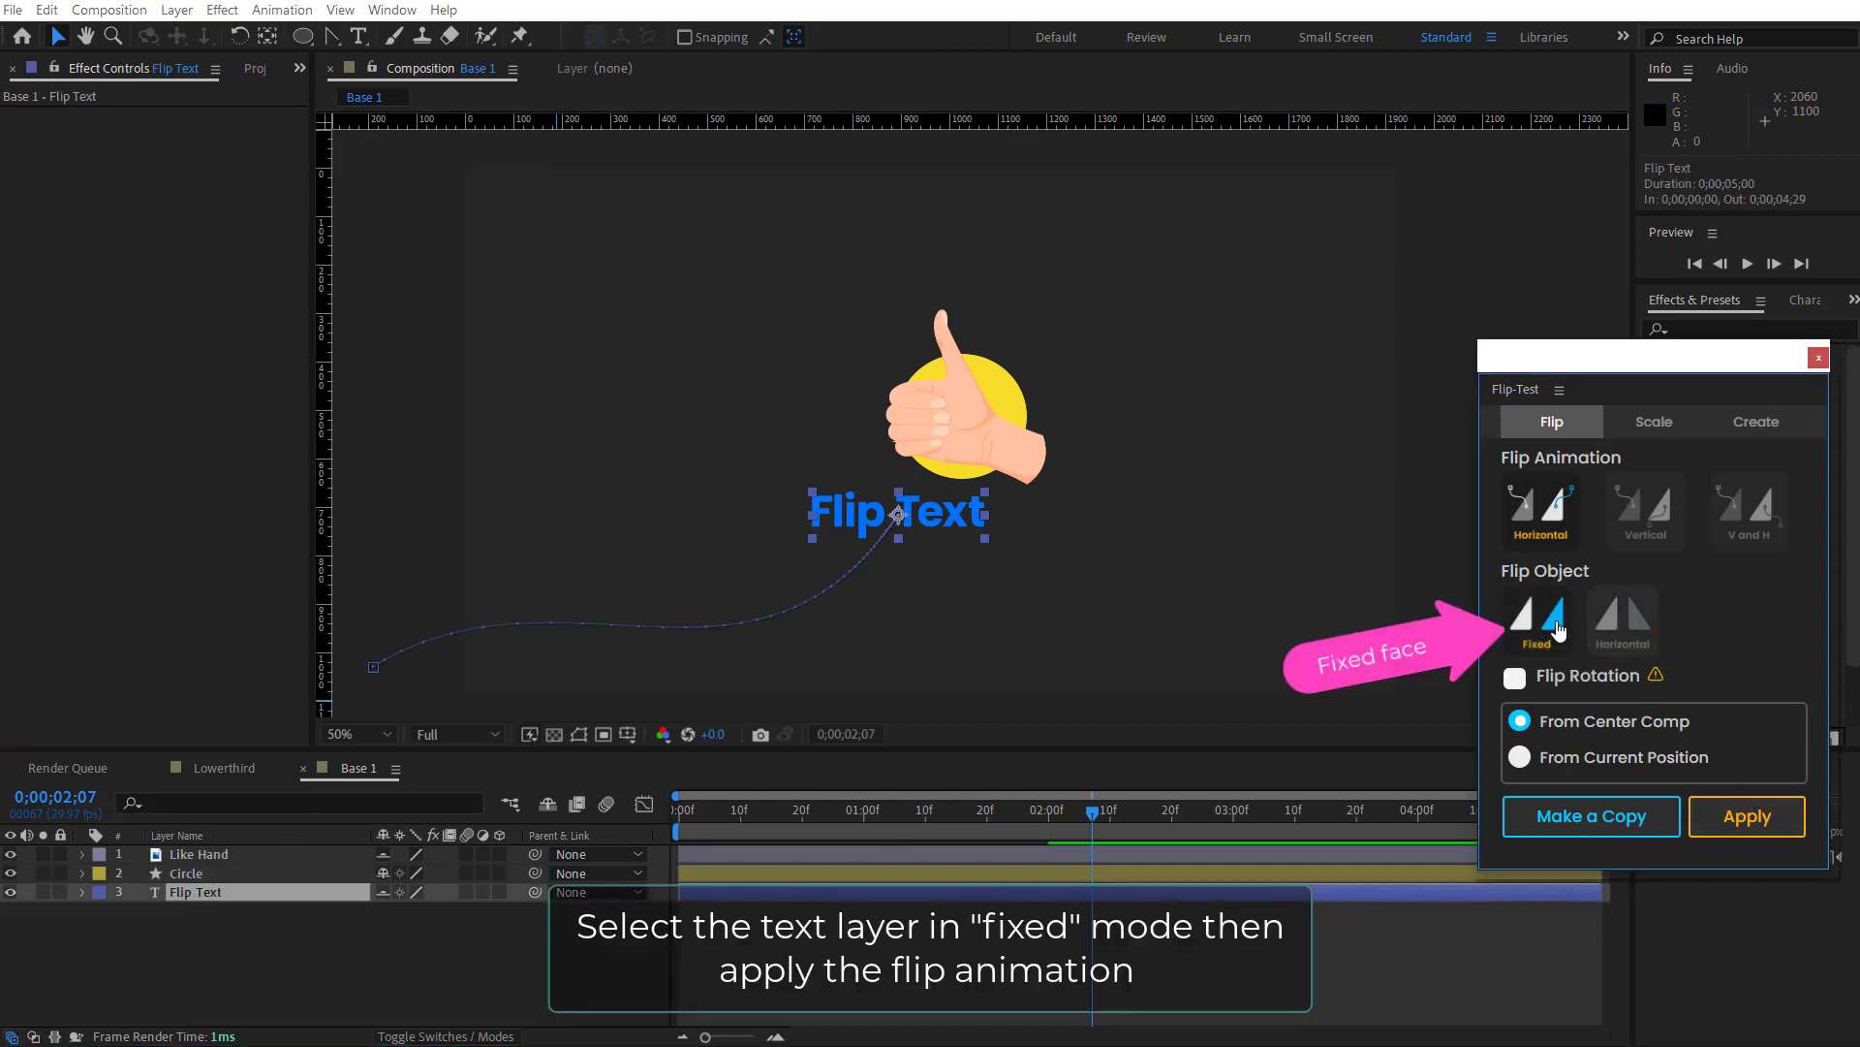
click(1742, 818)
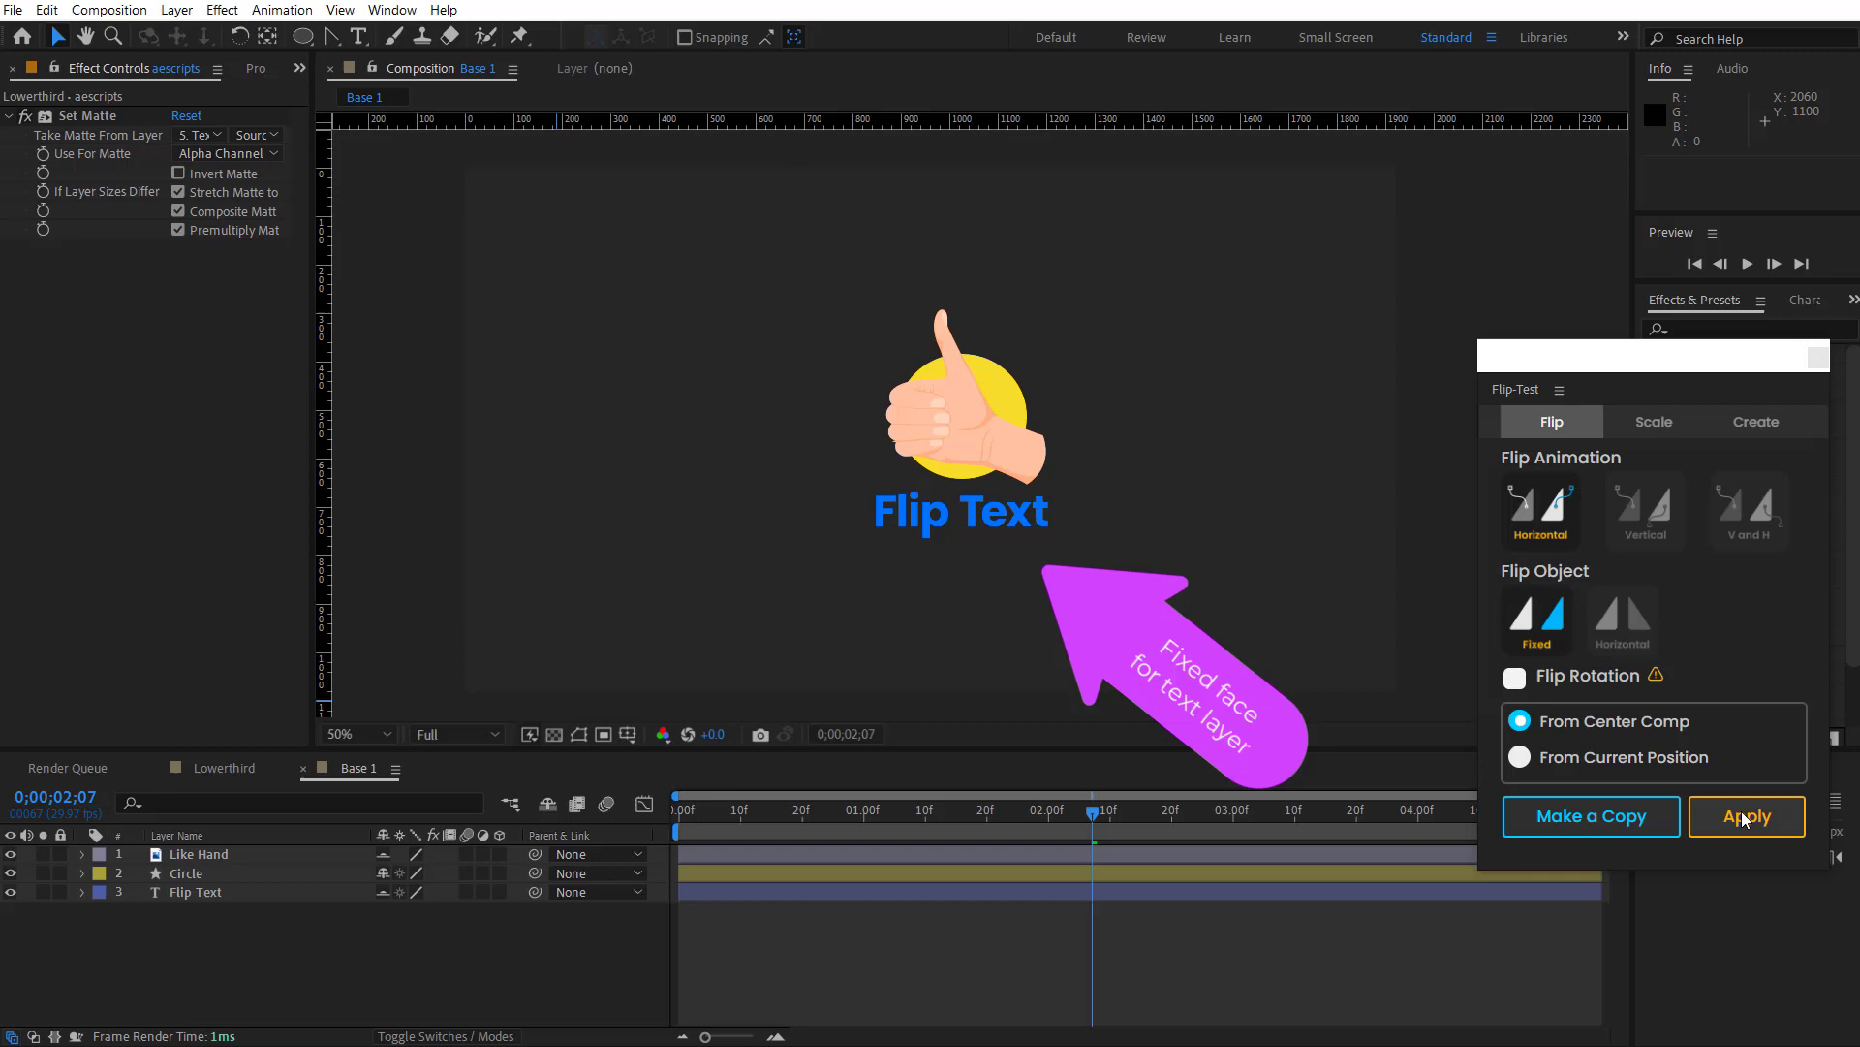
click(415, 965)
drag(1019, 816, 1085, 819)
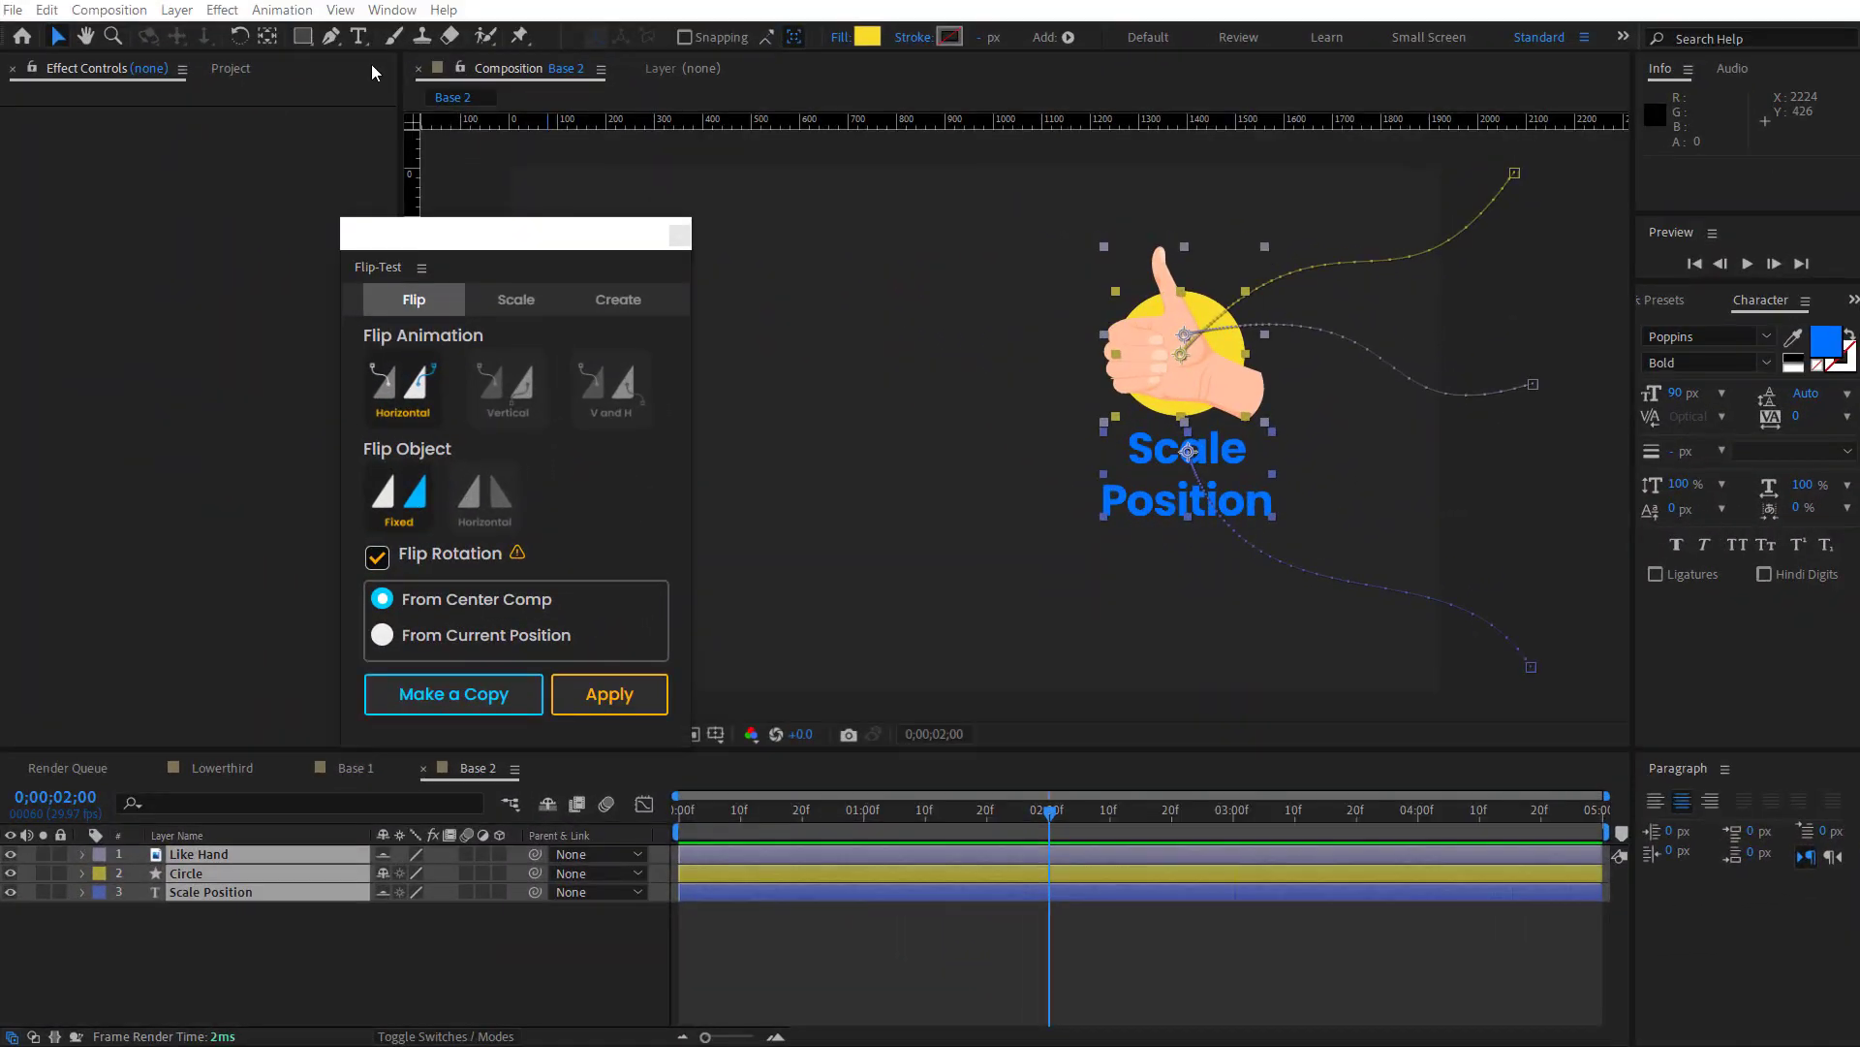
Step: Open the Scale options for all three layers and show the Title/Action Safe guides at 50% zoom
click(517, 300)
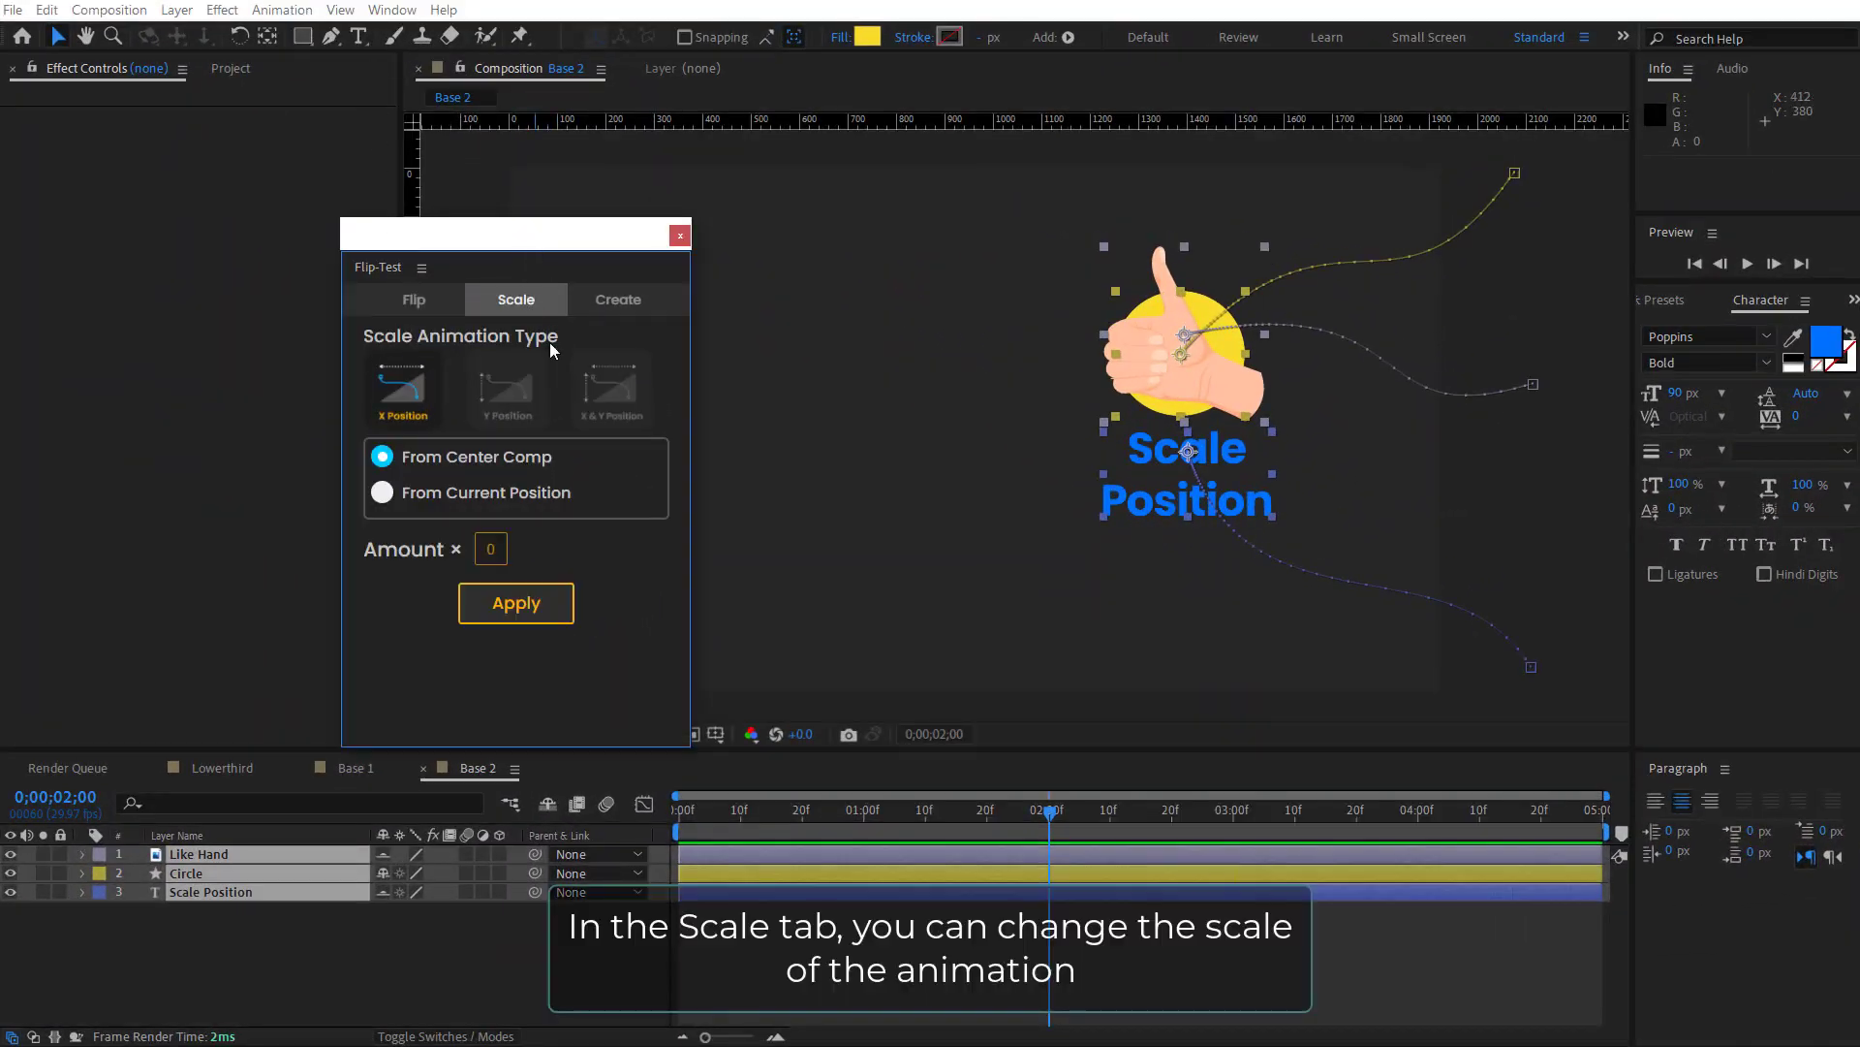
key(comma)
drag(311, 956, 182, 843)
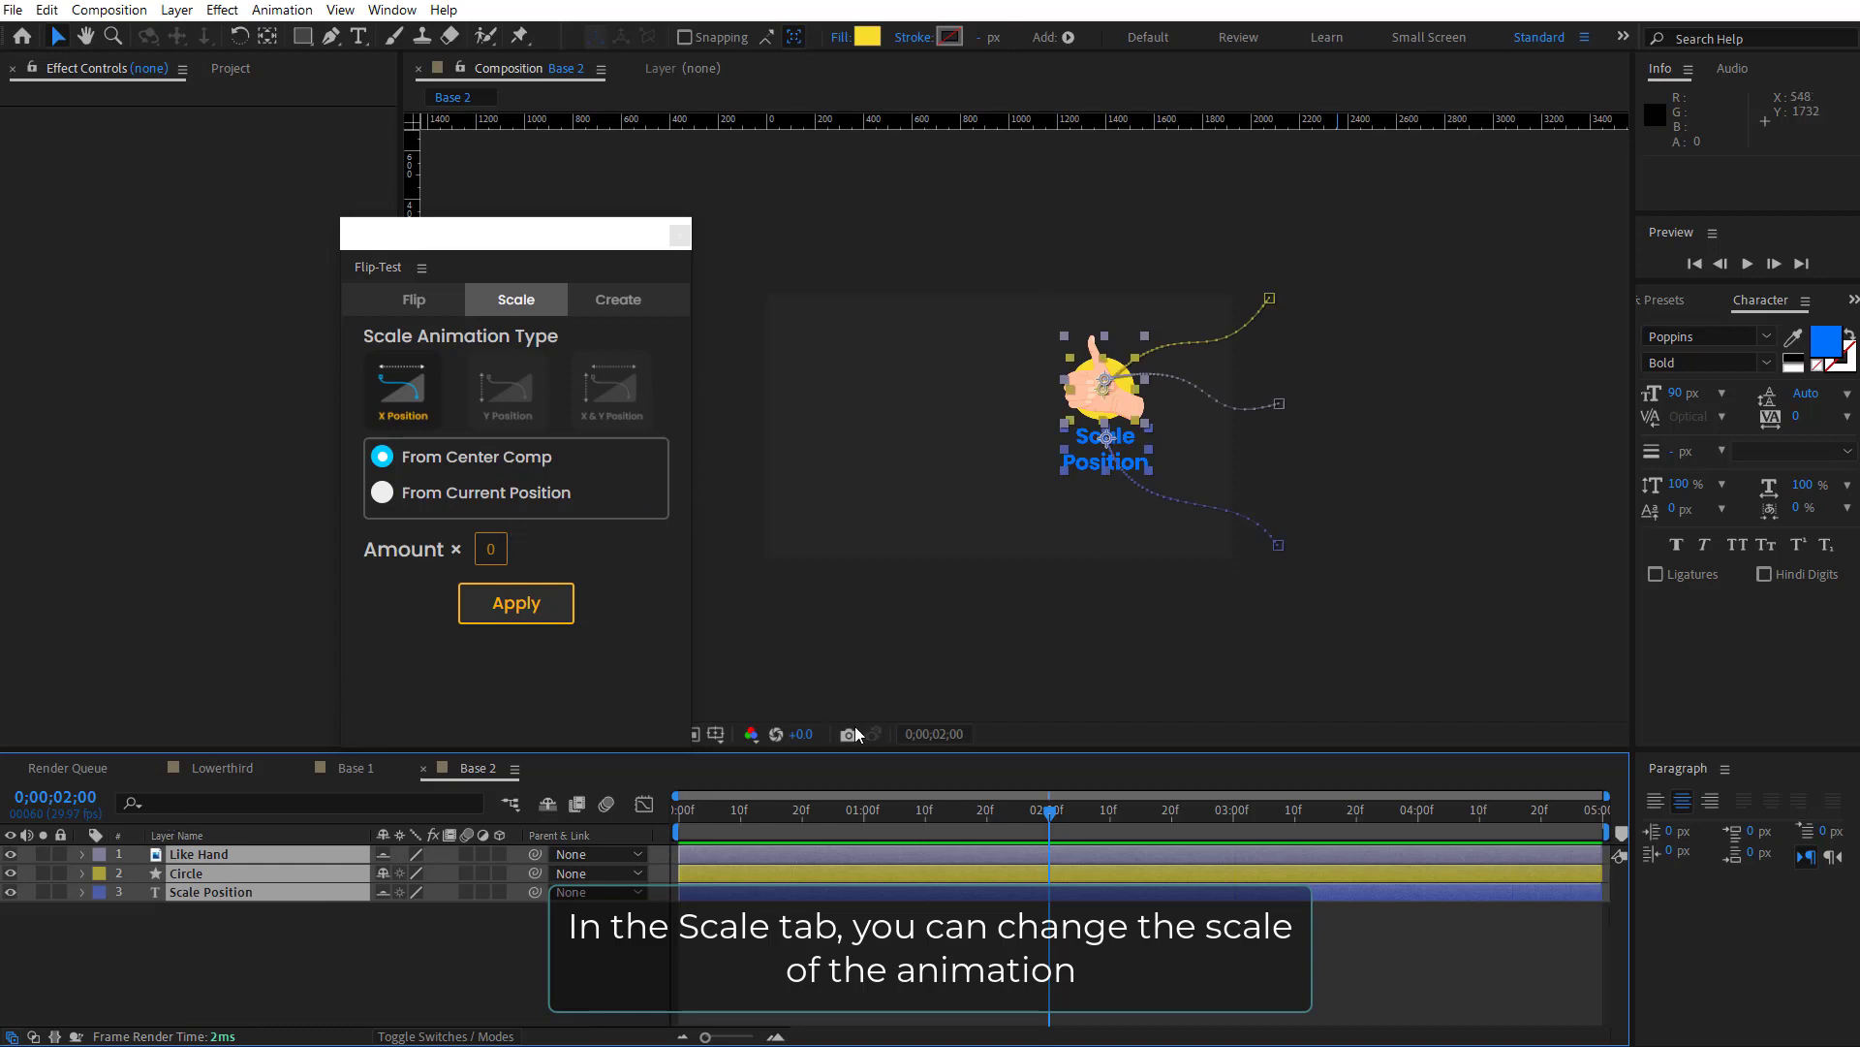
drag(514, 231, 267, 202)
click(715, 733)
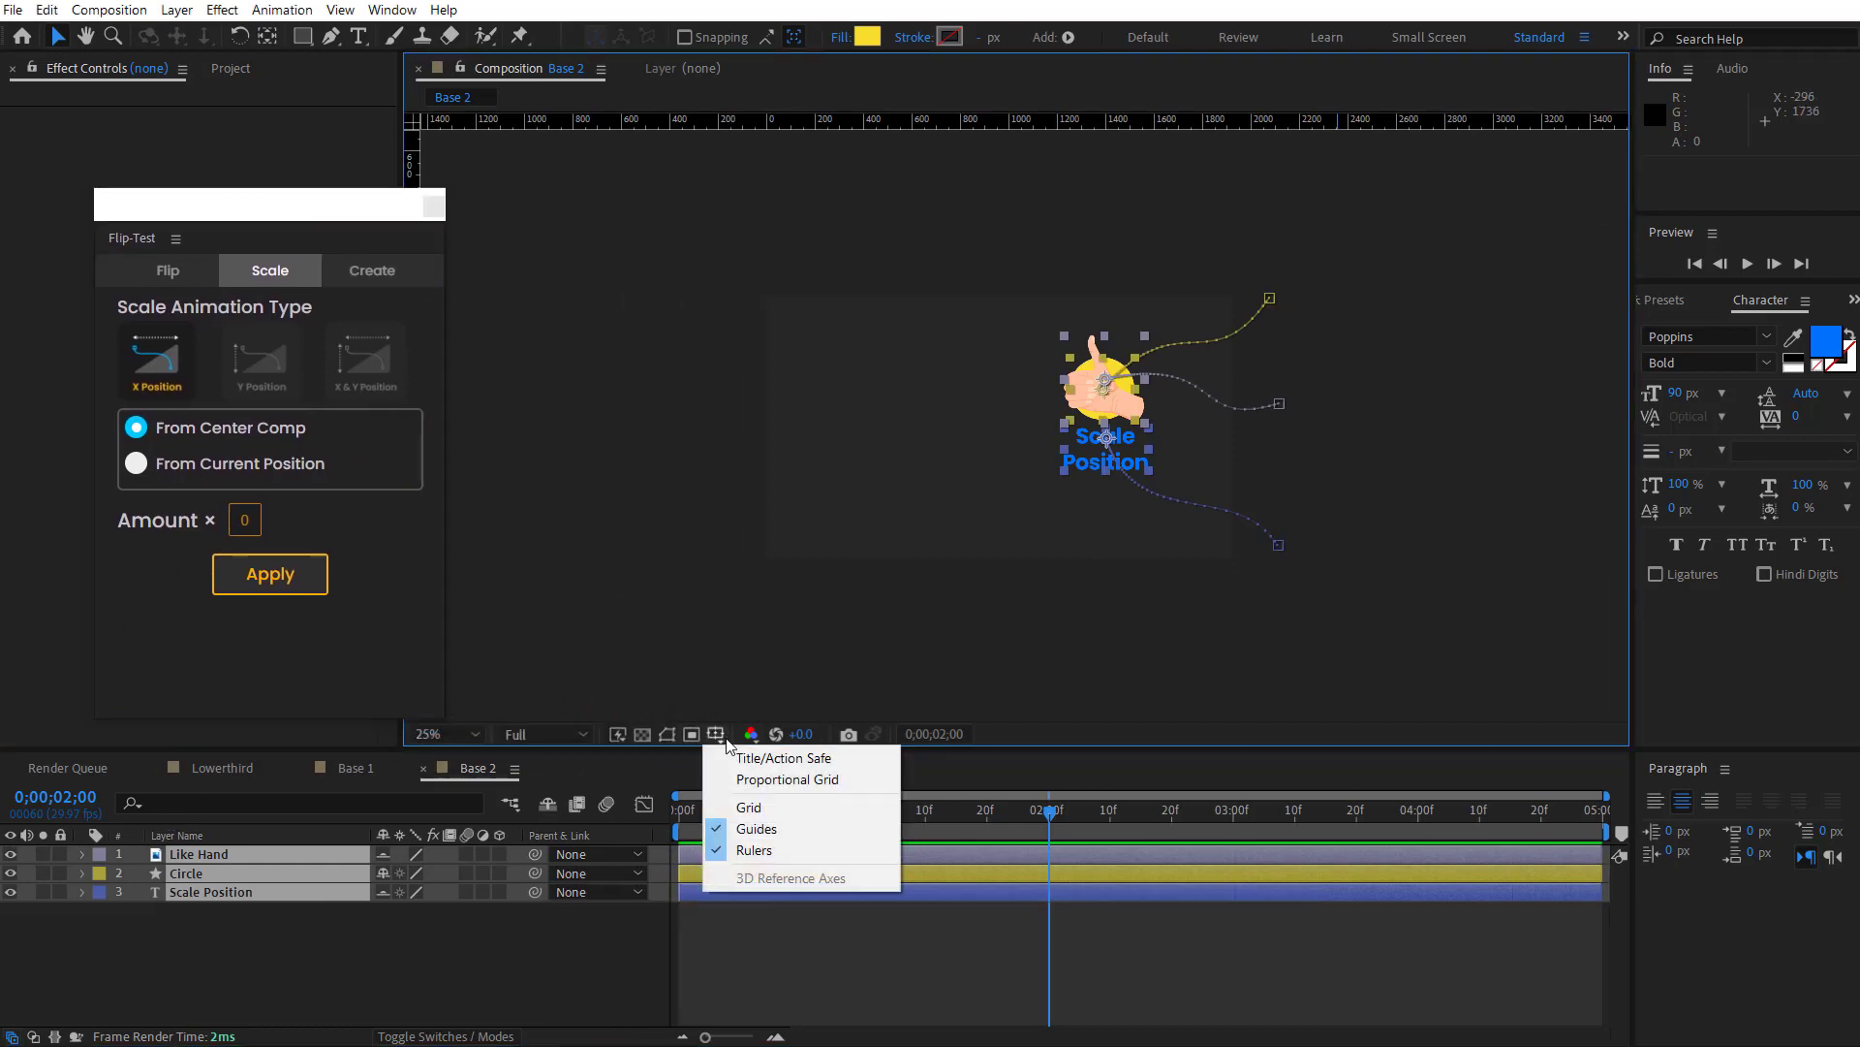
click(775, 762)
key(period)
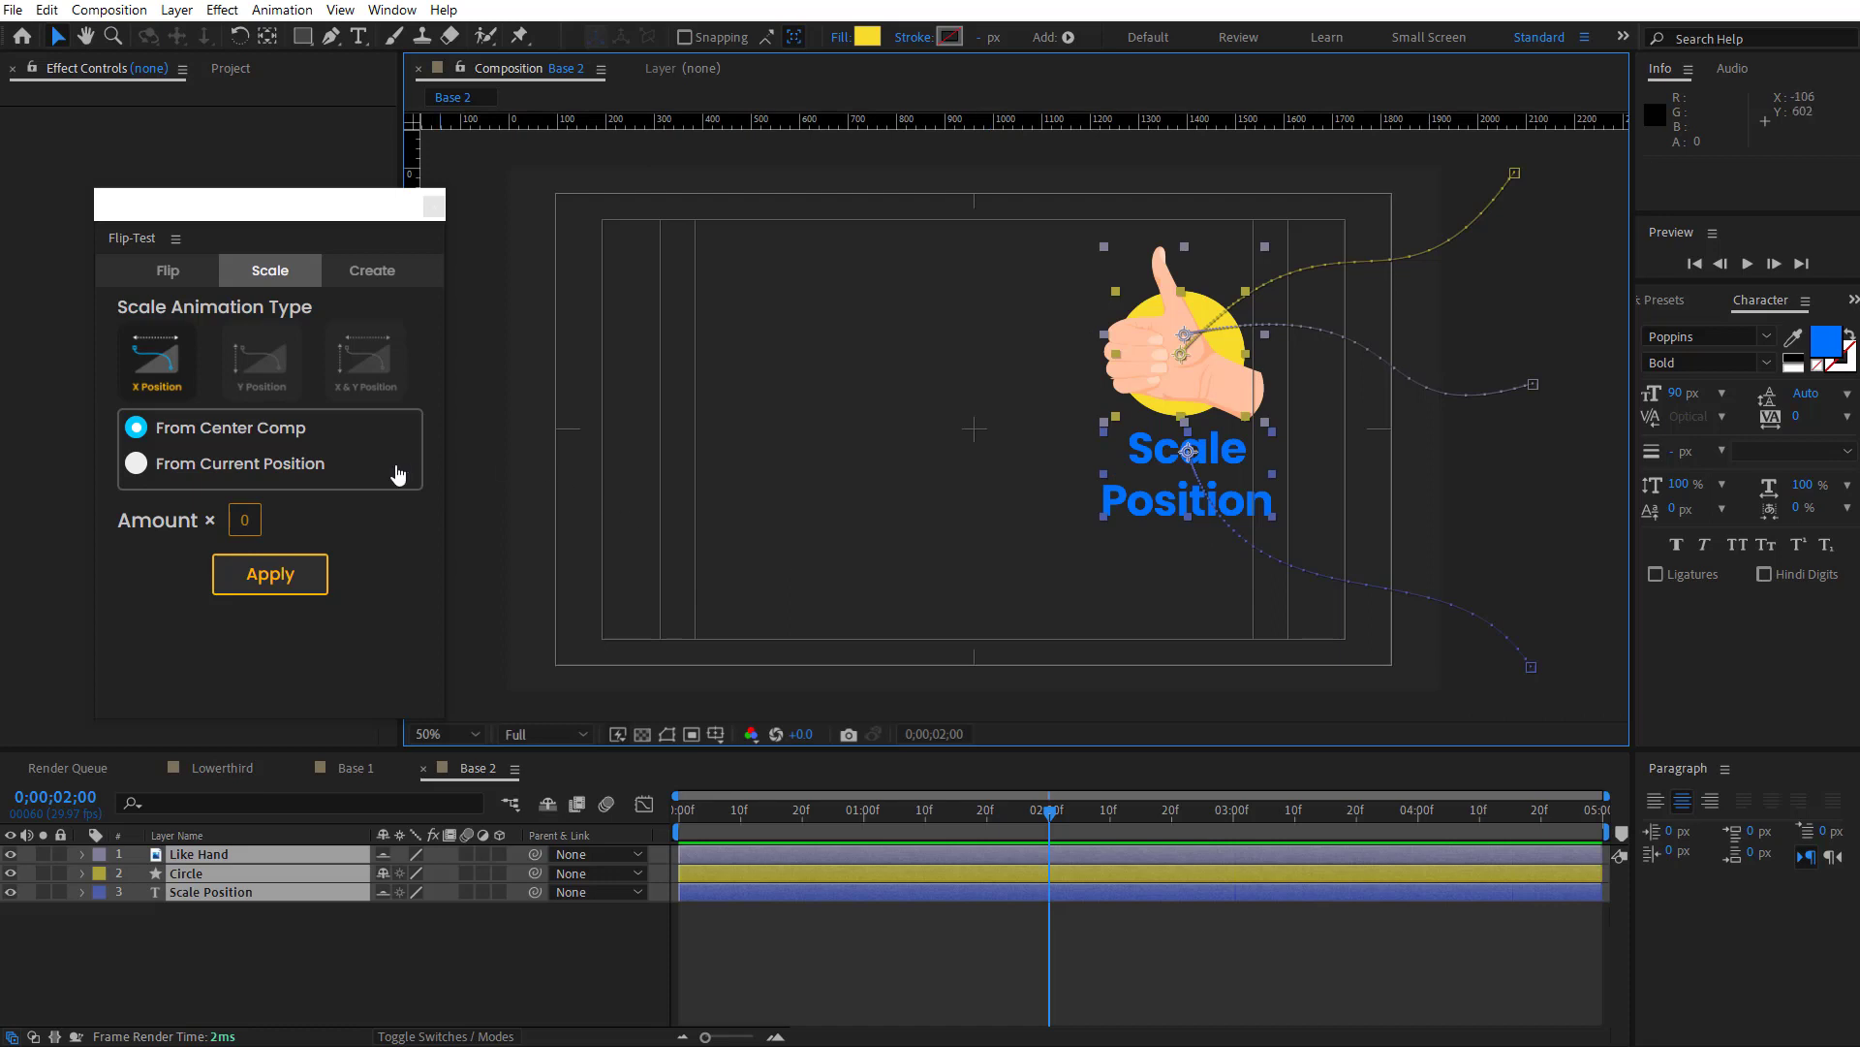
Step: Apply a scale with Amount 2, view the result at 25%, then undo it
click(245, 520)
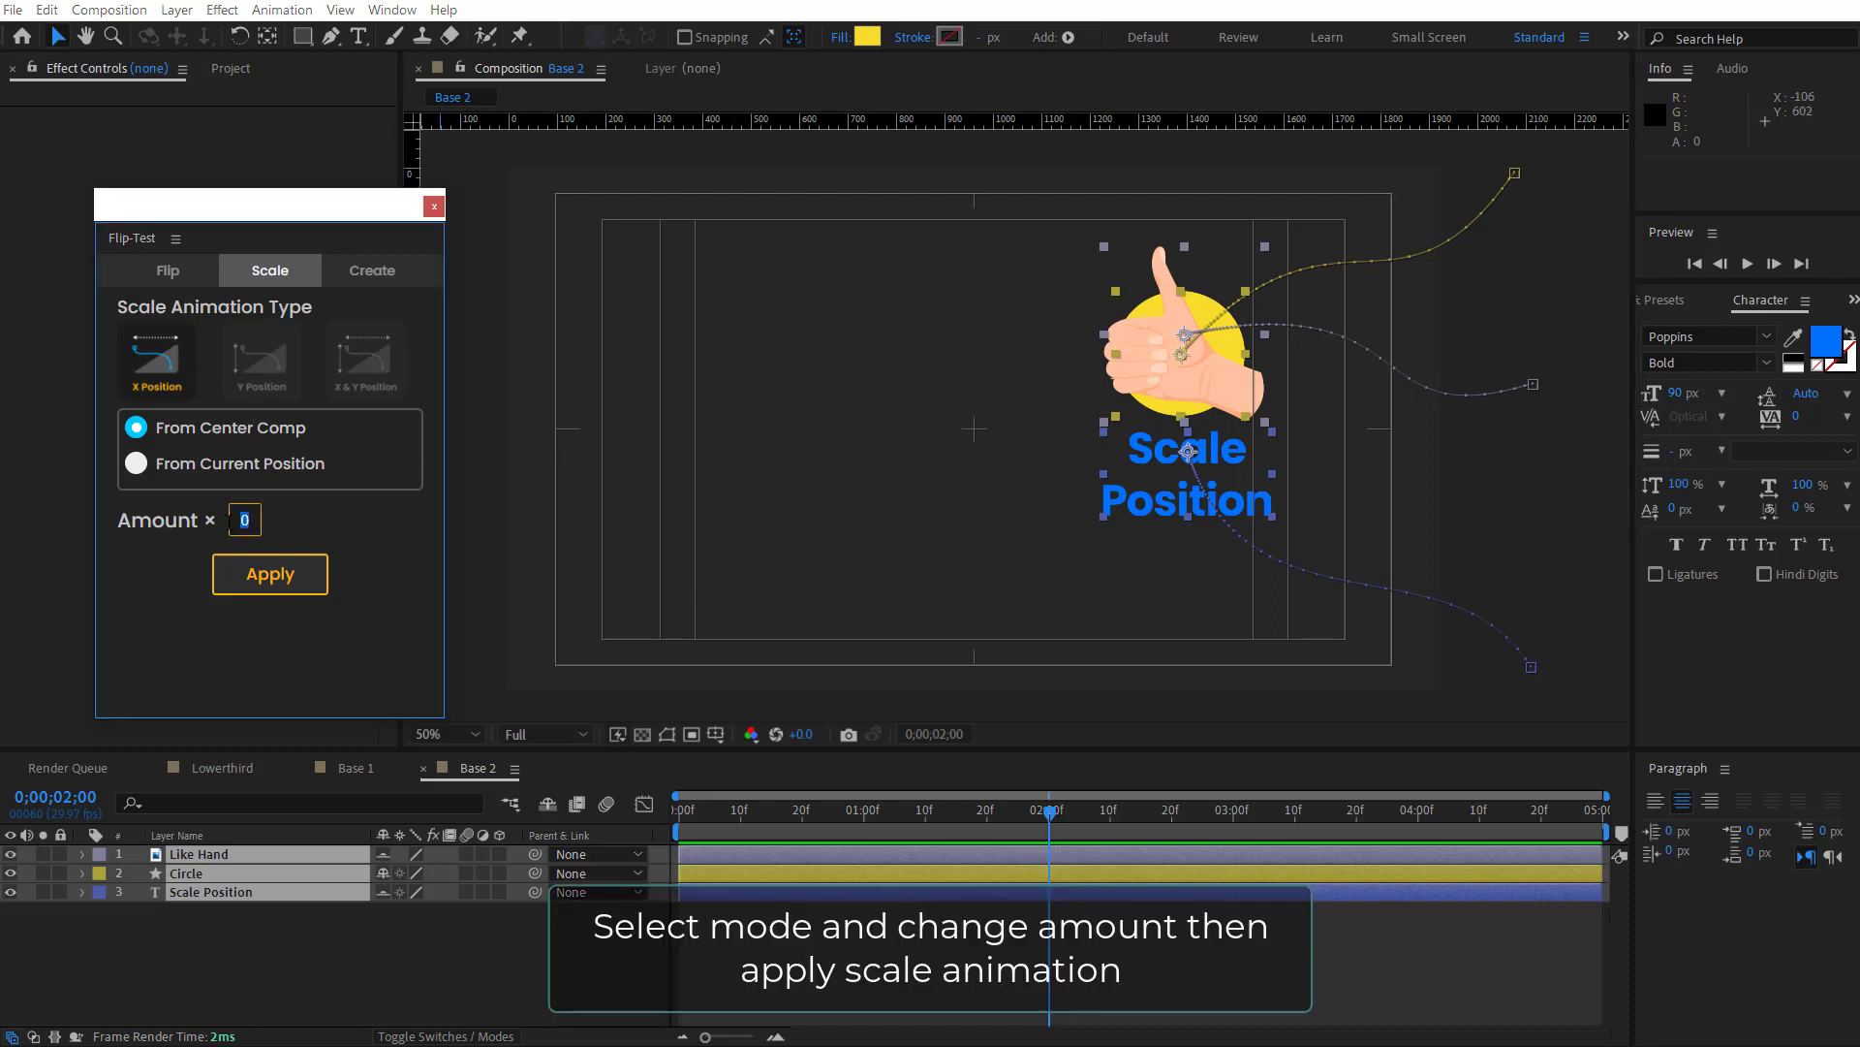
text(2)
click(270, 574)
key(comma)
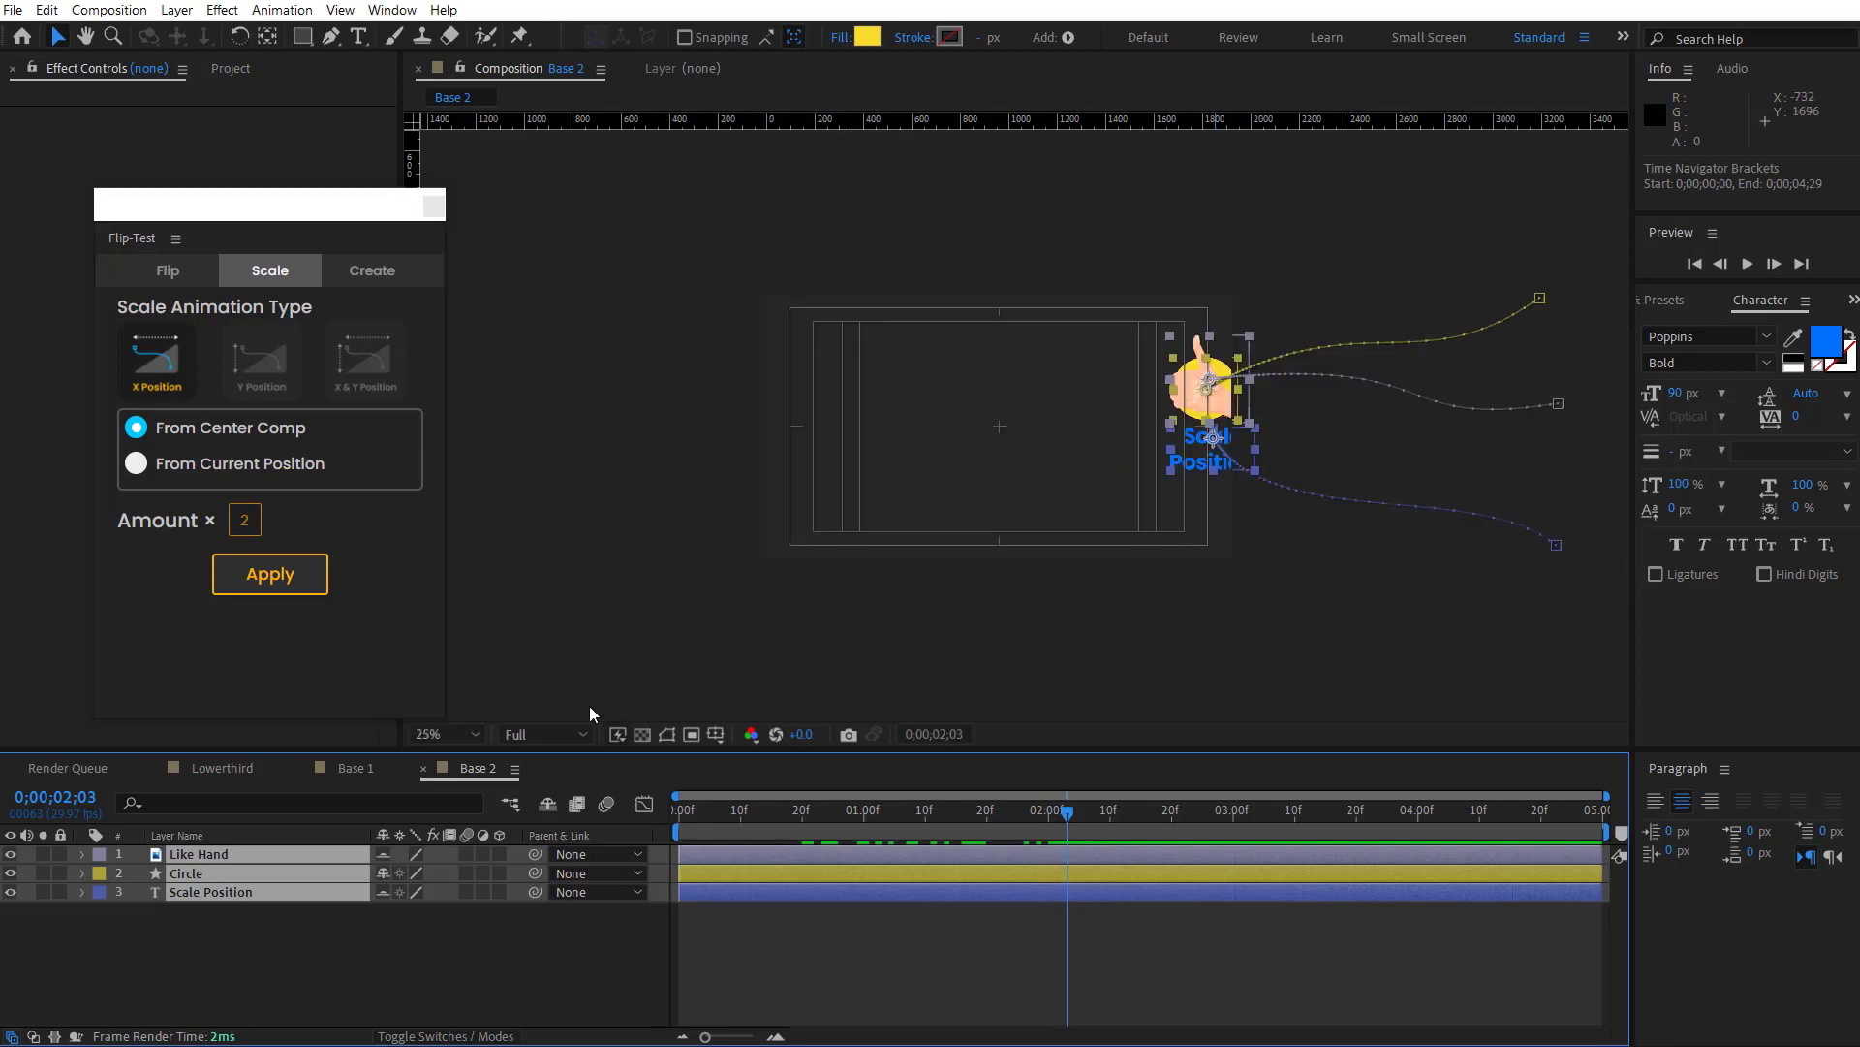
click(500, 951)
key(ctrl+z)
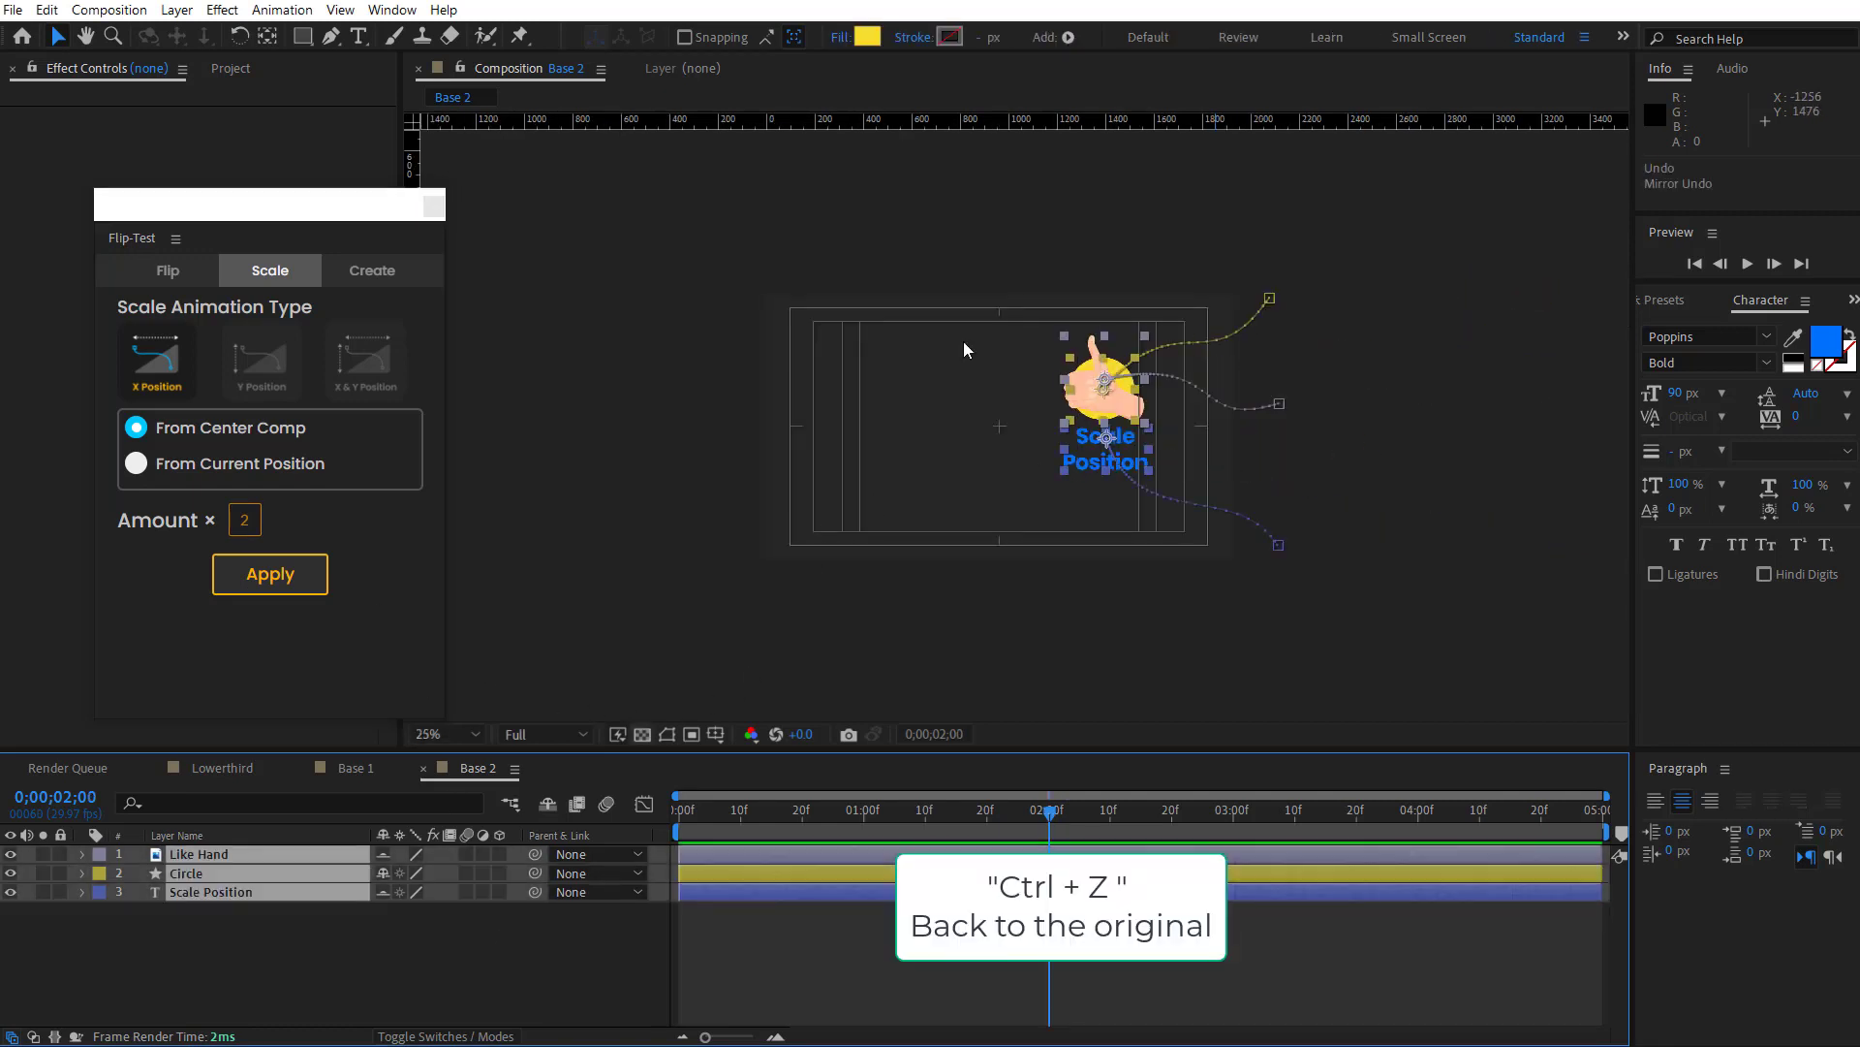
Step: Try a From Current Position scale from the animation start, preview it, then undo
click(270, 464)
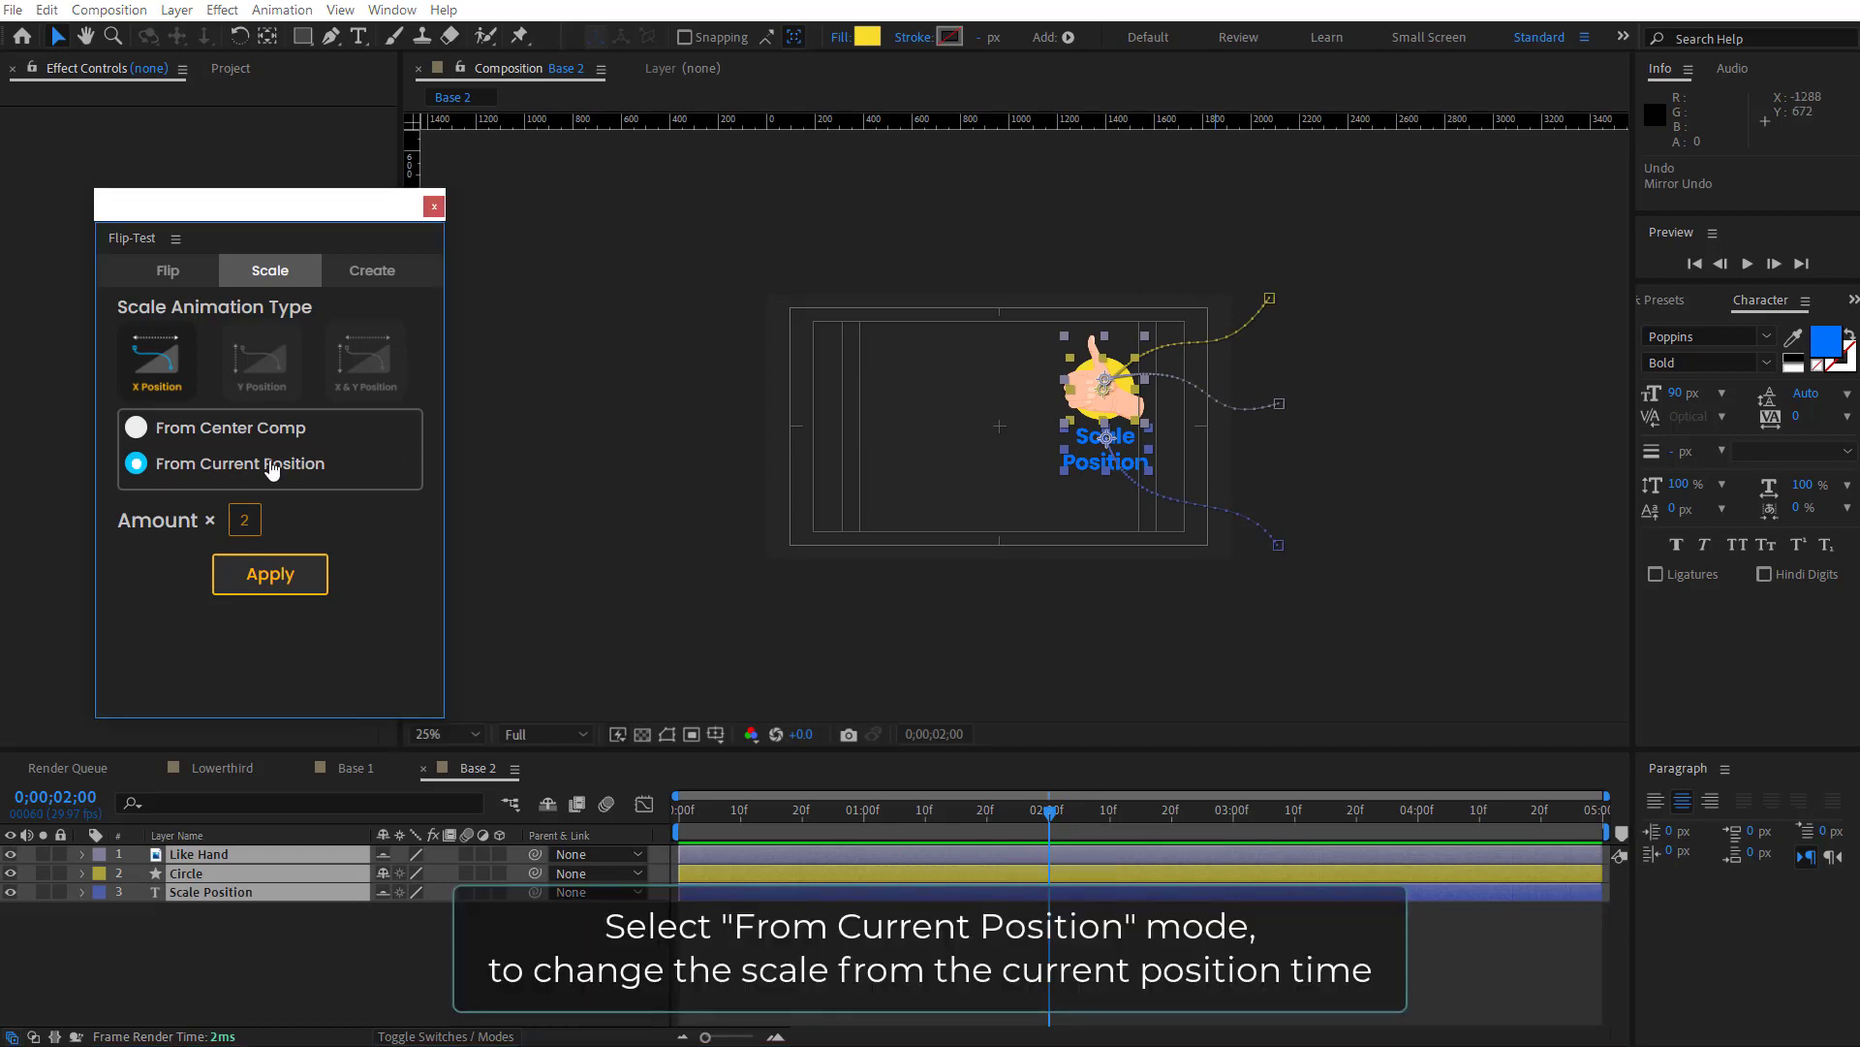
drag(804, 839, 680, 836)
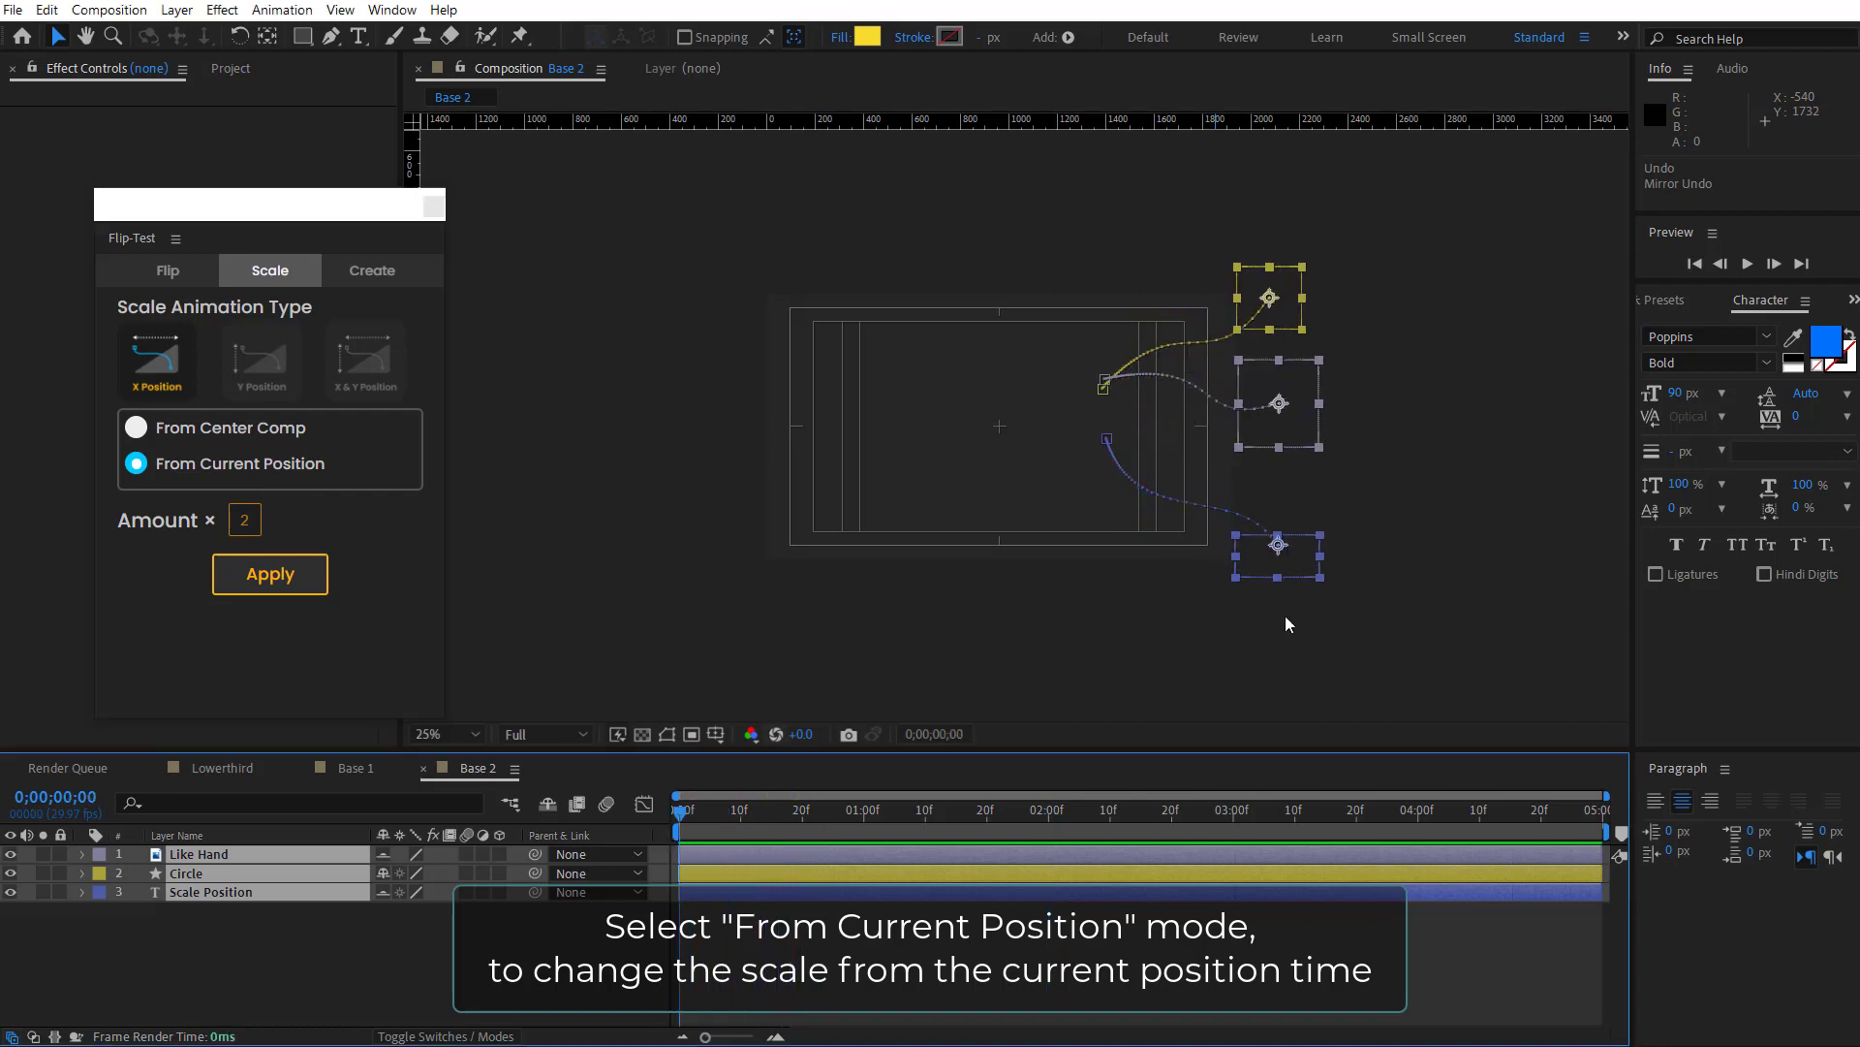
click(279, 575)
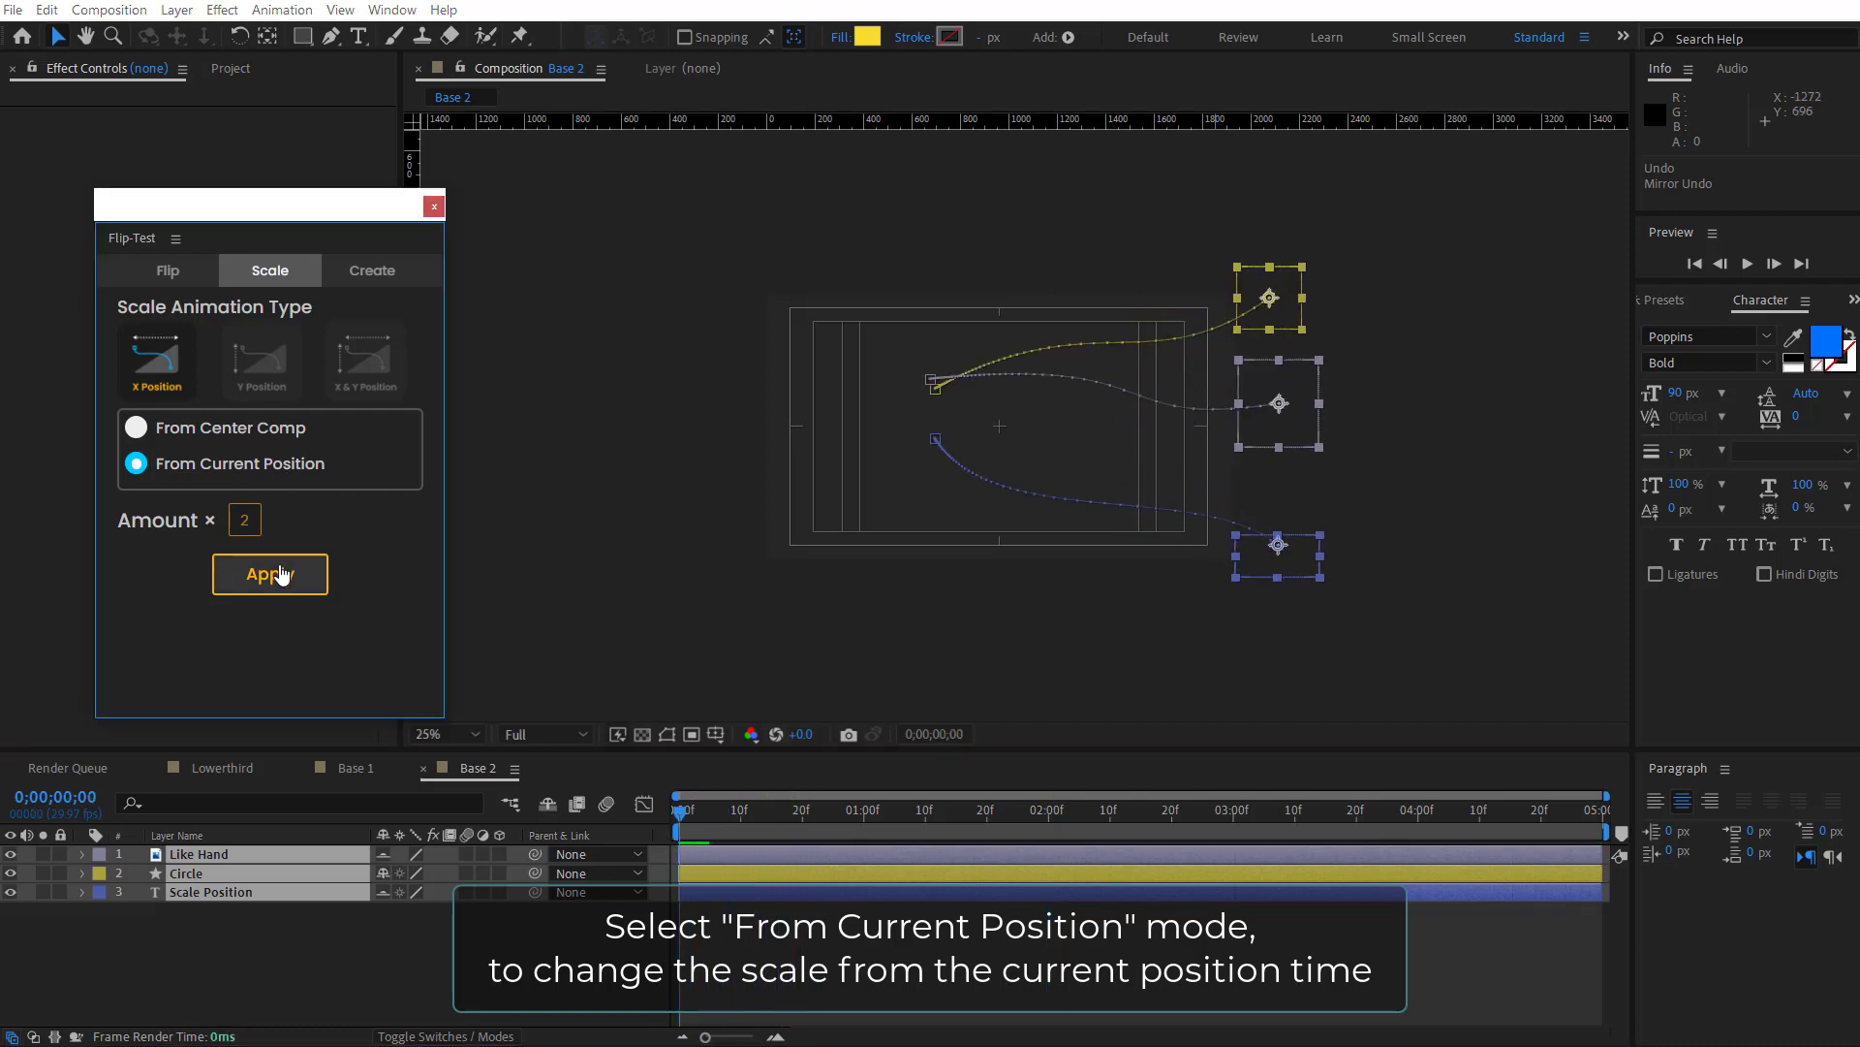
drag(688, 811, 917, 816)
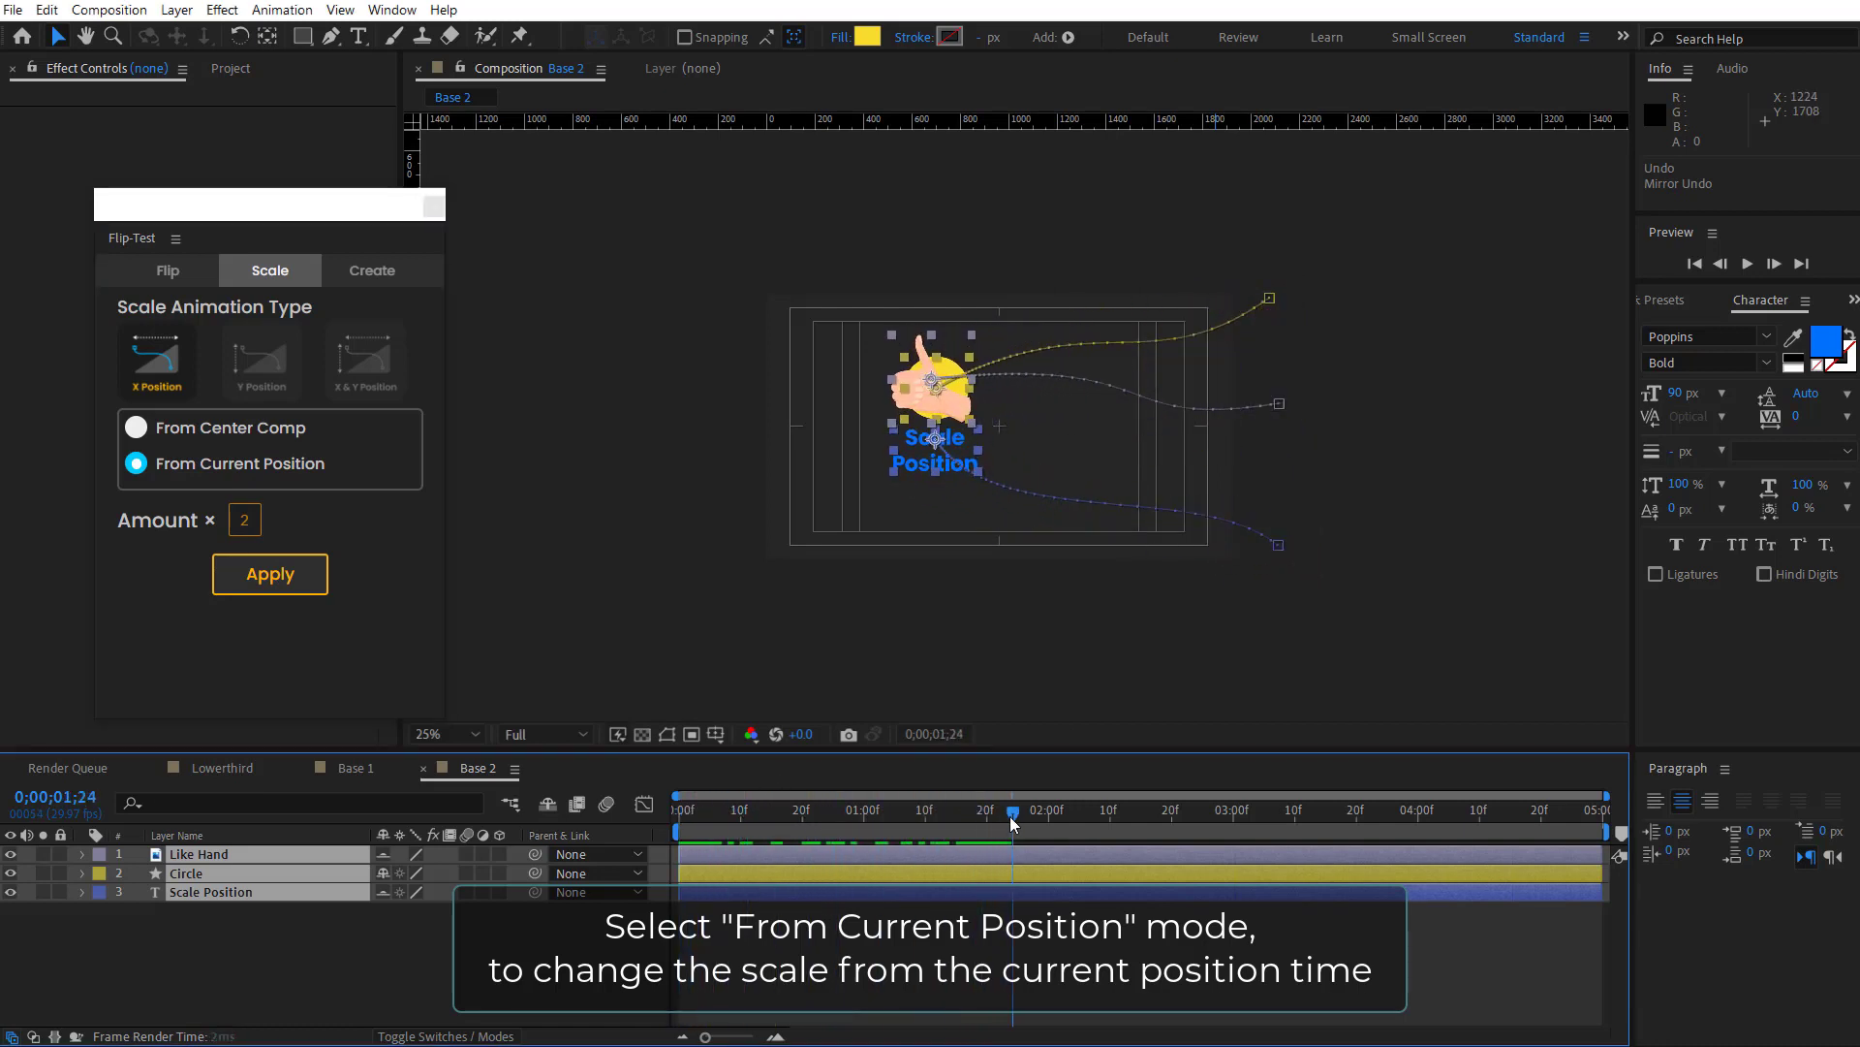
drag(980, 824, 1035, 824)
key(ctrl+z)
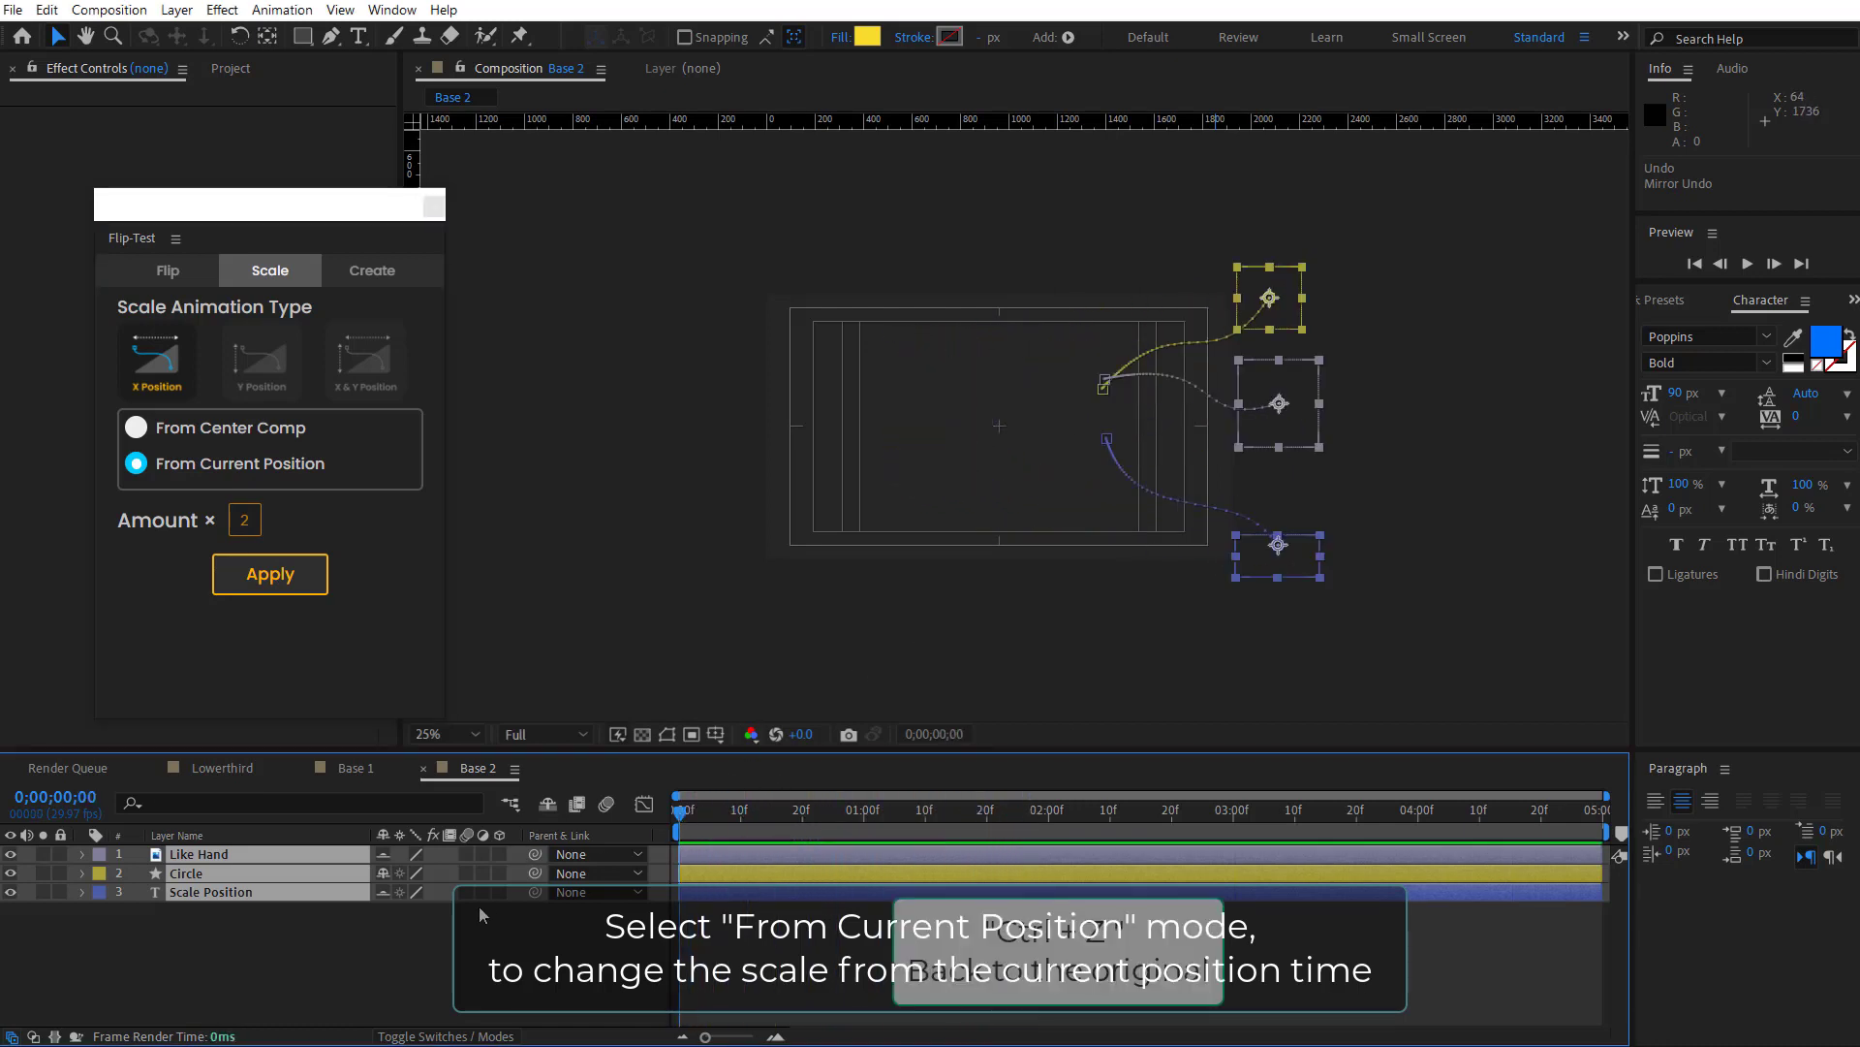
Step: At frame 13, add a vertical guide right of the frame, apply the scale, and preview the paths
drag(700, 813, 763, 810)
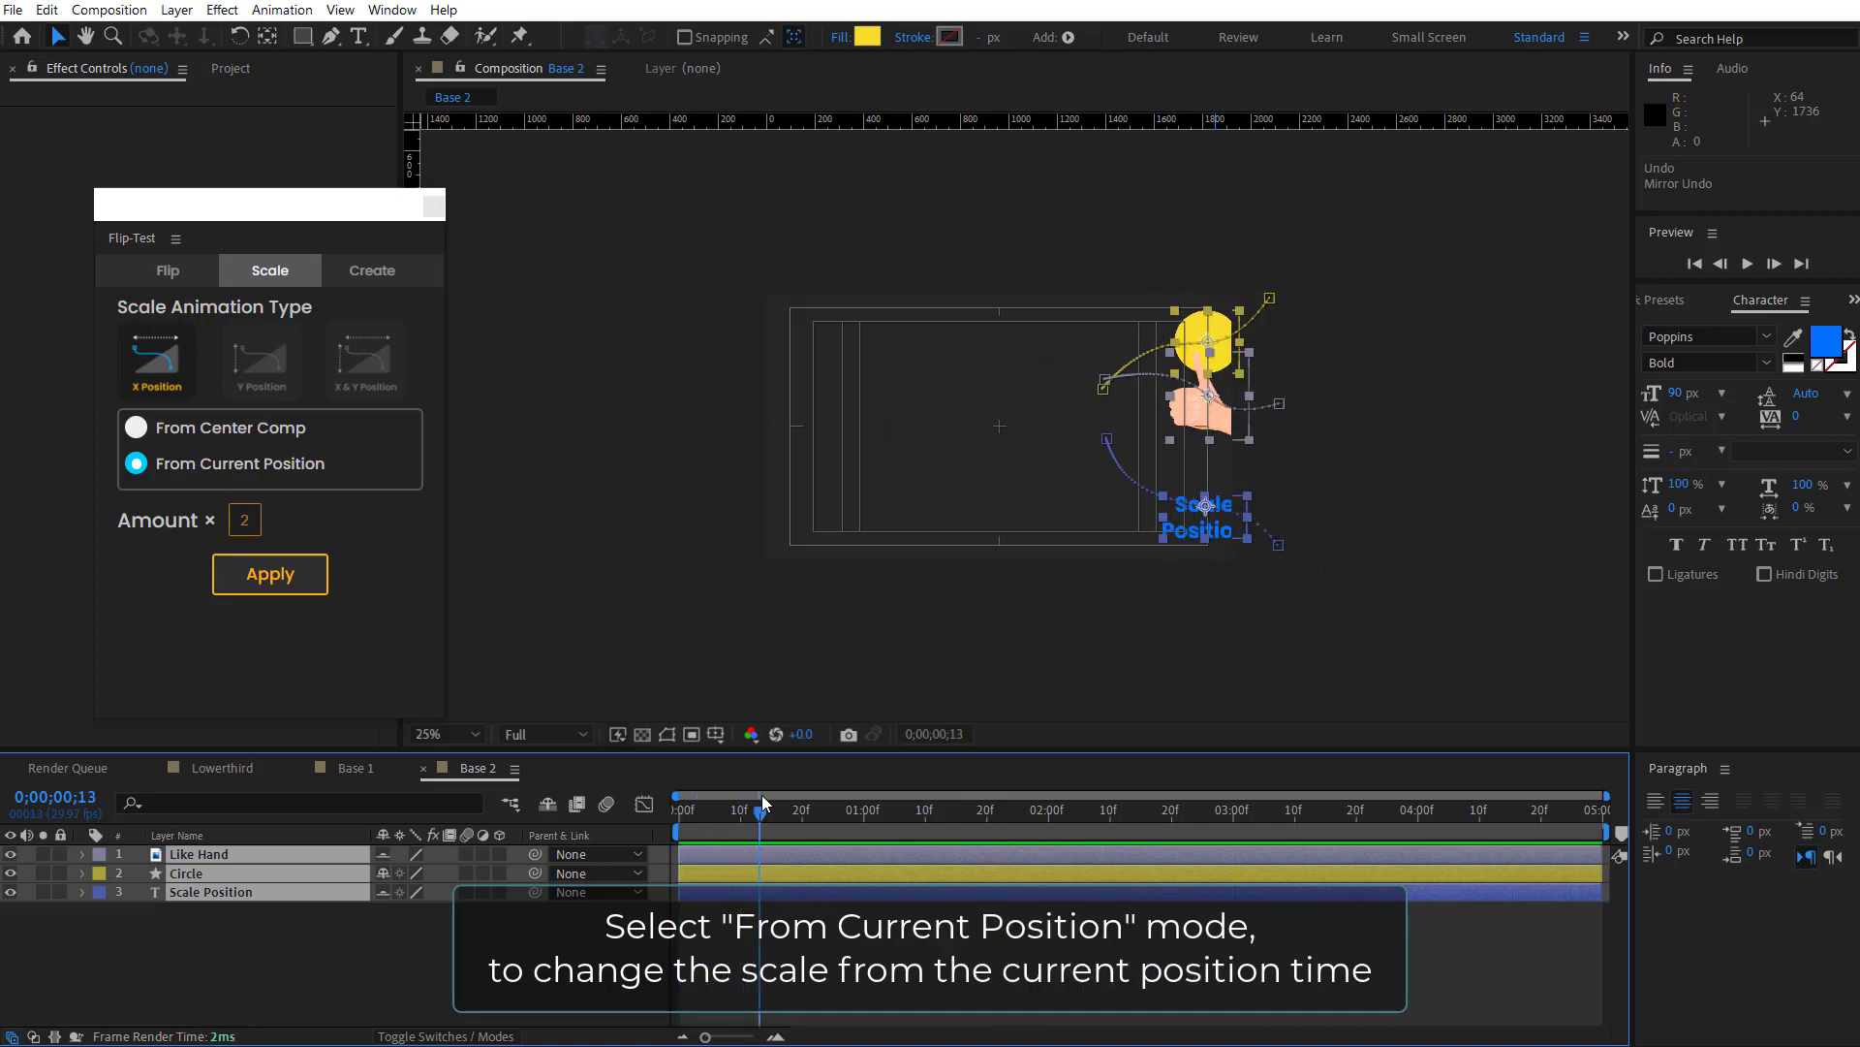
drag(417, 165, 1210, 419)
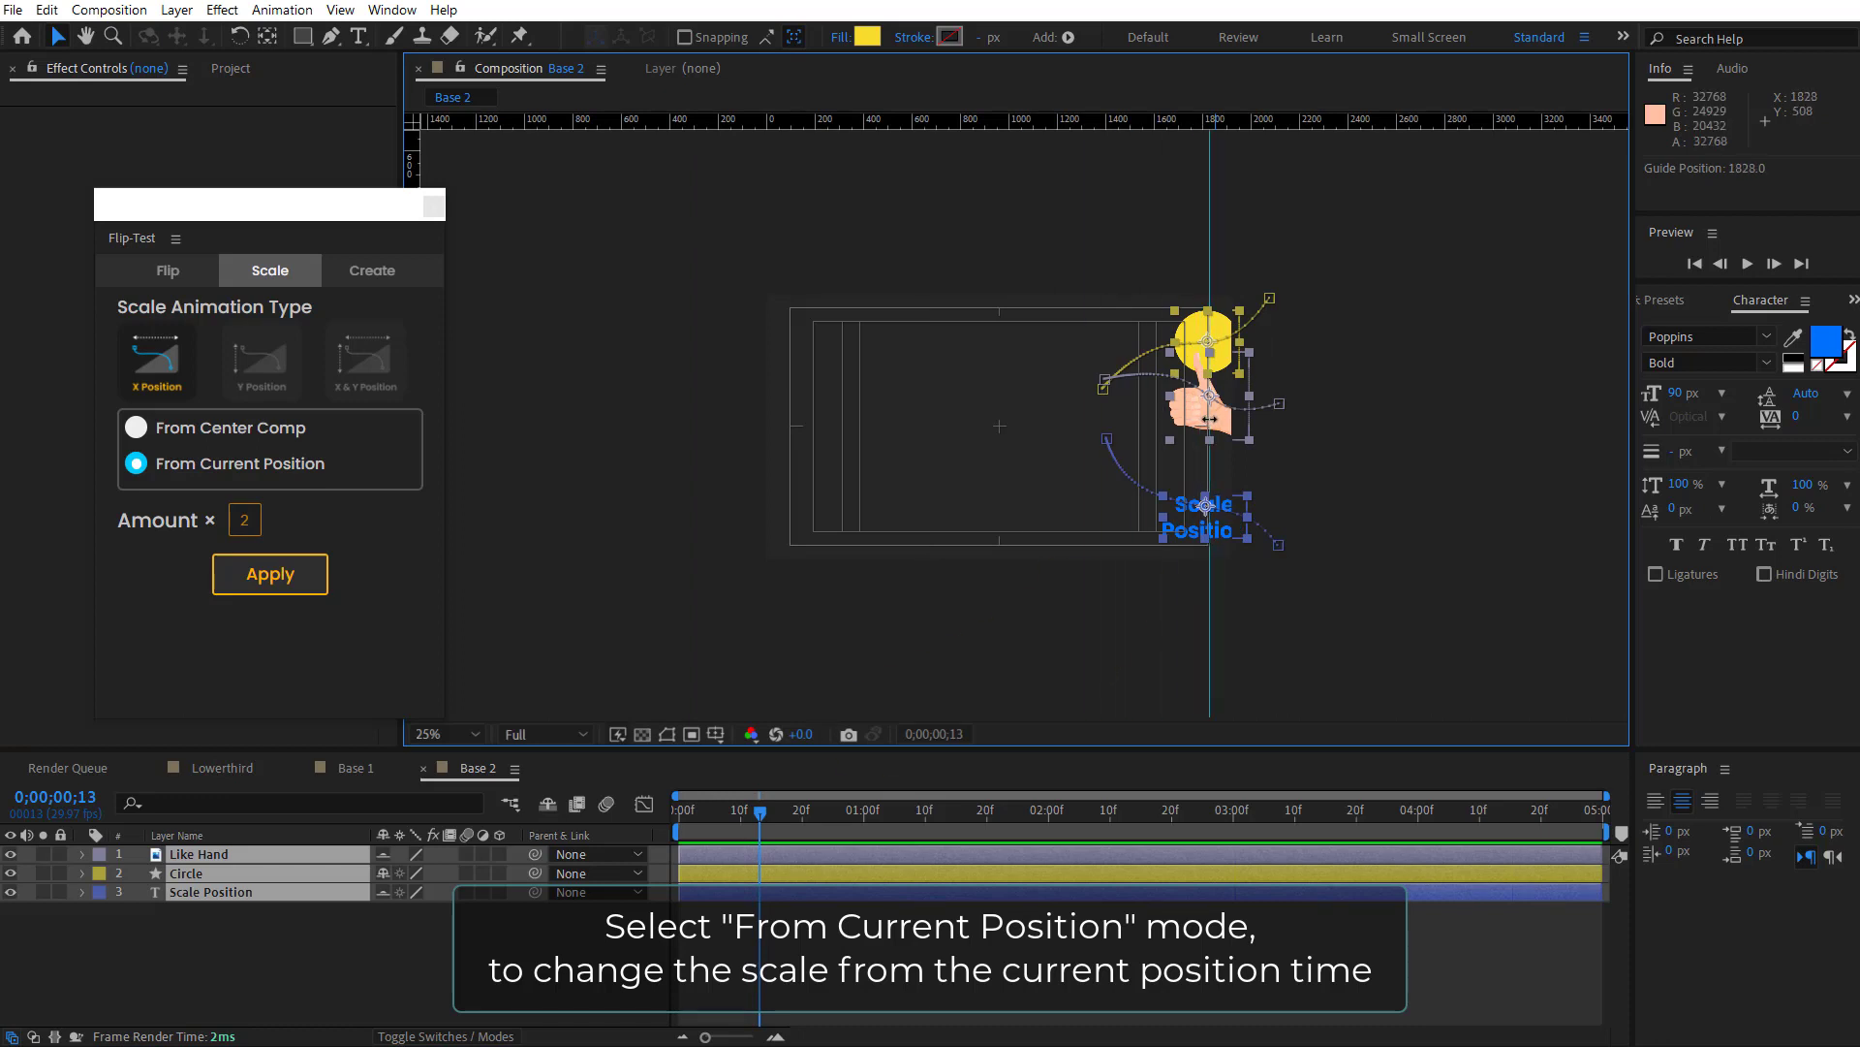
click(284, 579)
drag(754, 822, 992, 835)
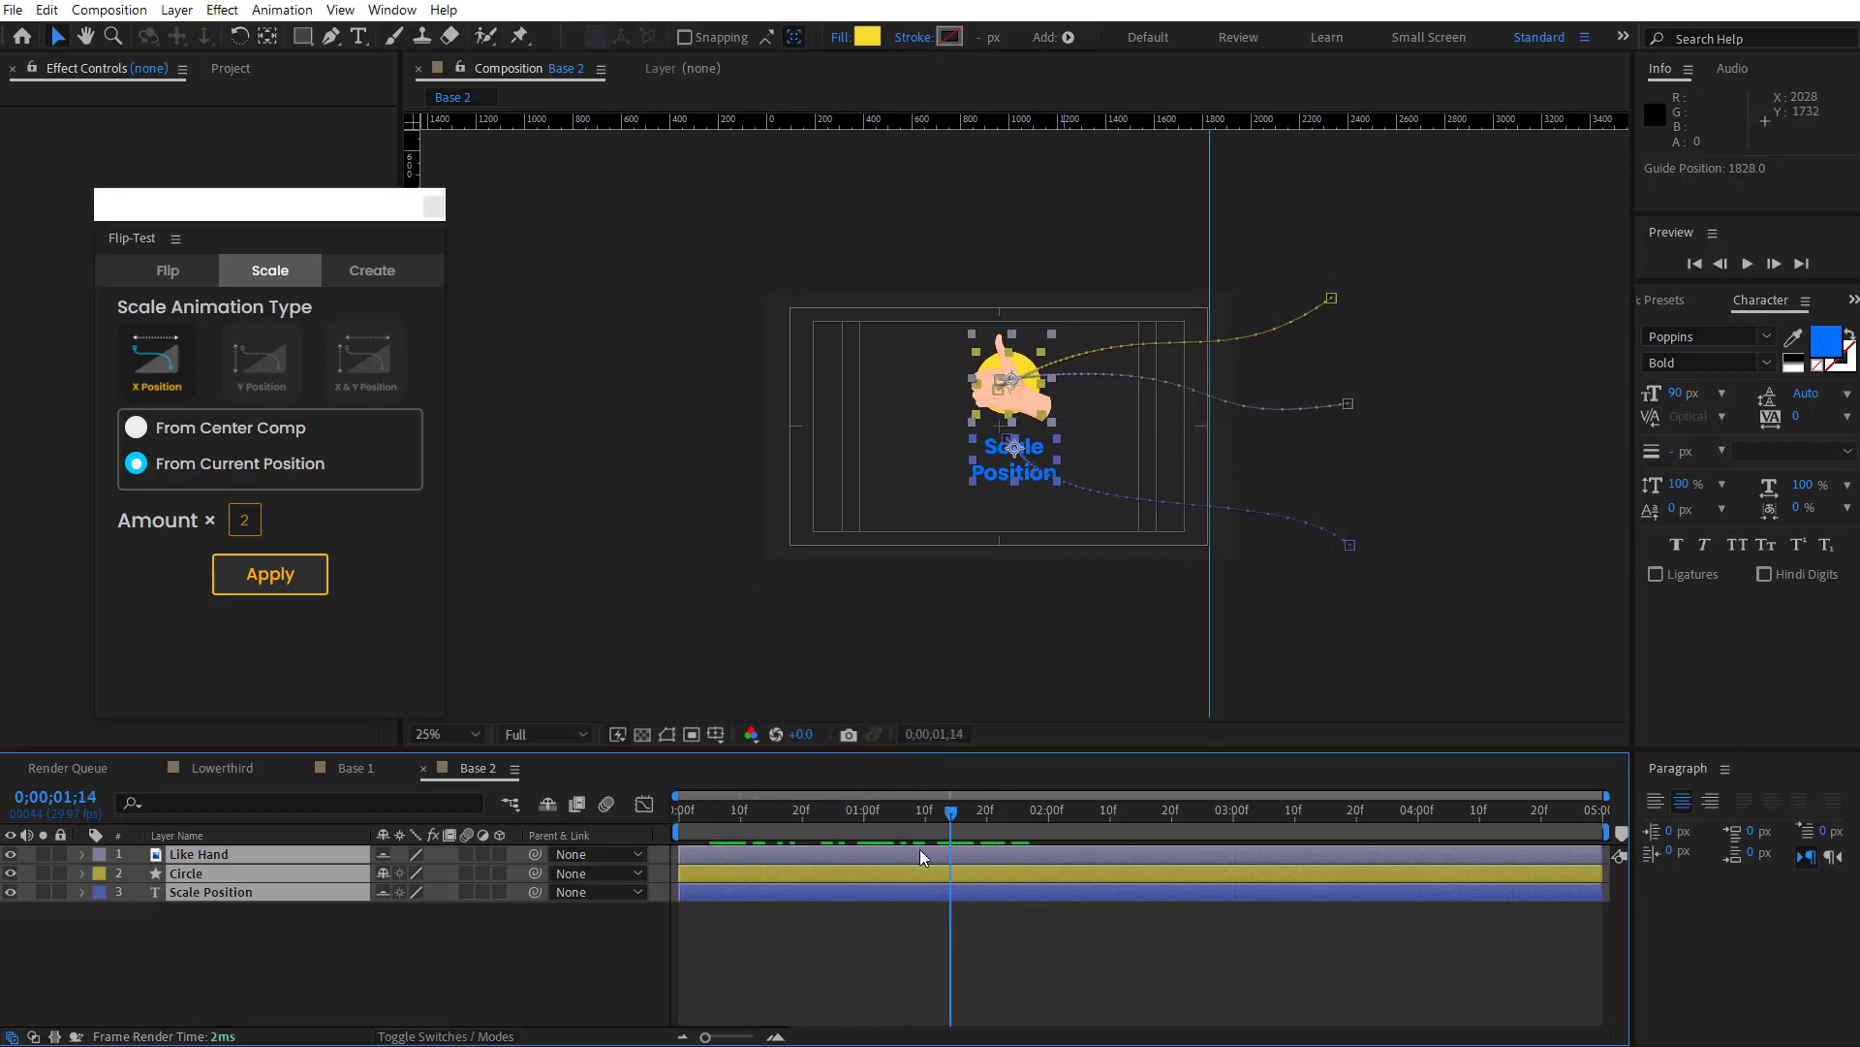
mouse_move(991, 835)
mouse_down()
mouse_move(737, 848)
mouse_move(865, 847)
mouse_up()
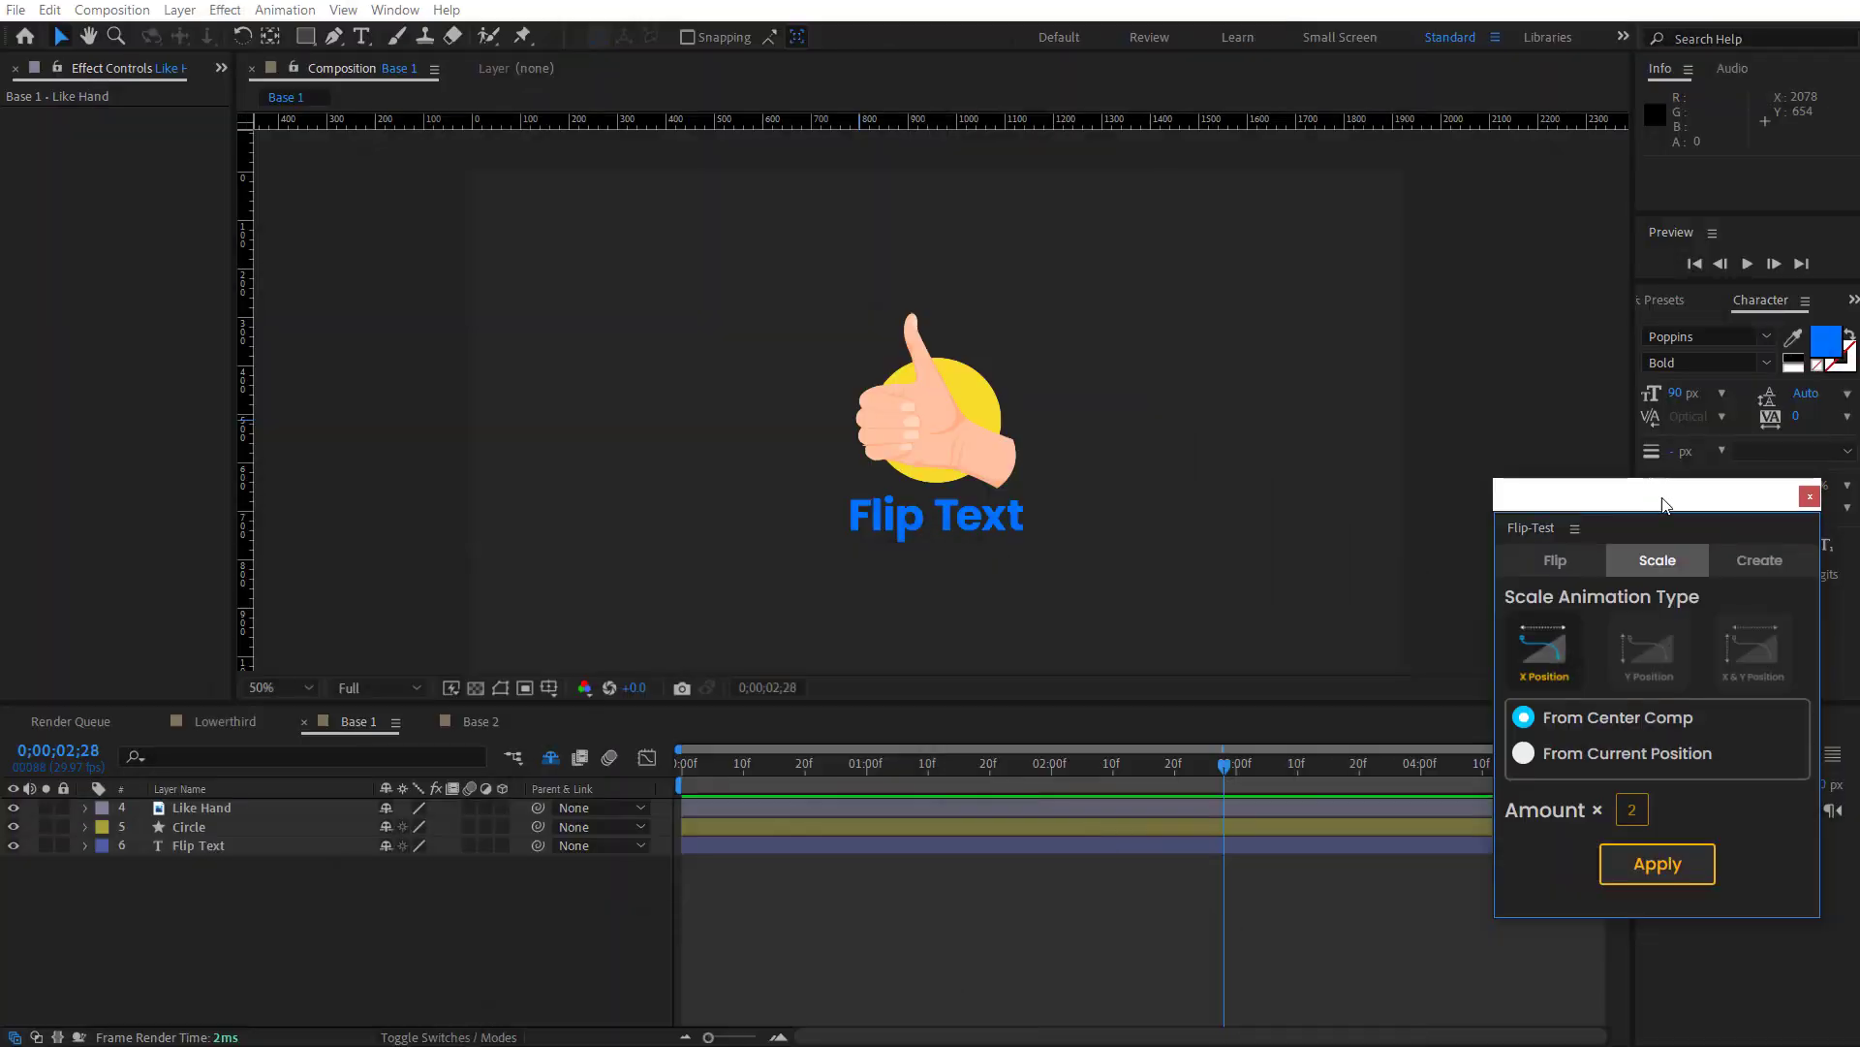
Step: Open the Create options, hide Circle and Flip Text, and show Like Hand's position keyframes
click(1760, 572)
drag(247, 936, 110, 796)
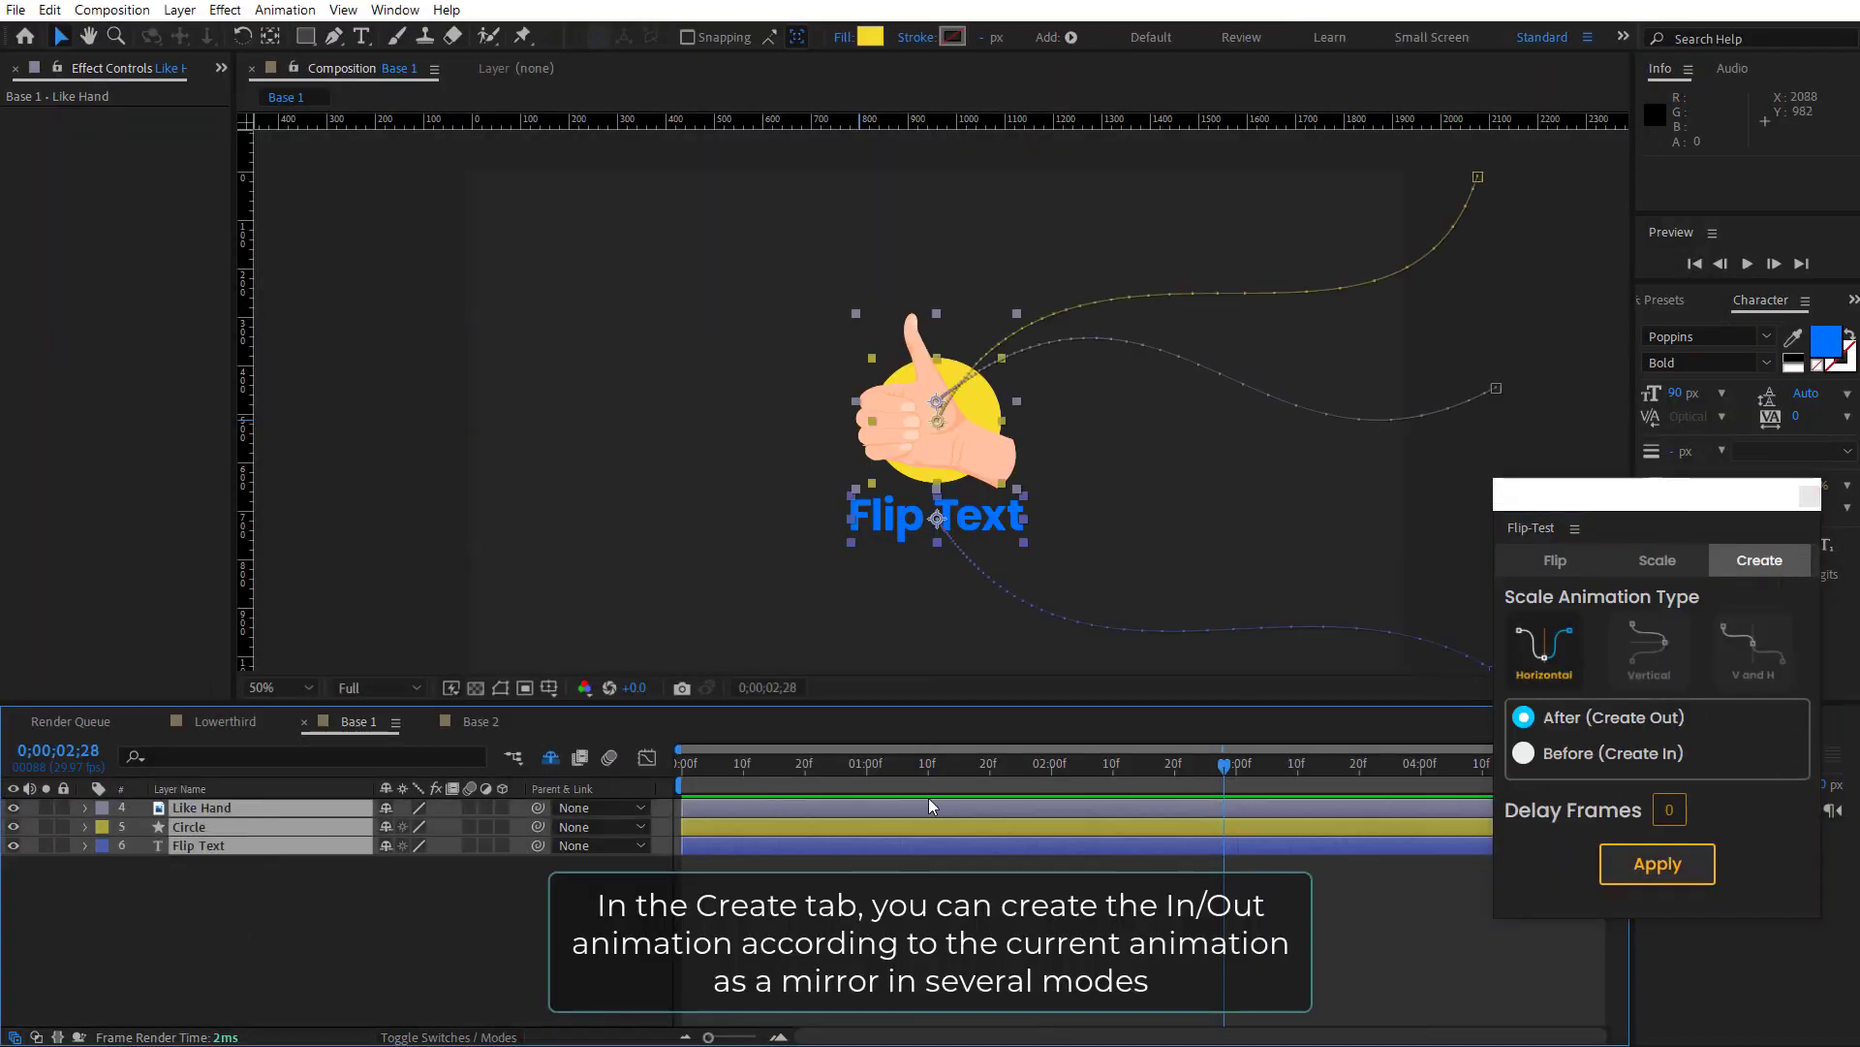
drag(1073, 790, 1264, 803)
click(269, 889)
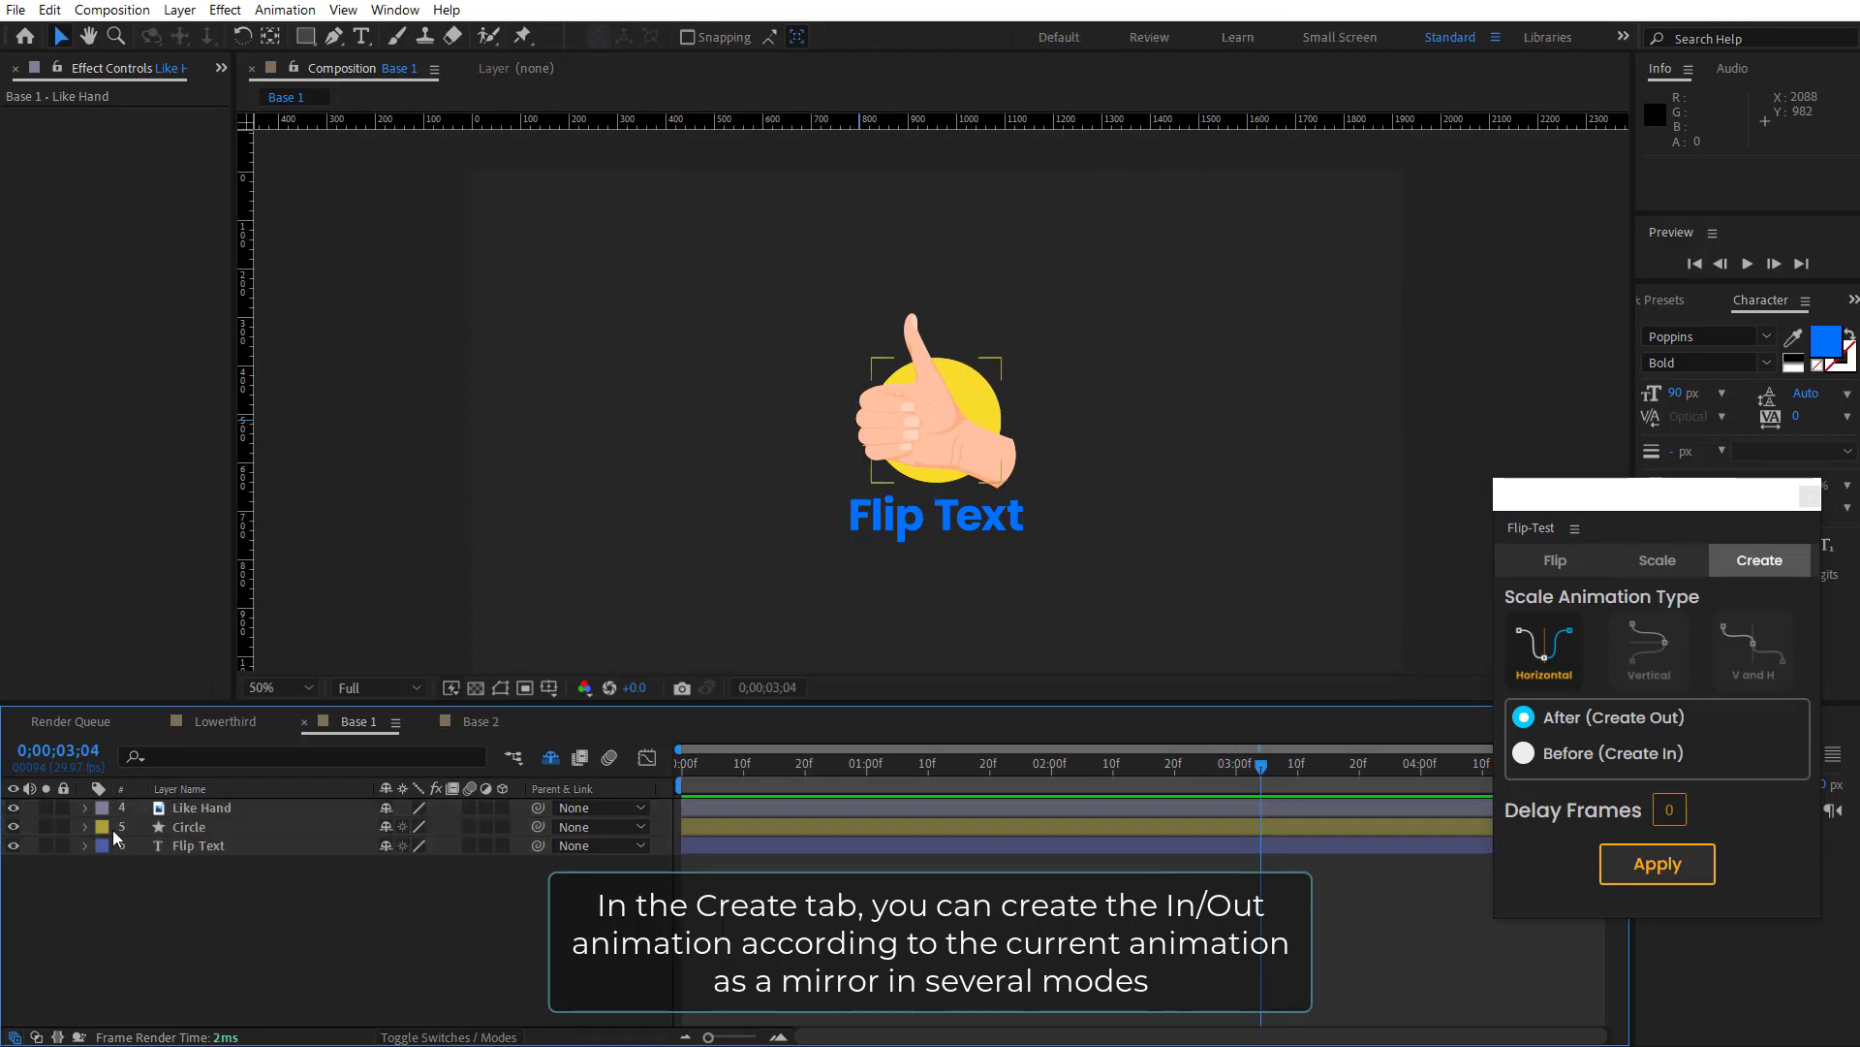
drag(16, 829, 13, 845)
click(222, 811)
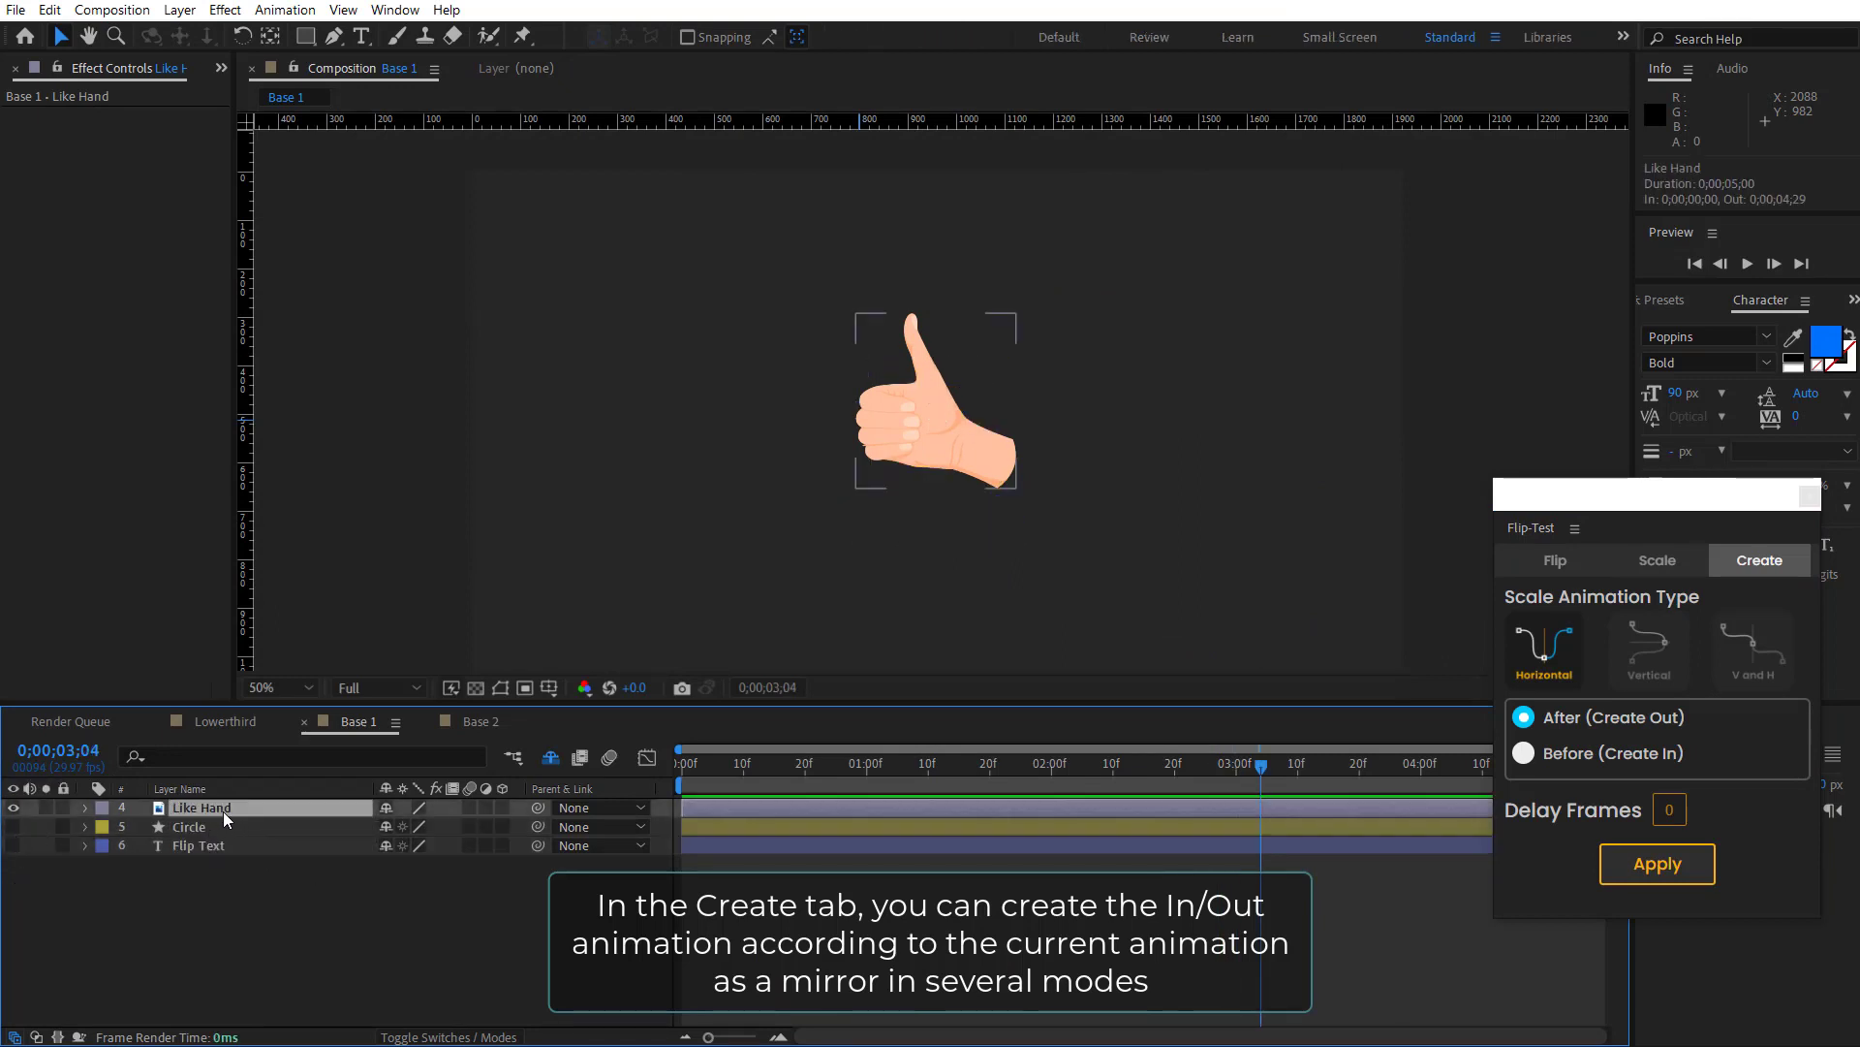
mouse_move(991, 772)
mouse_down()
mouse_move(932, 781)
mouse_move(1057, 806)
mouse_up()
key(p)
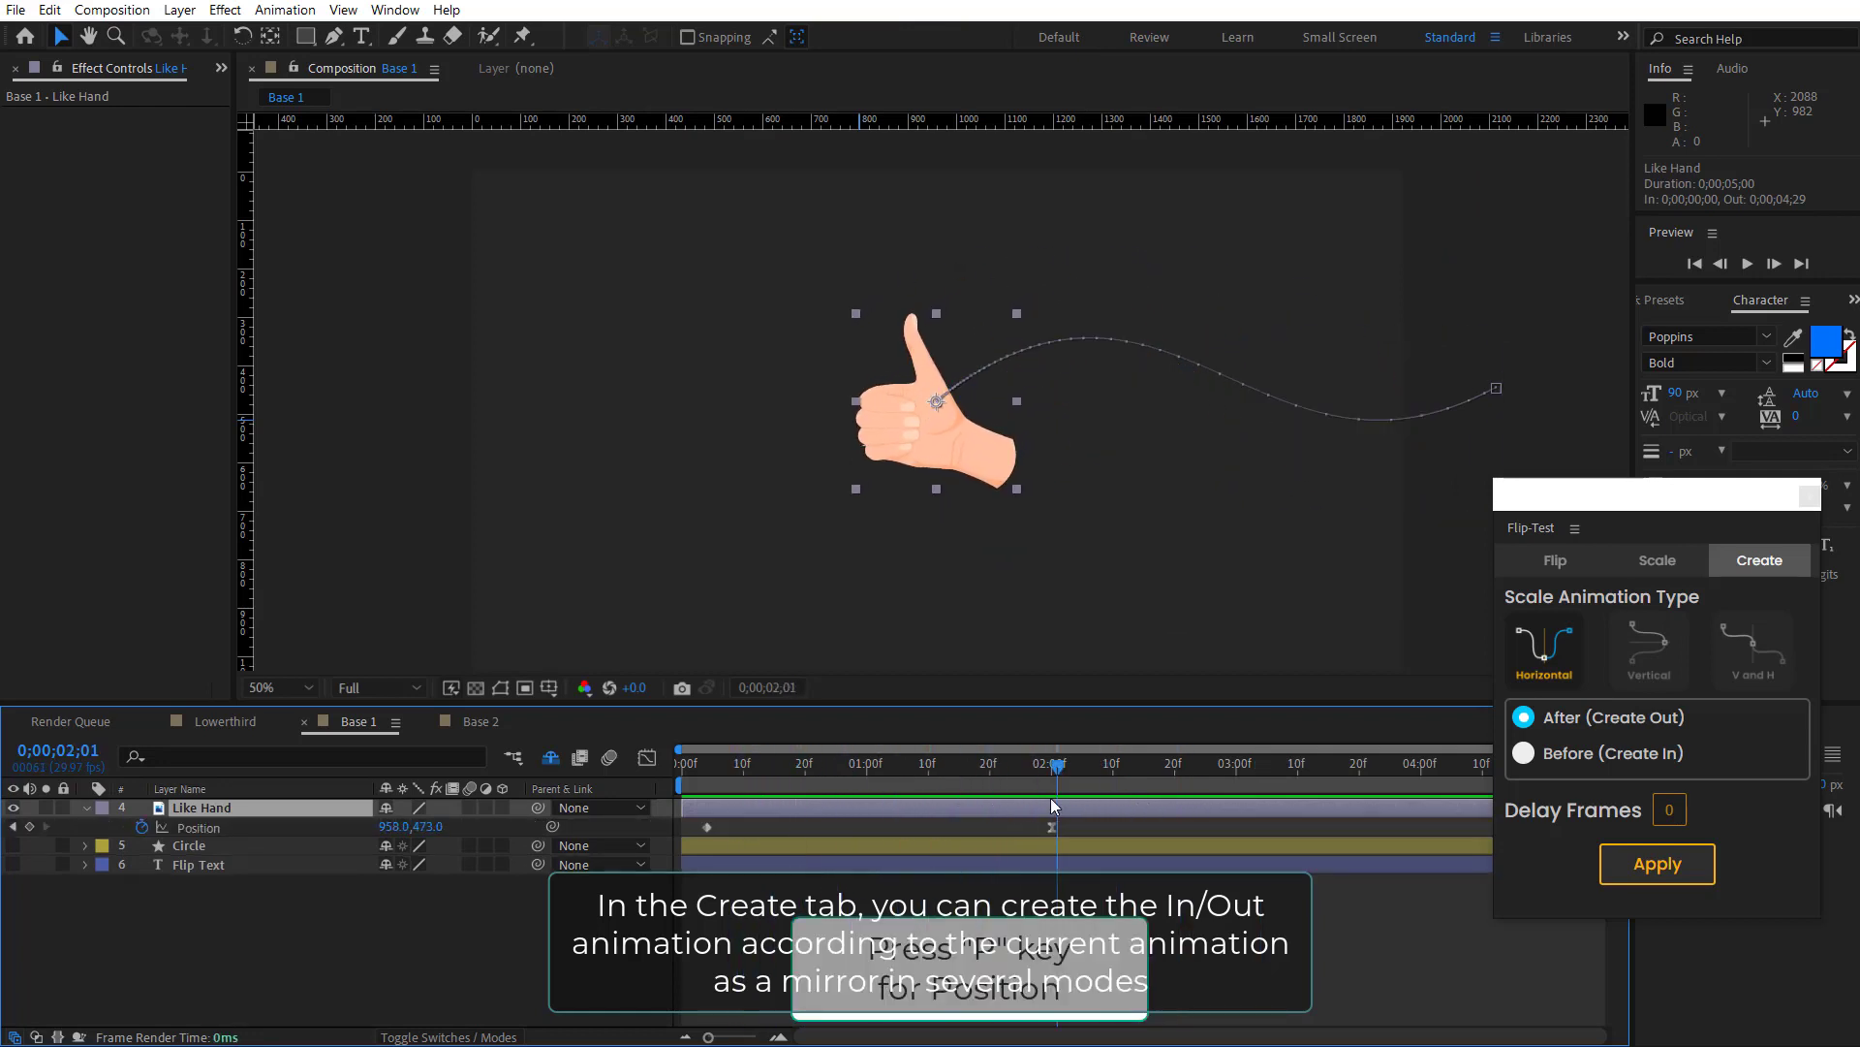
Step: Create a Horizontal/After mirrored copy of Like Hand with 10 delay frames and preview it
click(1654, 822)
text(10)
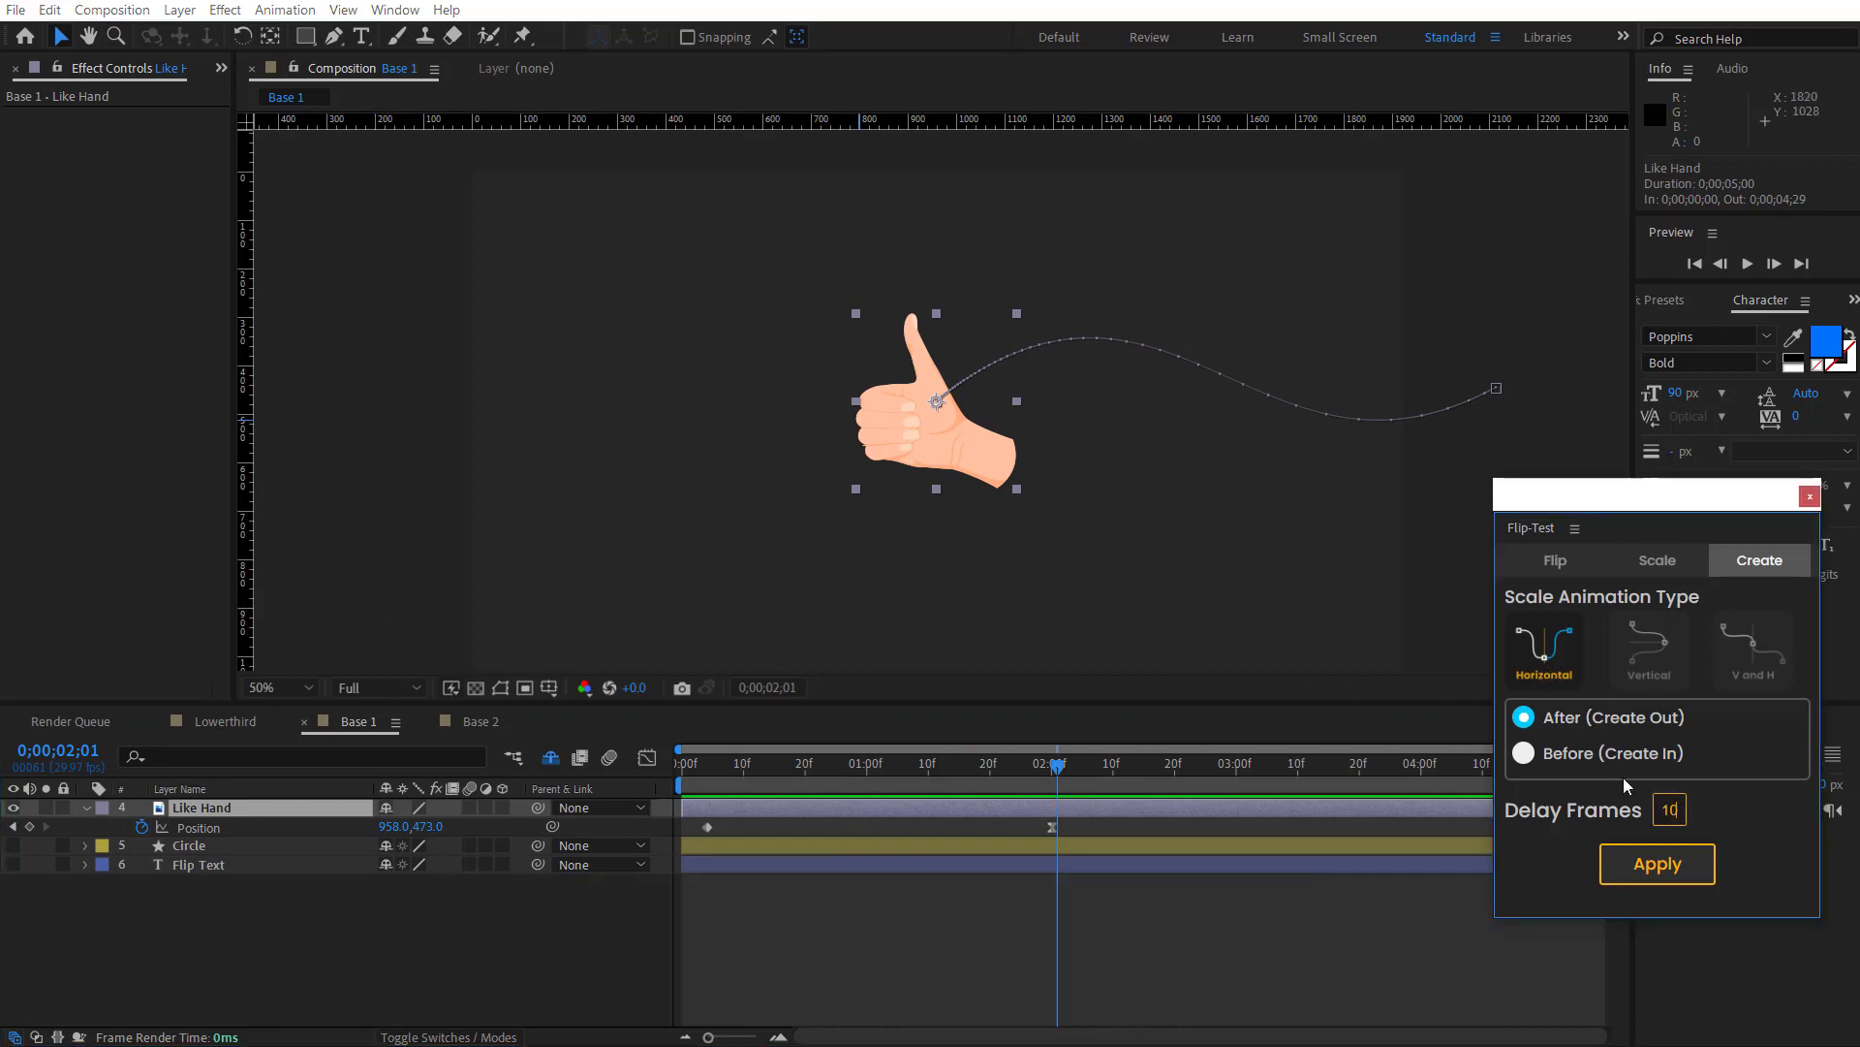
click(1671, 875)
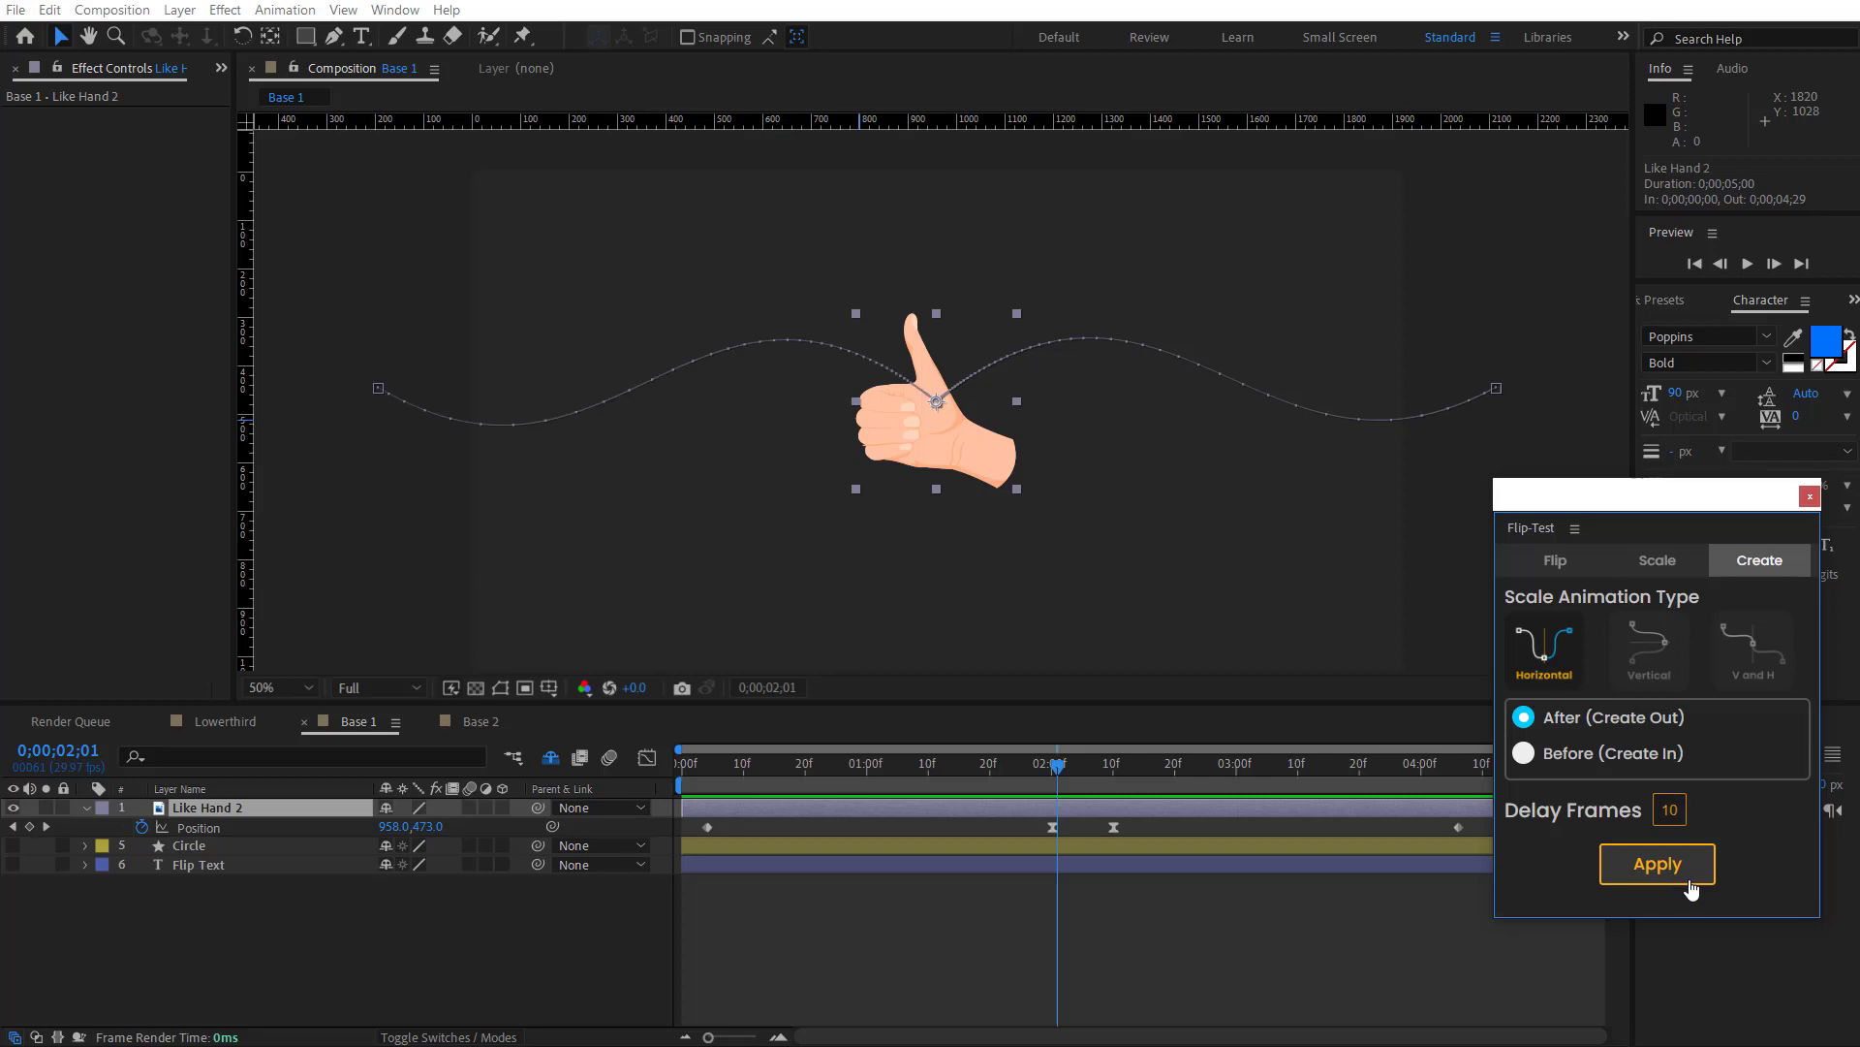
mouse_move(1063, 776)
mouse_down()
mouse_move(1156, 775)
mouse_move(1159, 826)
mouse_move(962, 824)
mouse_move(1099, 834)
mouse_up()
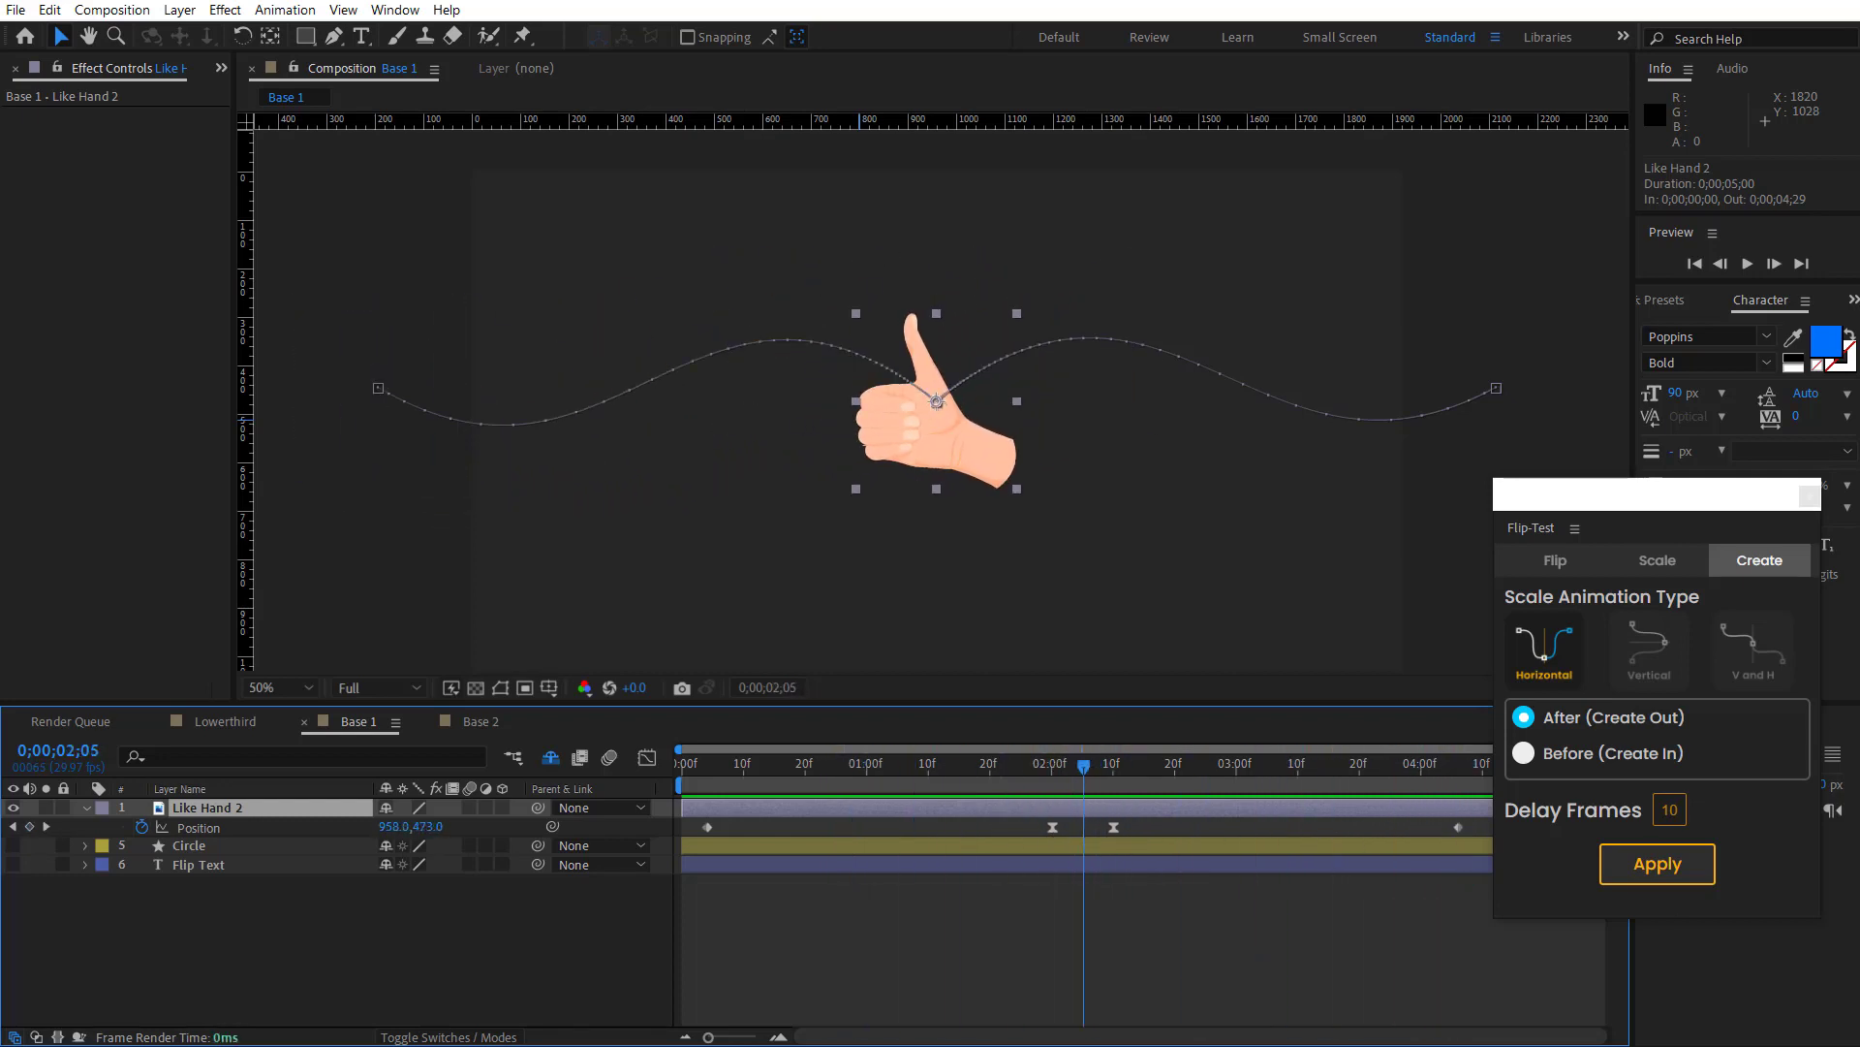
click(1670, 810)
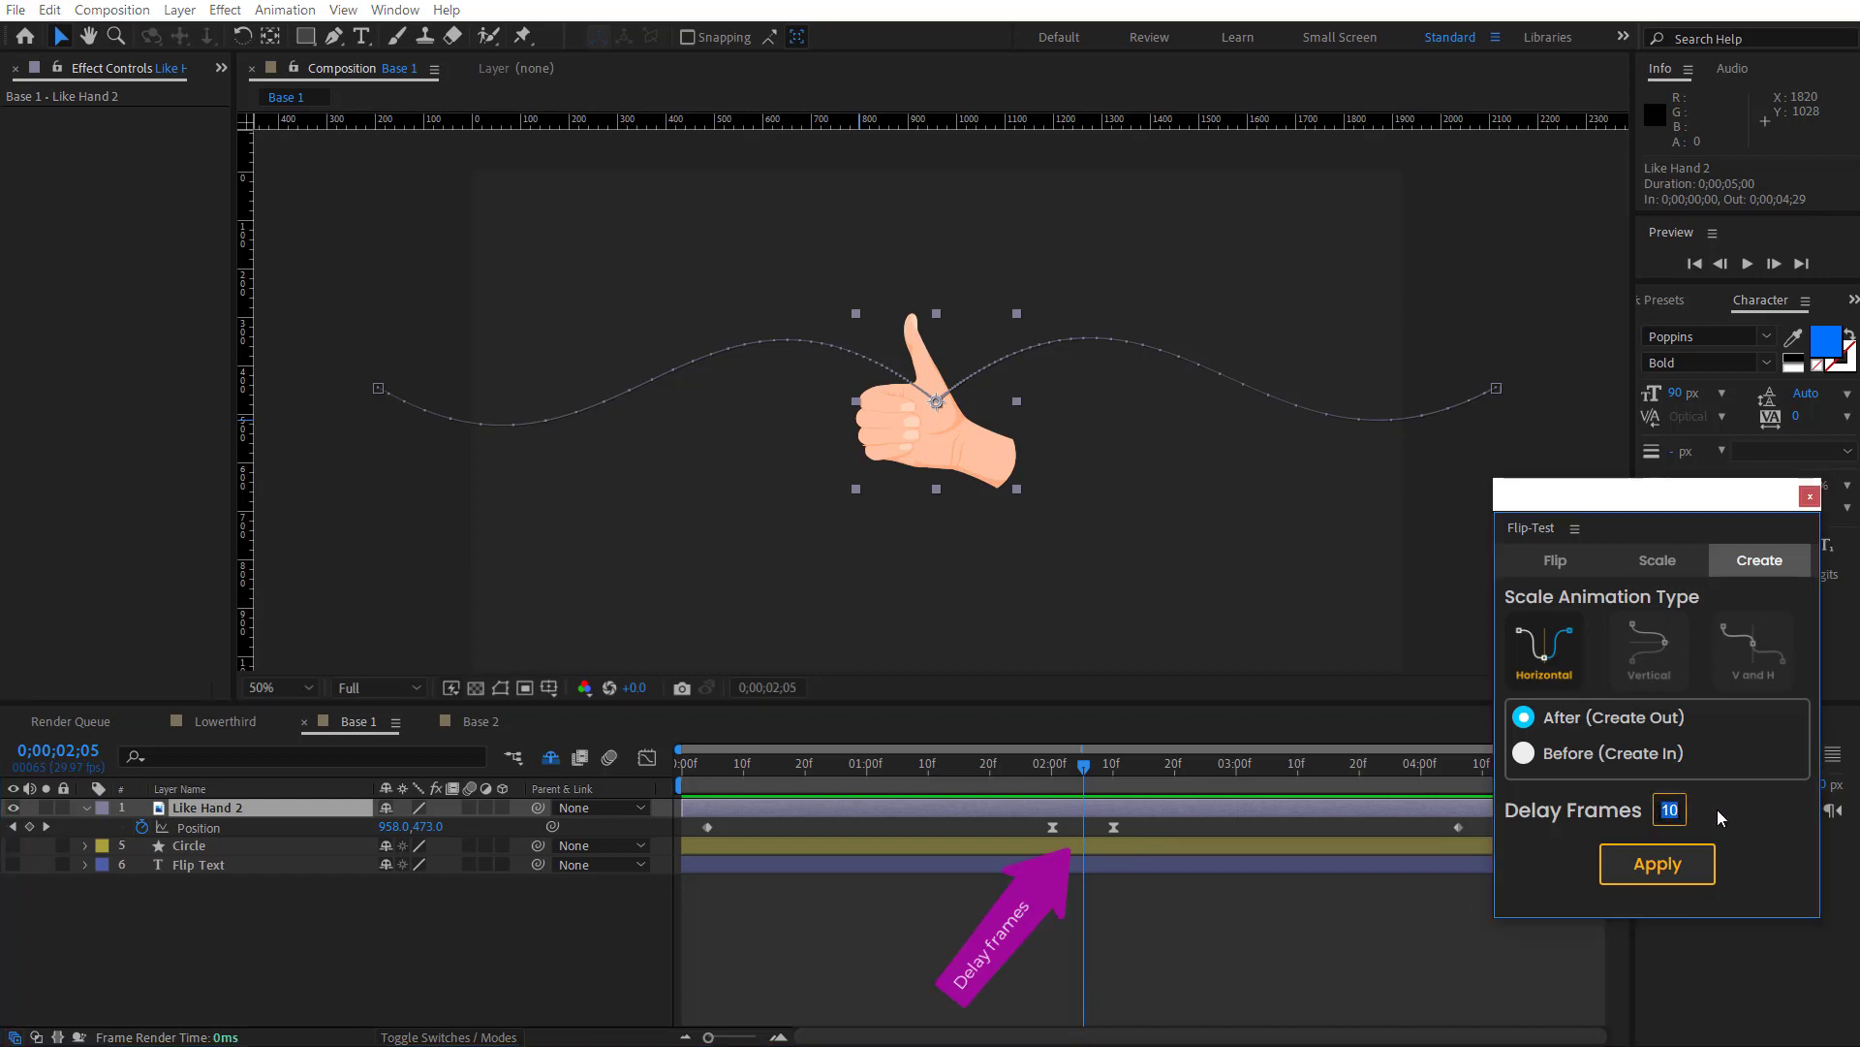
Step: Add mirrored out-animations to the Circle and Flip Text layers and preview all three layers
click(86, 808)
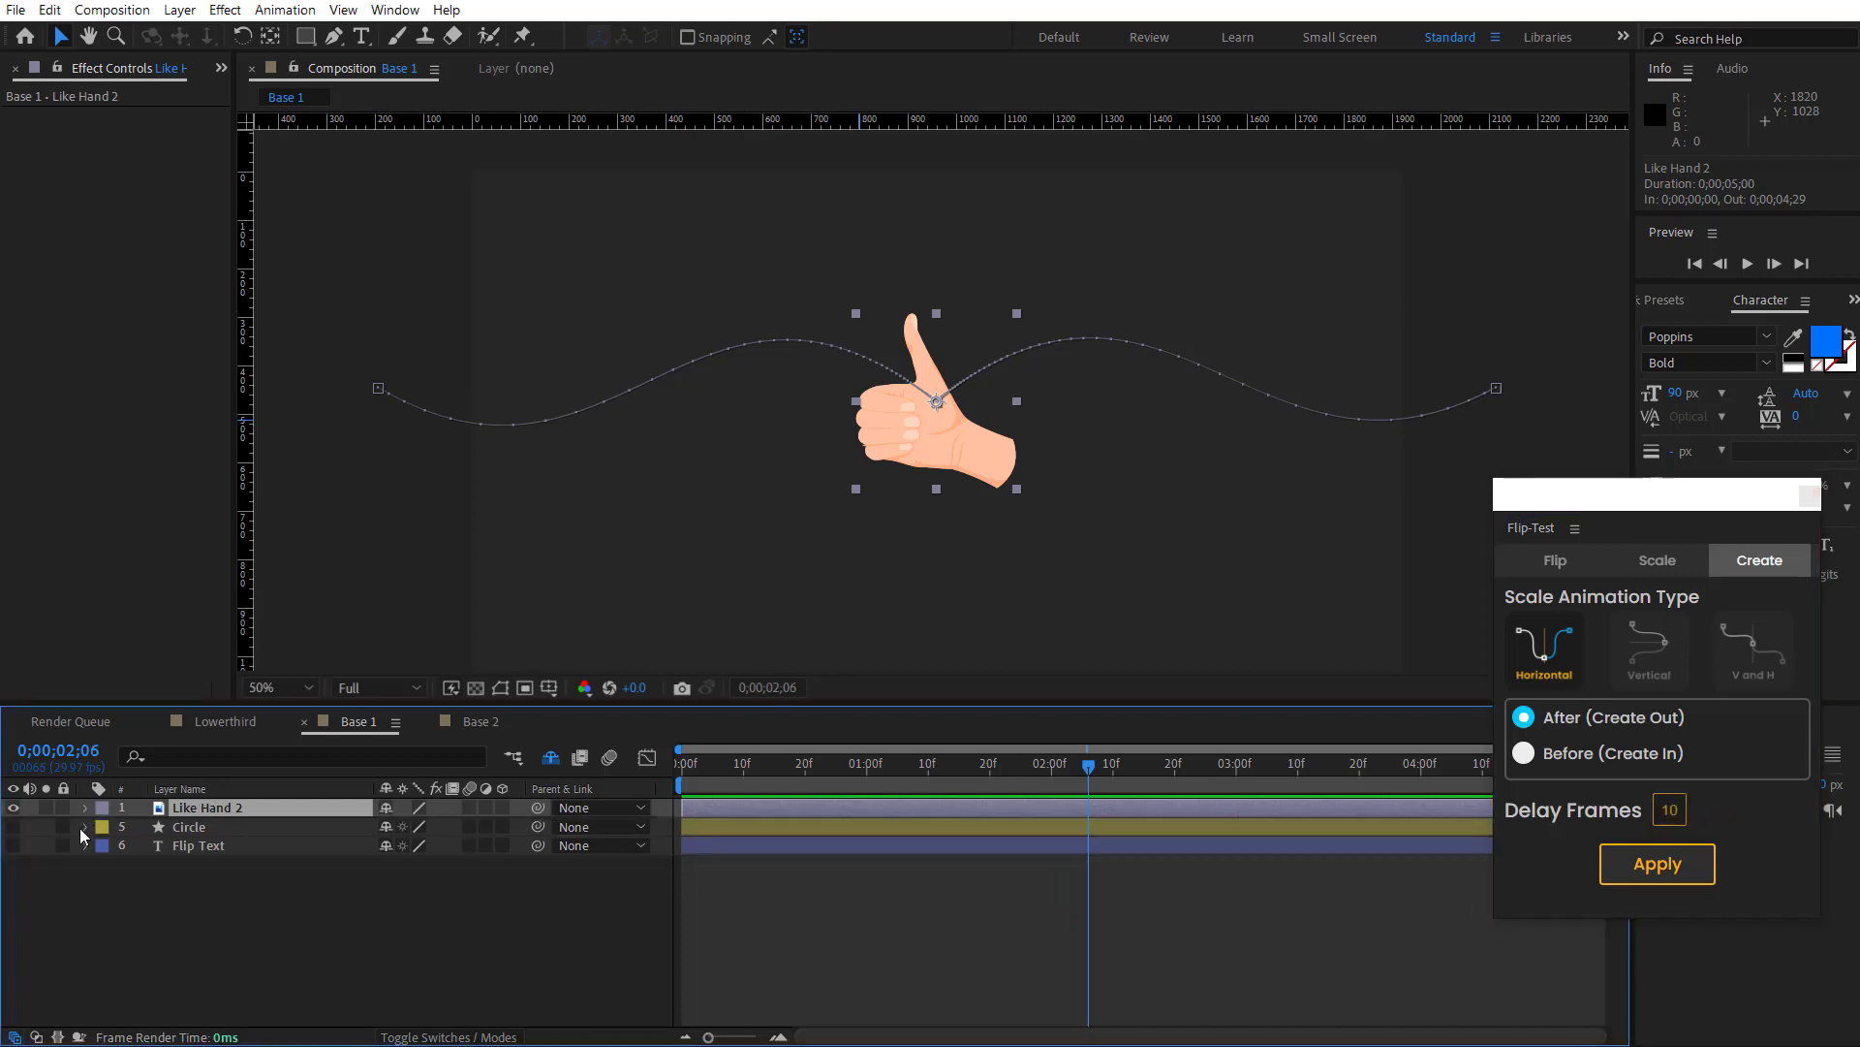
drag(257, 897, 13, 845)
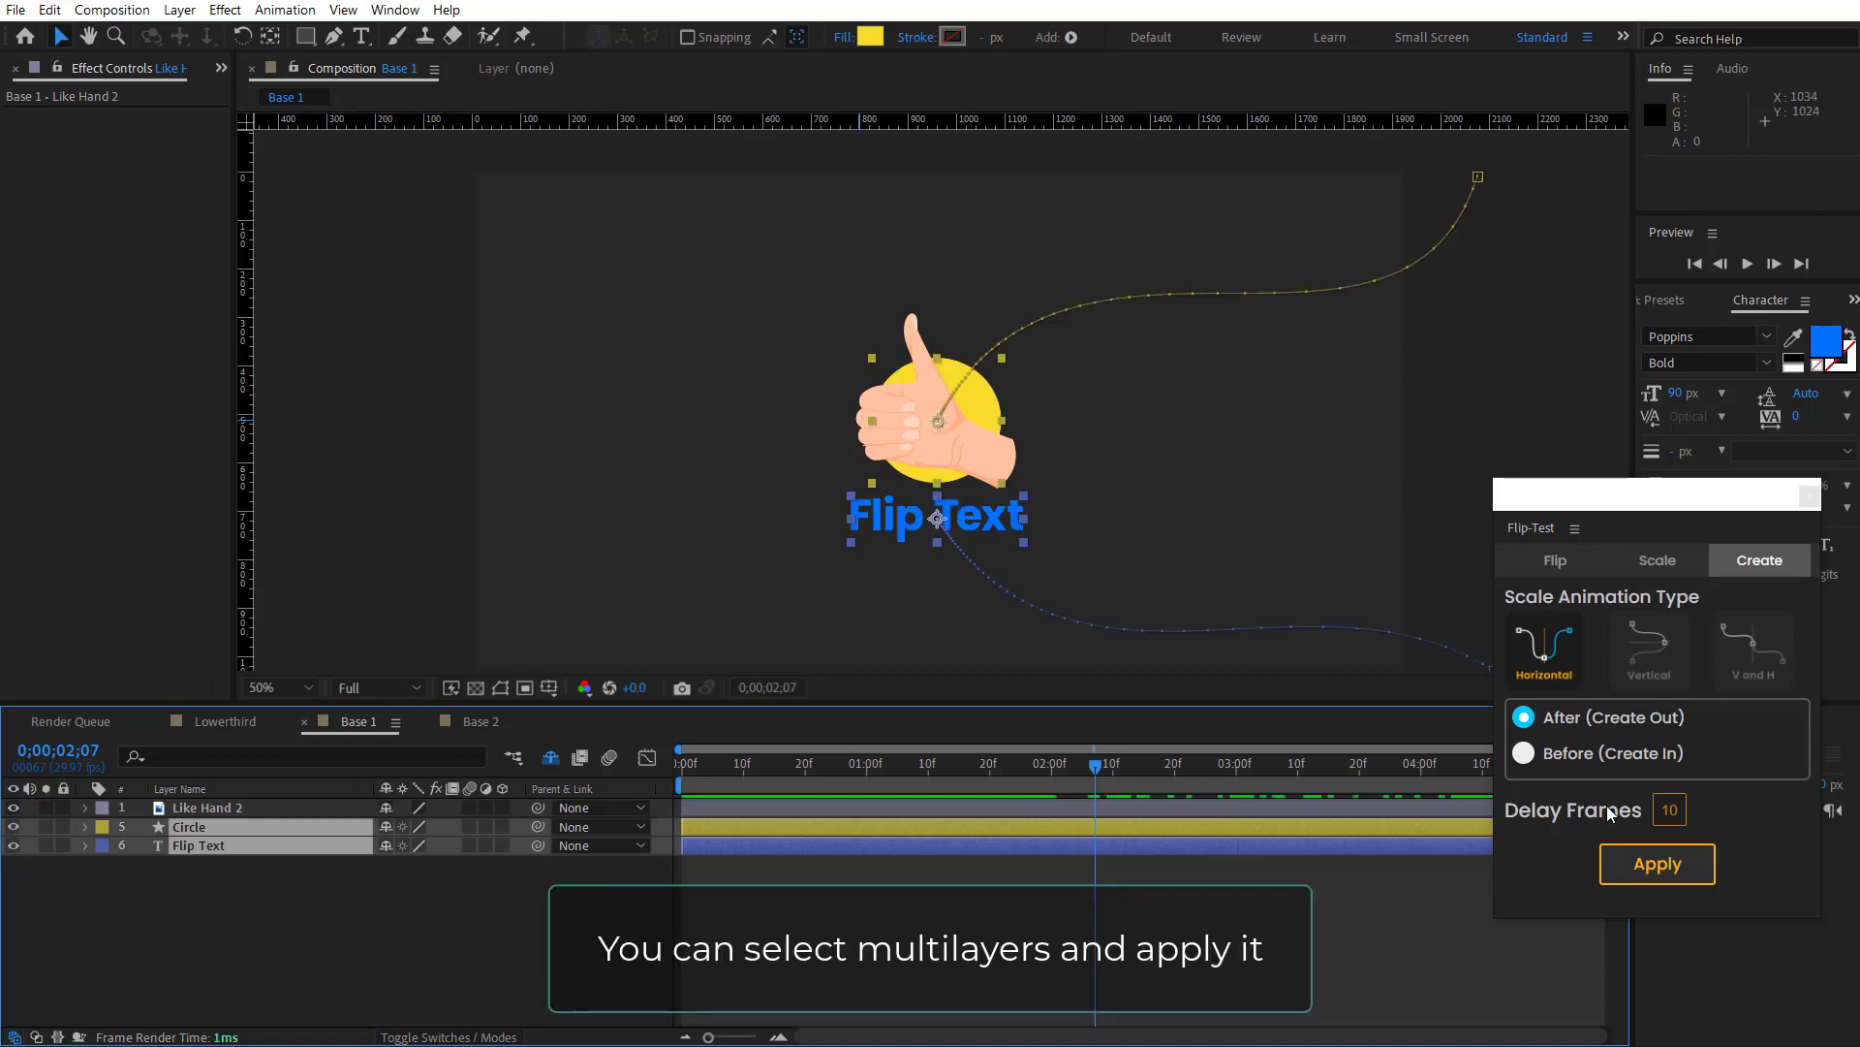
click(1680, 868)
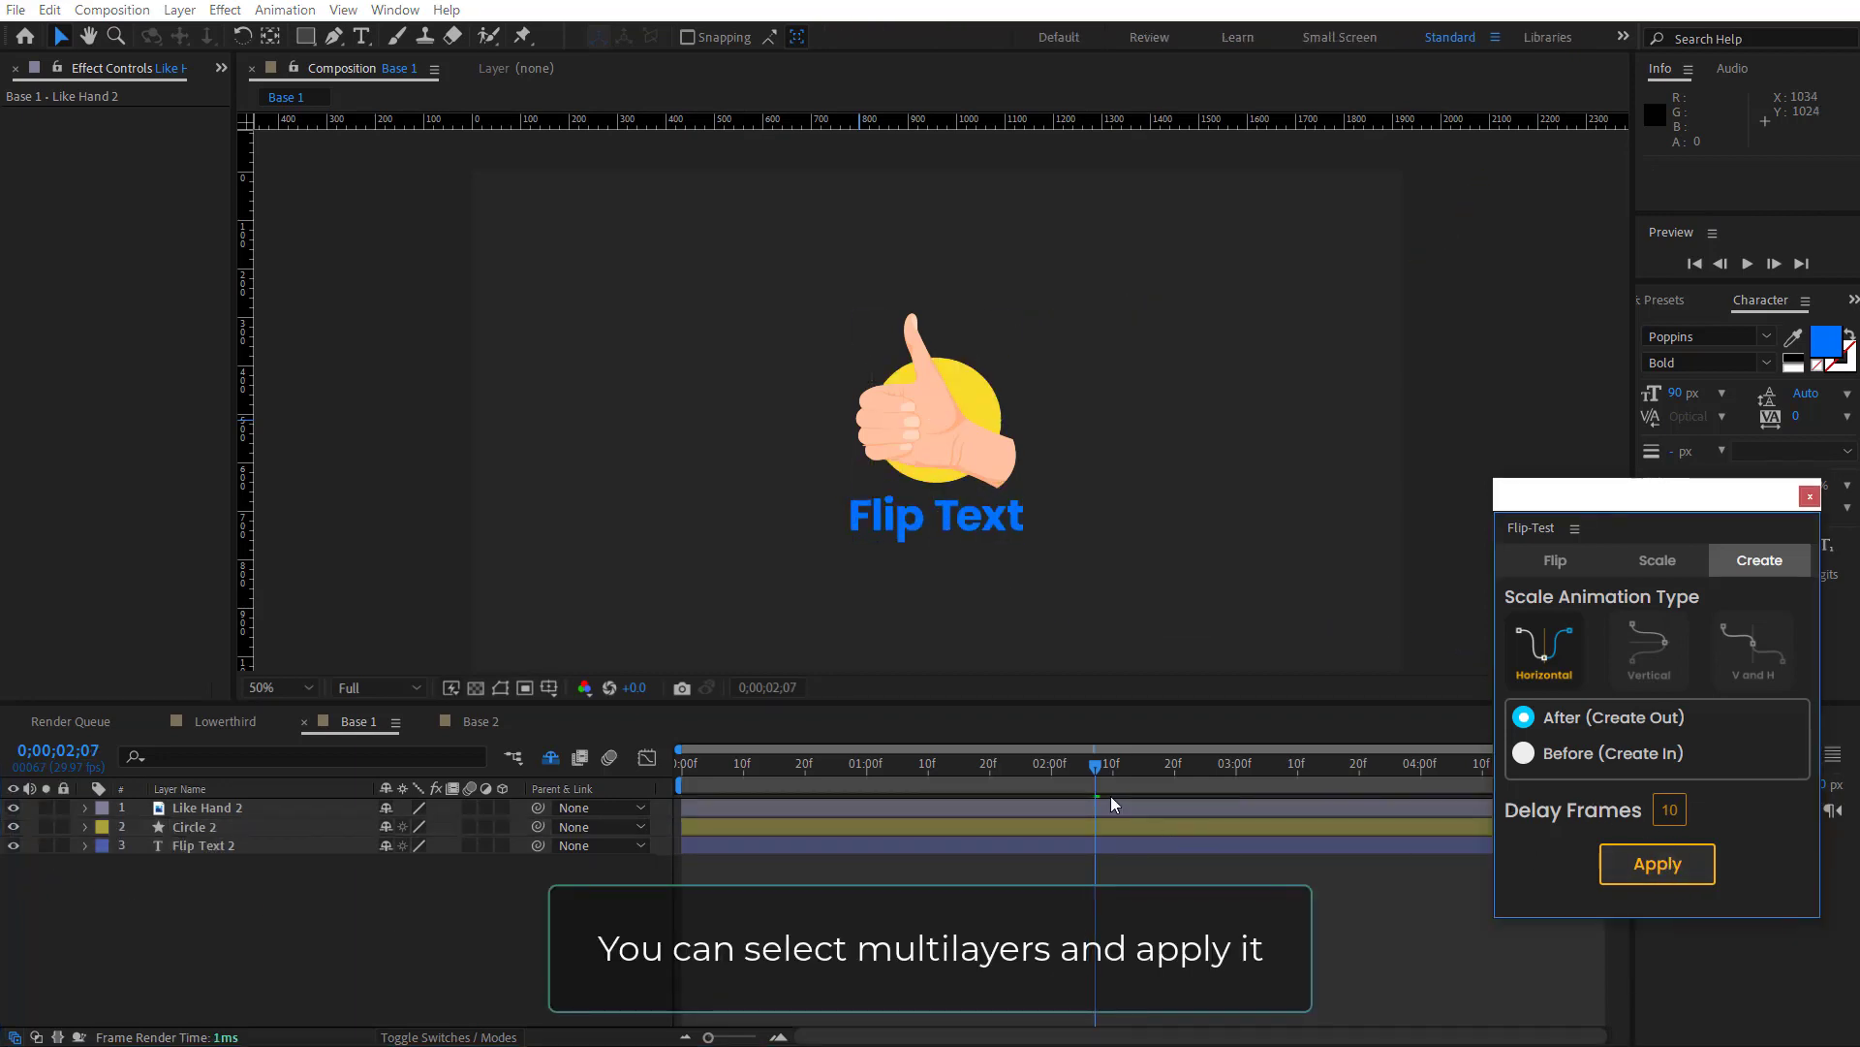
key(ctrl+a)
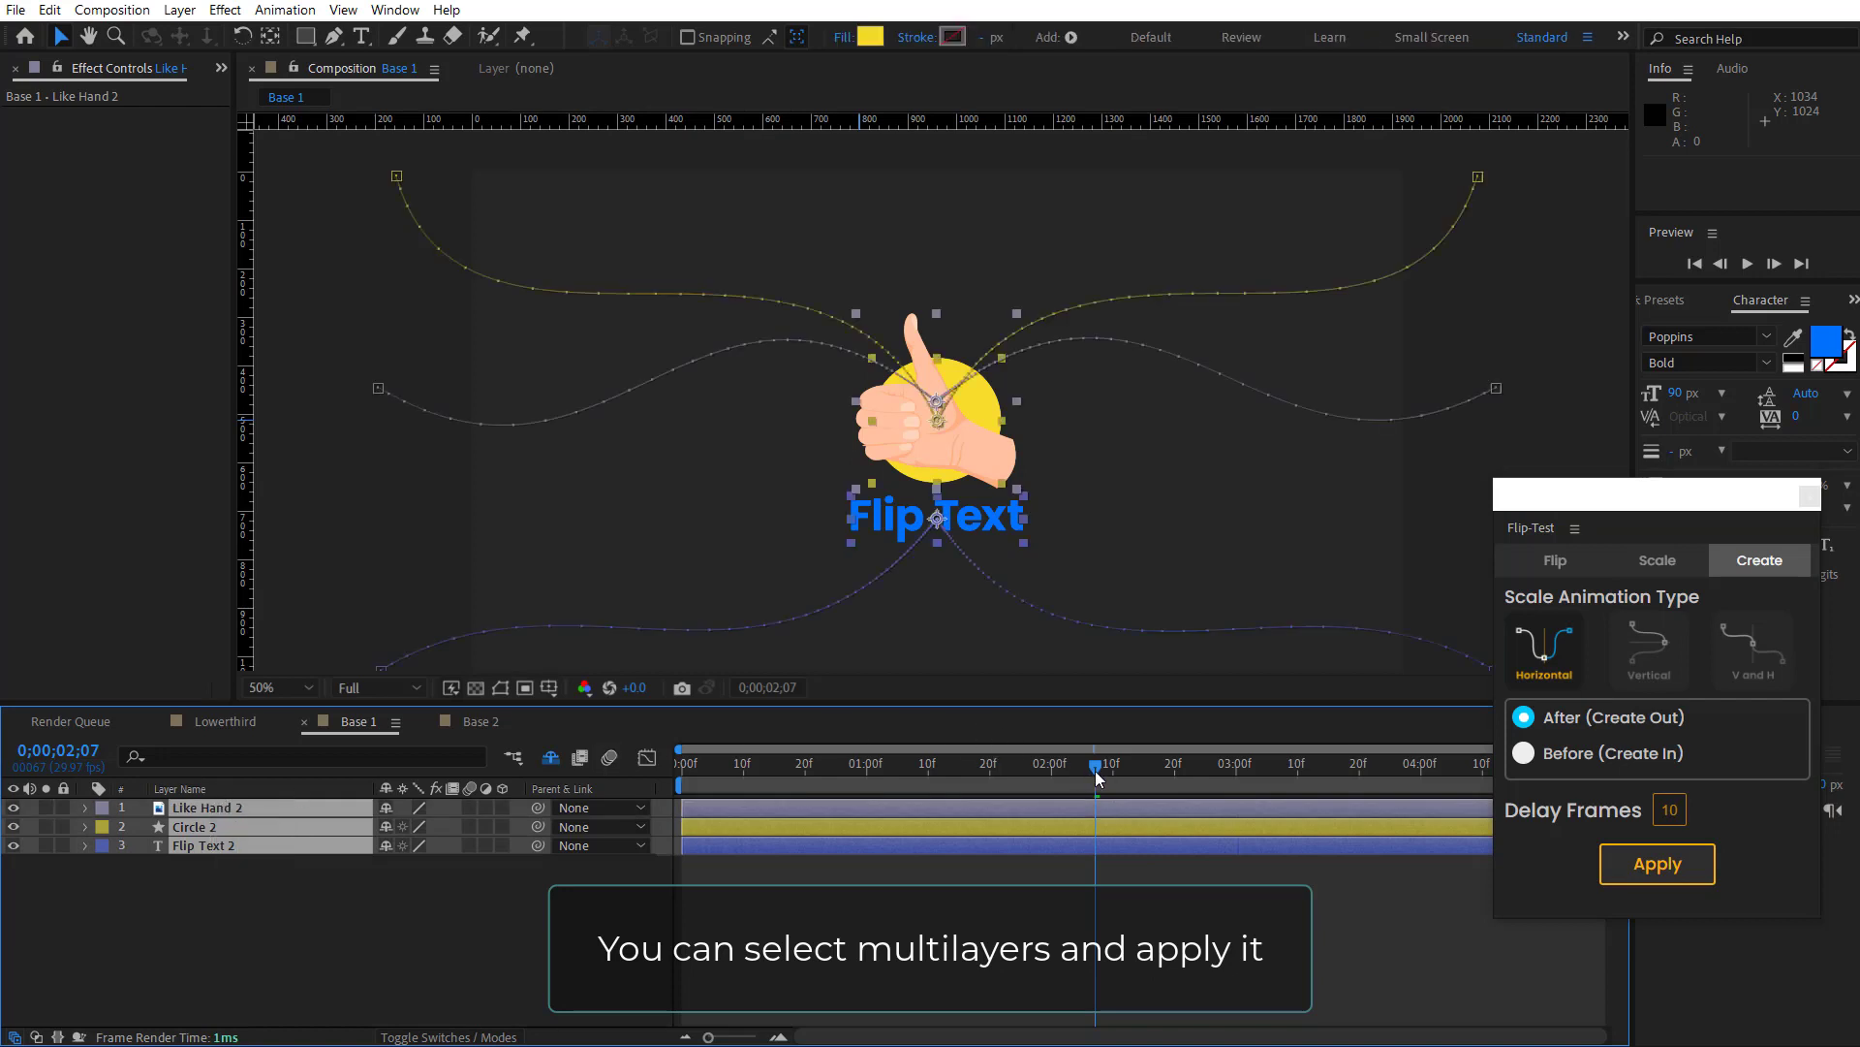
drag(1095, 775, 1040, 777)
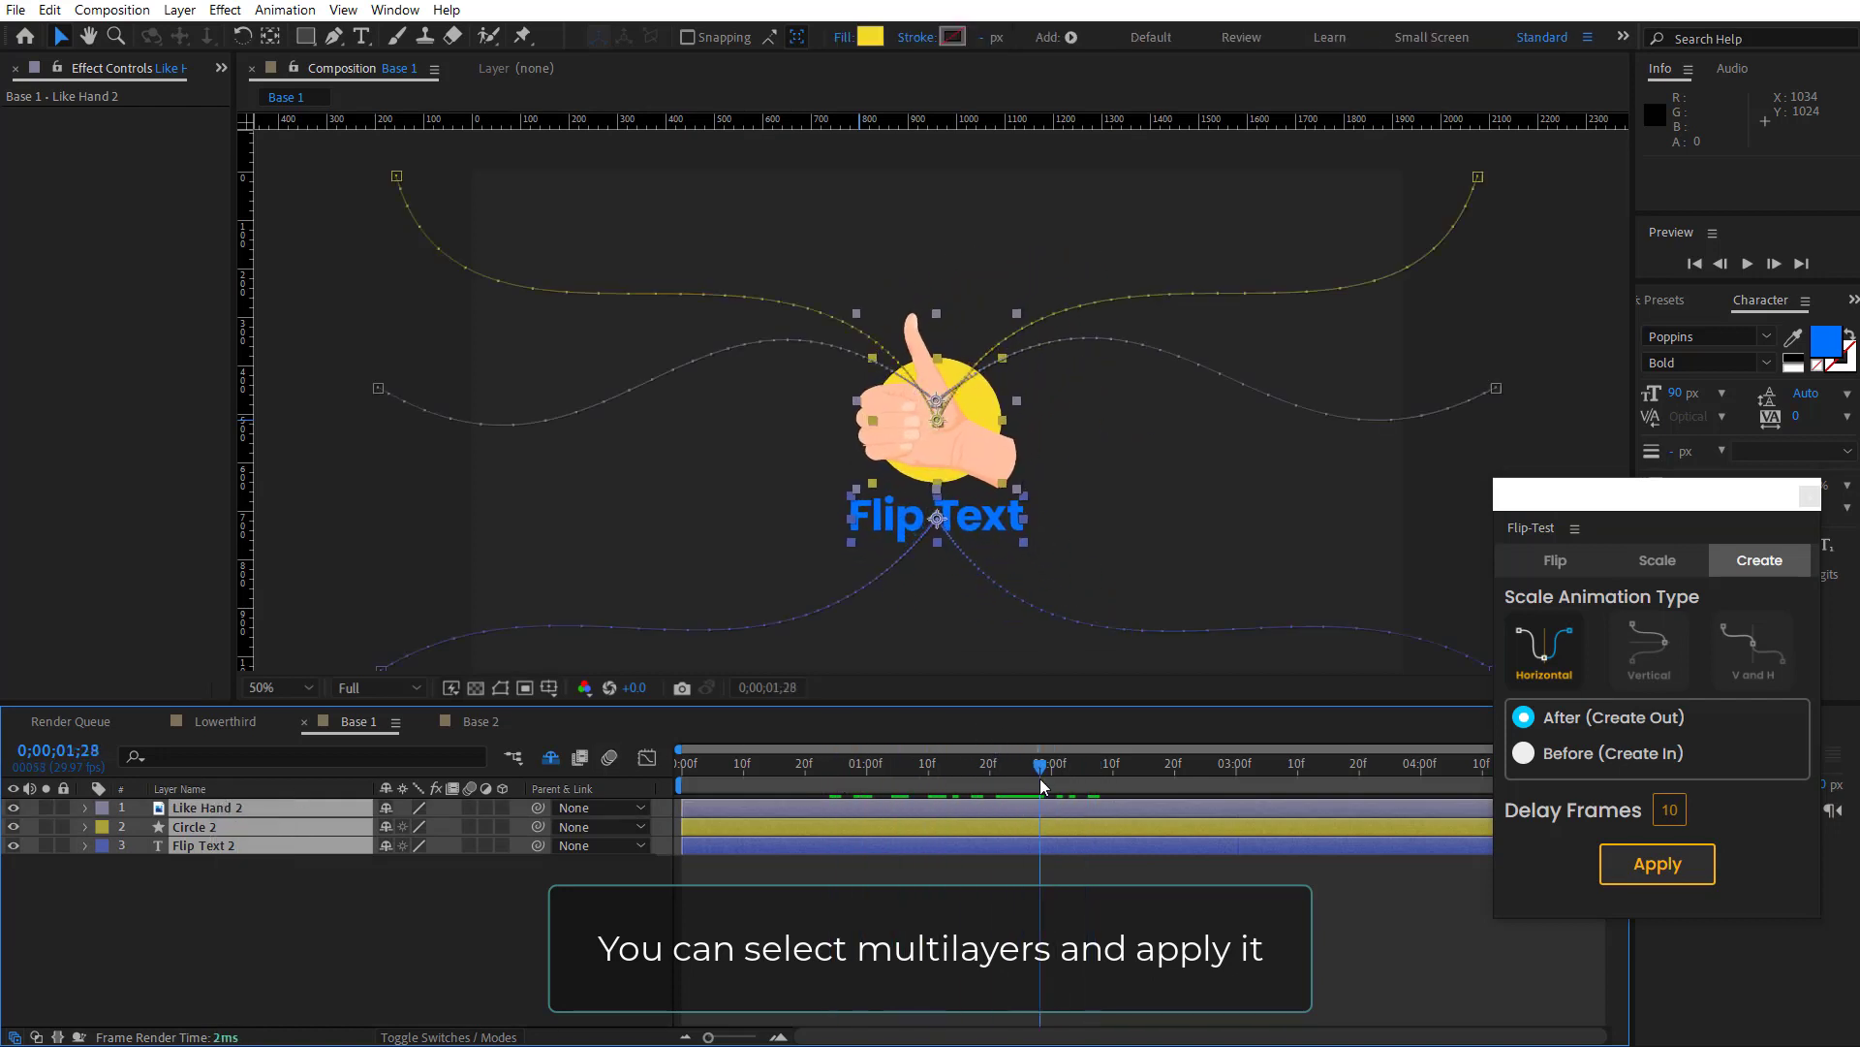
key(space)
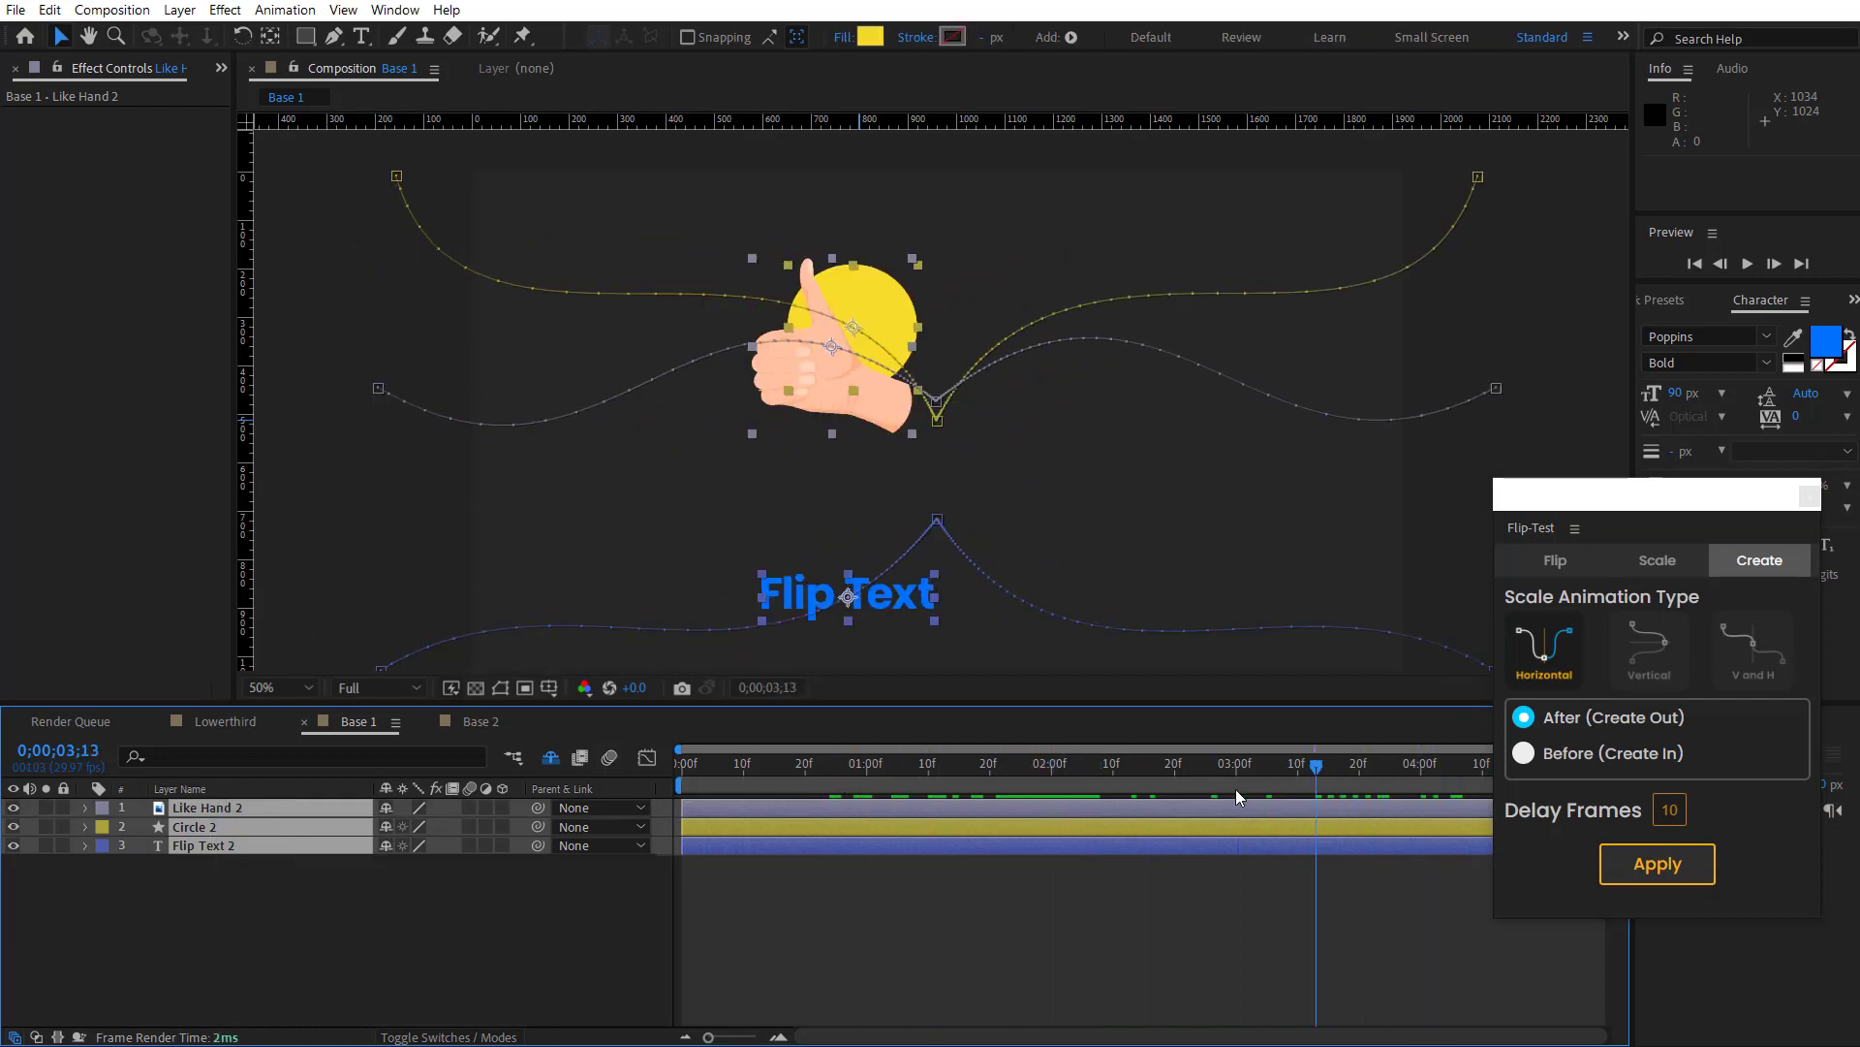
mouse_move(1236, 789)
mouse_down()
mouse_move(1324, 777)
mouse_move(1095, 771)
mouse_up()
Step: Delete the flip-out Position keyframes at 2;11 and 4;07 on all three layers
key(comma)
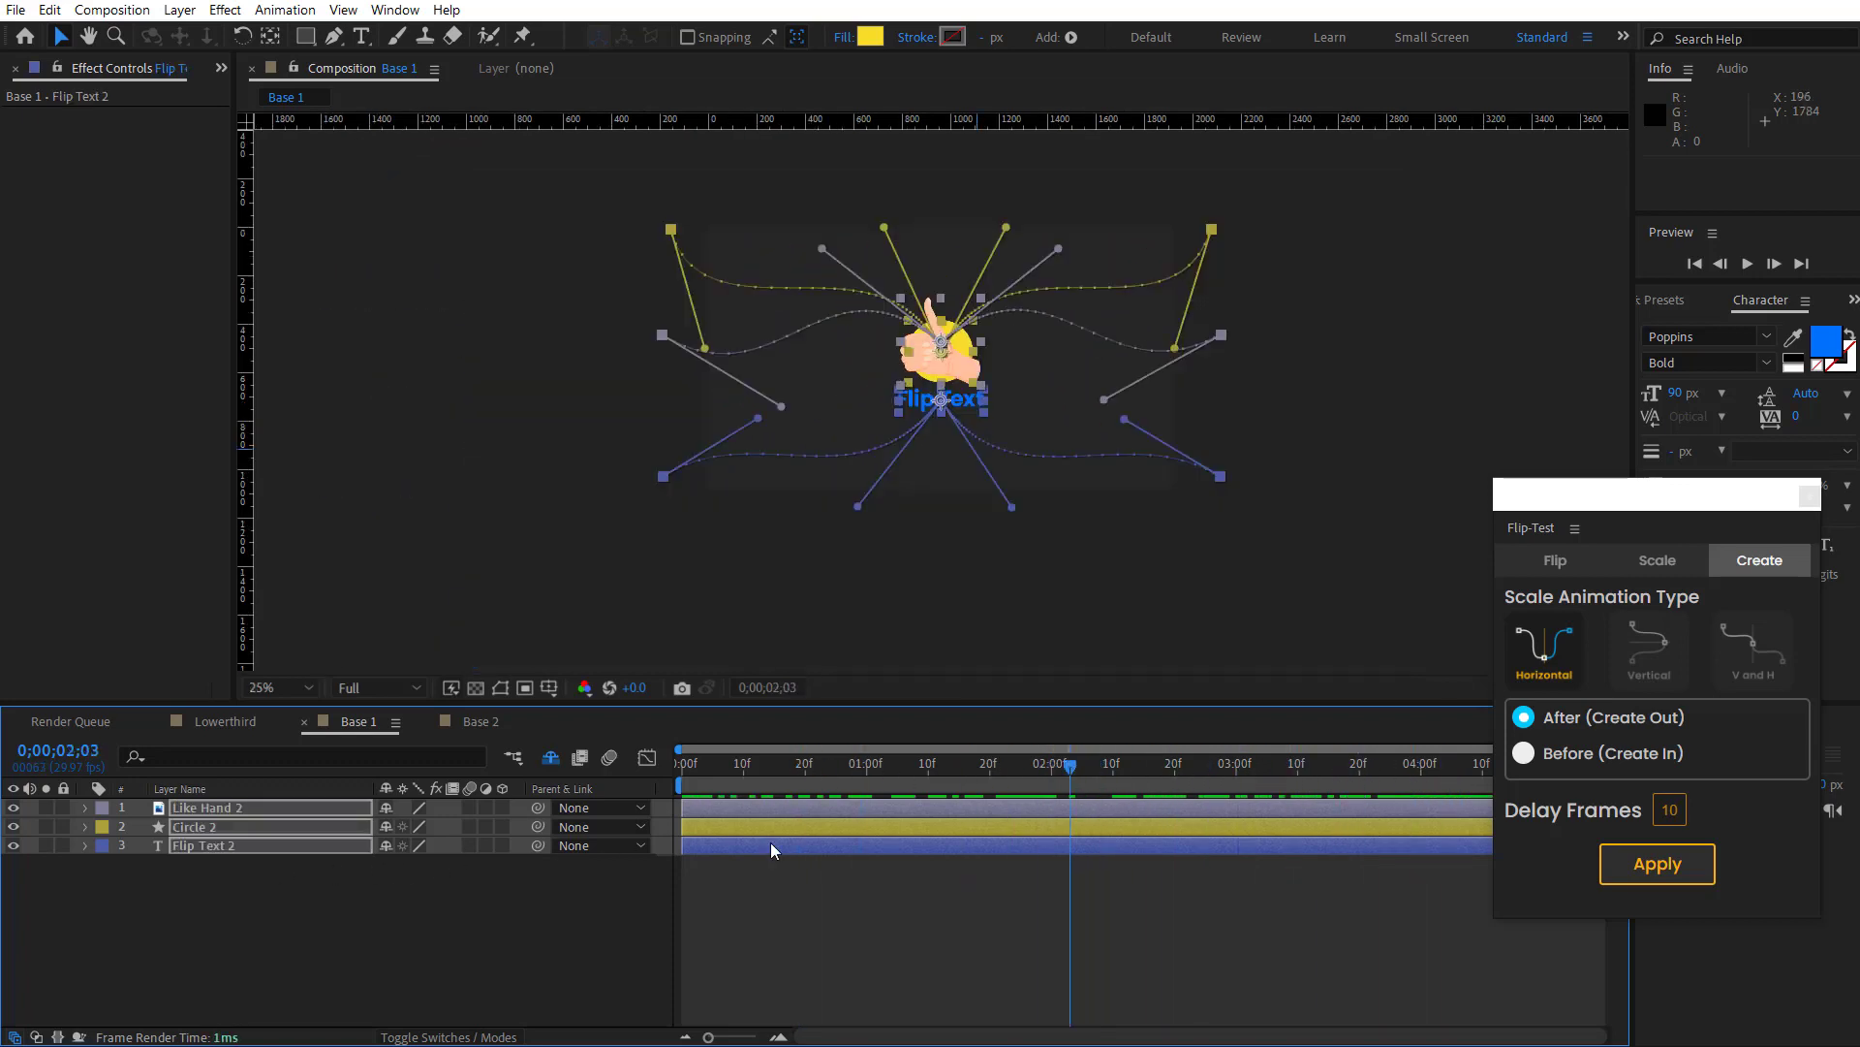
key(p)
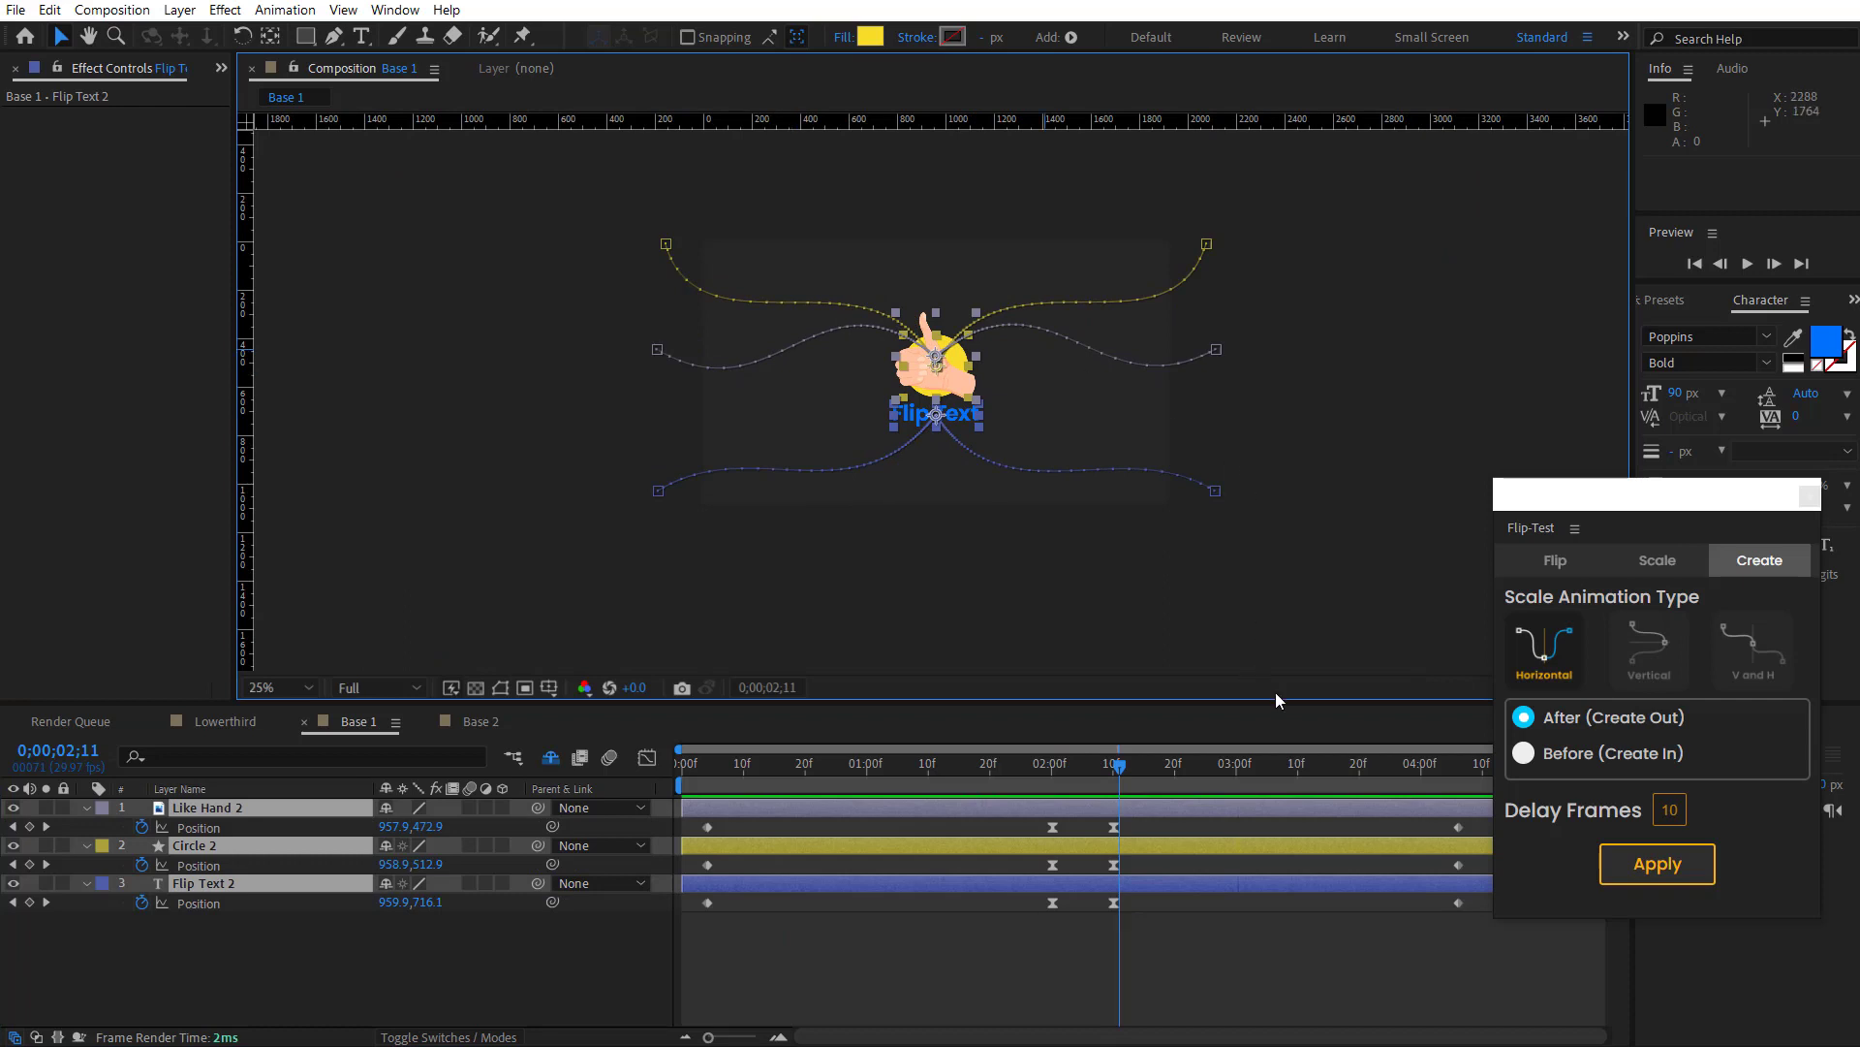
drag(1472, 829, 1112, 921)
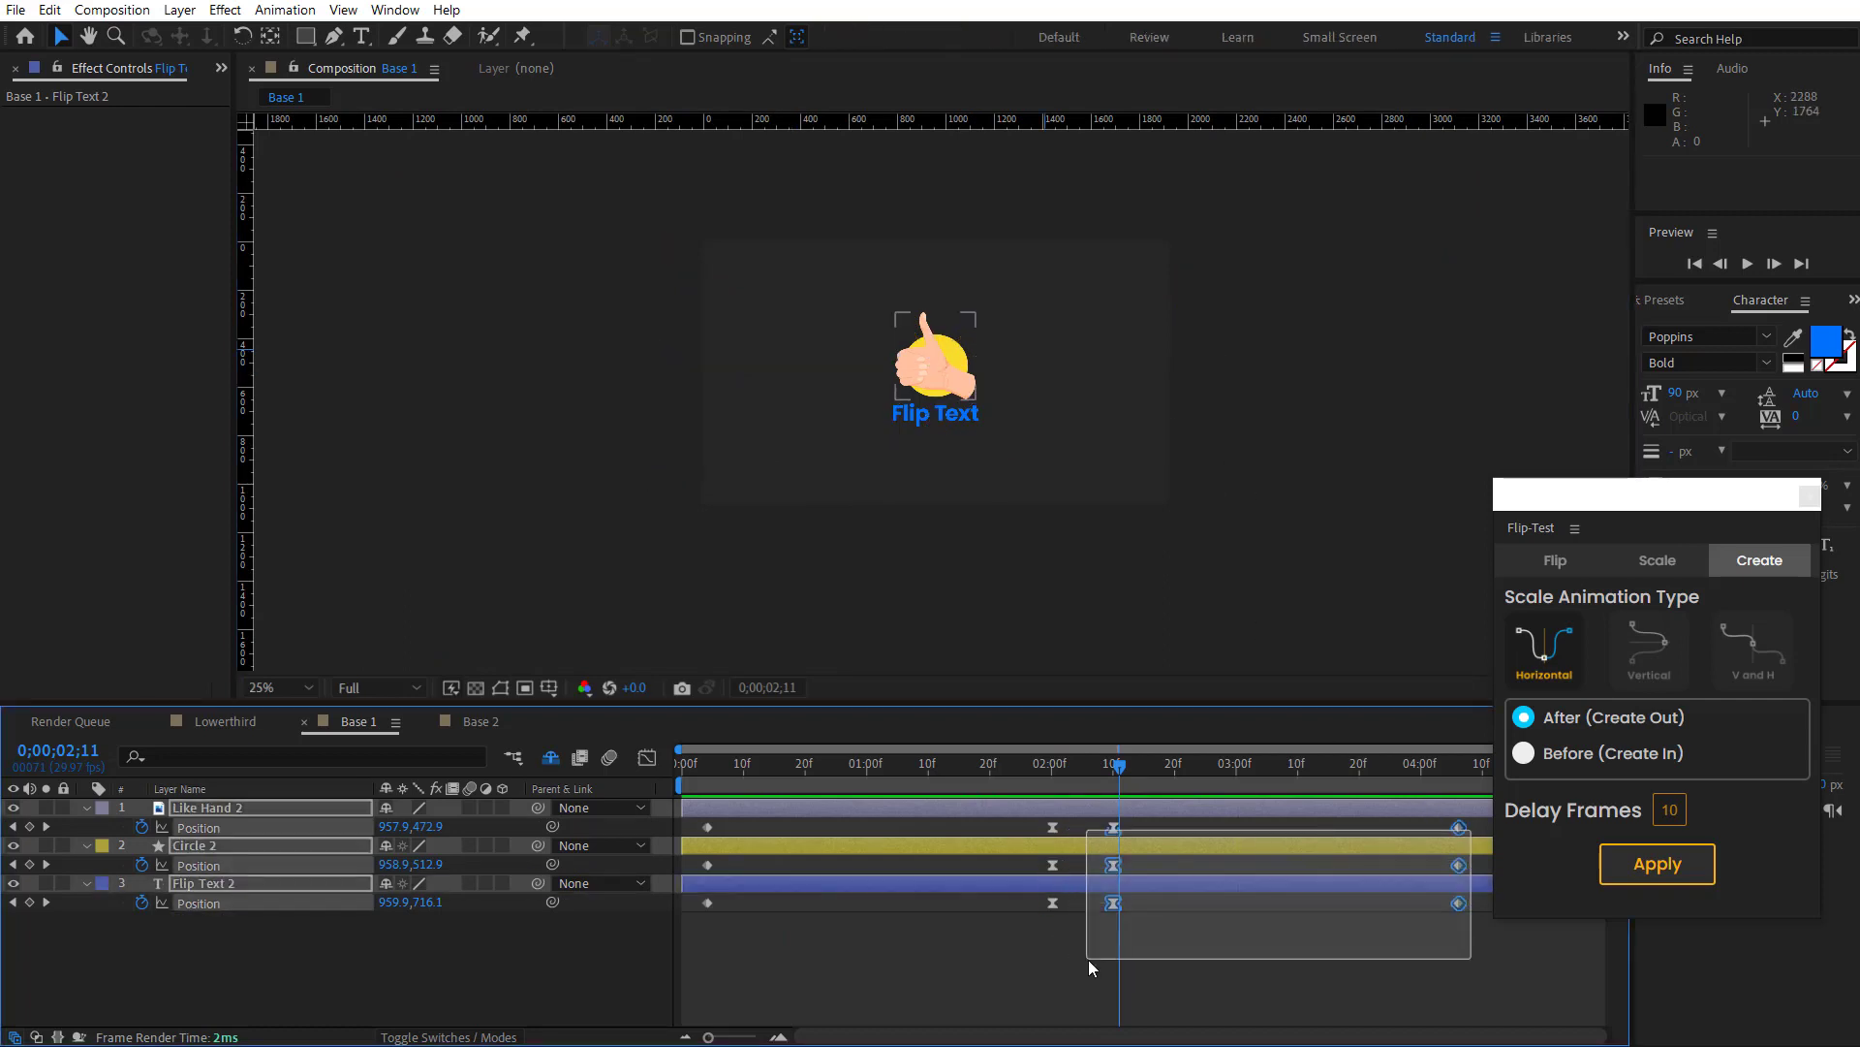
key(Delete)
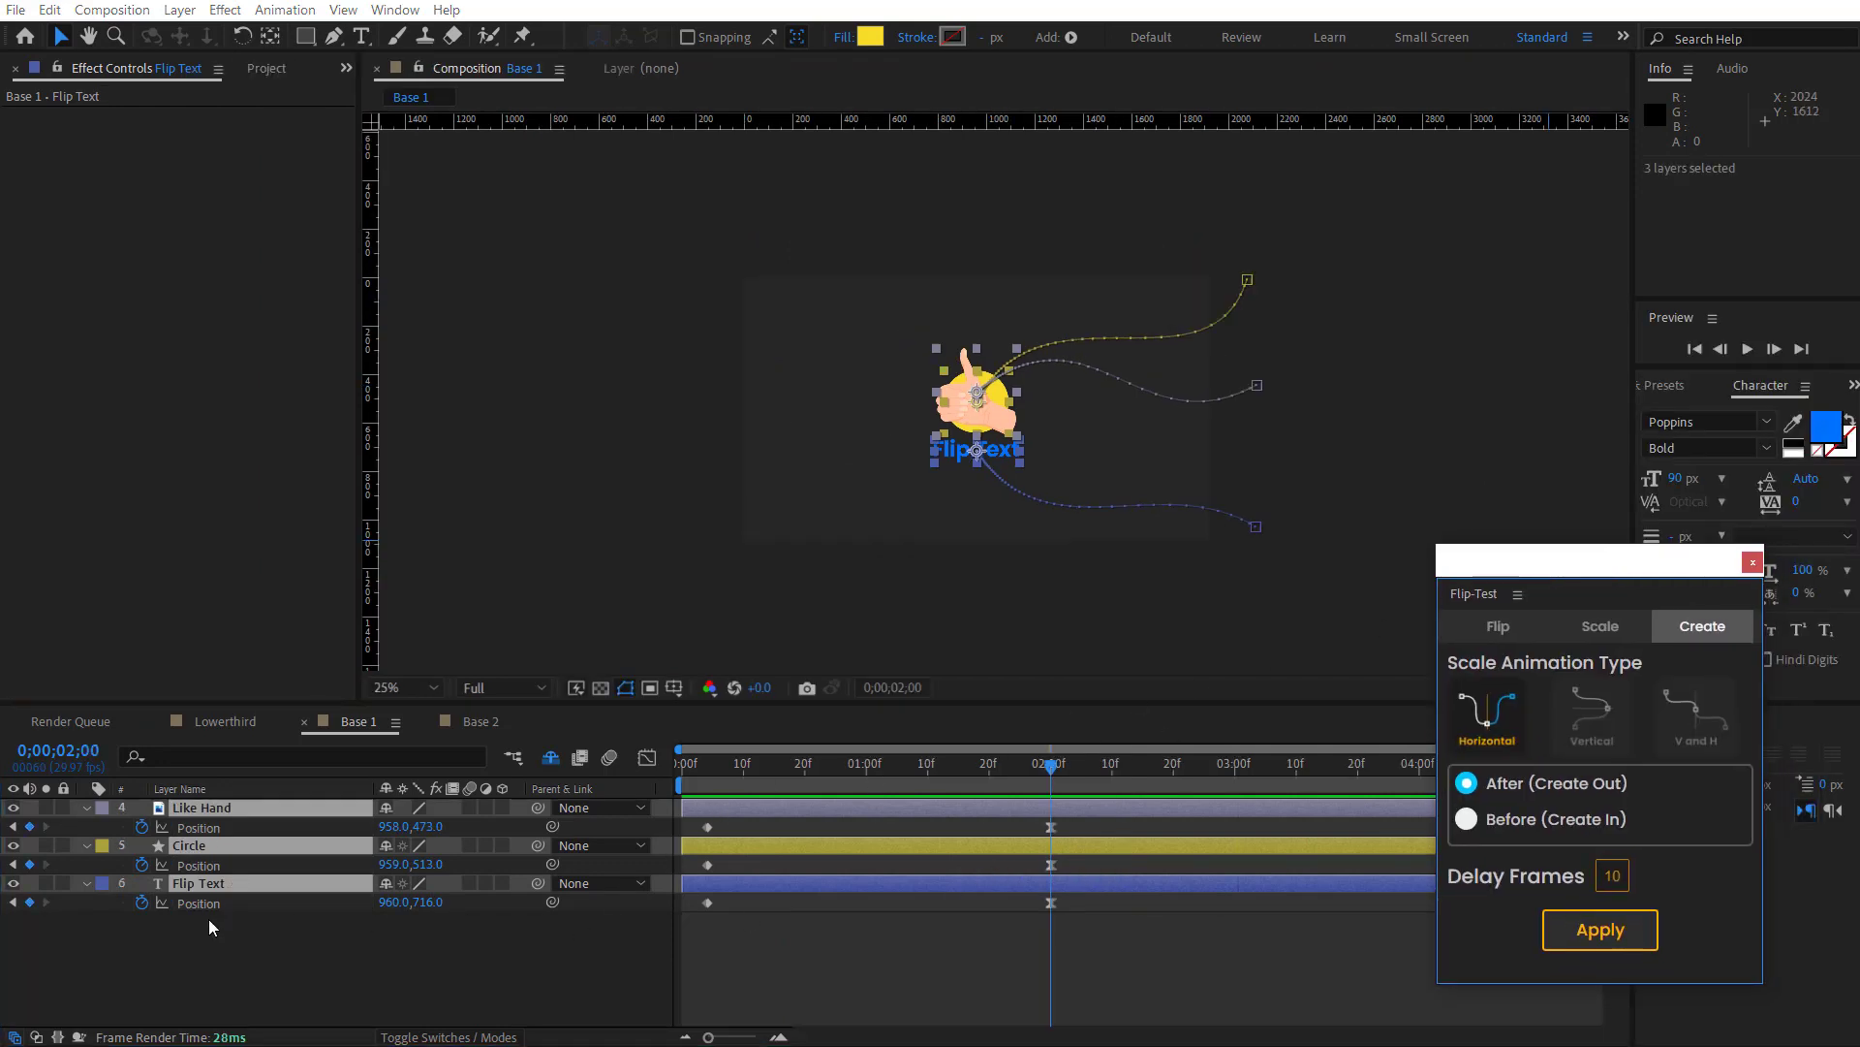
Step: Apply a Vertical flip animation to the Like Hand layer and scrub to check it
click(298, 956)
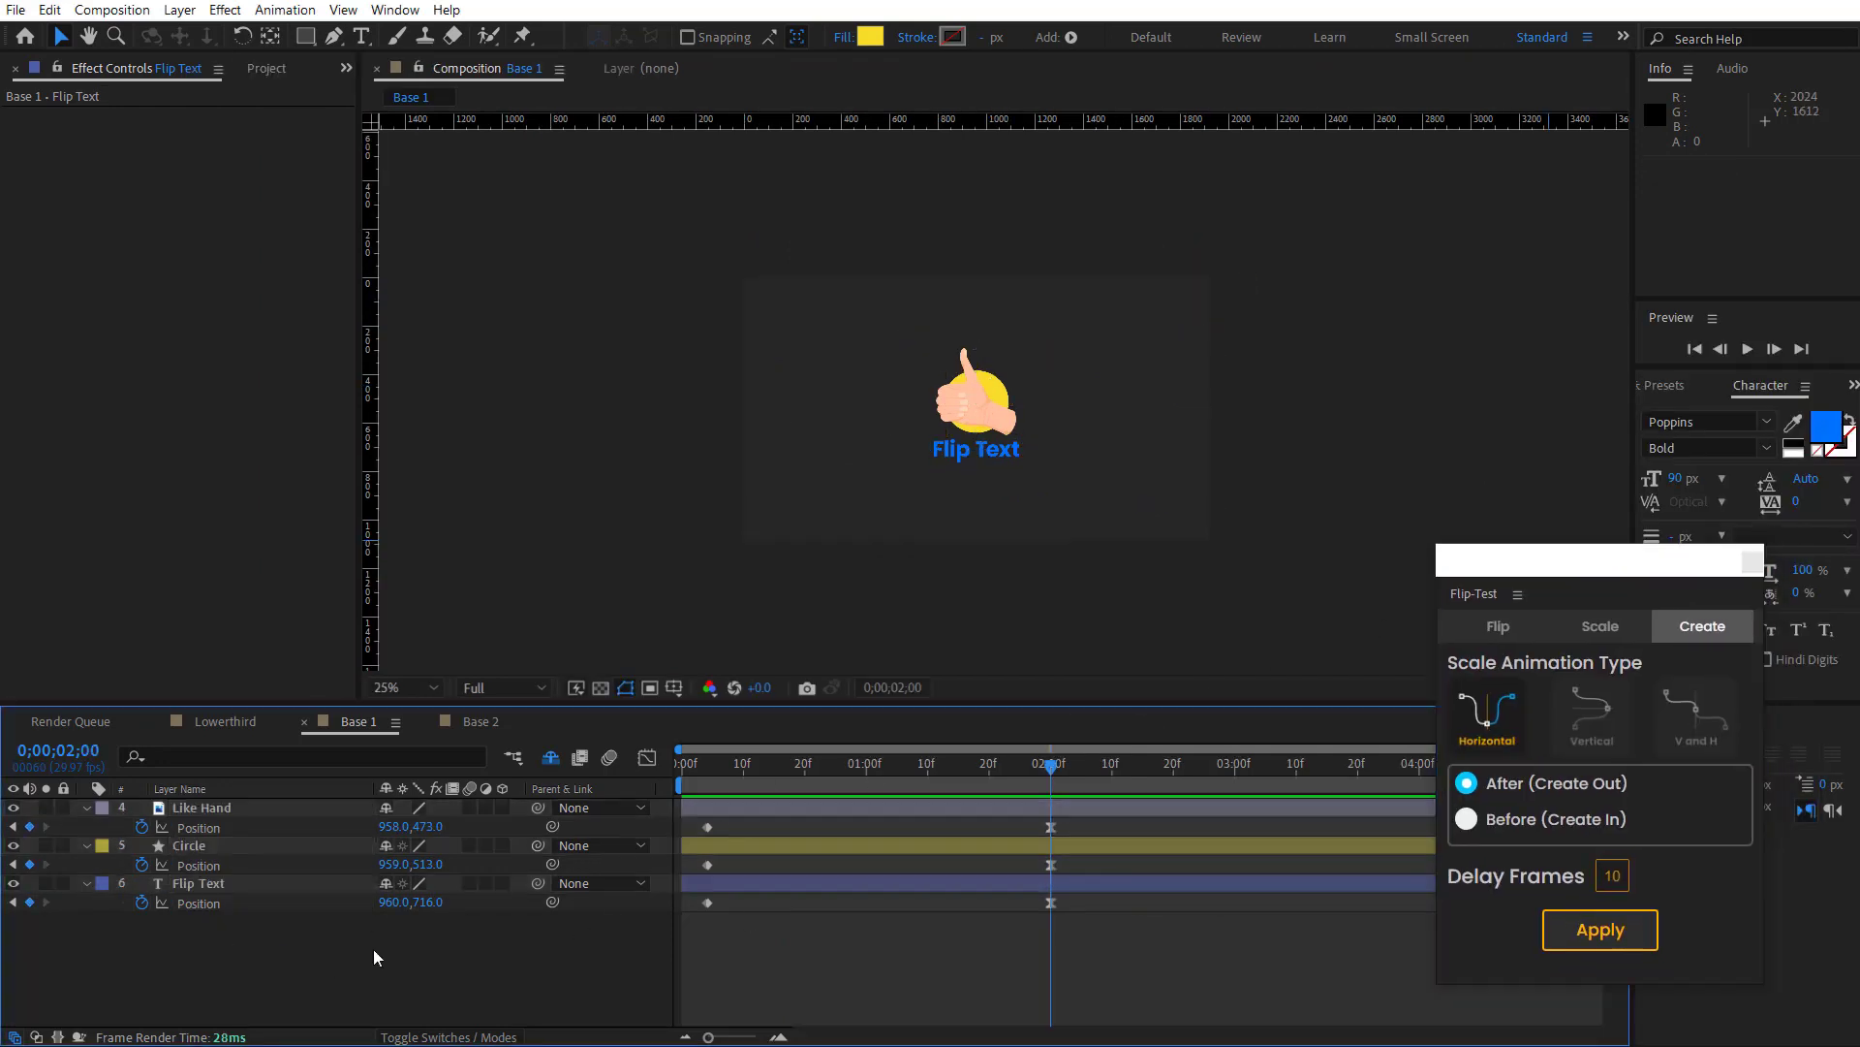
click(225, 810)
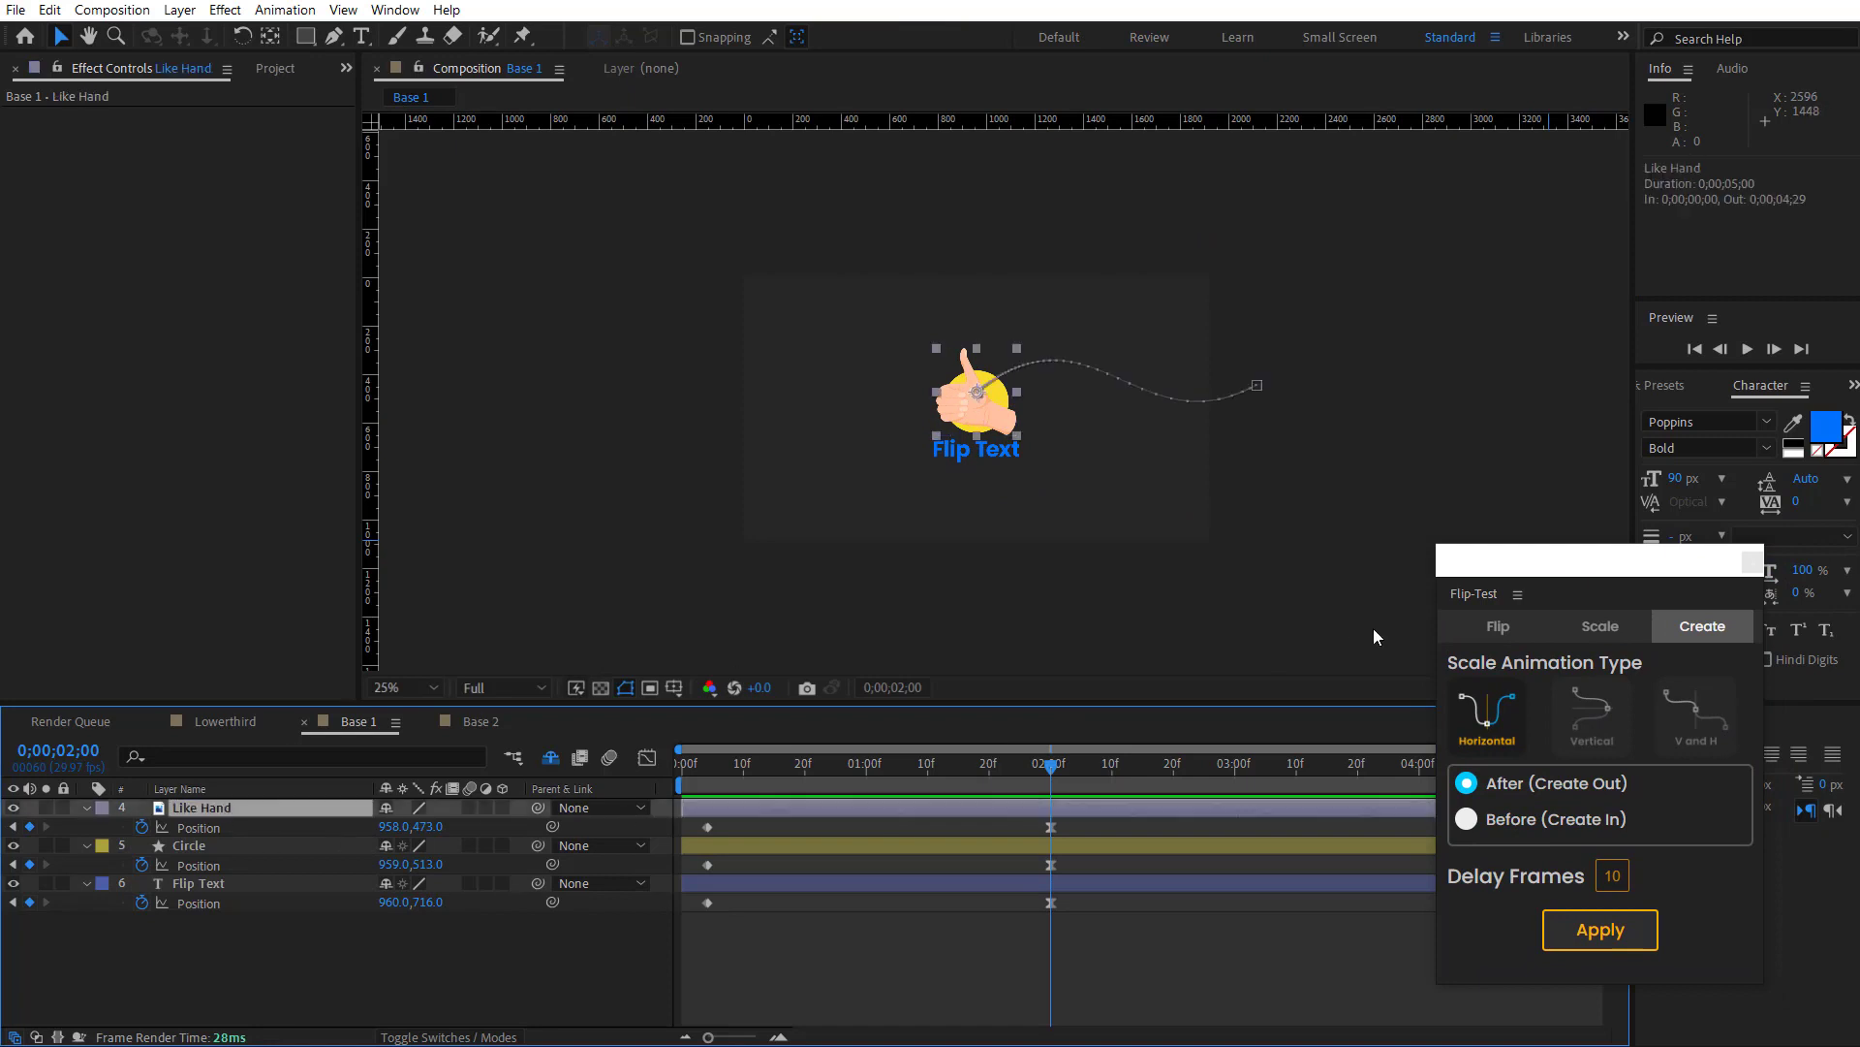
click(1589, 722)
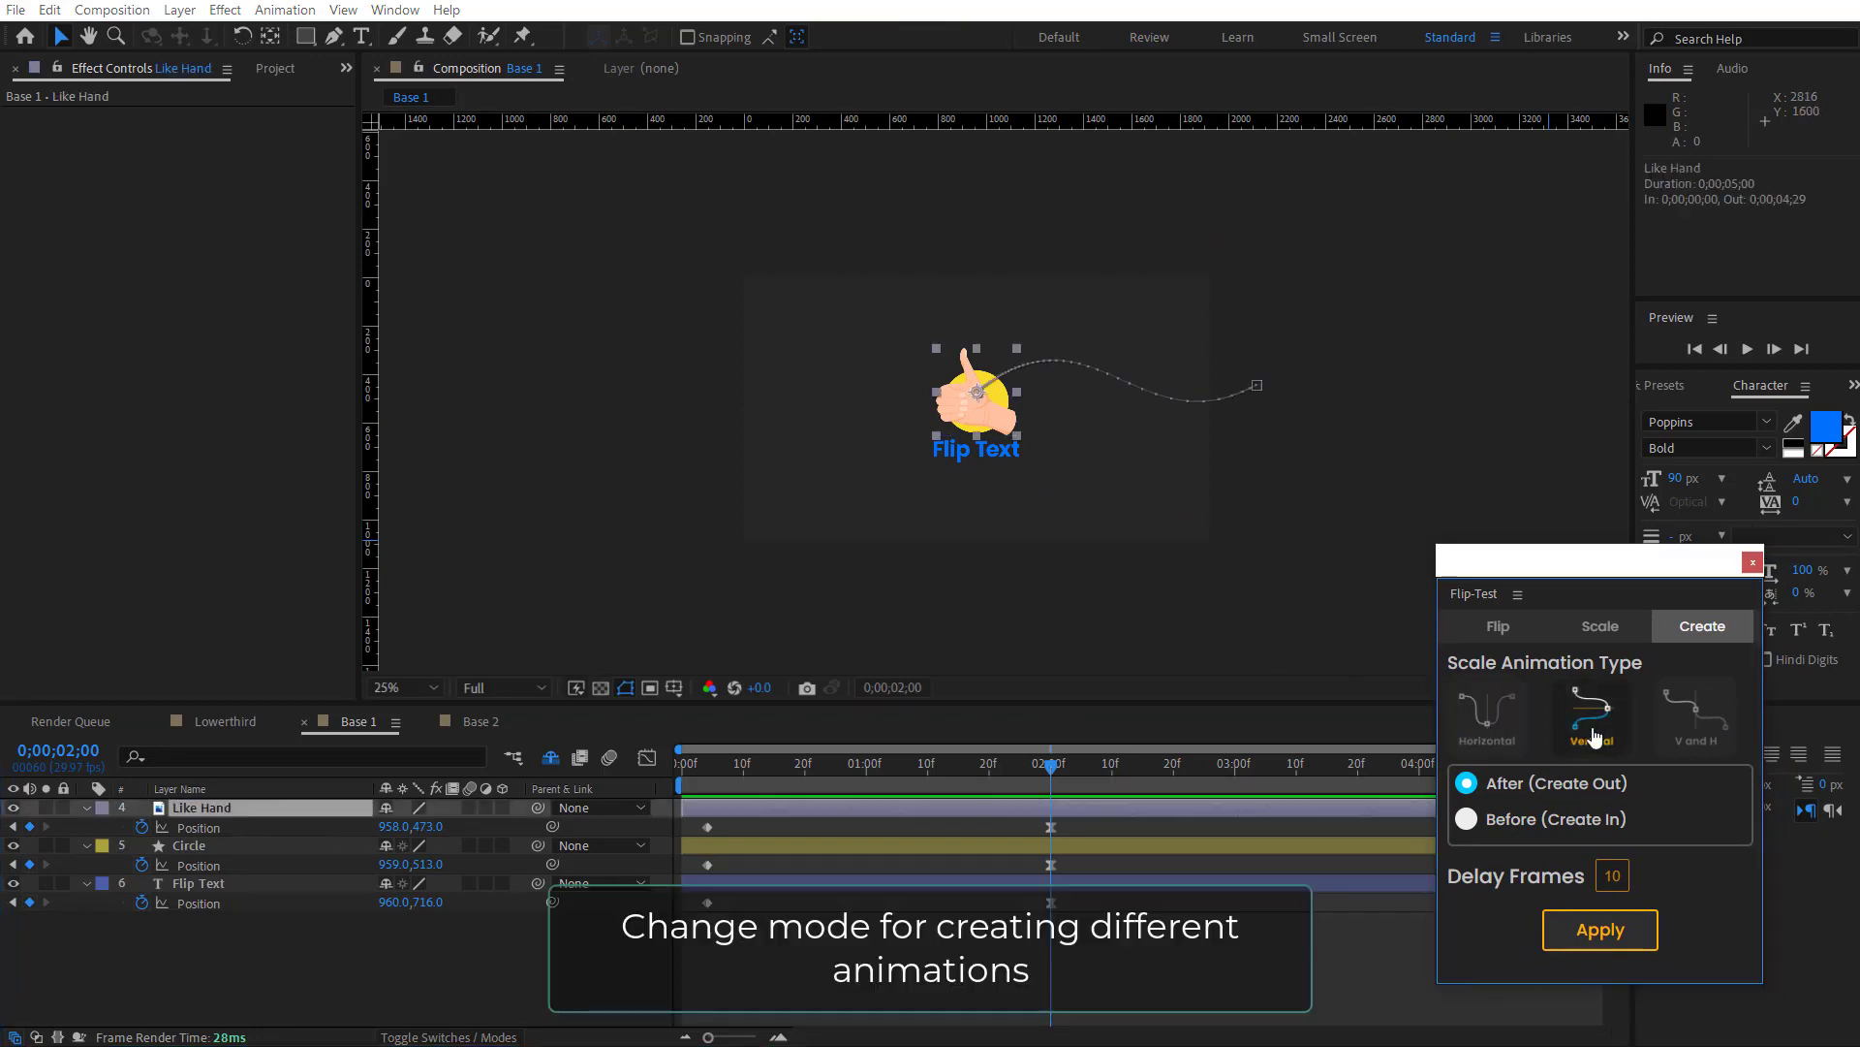
click(1620, 925)
mouse_move(717, 787)
mouse_down()
mouse_move(1440, 823)
mouse_move(1080, 821)
mouse_up()
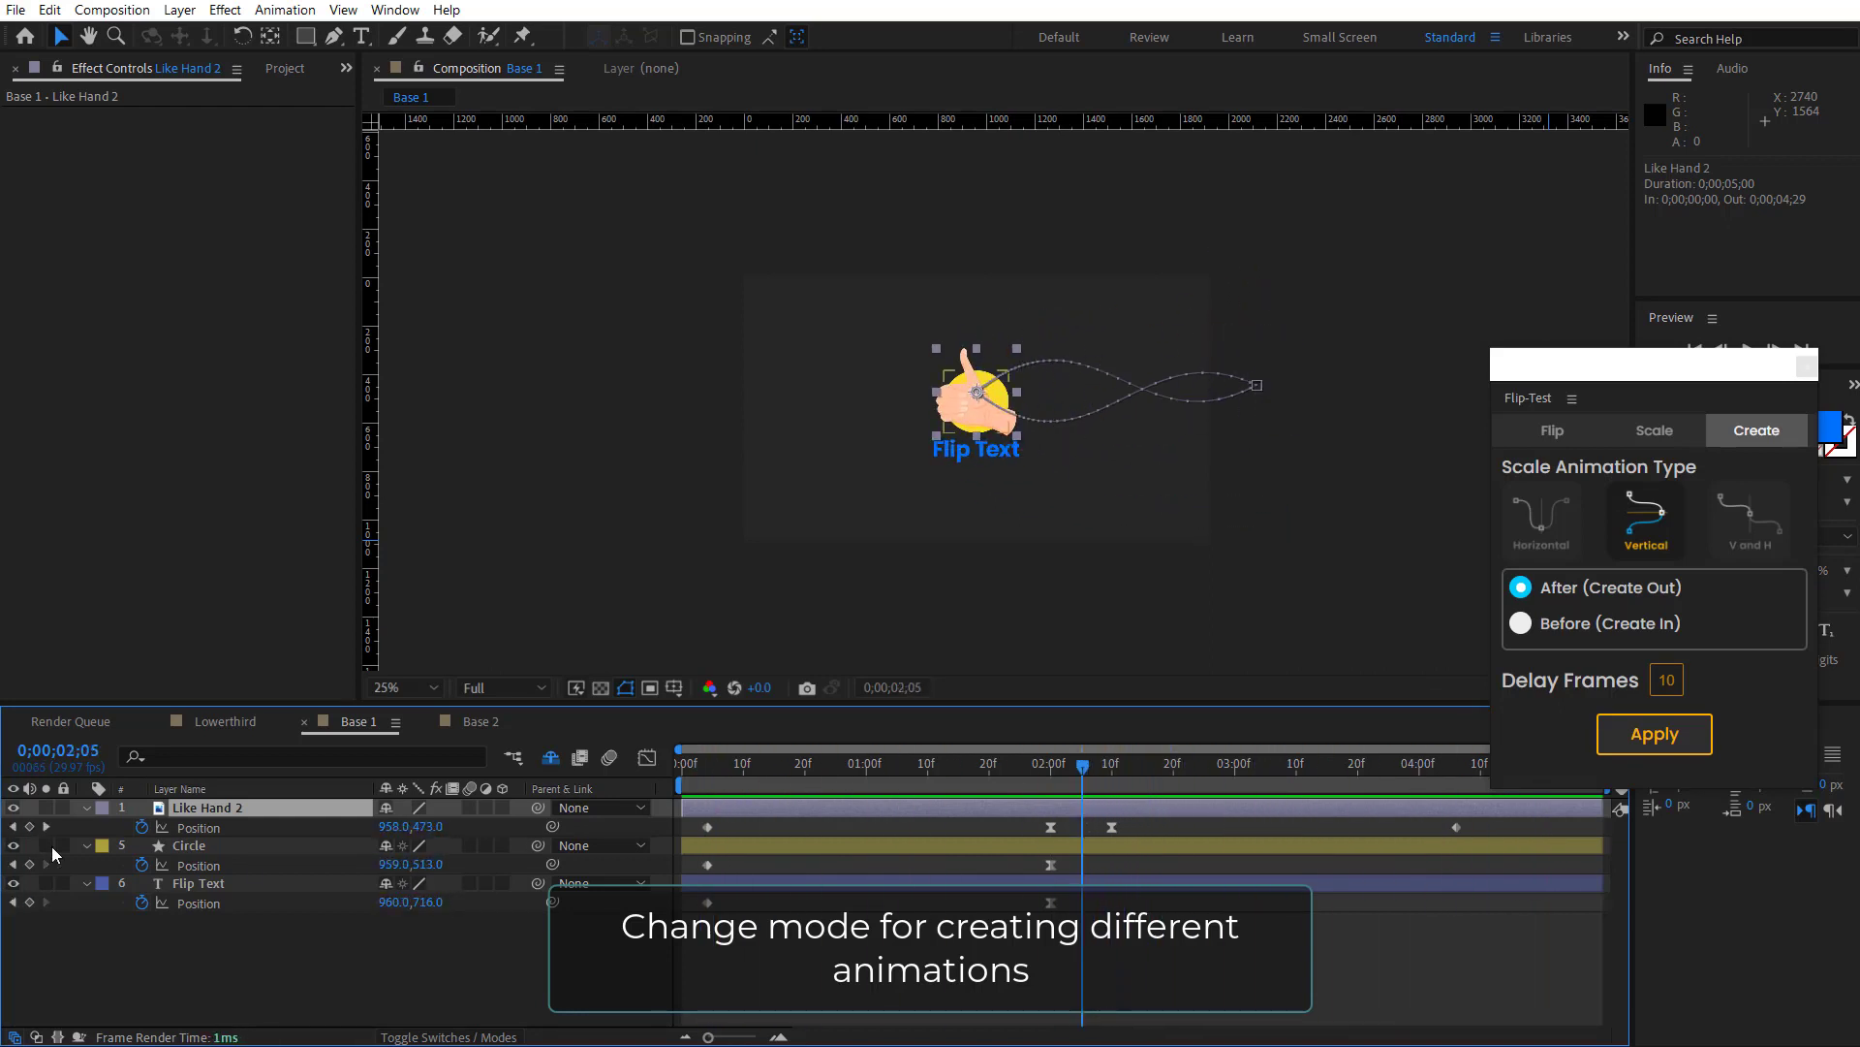
Step: Apply the Vertical flip to the Circle and Flip Text layers, then play back the result
click(214, 840)
ctrl+click(217, 882)
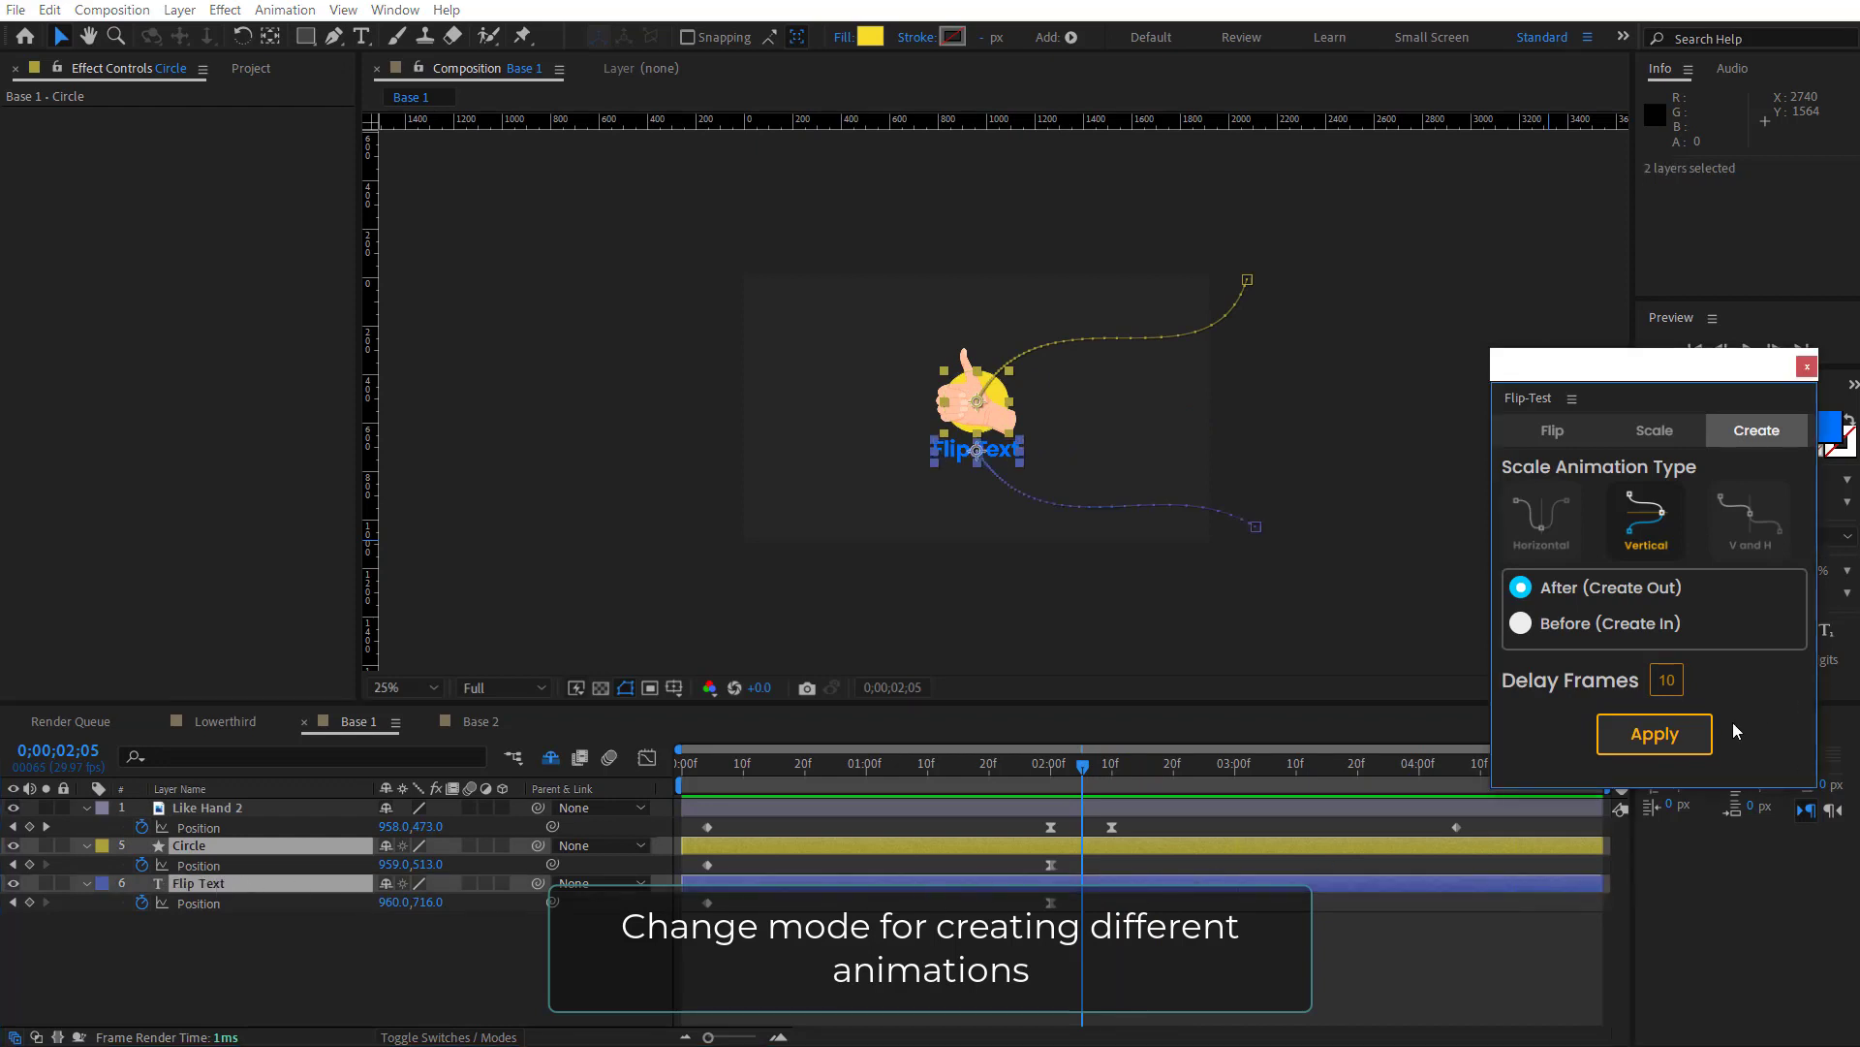
click(1655, 734)
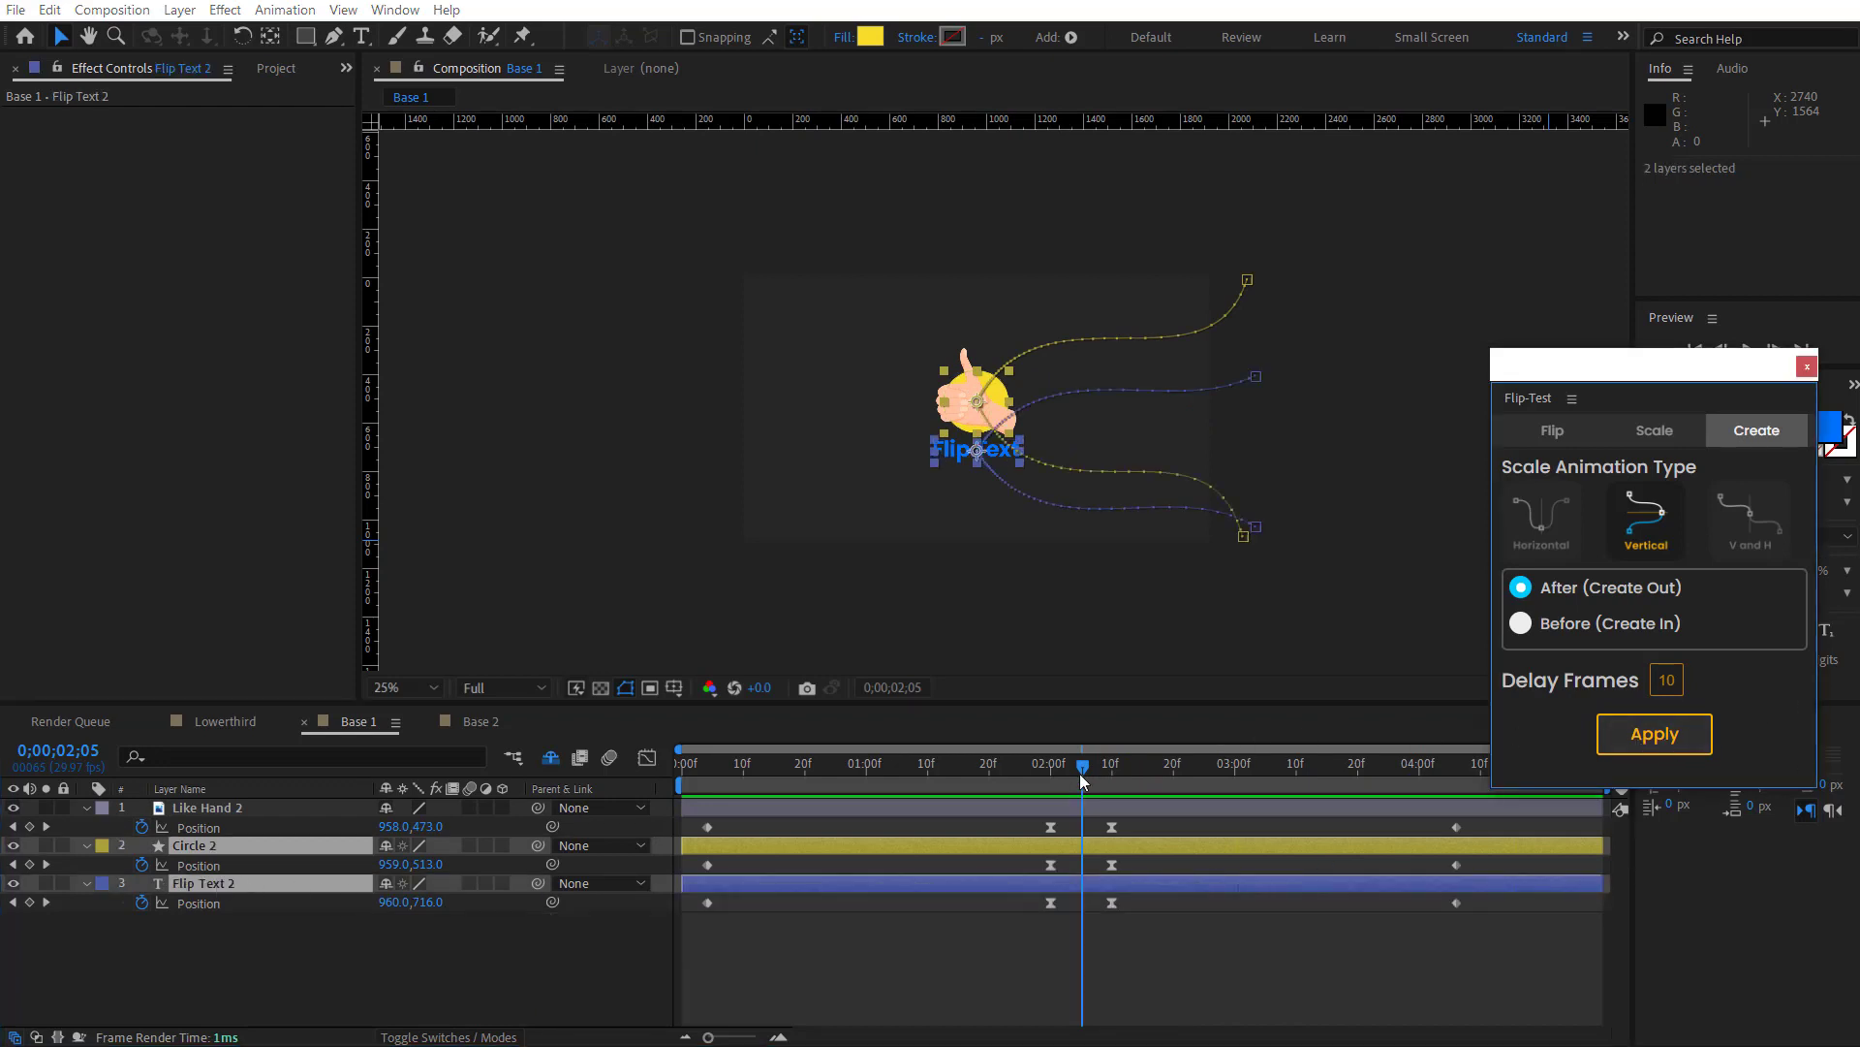
drag(1082, 780, 1143, 825)
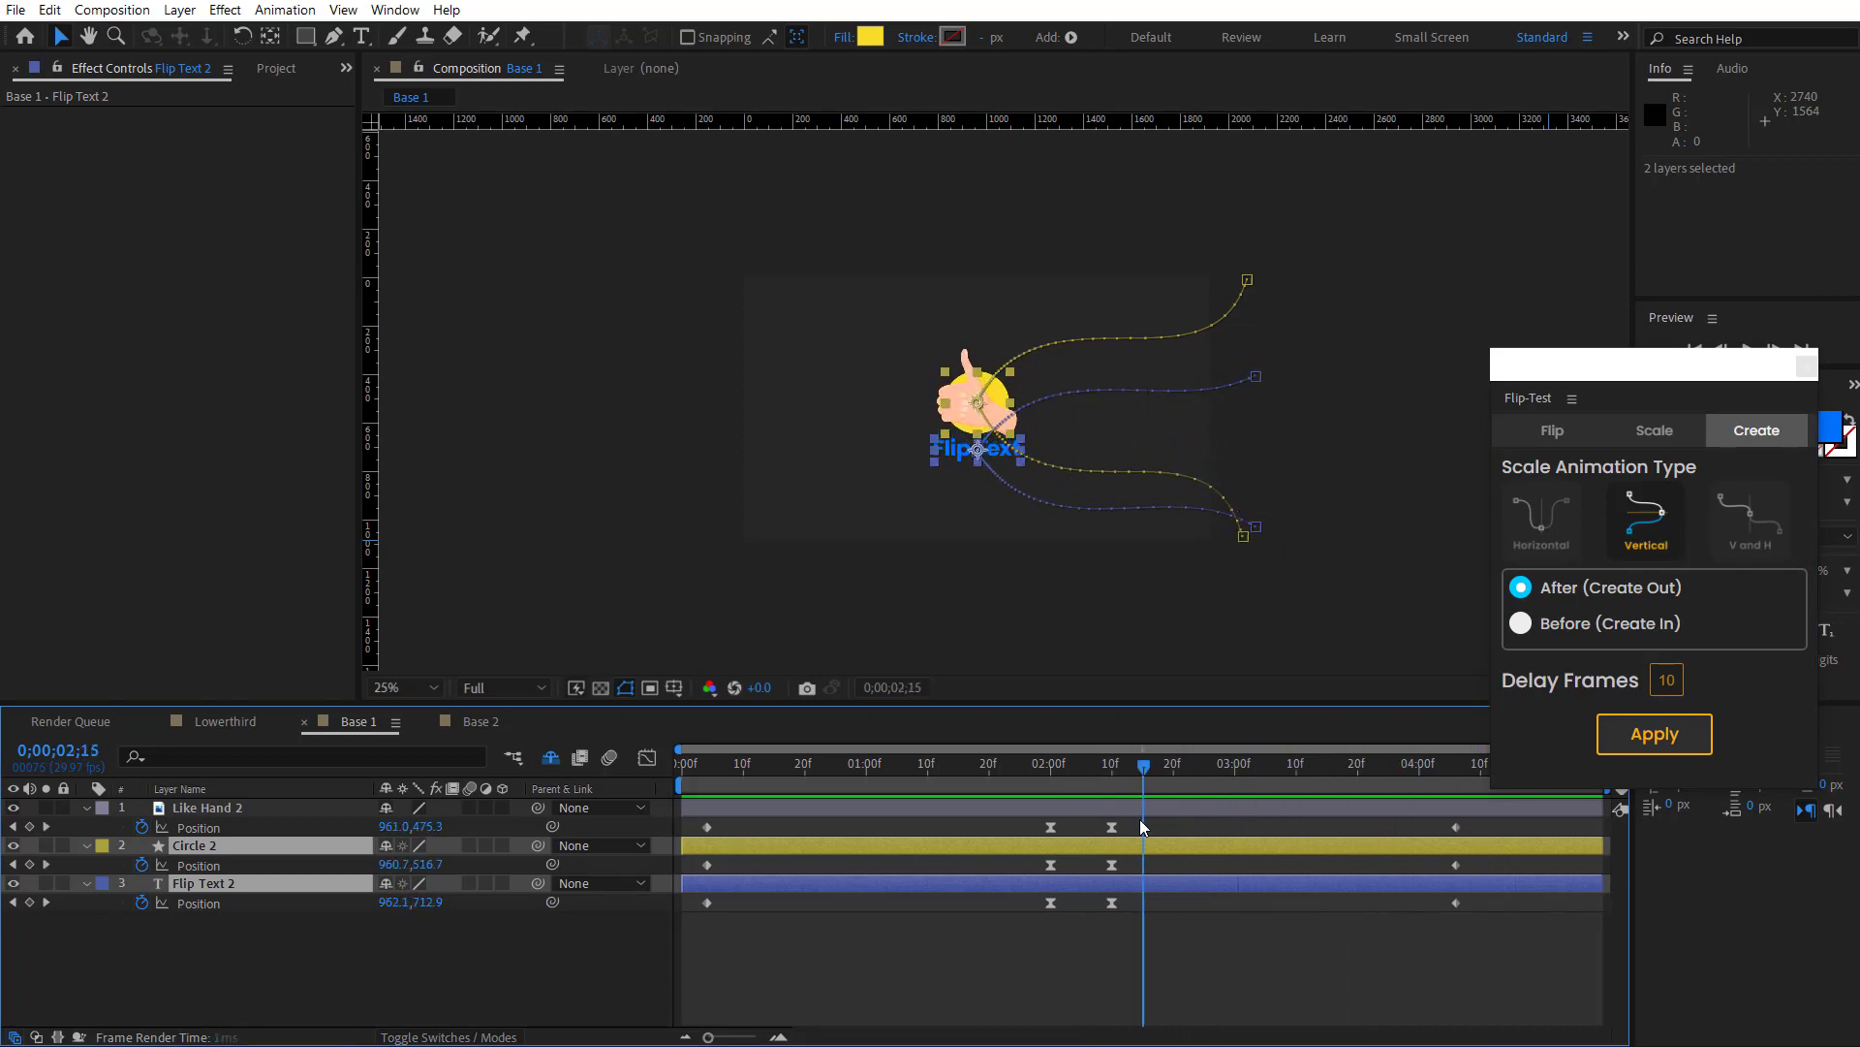
click(436, 968)
key(space)
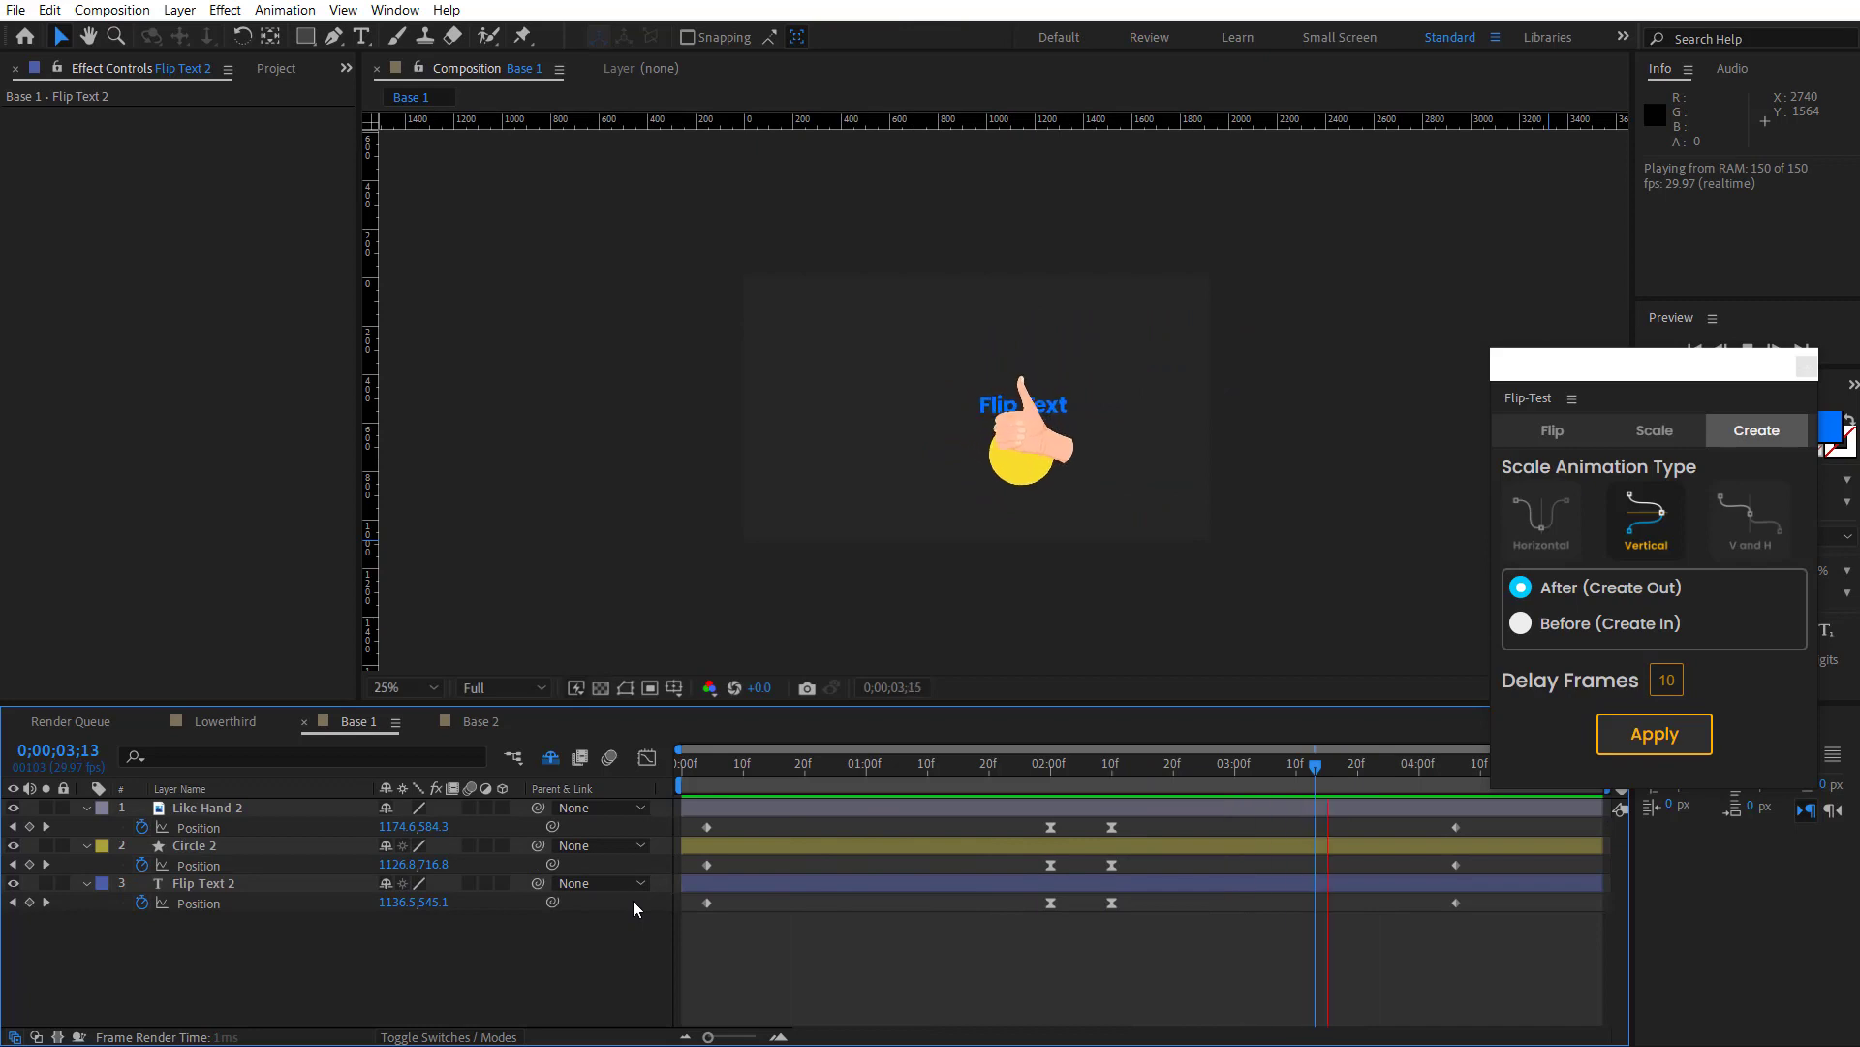
click(1289, 883)
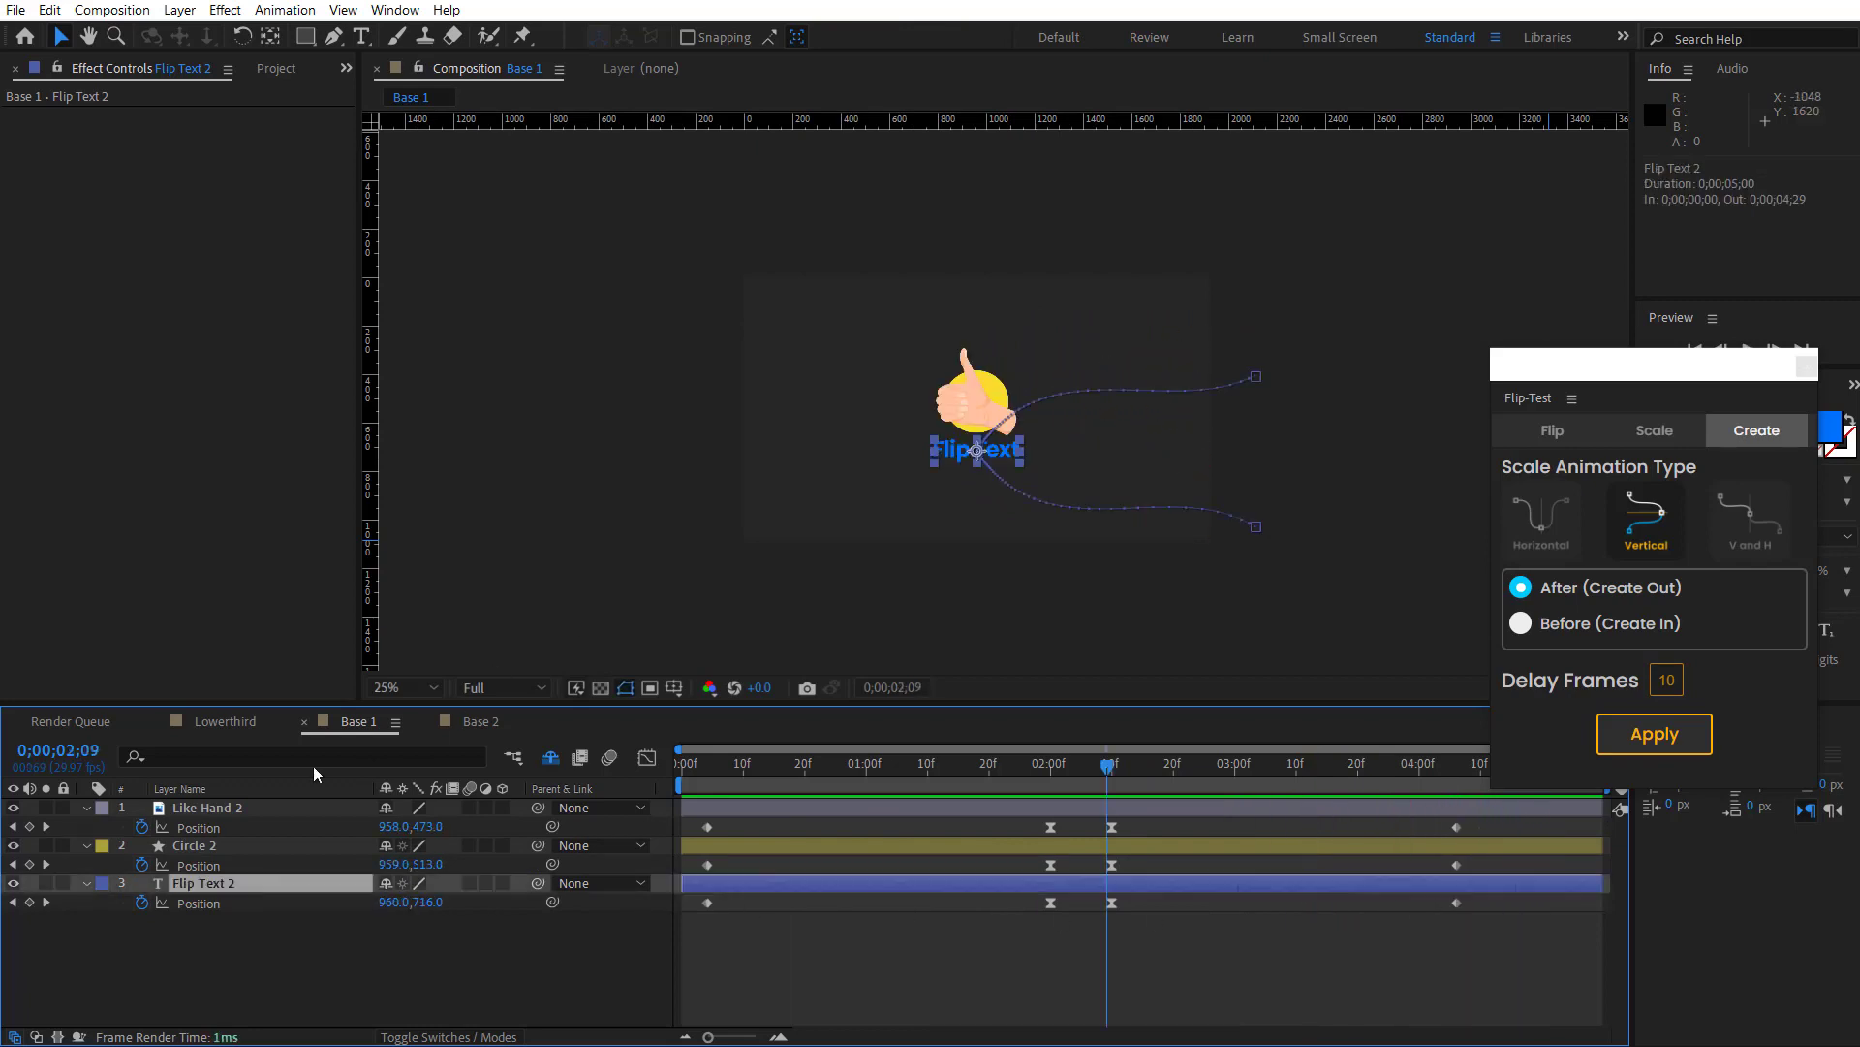
Step: Delete Circle 2's two vertical flip-out keyframes and hide Flip Text 2 and Like Hand 2
click(223, 808)
click(219, 846)
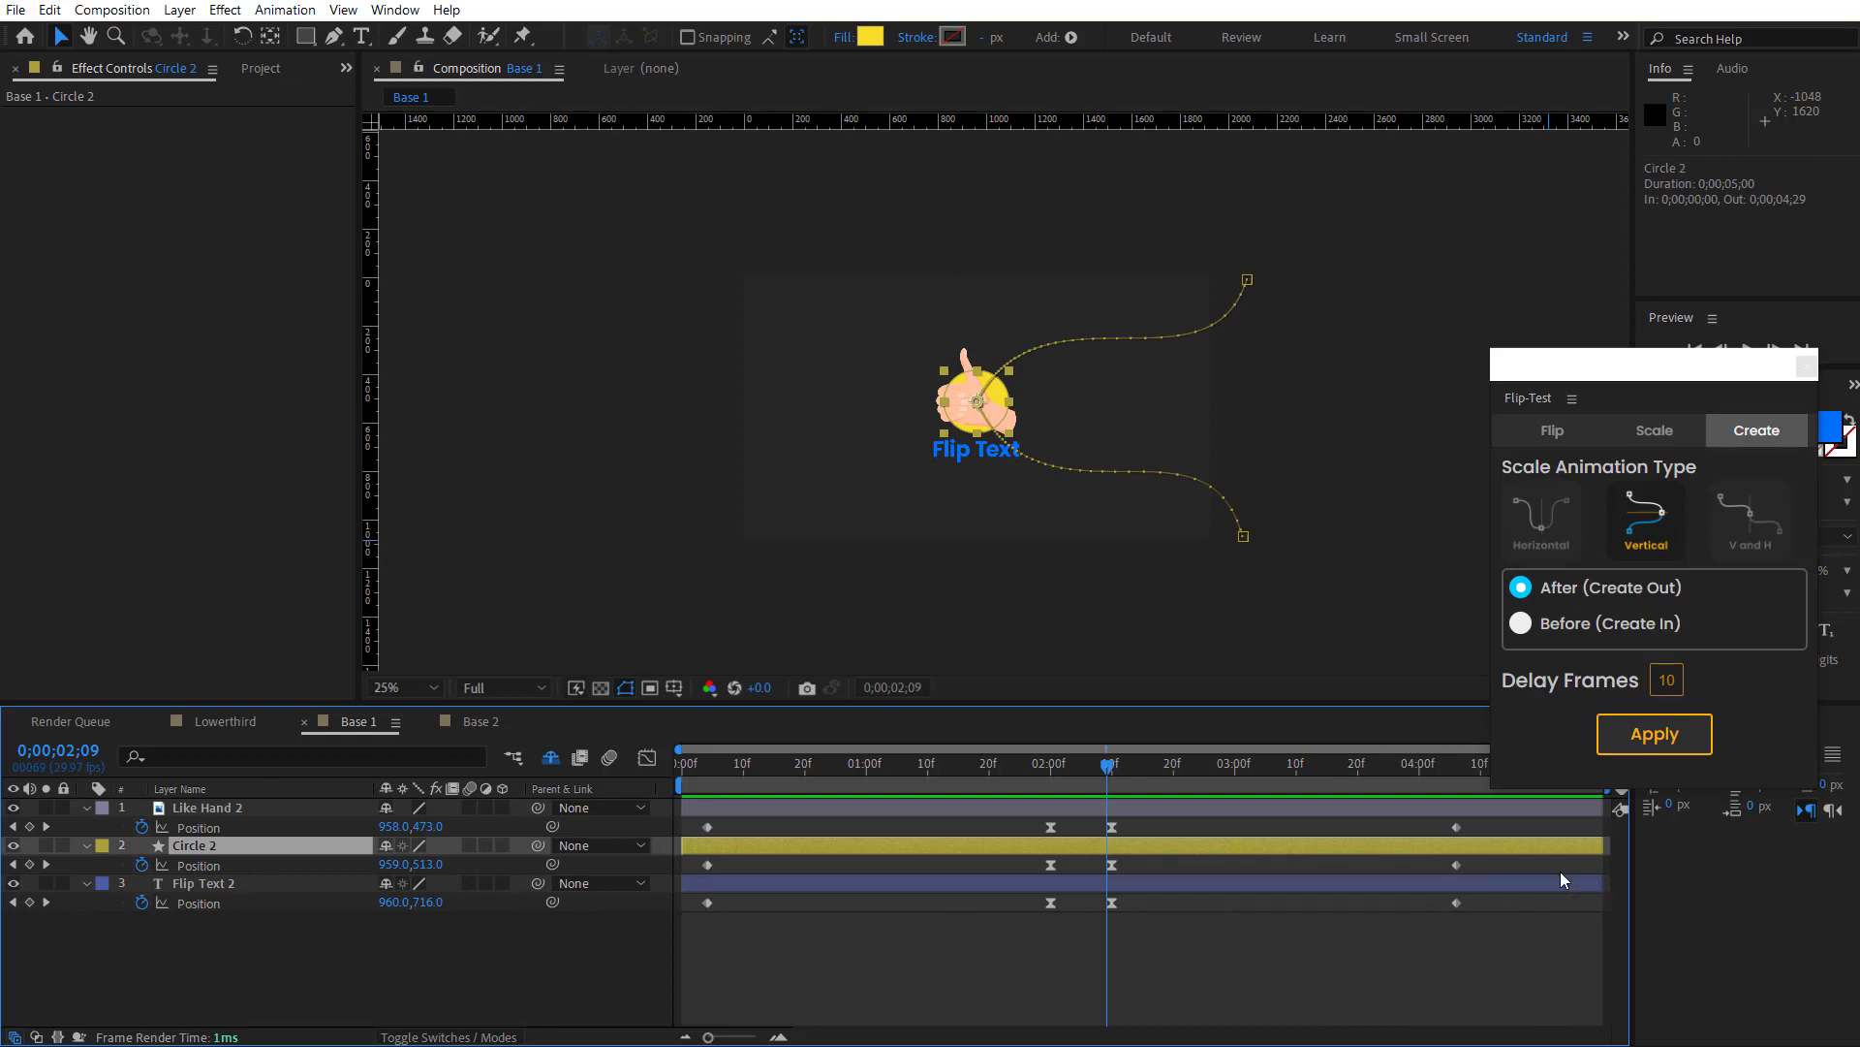
drag(1483, 856, 1095, 872)
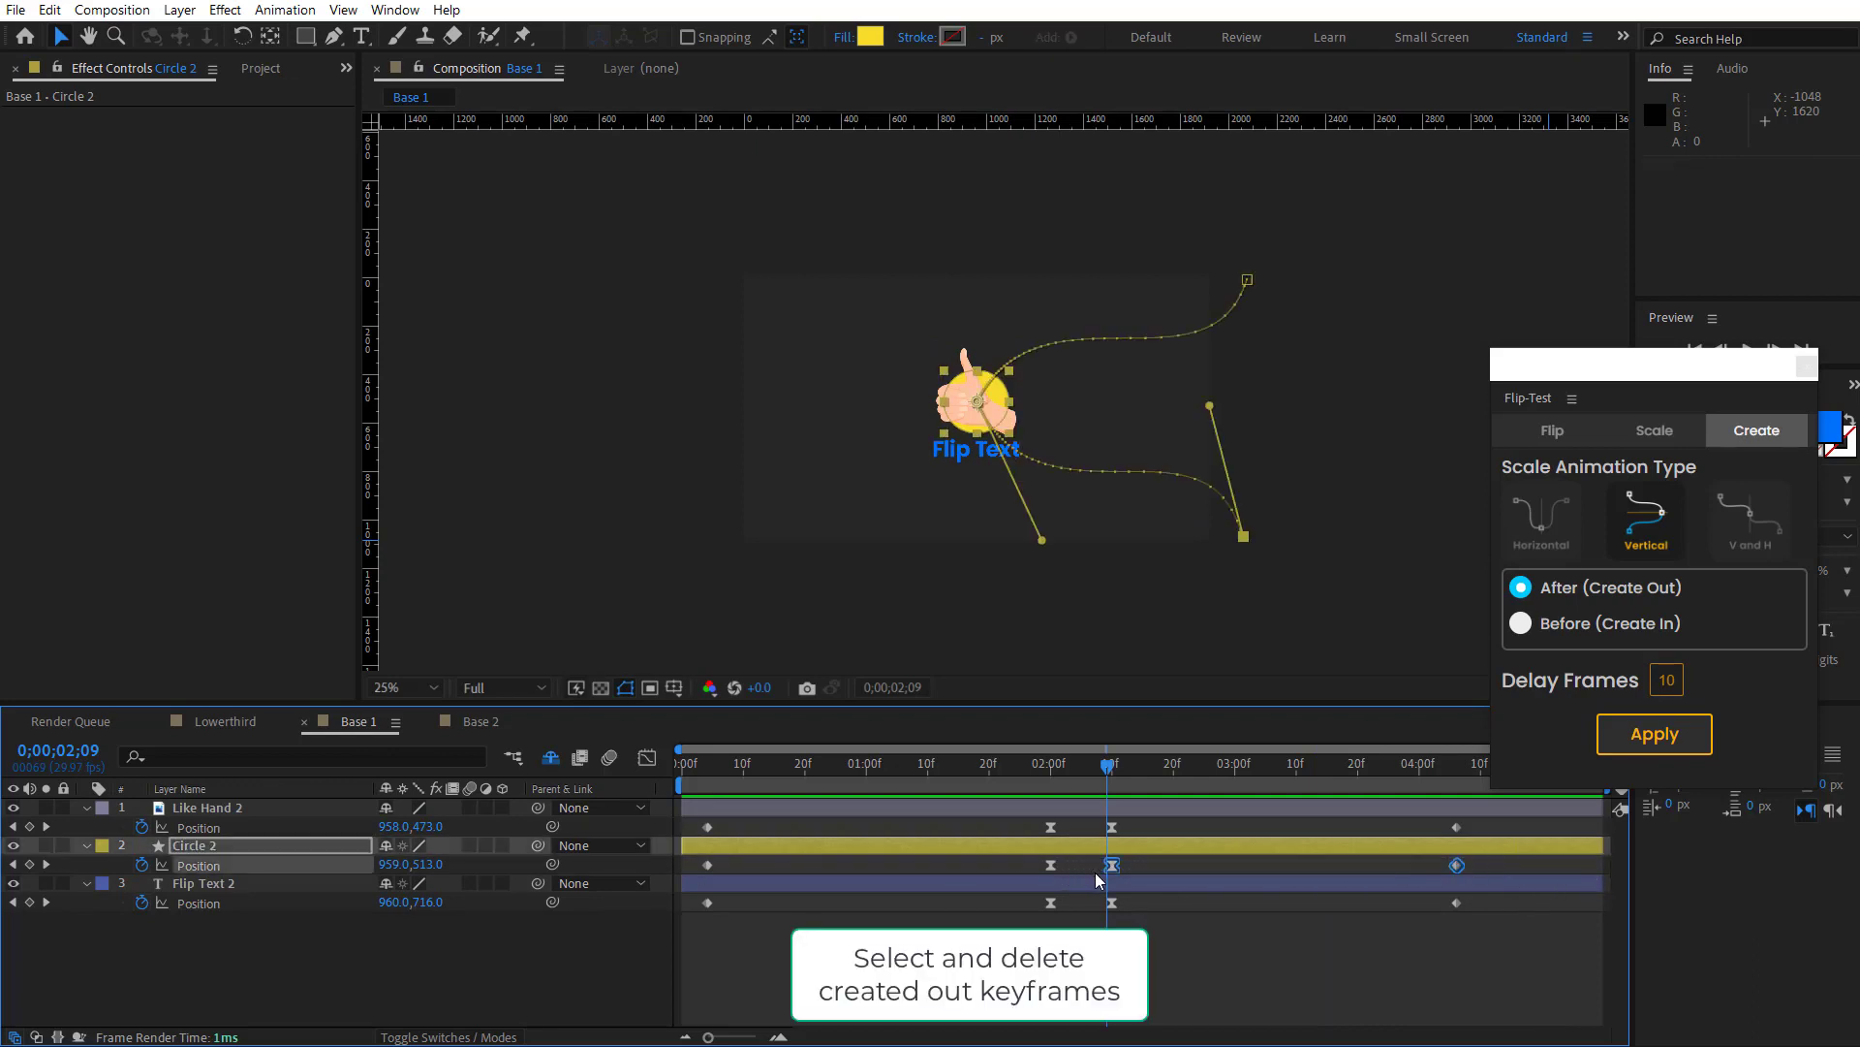
key(Delete)
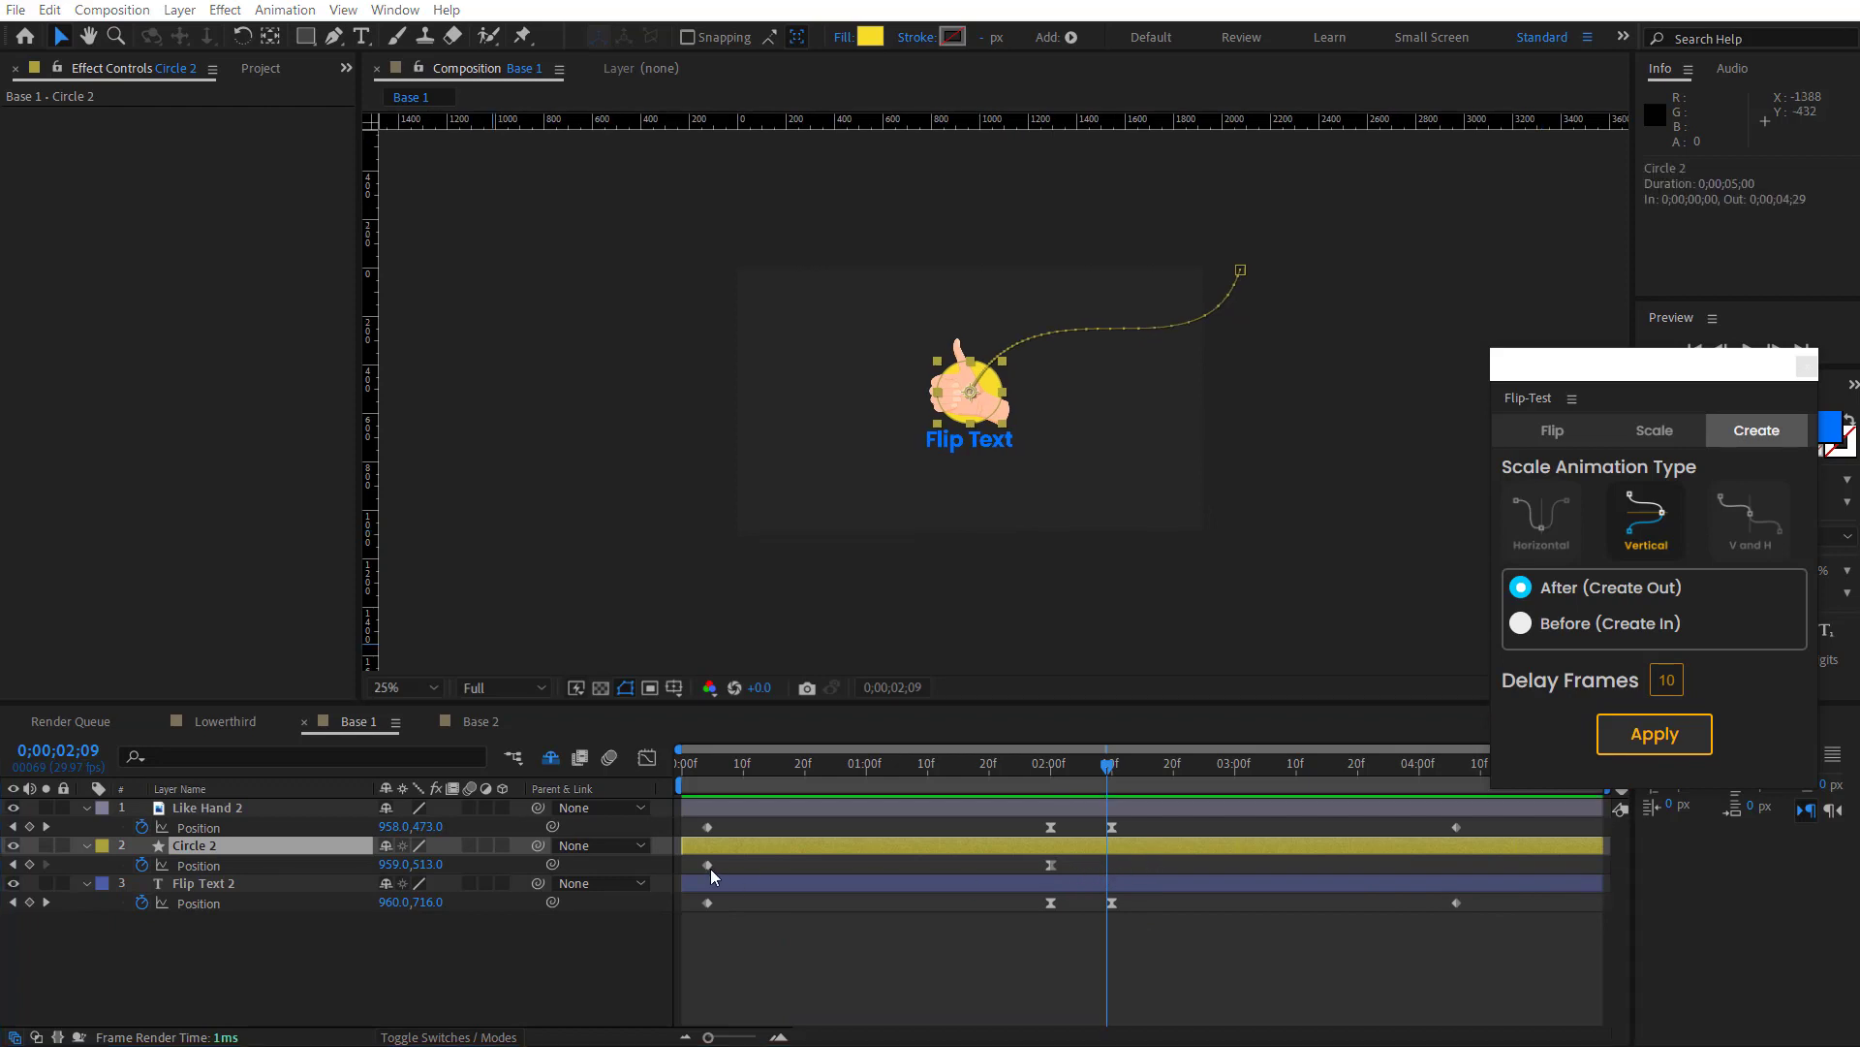
click(12, 882)
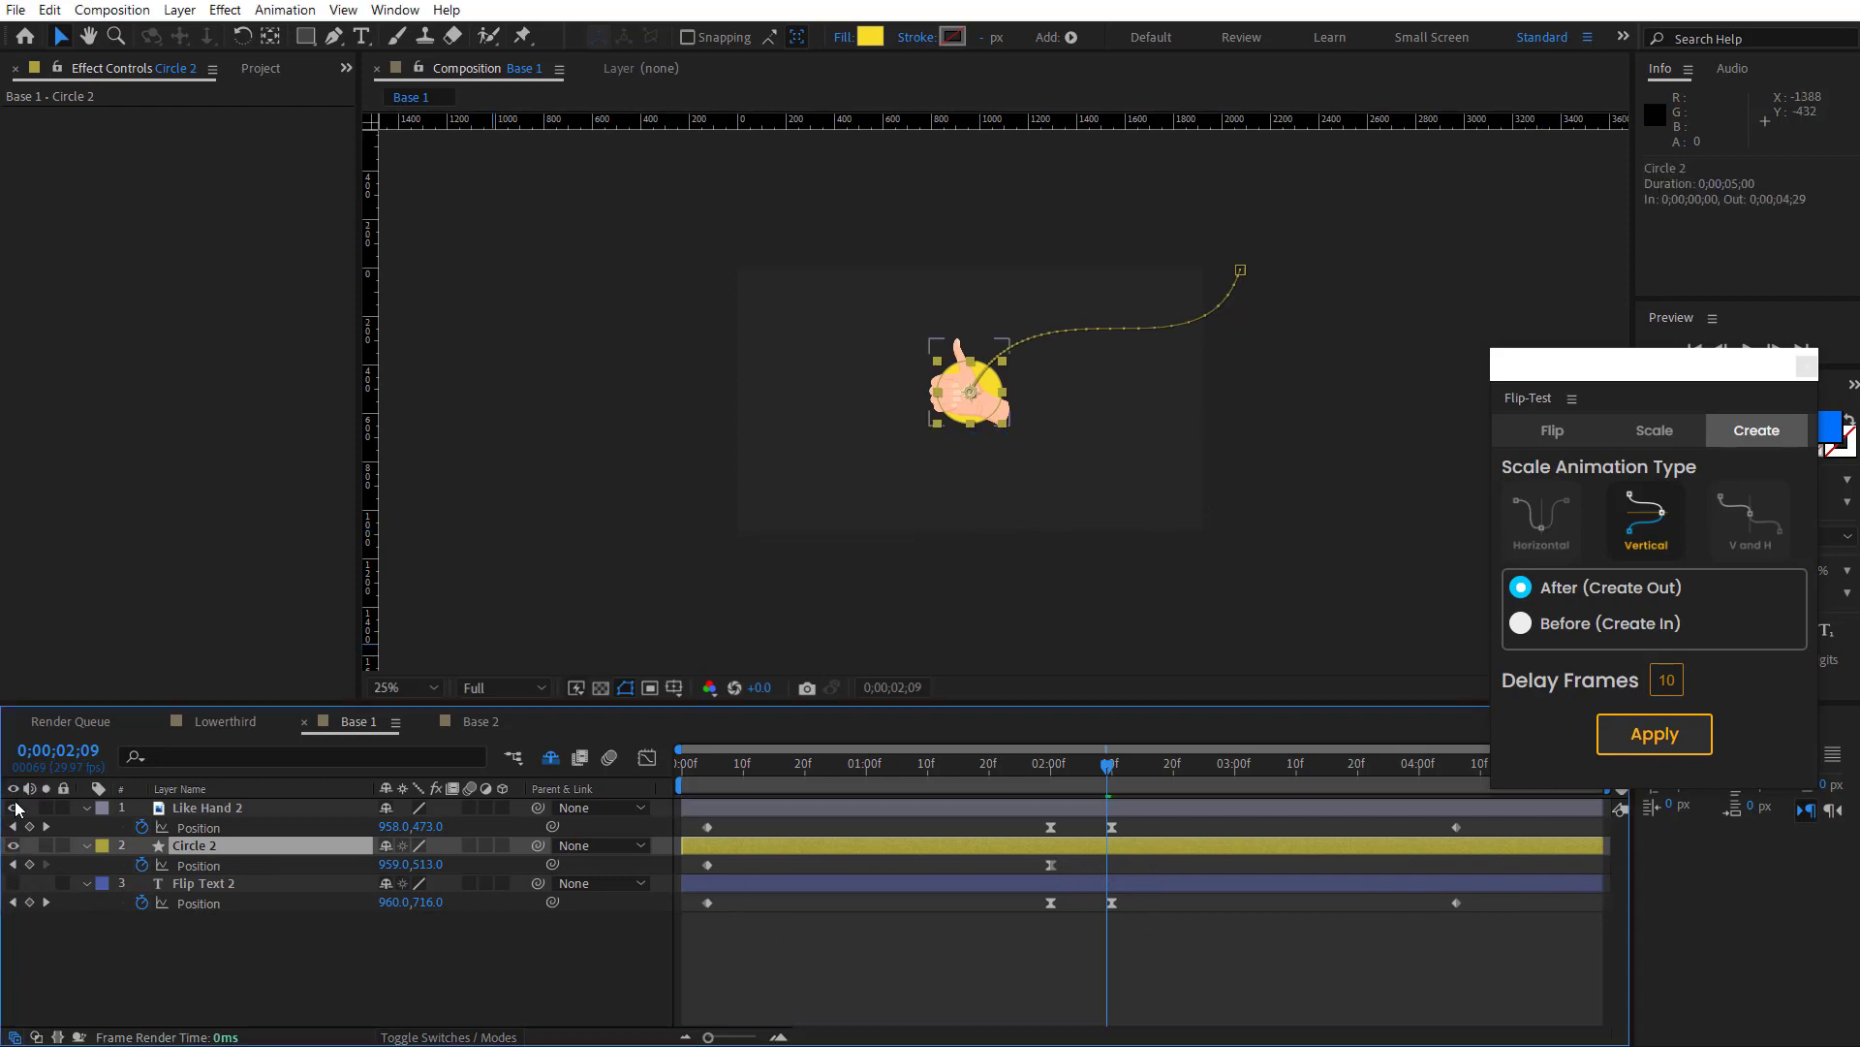
click(14, 807)
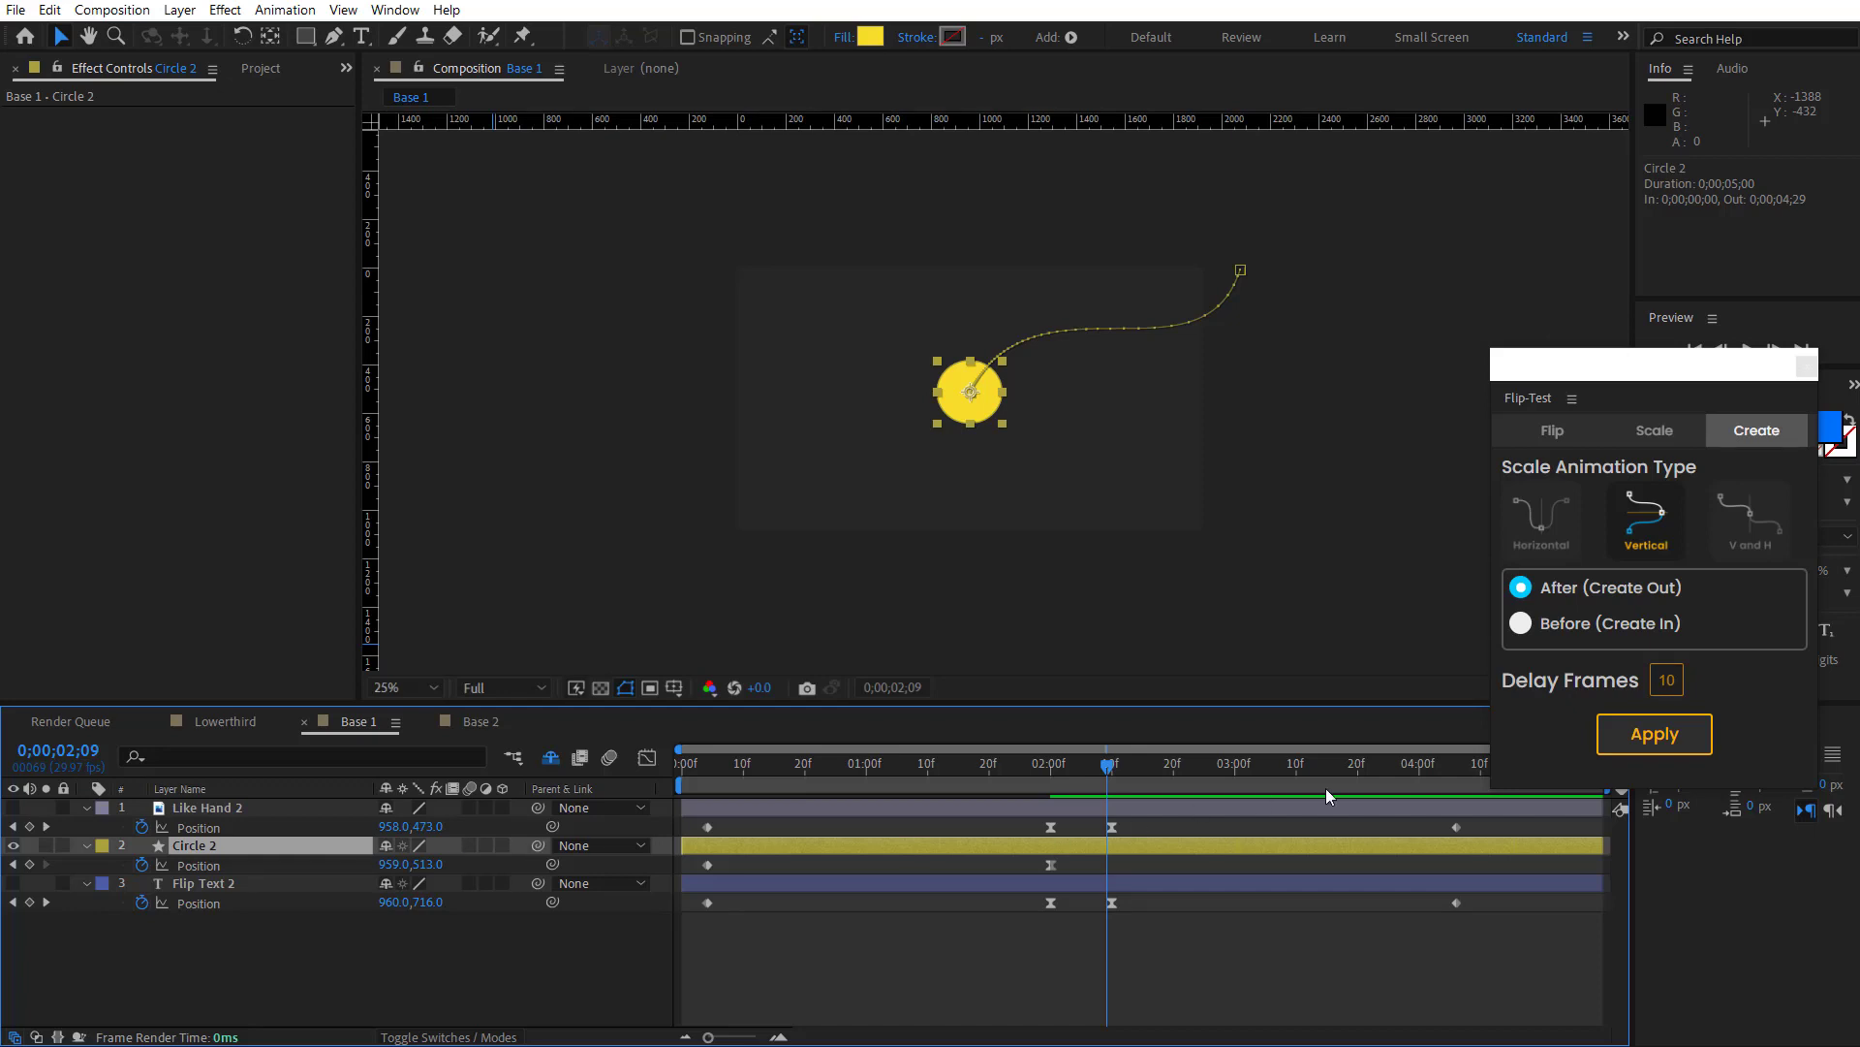
Step: Apply a V and H combined flip animation to the circle and scrub to check it
click(1764, 524)
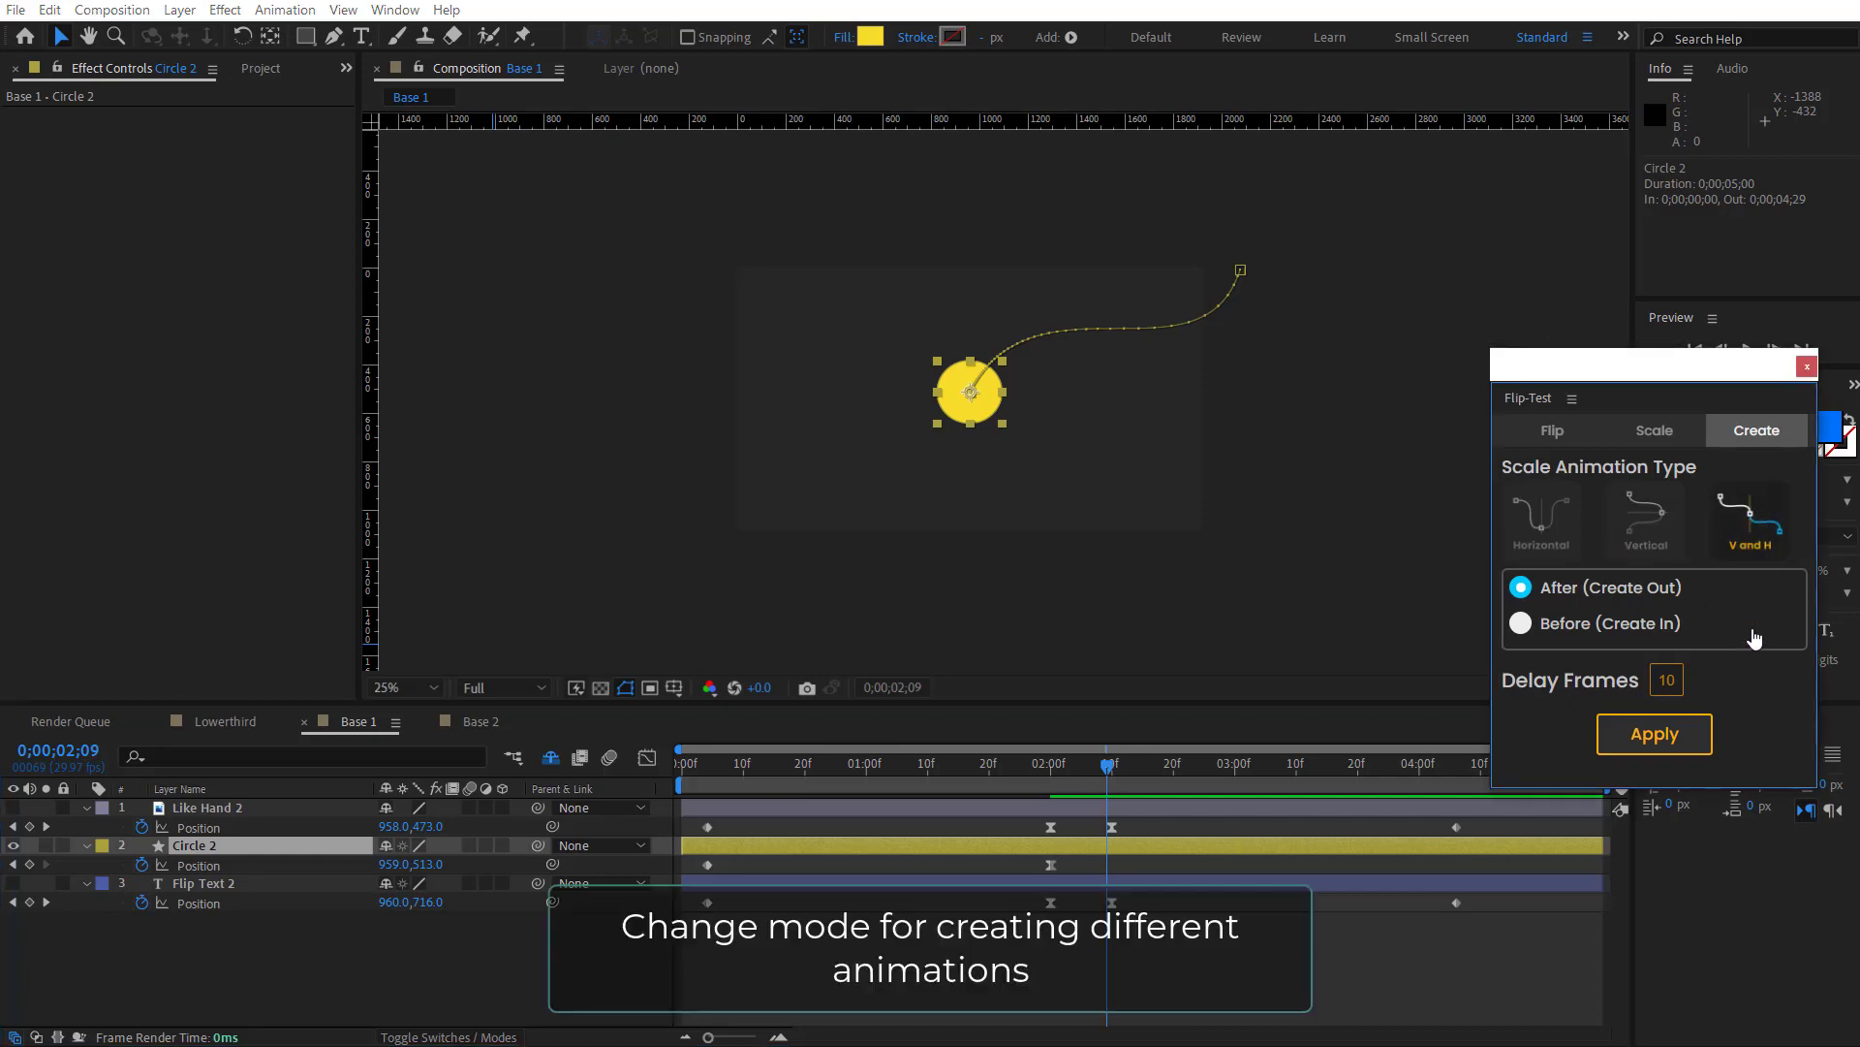
click(1657, 739)
mouse_move(1110, 772)
mouse_down()
mouse_move(1098, 794)
mouse_move(1457, 810)
mouse_move(709, 801)
mouse_move(1113, 793)
mouse_move(1081, 793)
mouse_up()
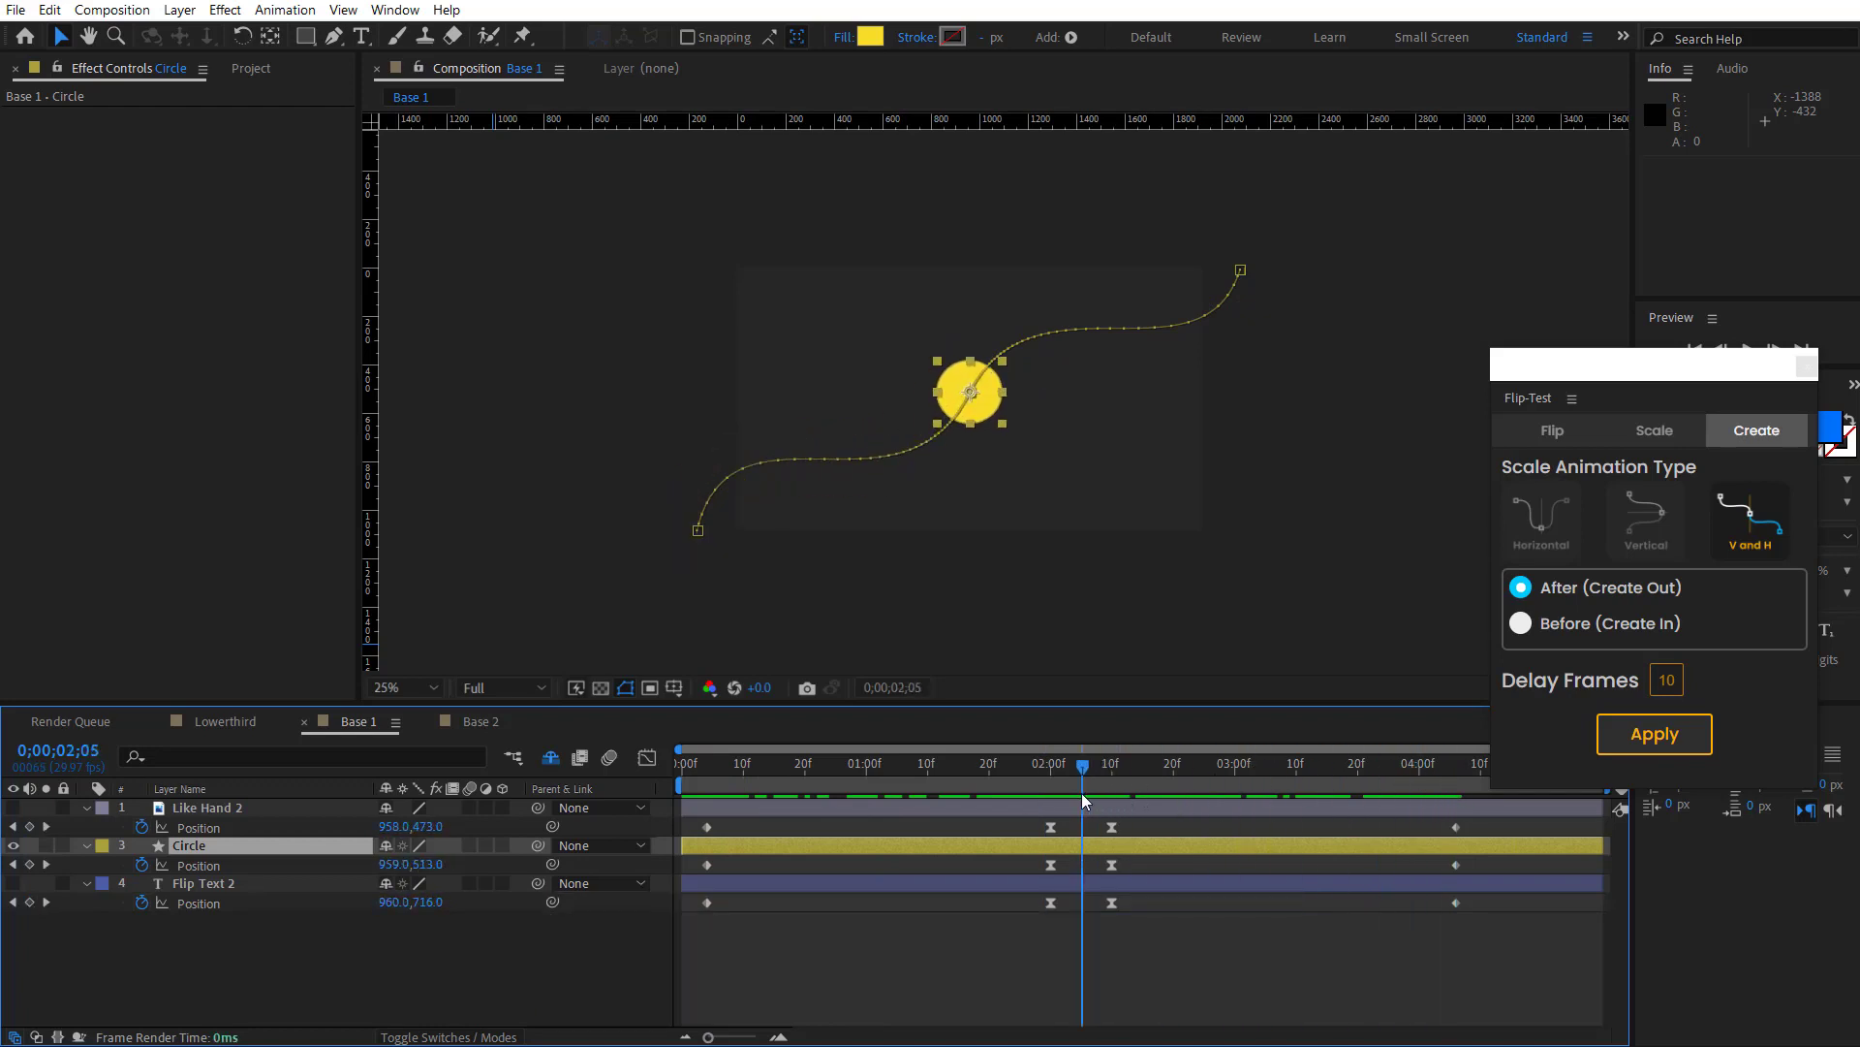
Step: Show Flip Text and Like Hand again and play back the full animation up to 0;00;02;20
click(445, 965)
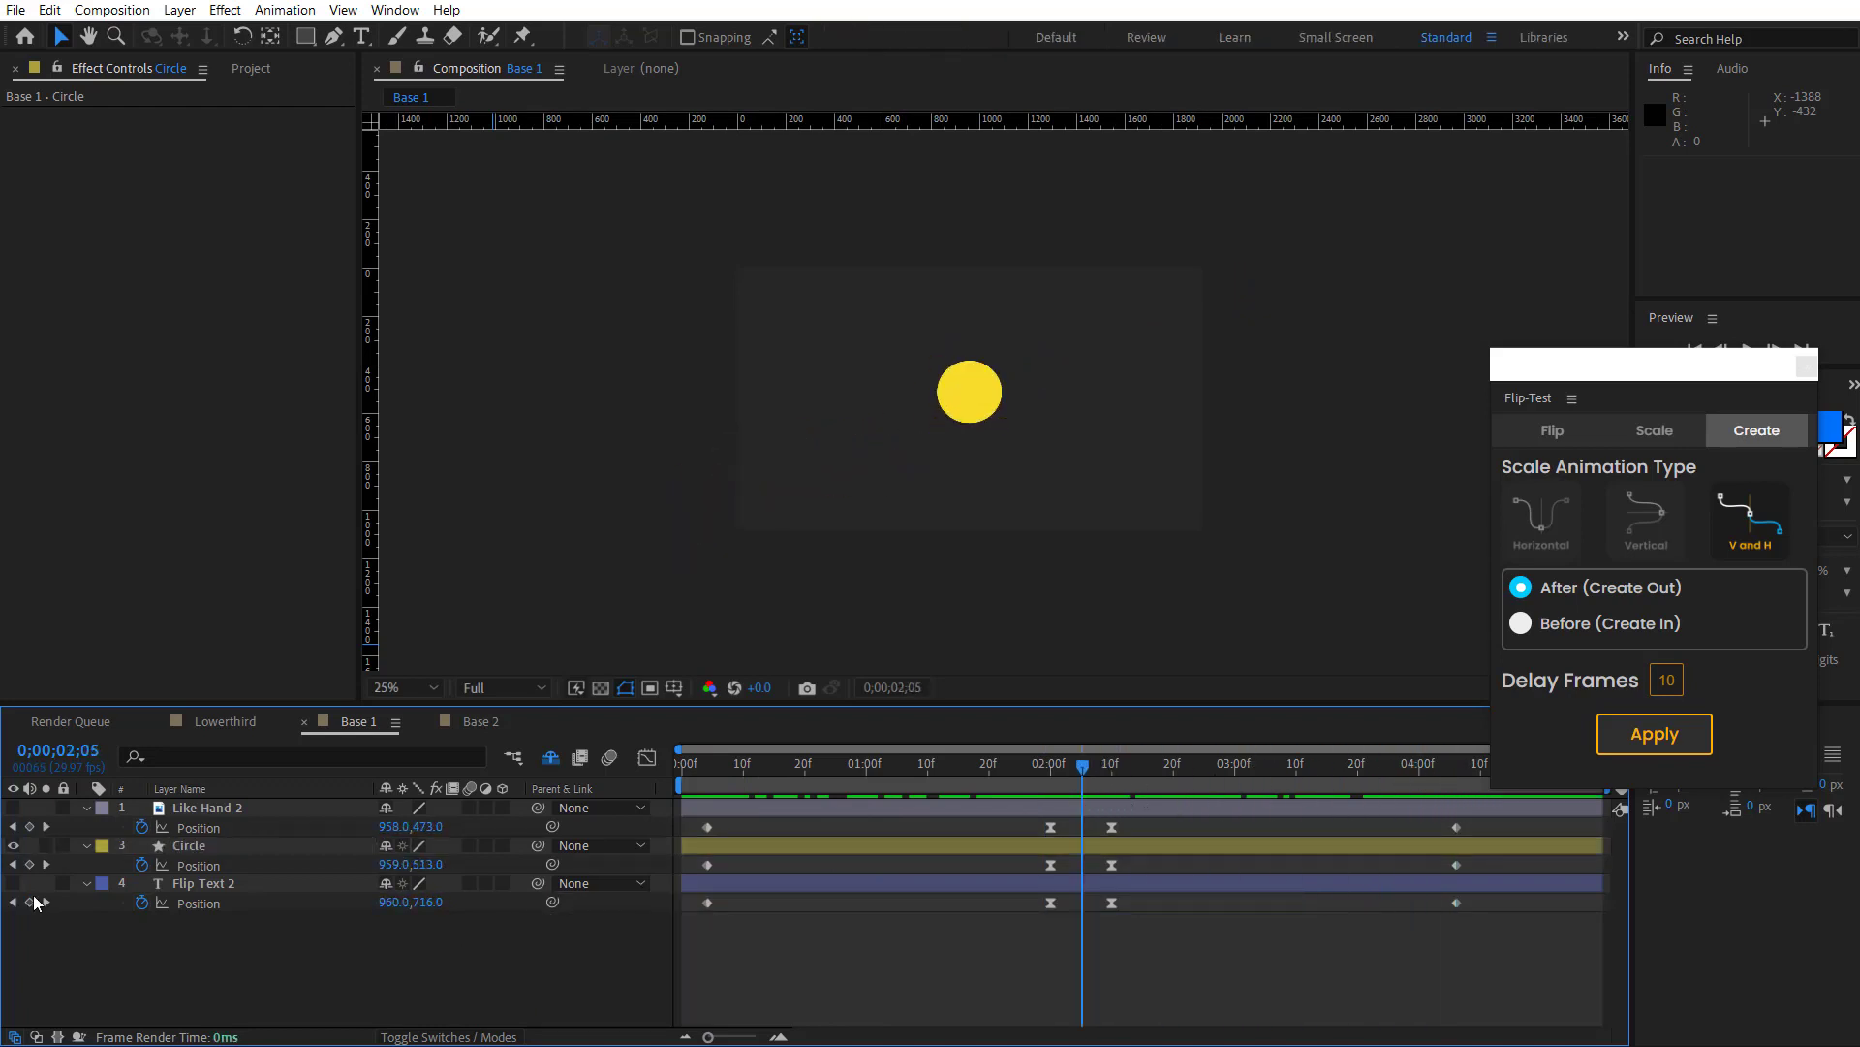
click(13, 883)
click(14, 807)
key(space)
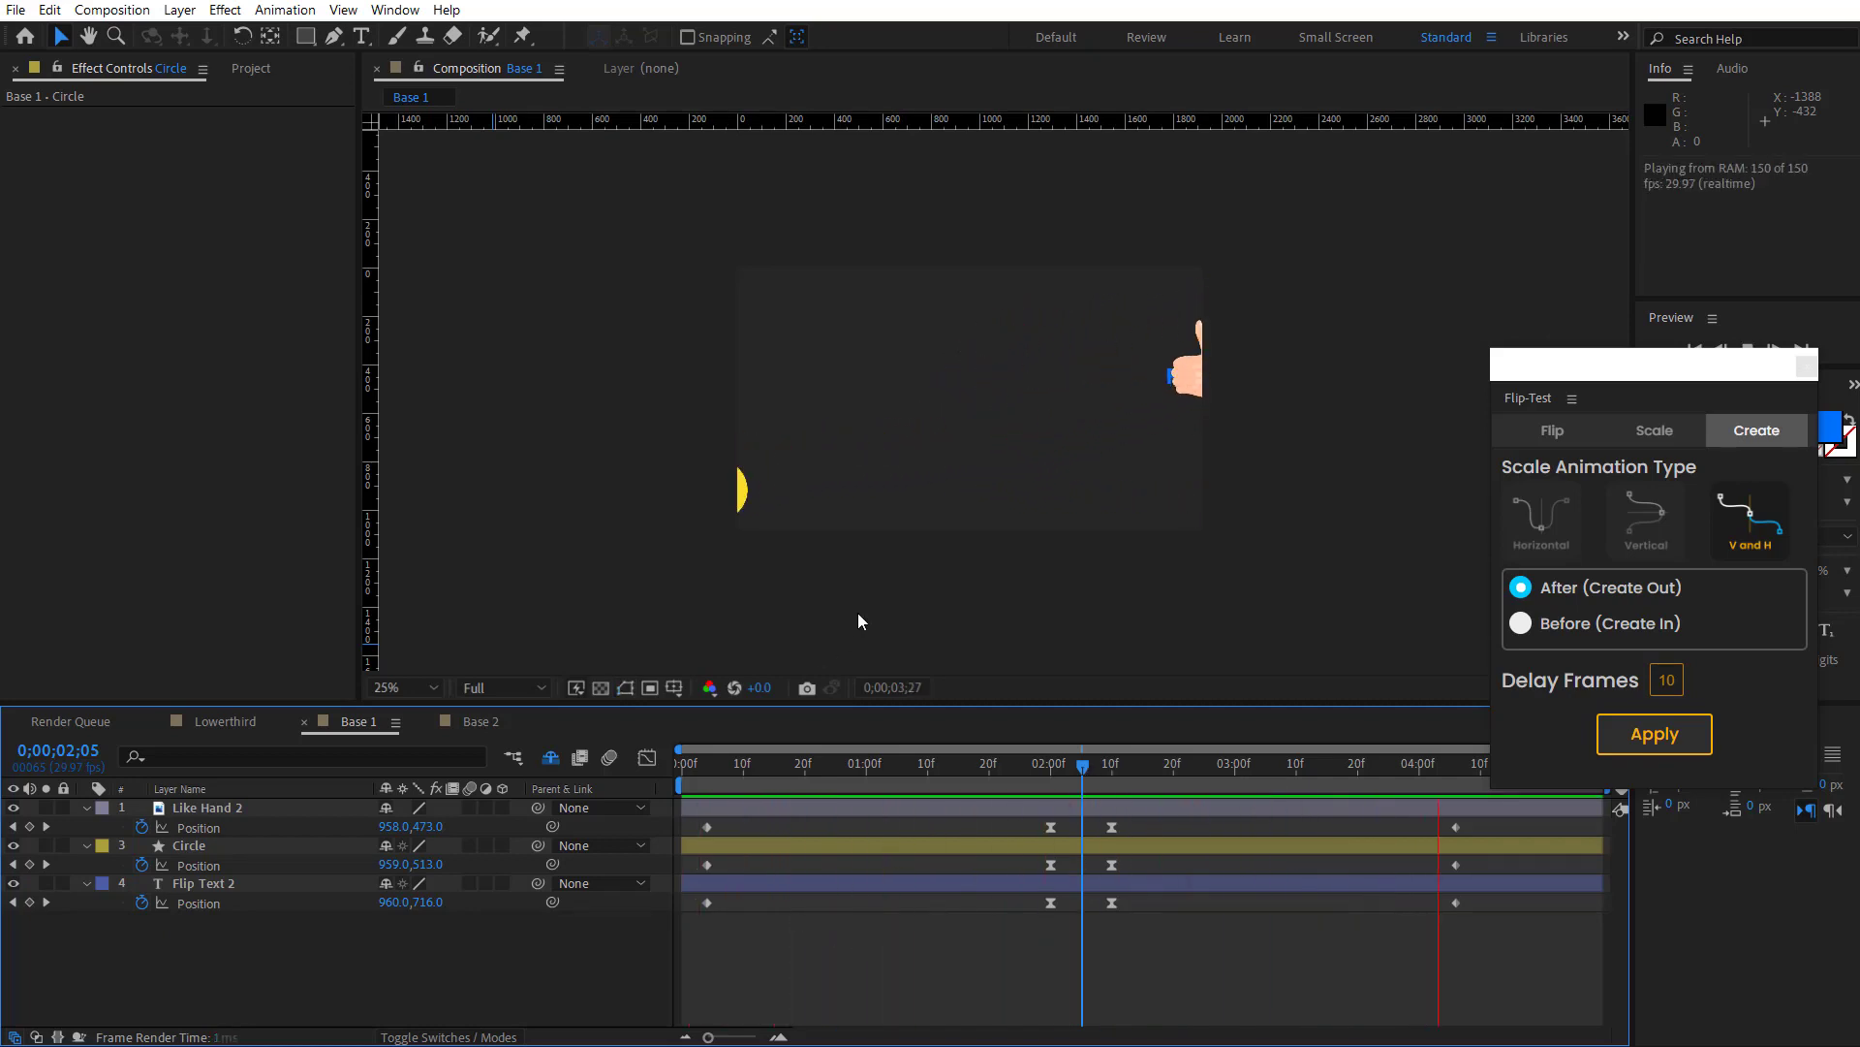
click(1173, 767)
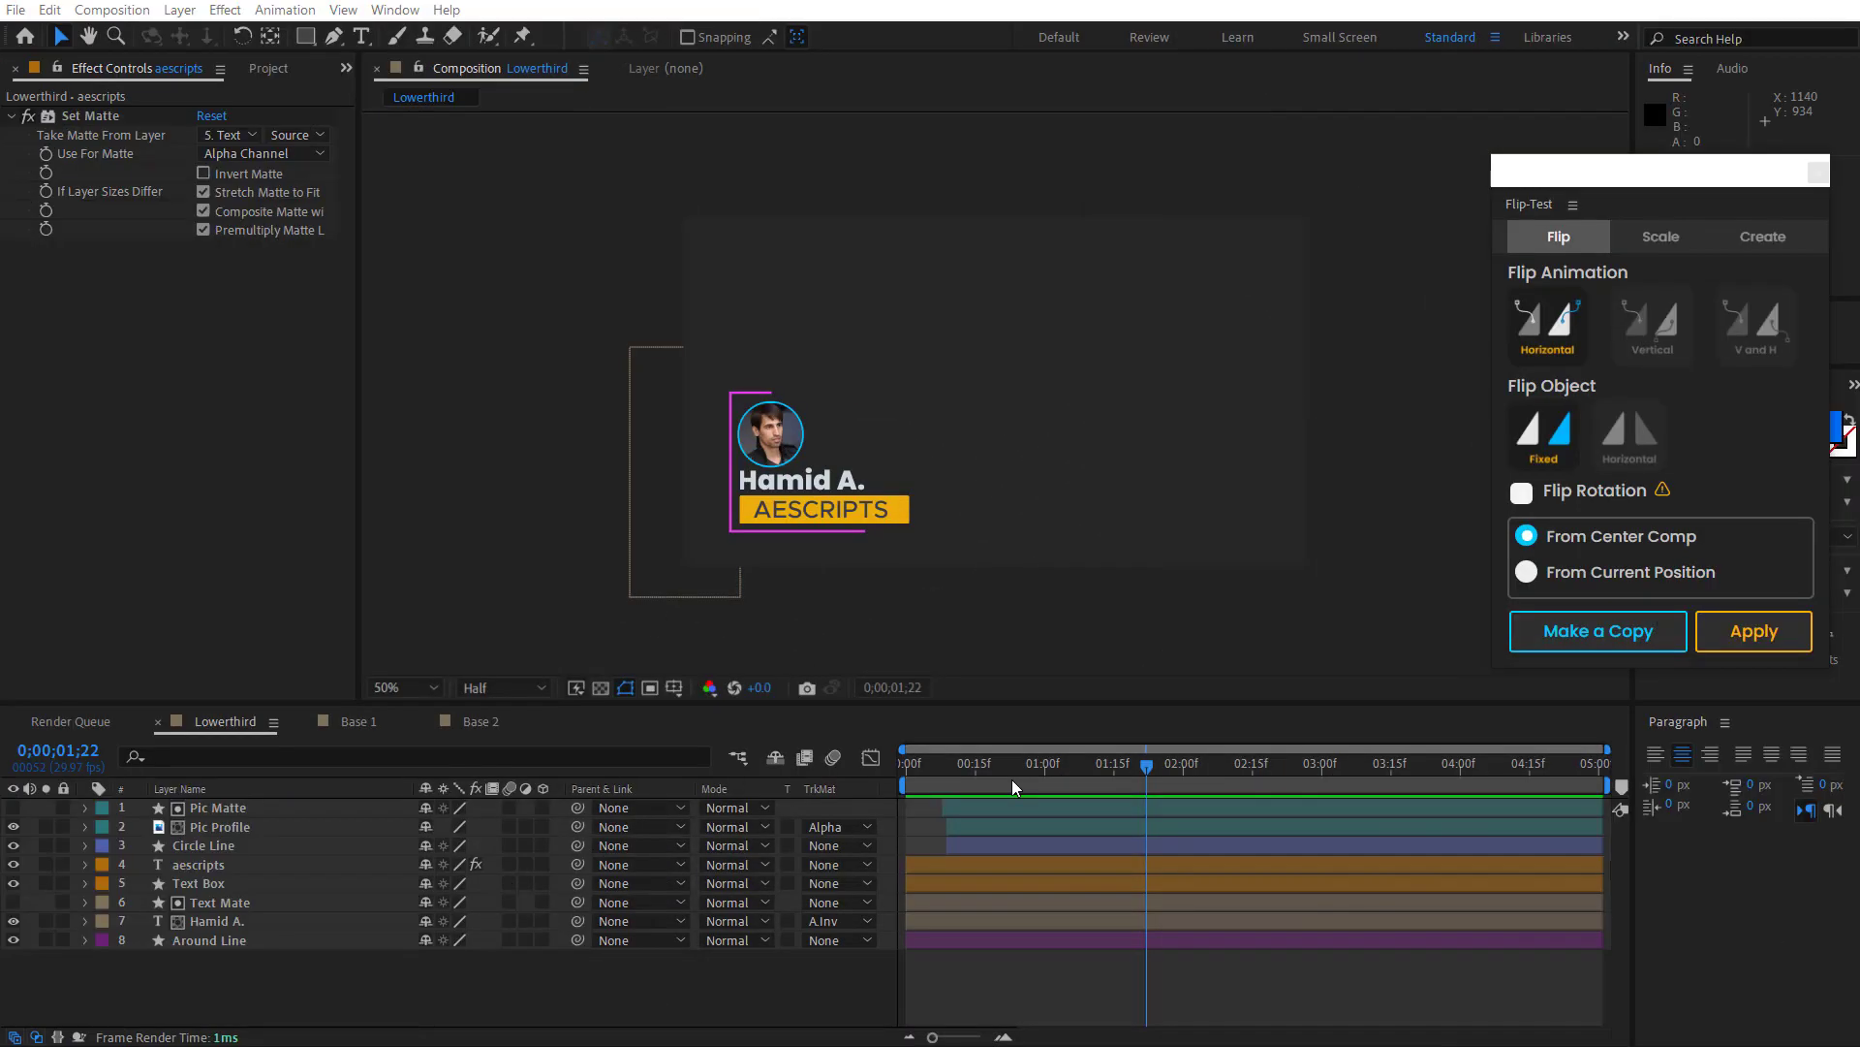
Step: Scrub and play a preview of the Lowerthird animation
drag(1113, 764, 1279, 790)
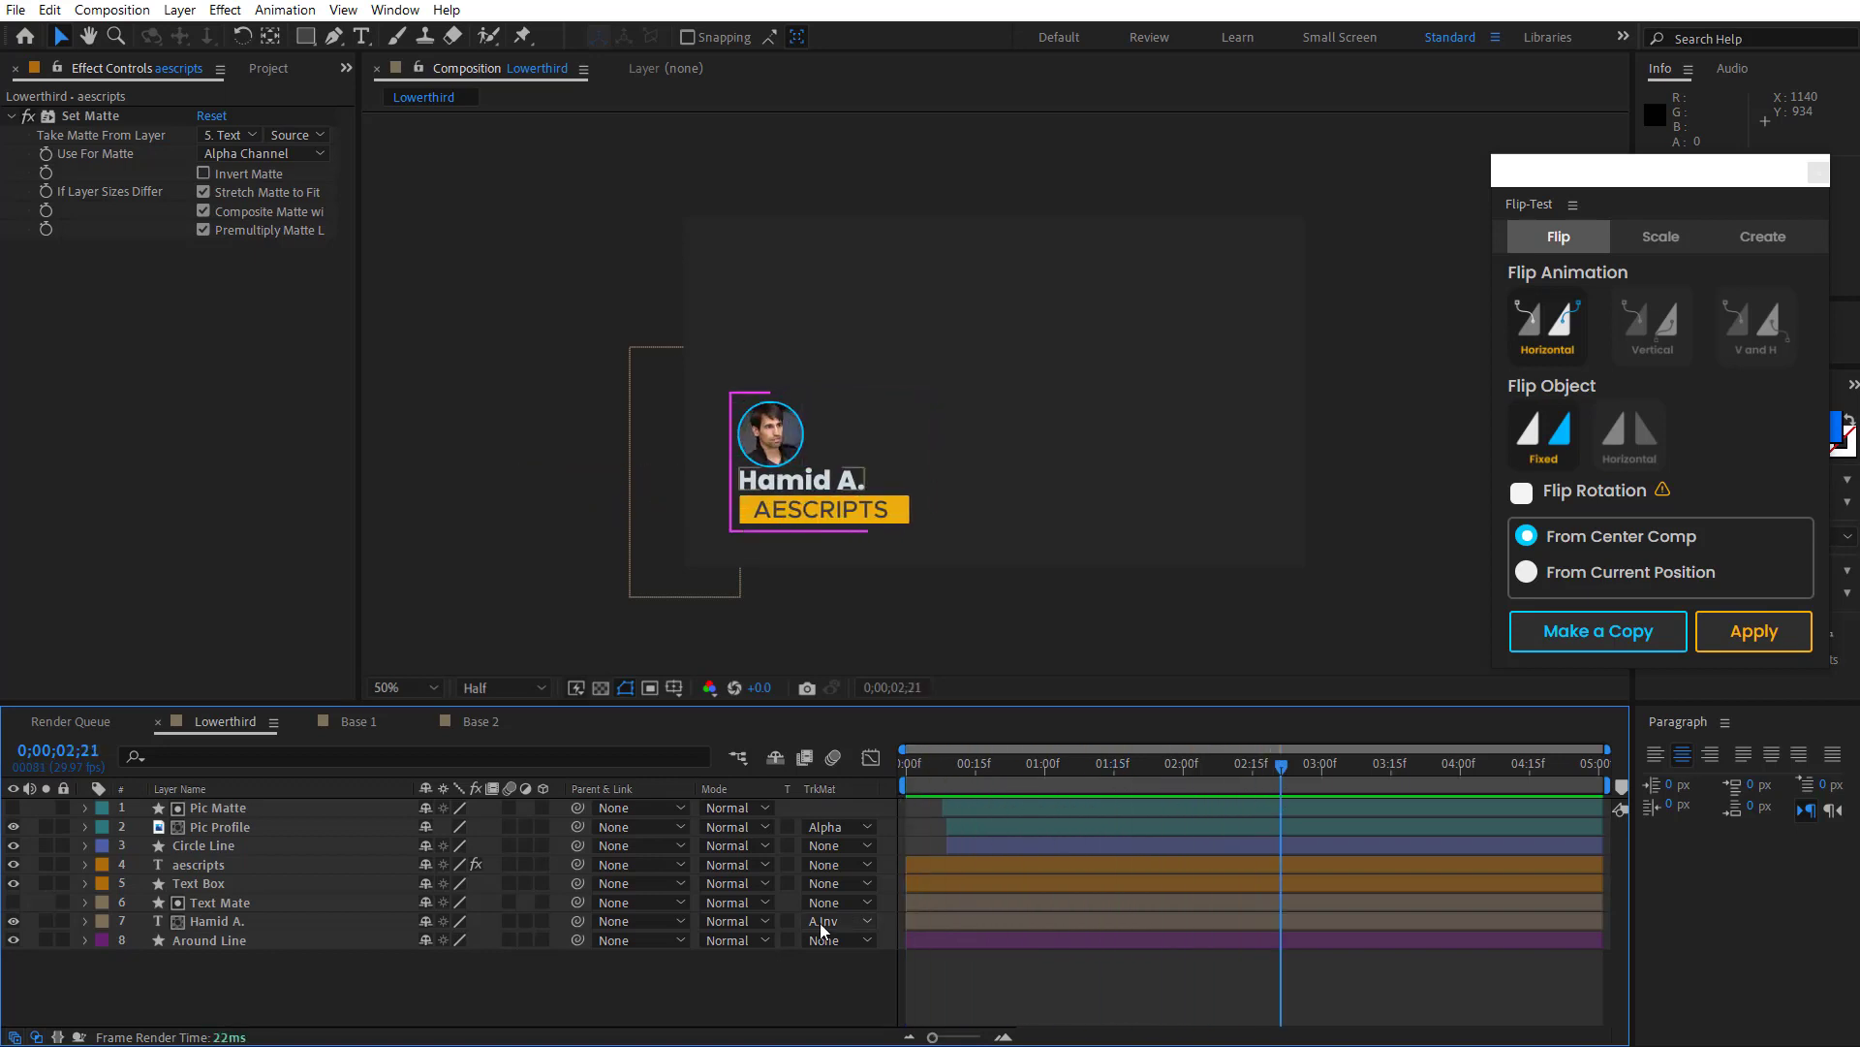
key(space)
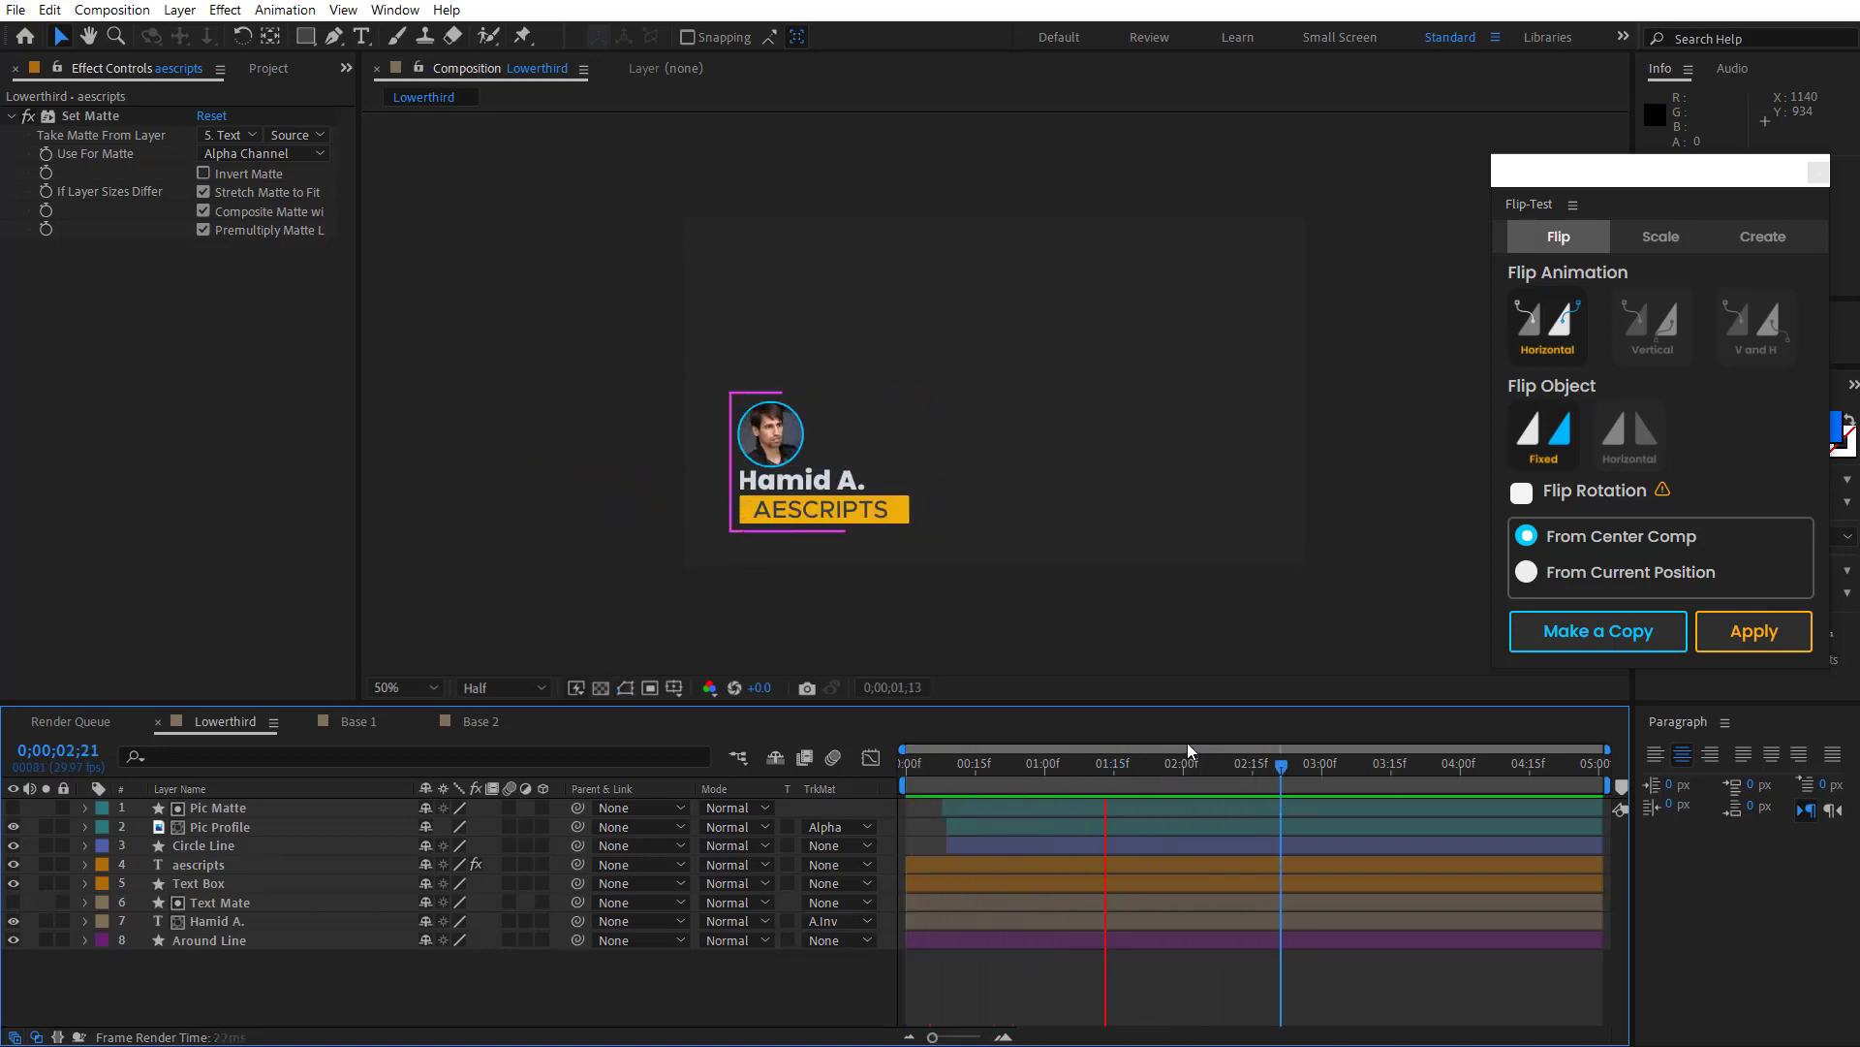
key(space)
Step: Mirror all eight lower third layers horizontally, check the result, then undo the flip
drag(264, 956, 180, 799)
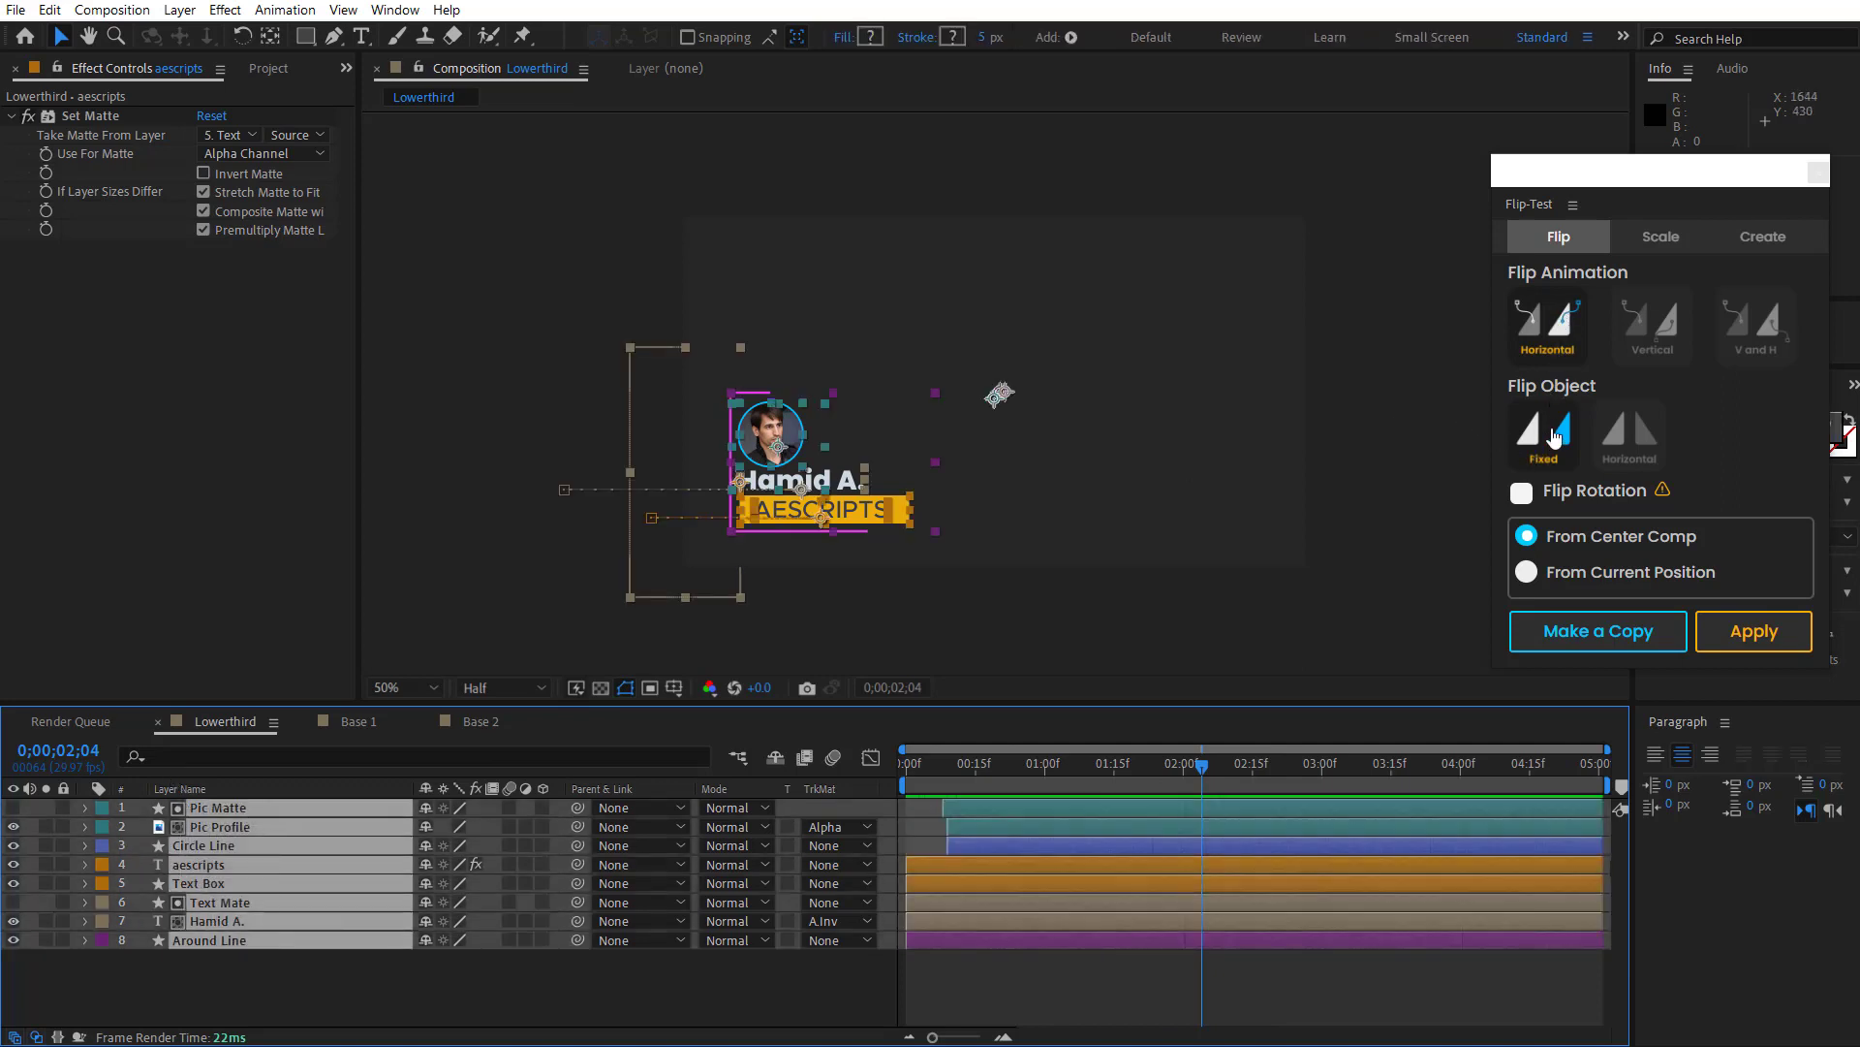
click(1754, 631)
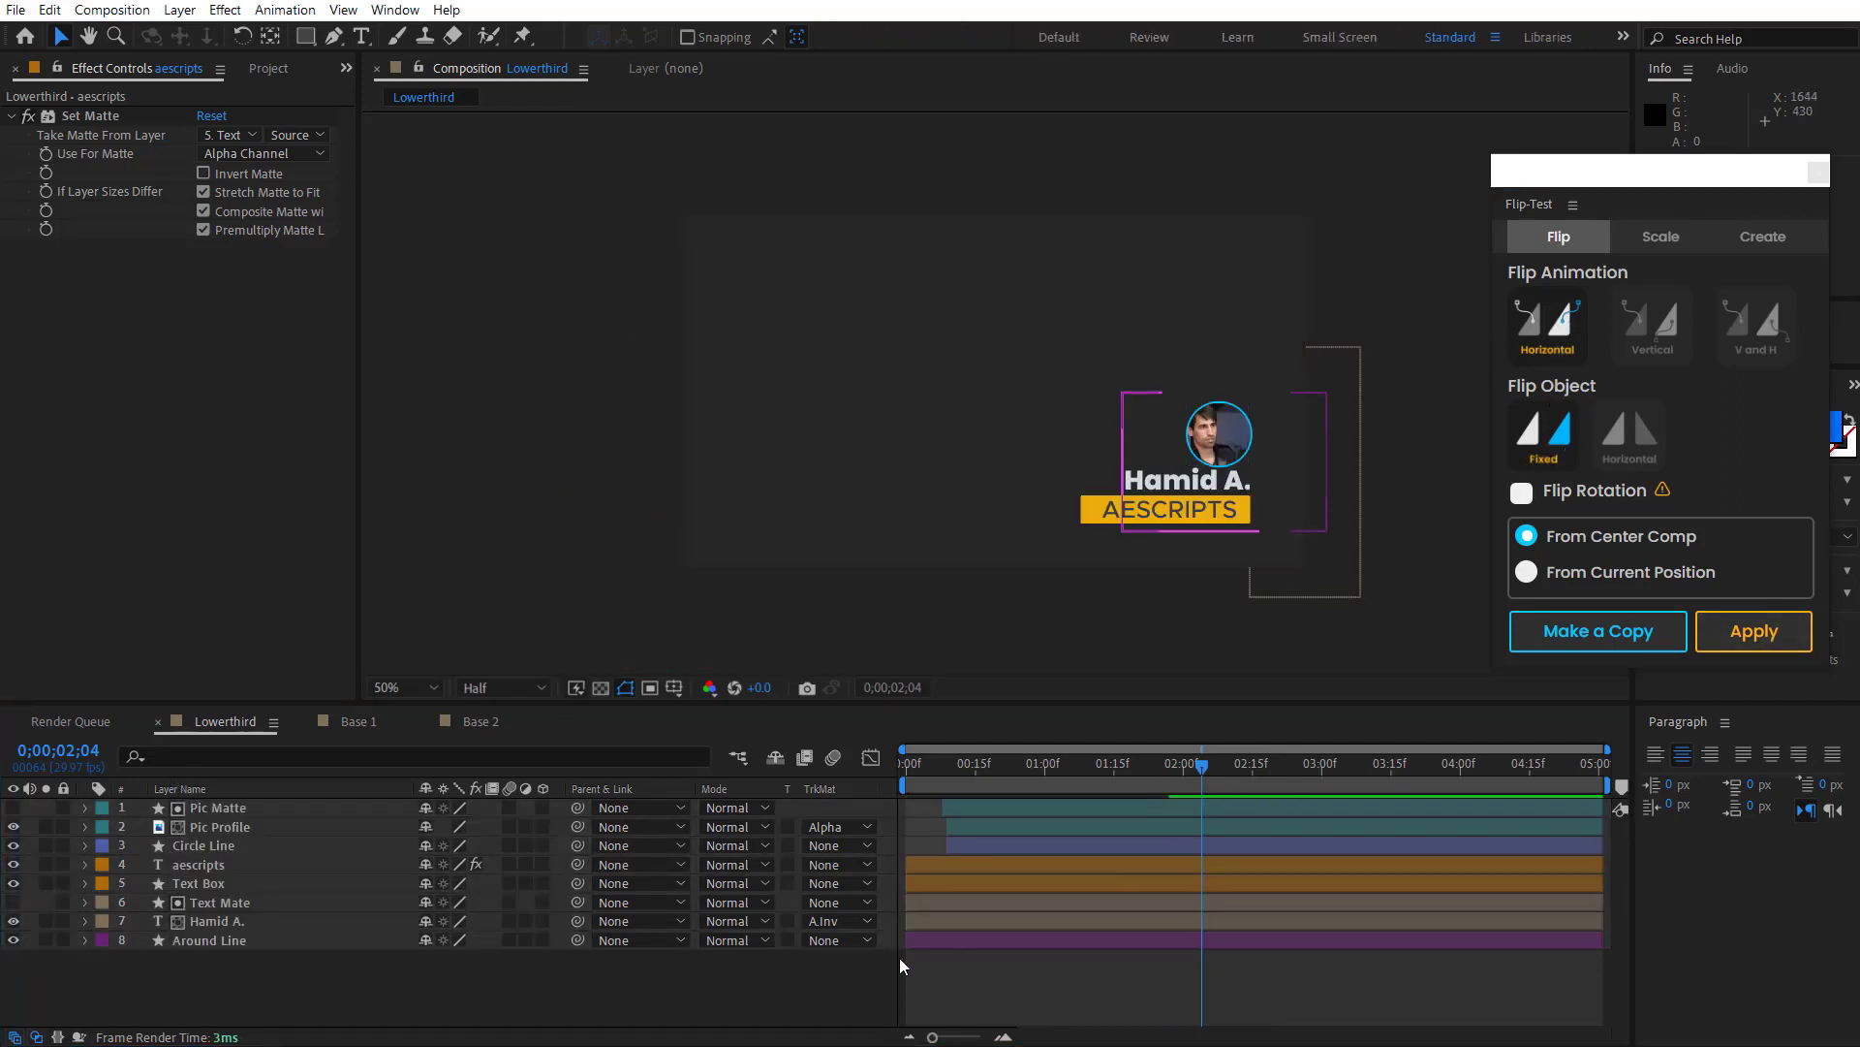
click(899, 958)
drag(1190, 771, 1324, 766)
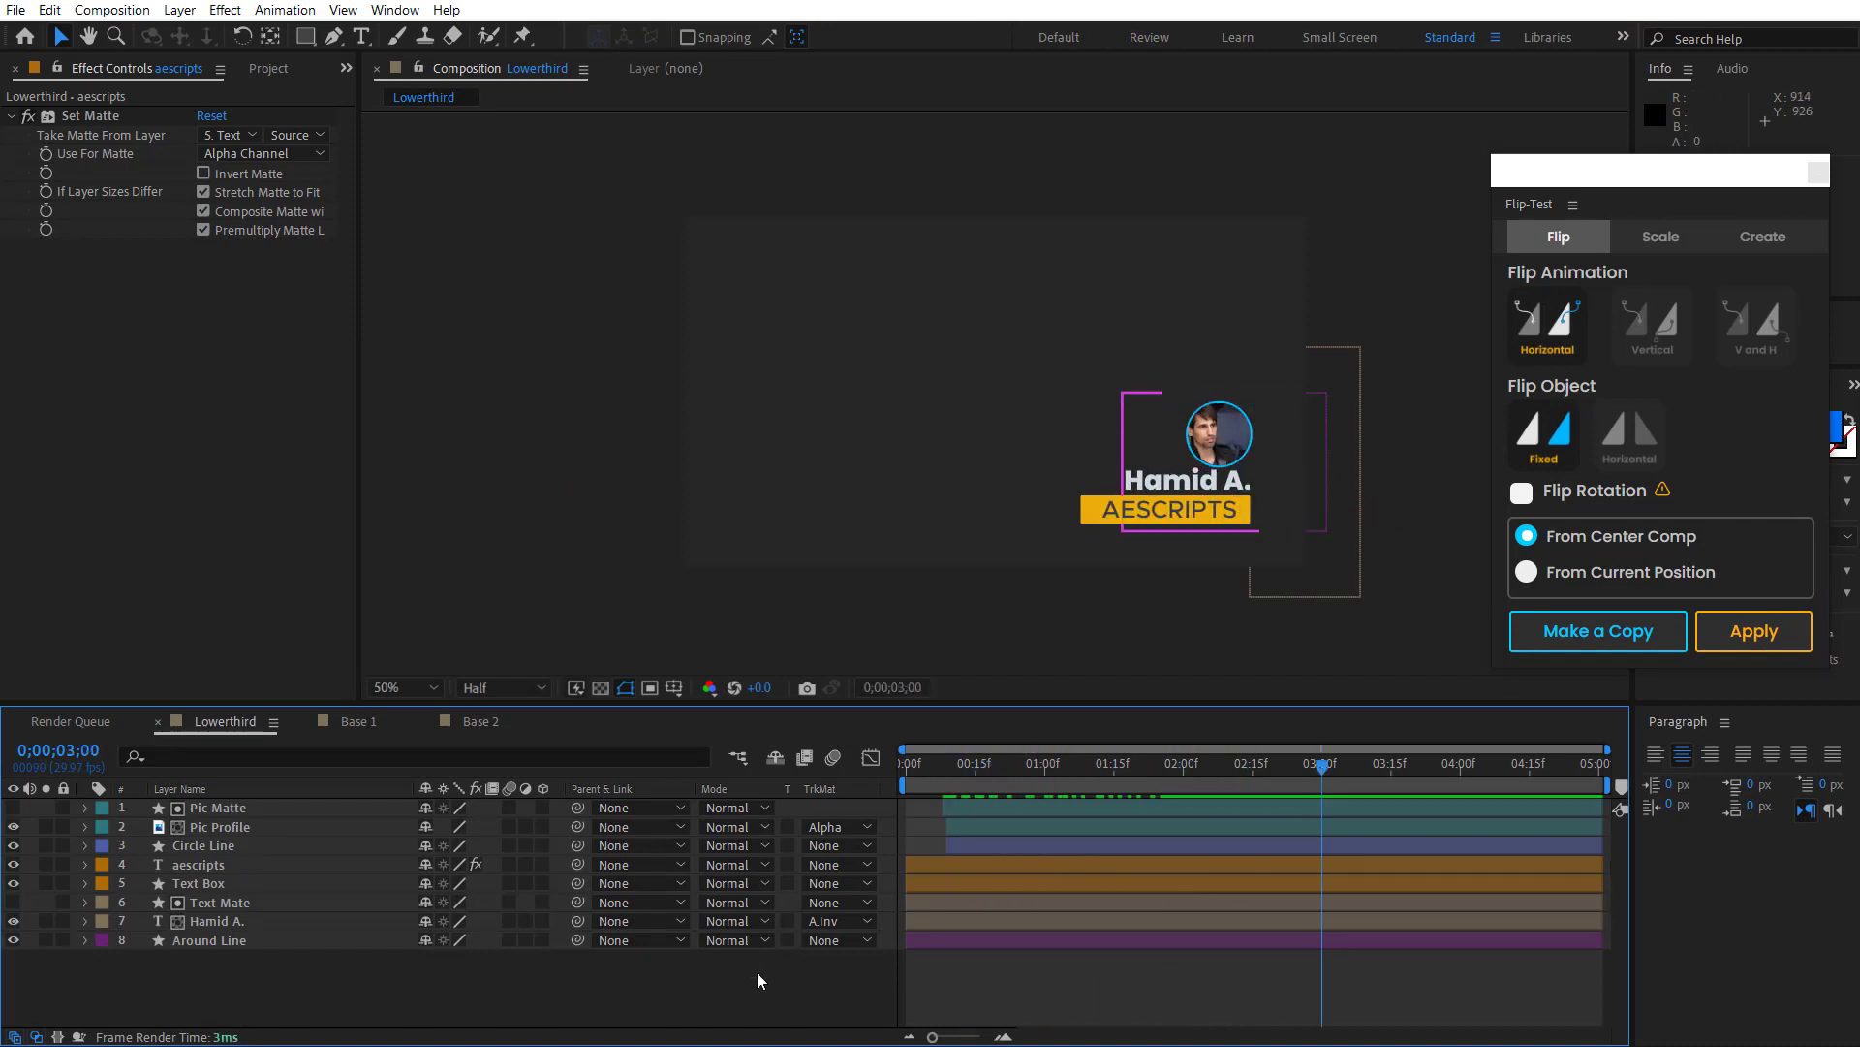
key(ctrl+z)
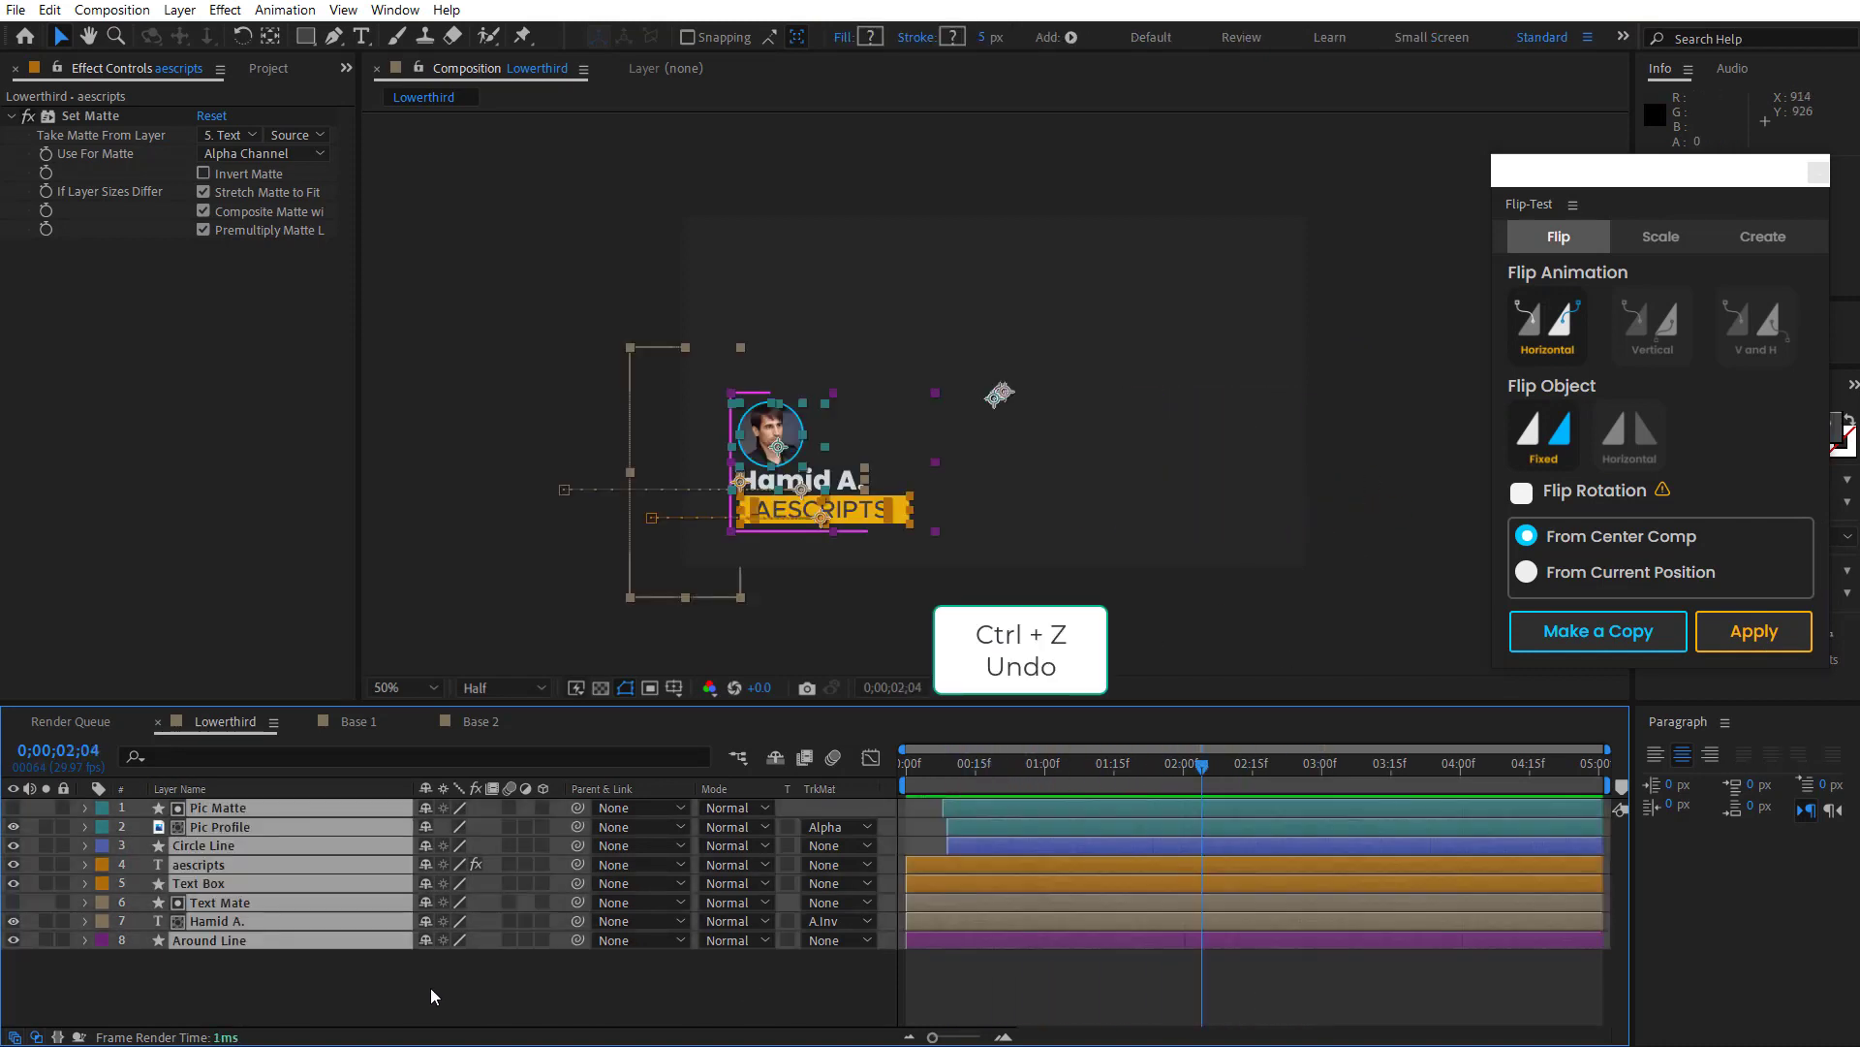
click(430, 986)
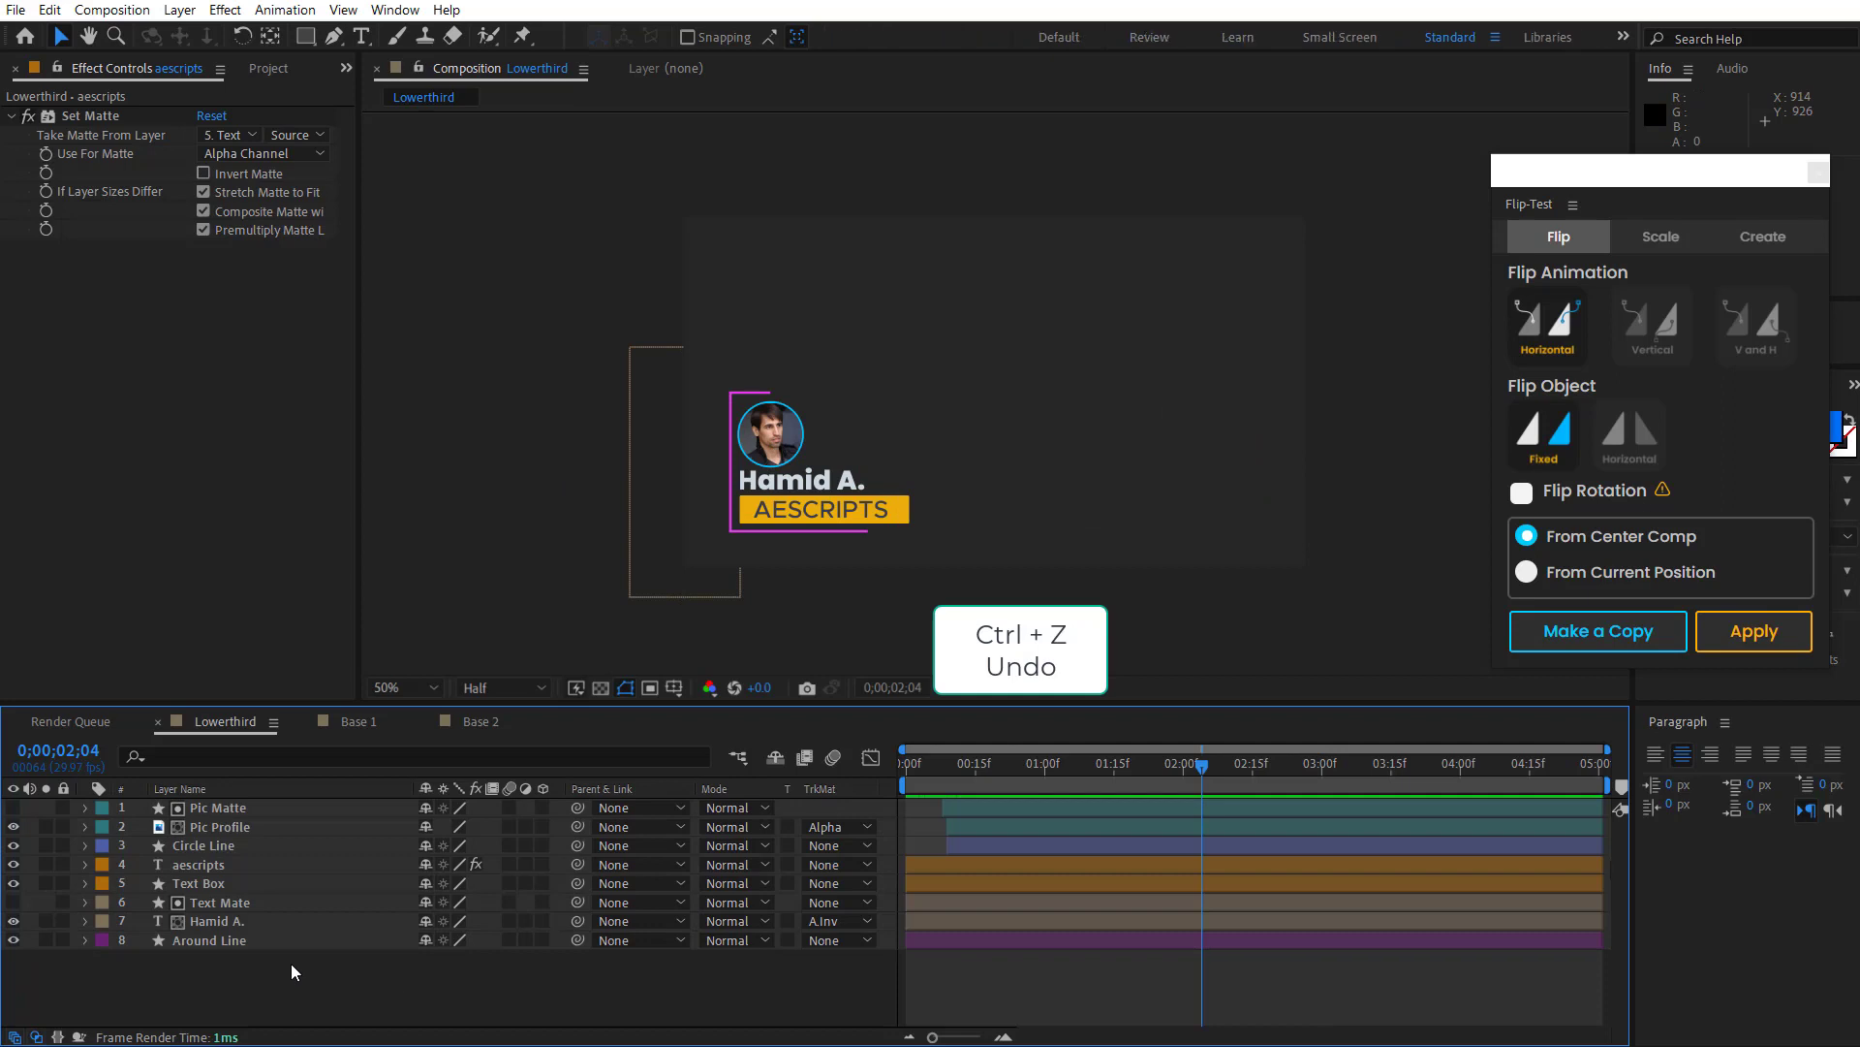
Step: Flip the six image and shape layers with Flip Object Horizontal
click(224, 942)
ctrl+click(196, 905)
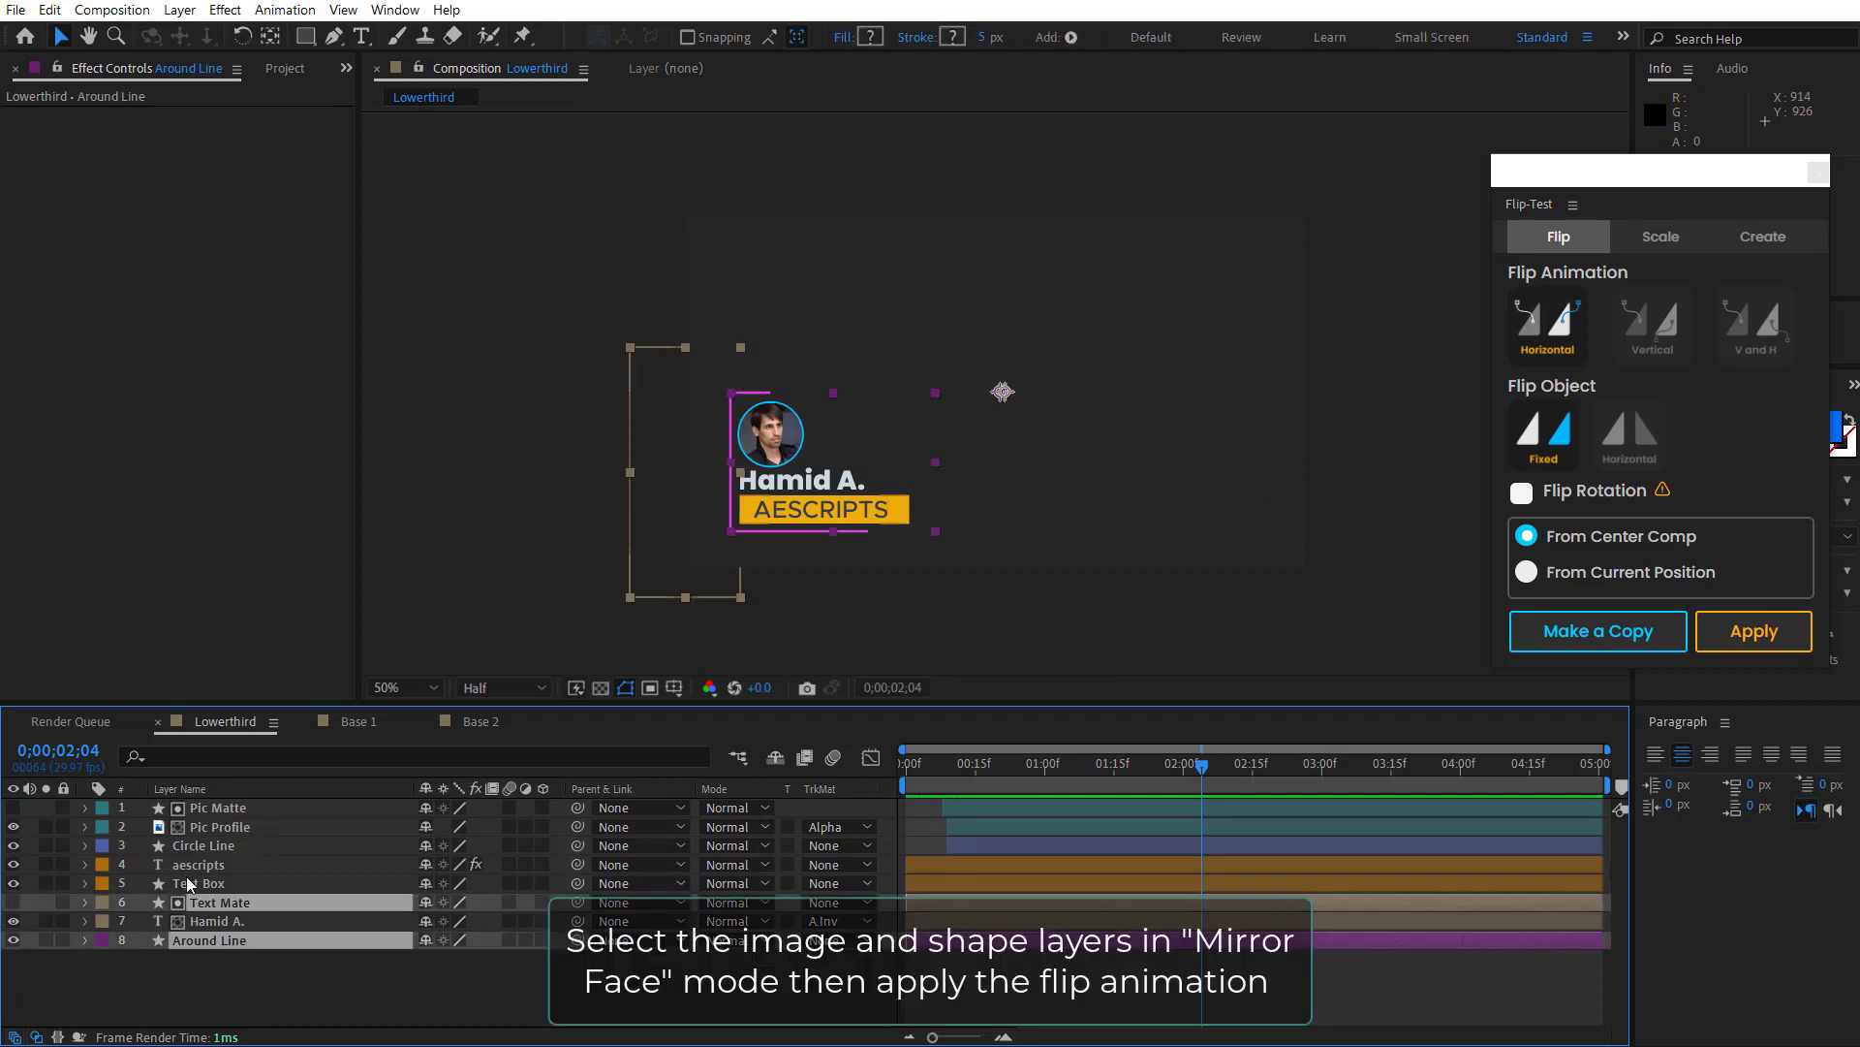
ctrl+click(186, 880)
ctrl+click(188, 844)
ctrl+click(190, 827)
ctrl+click(204, 809)
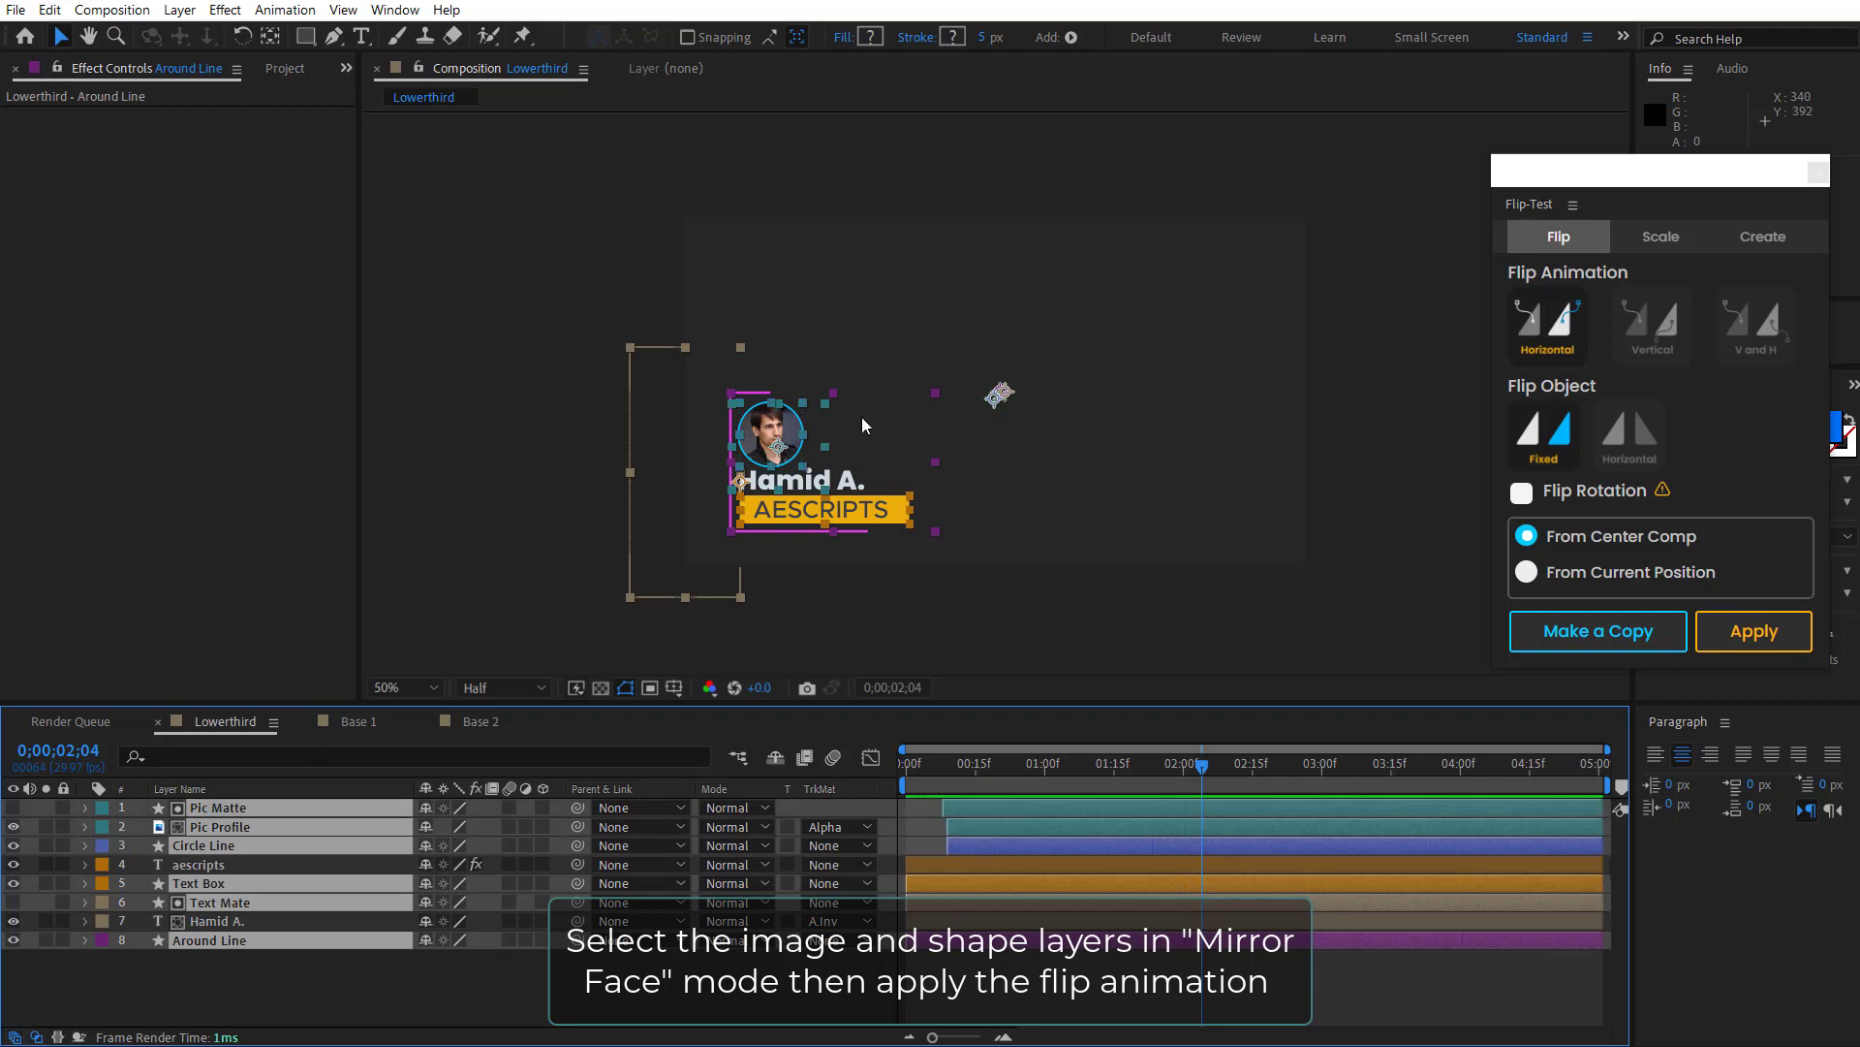
click(1636, 442)
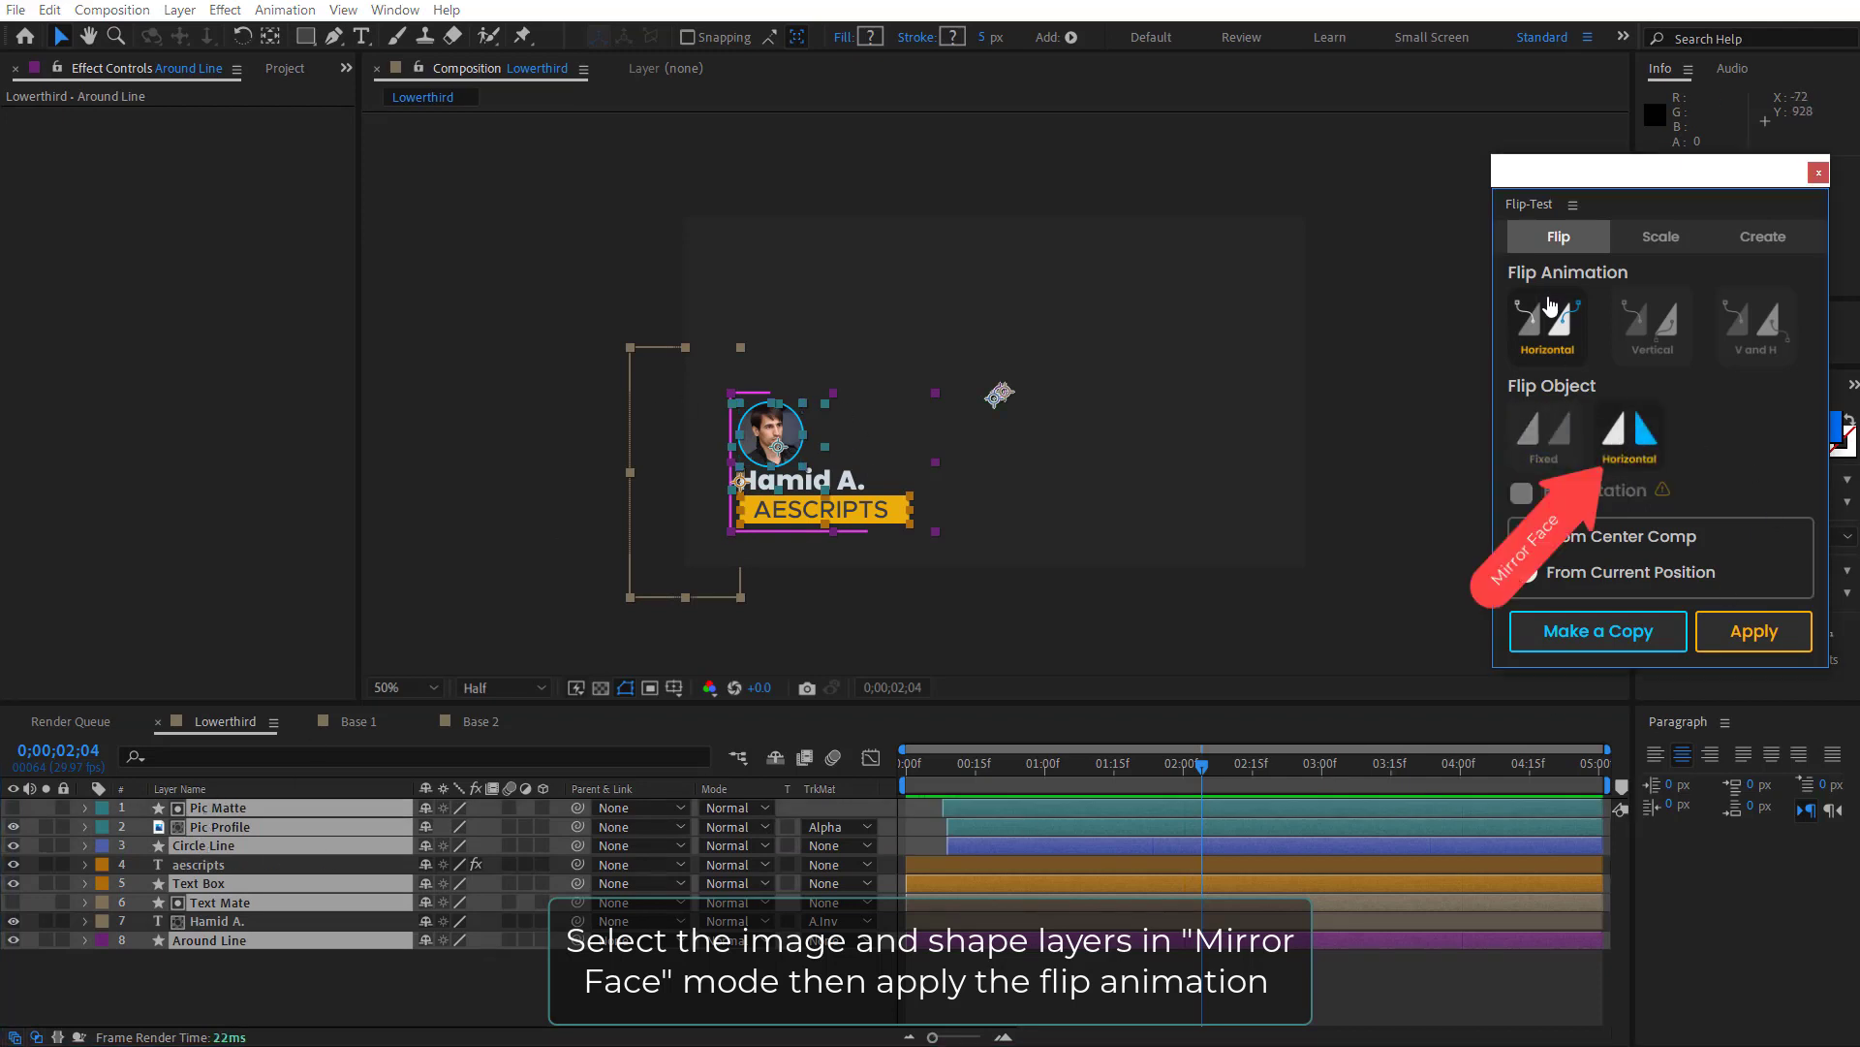
click(1754, 634)
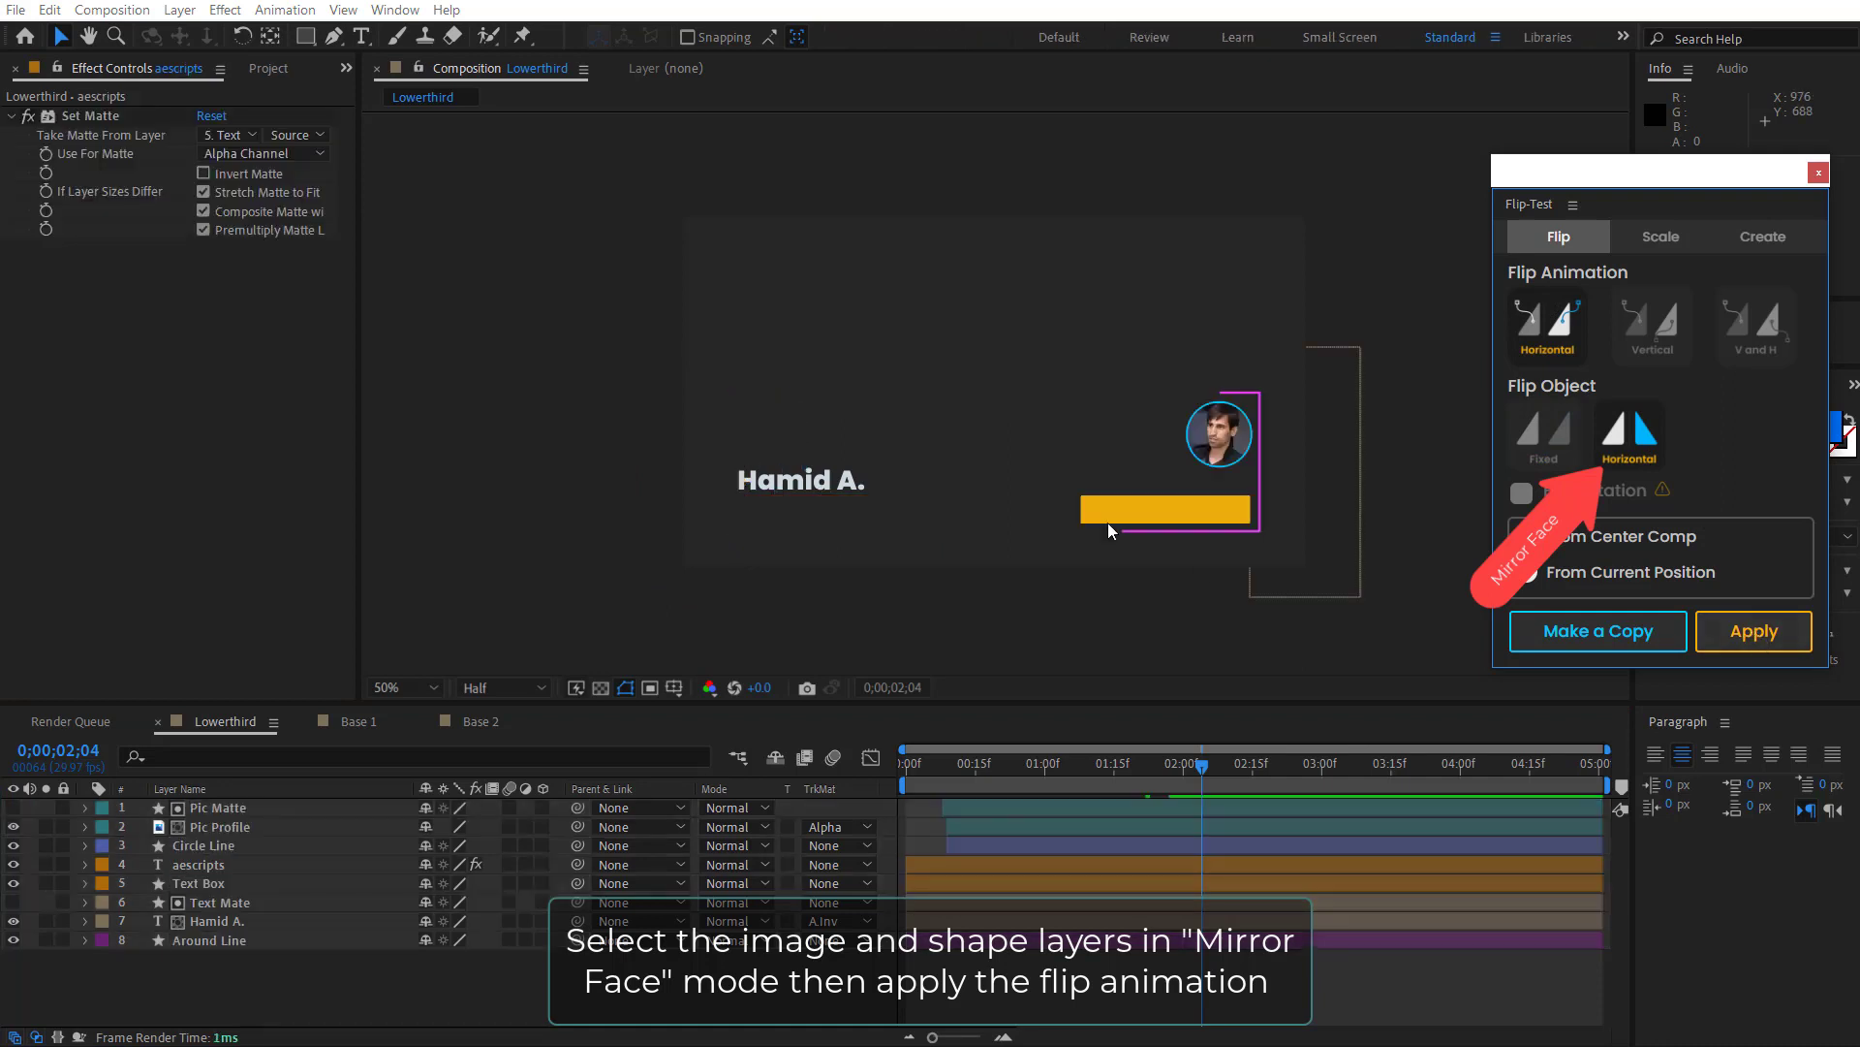
Step: Flip the name and aescripts text layers in Fixed mode, then preview the lower third
click(215, 922)
ctrl+click(264, 865)
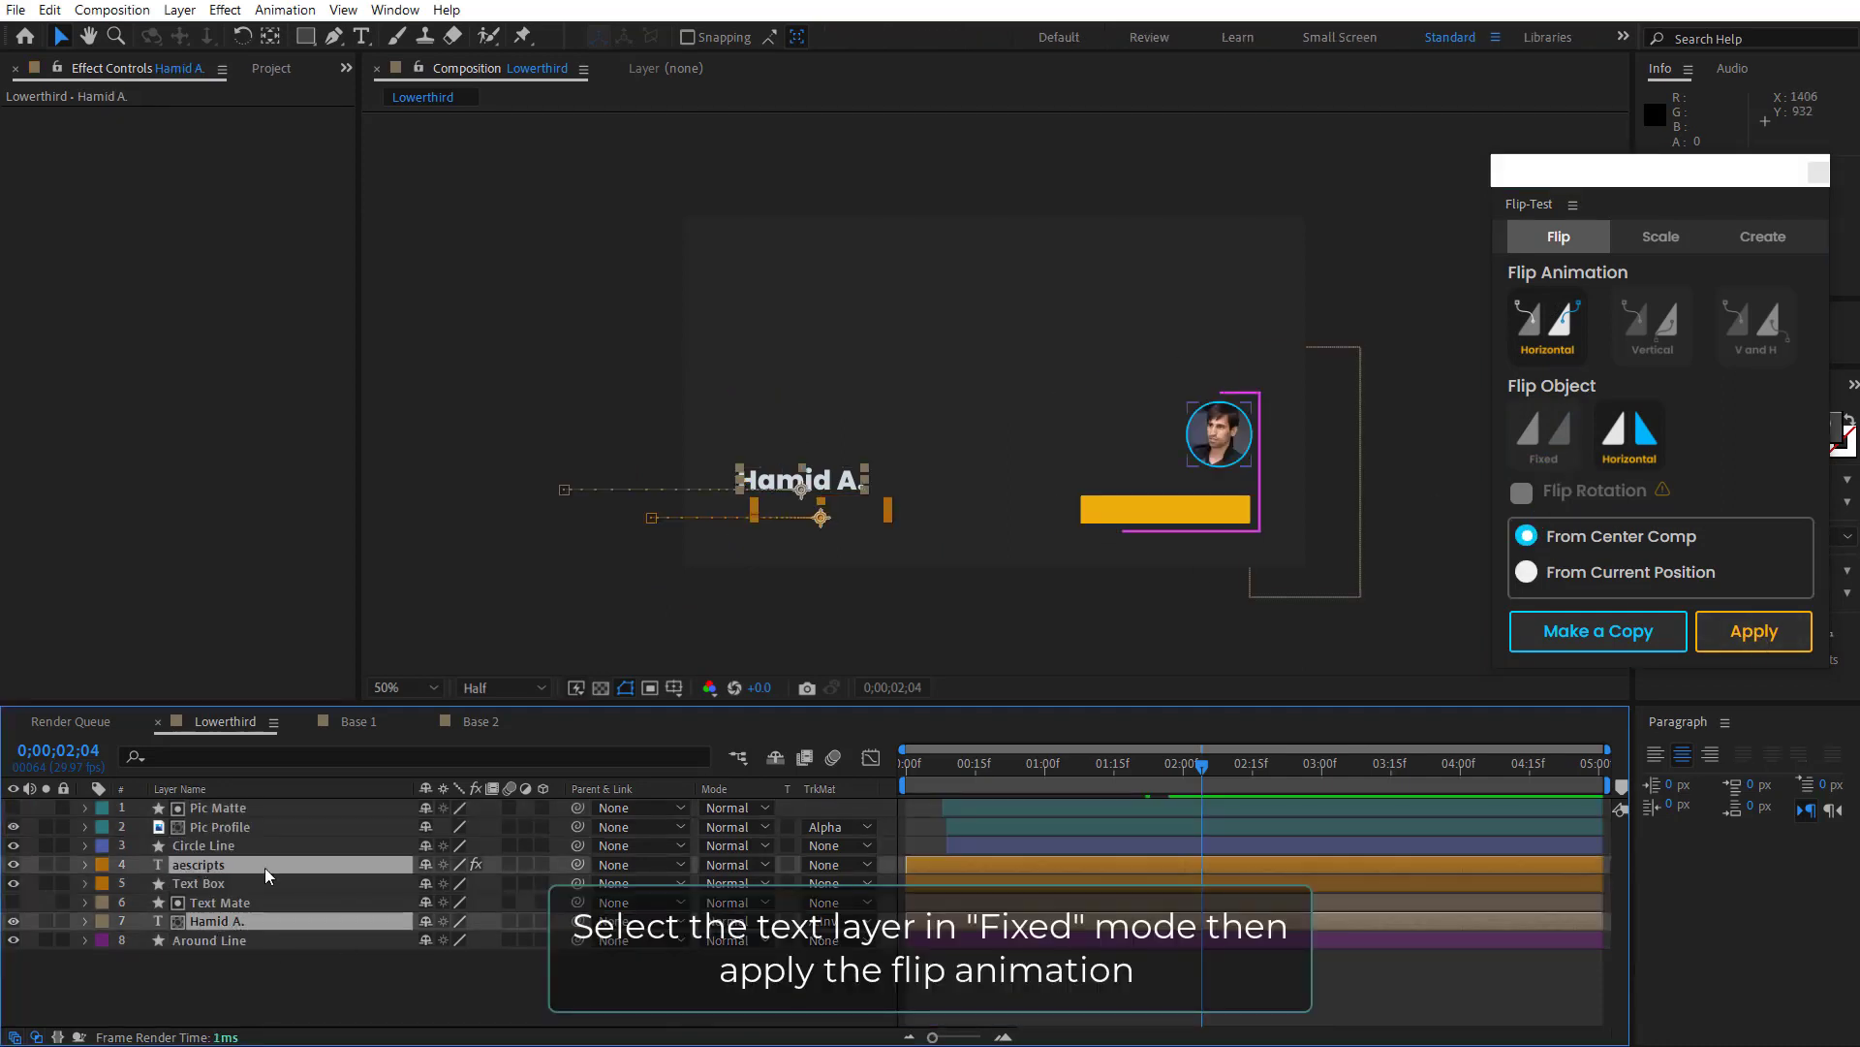
click(1552, 427)
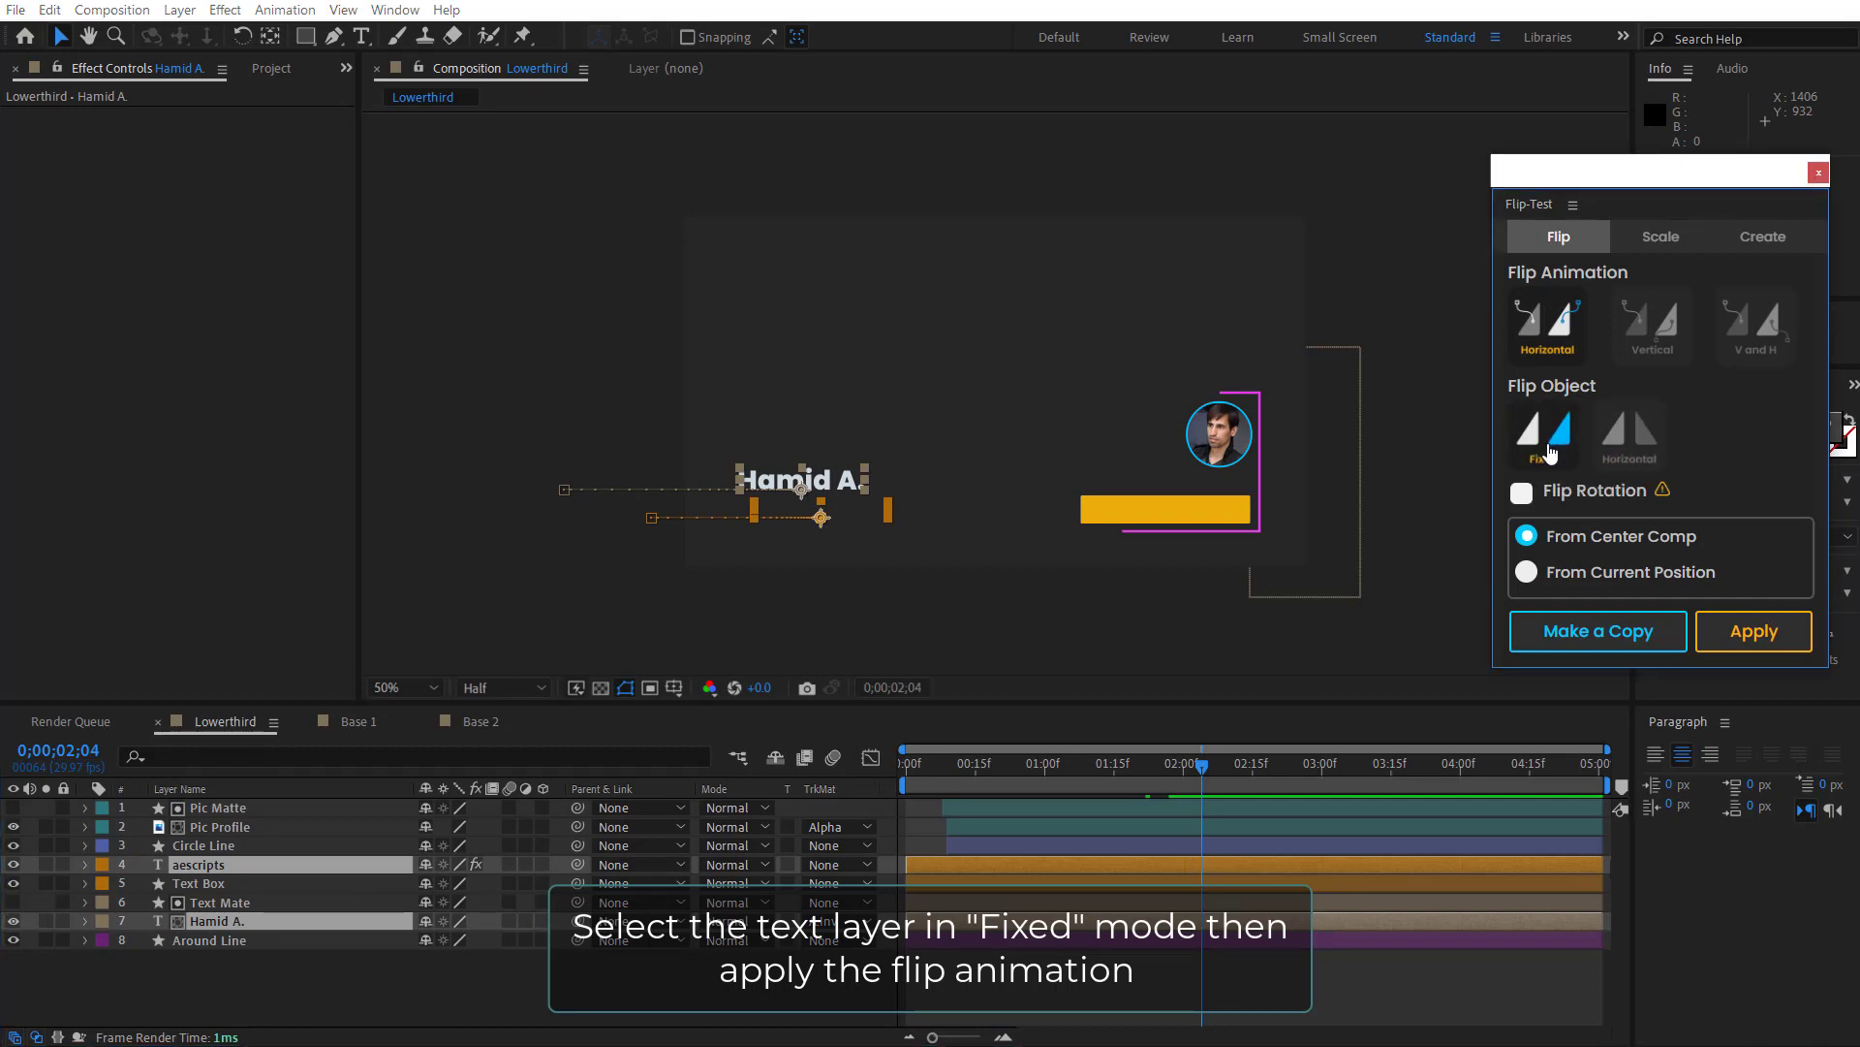
click(1754, 631)
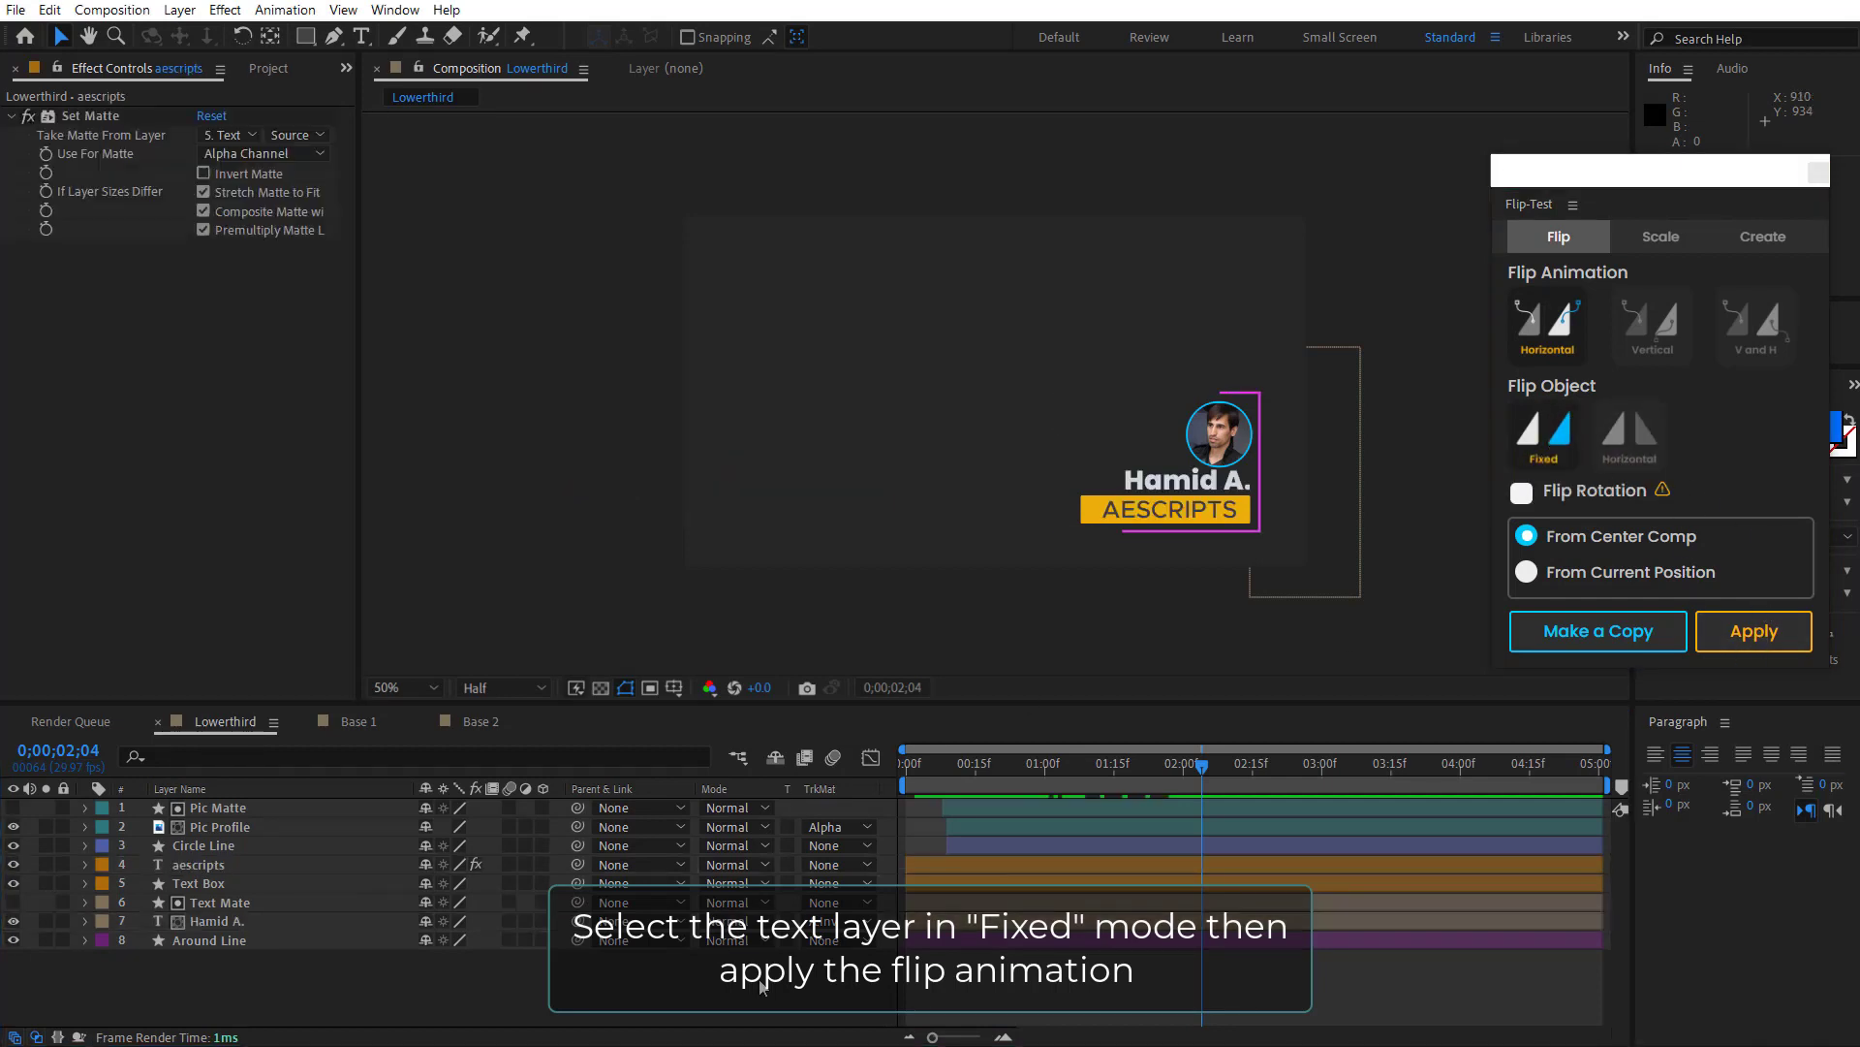
click(754, 977)
key(space)
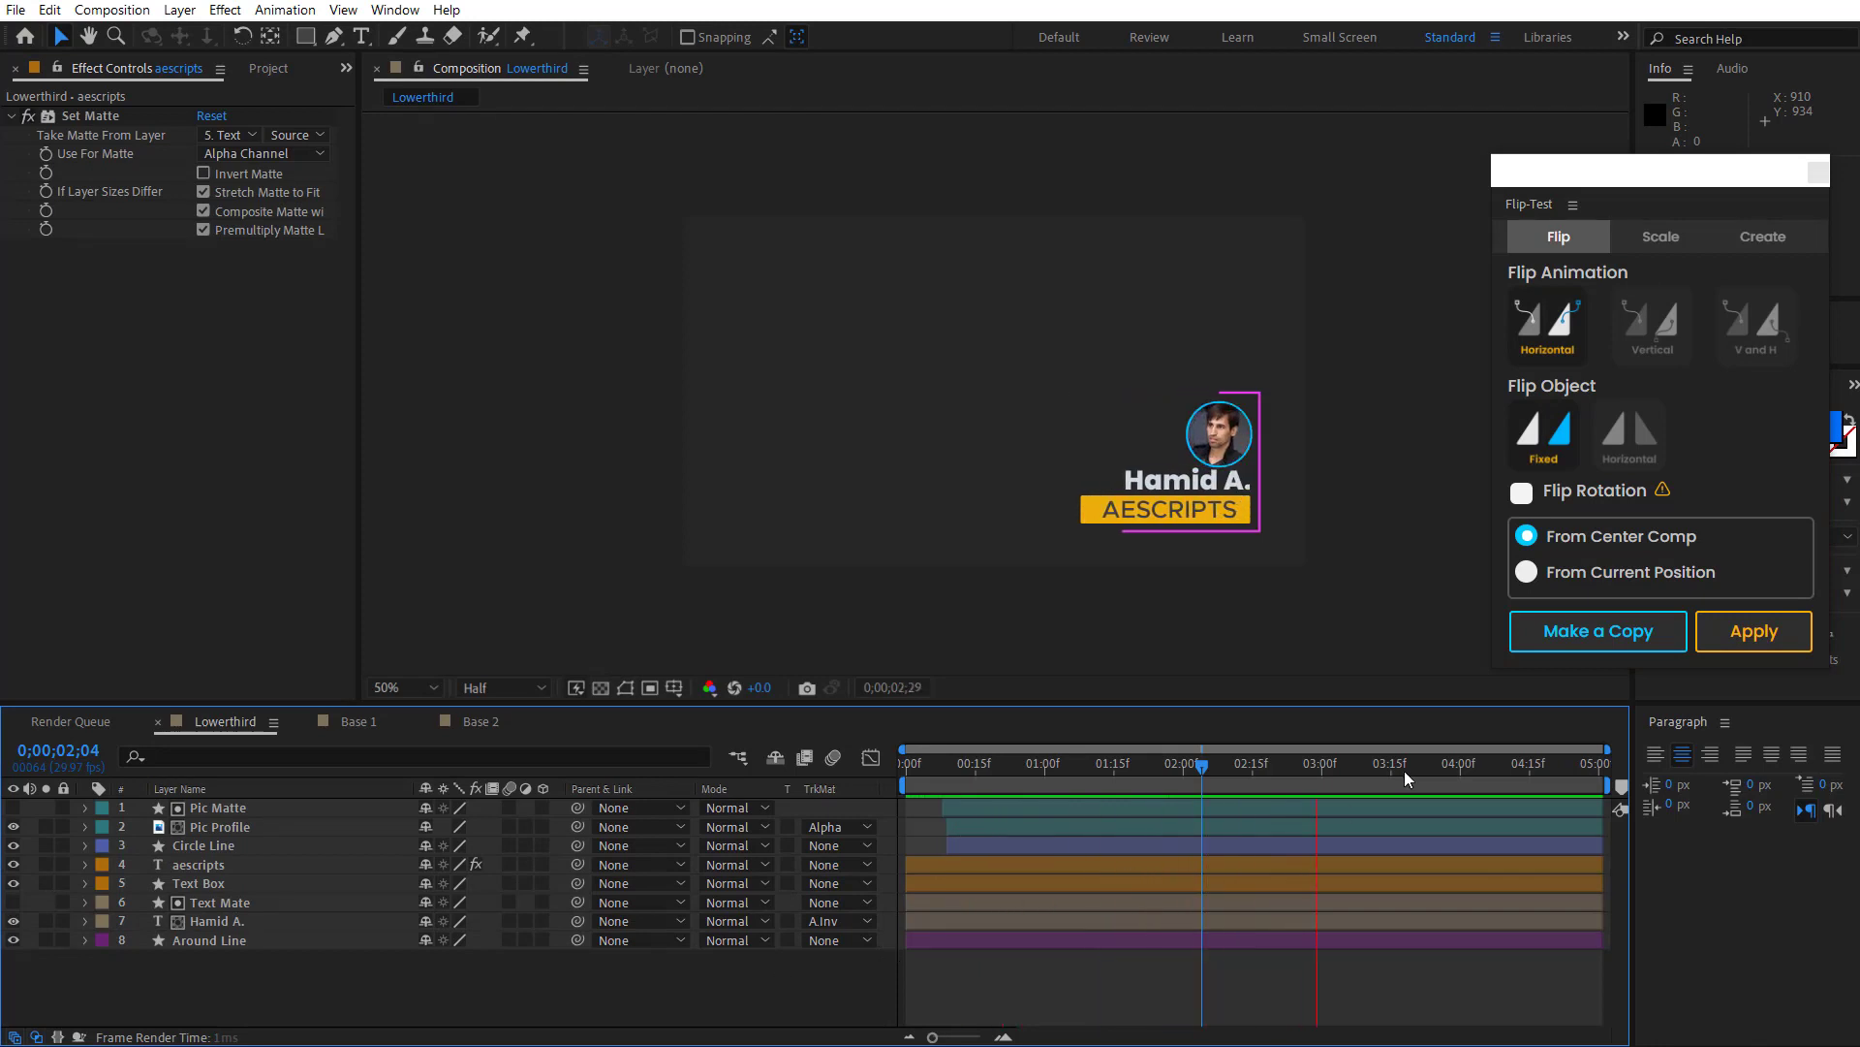
mouse_move(1217, 770)
mouse_down()
mouse_move(1393, 763)
mouse_move(958, 763)
mouse_move(1223, 760)
mouse_up()
Step: Apply a Vertical flip animation to all eight lower third layers and scrub to 0;00;02;15
drag(290, 972, 153, 789)
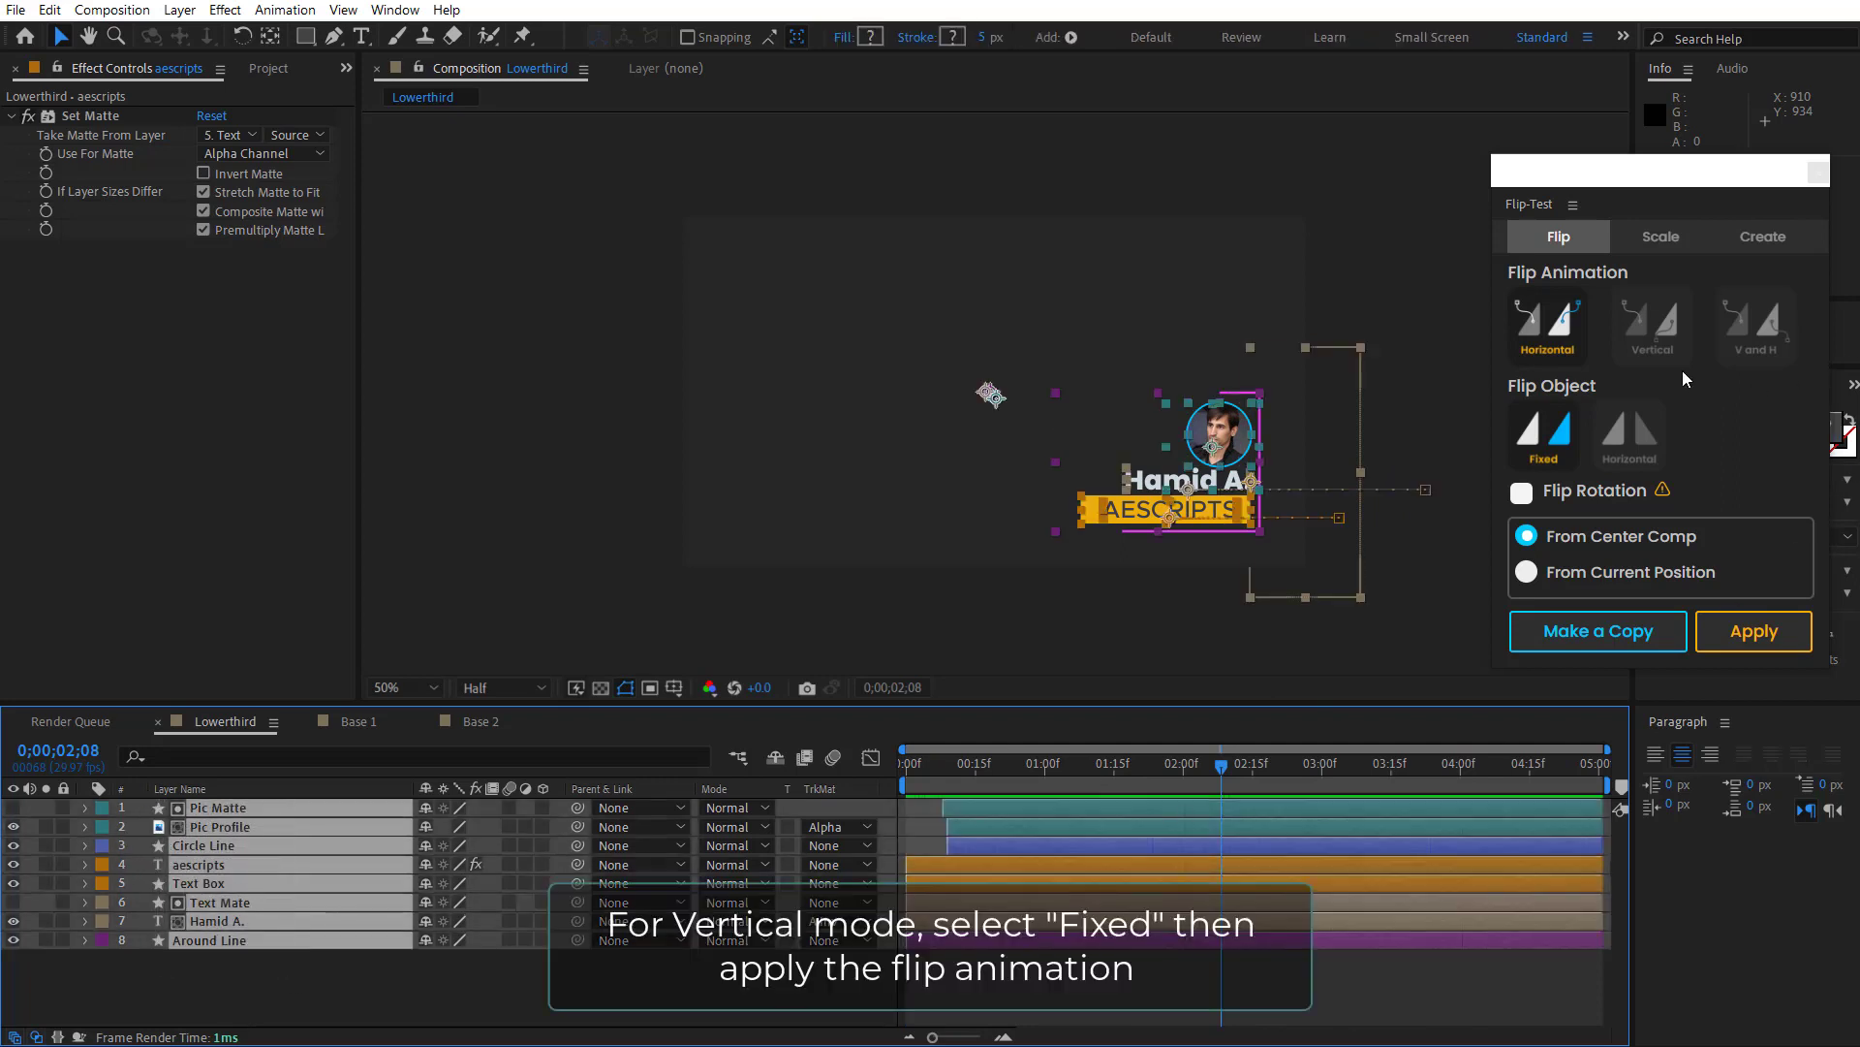
click(1660, 330)
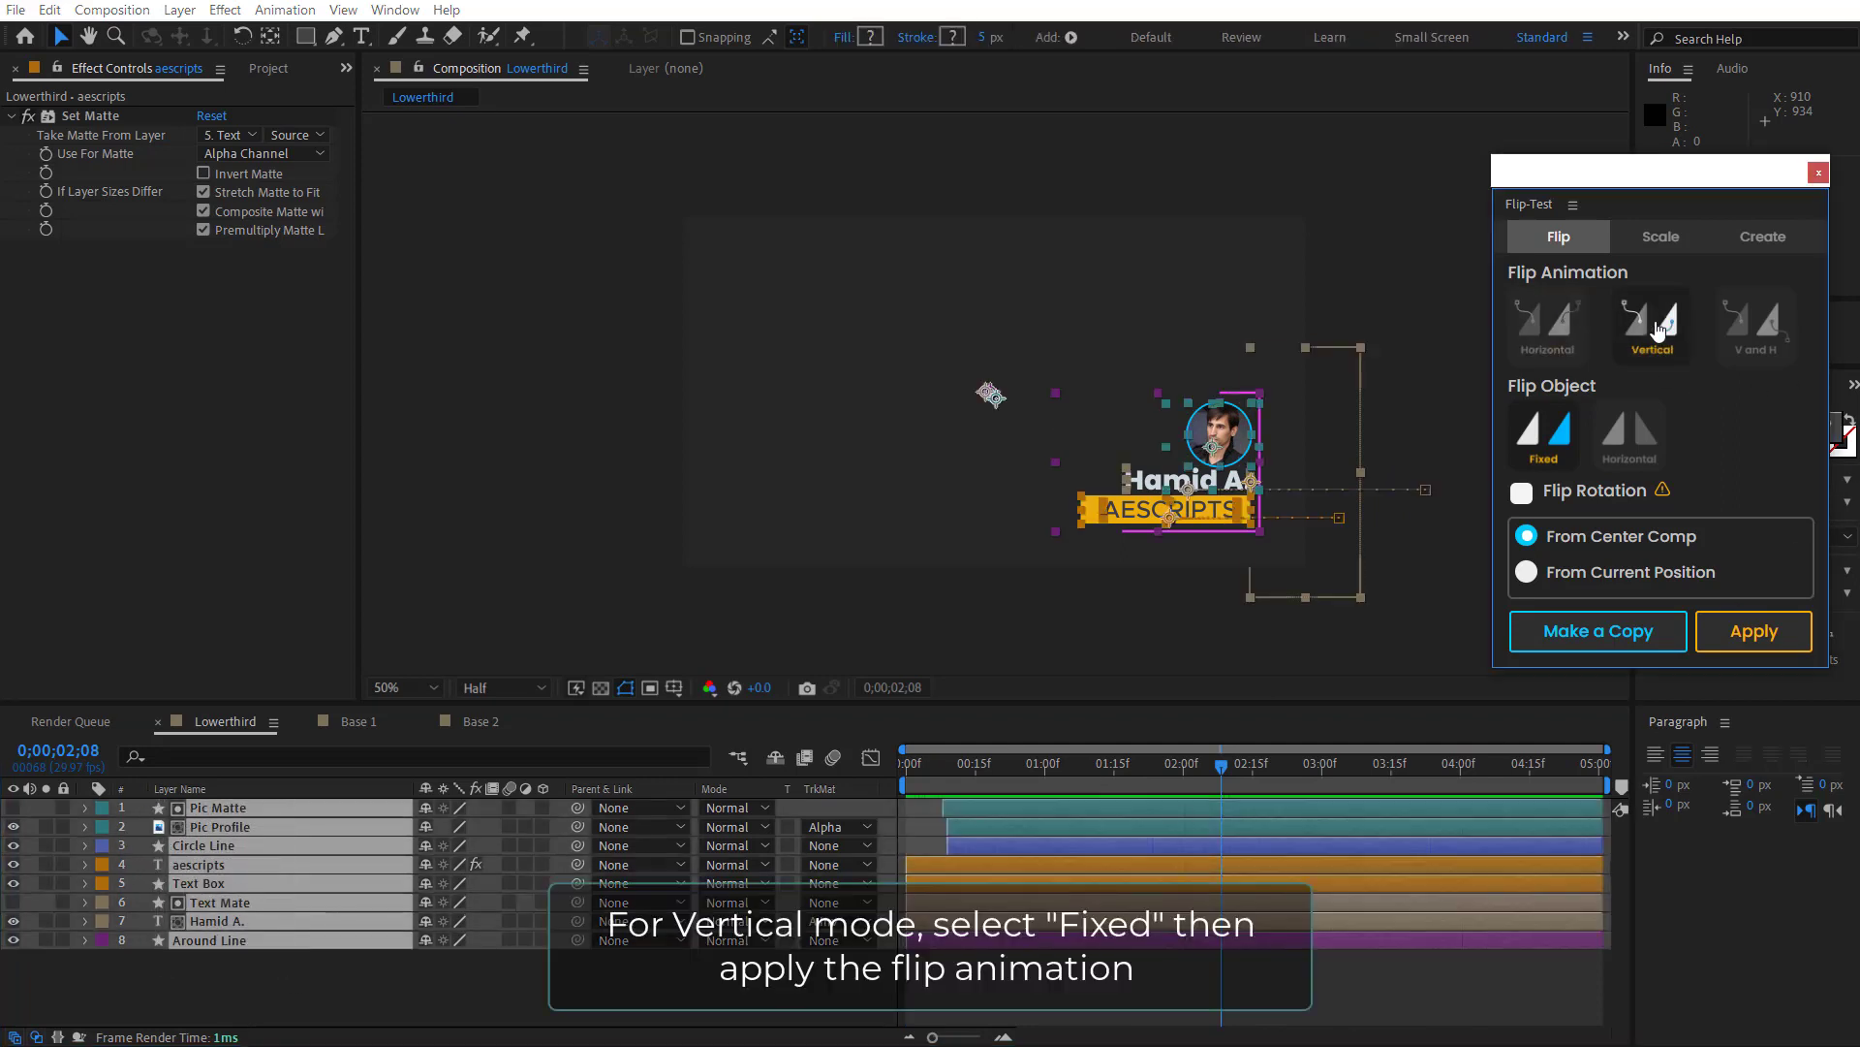
click(1767, 632)
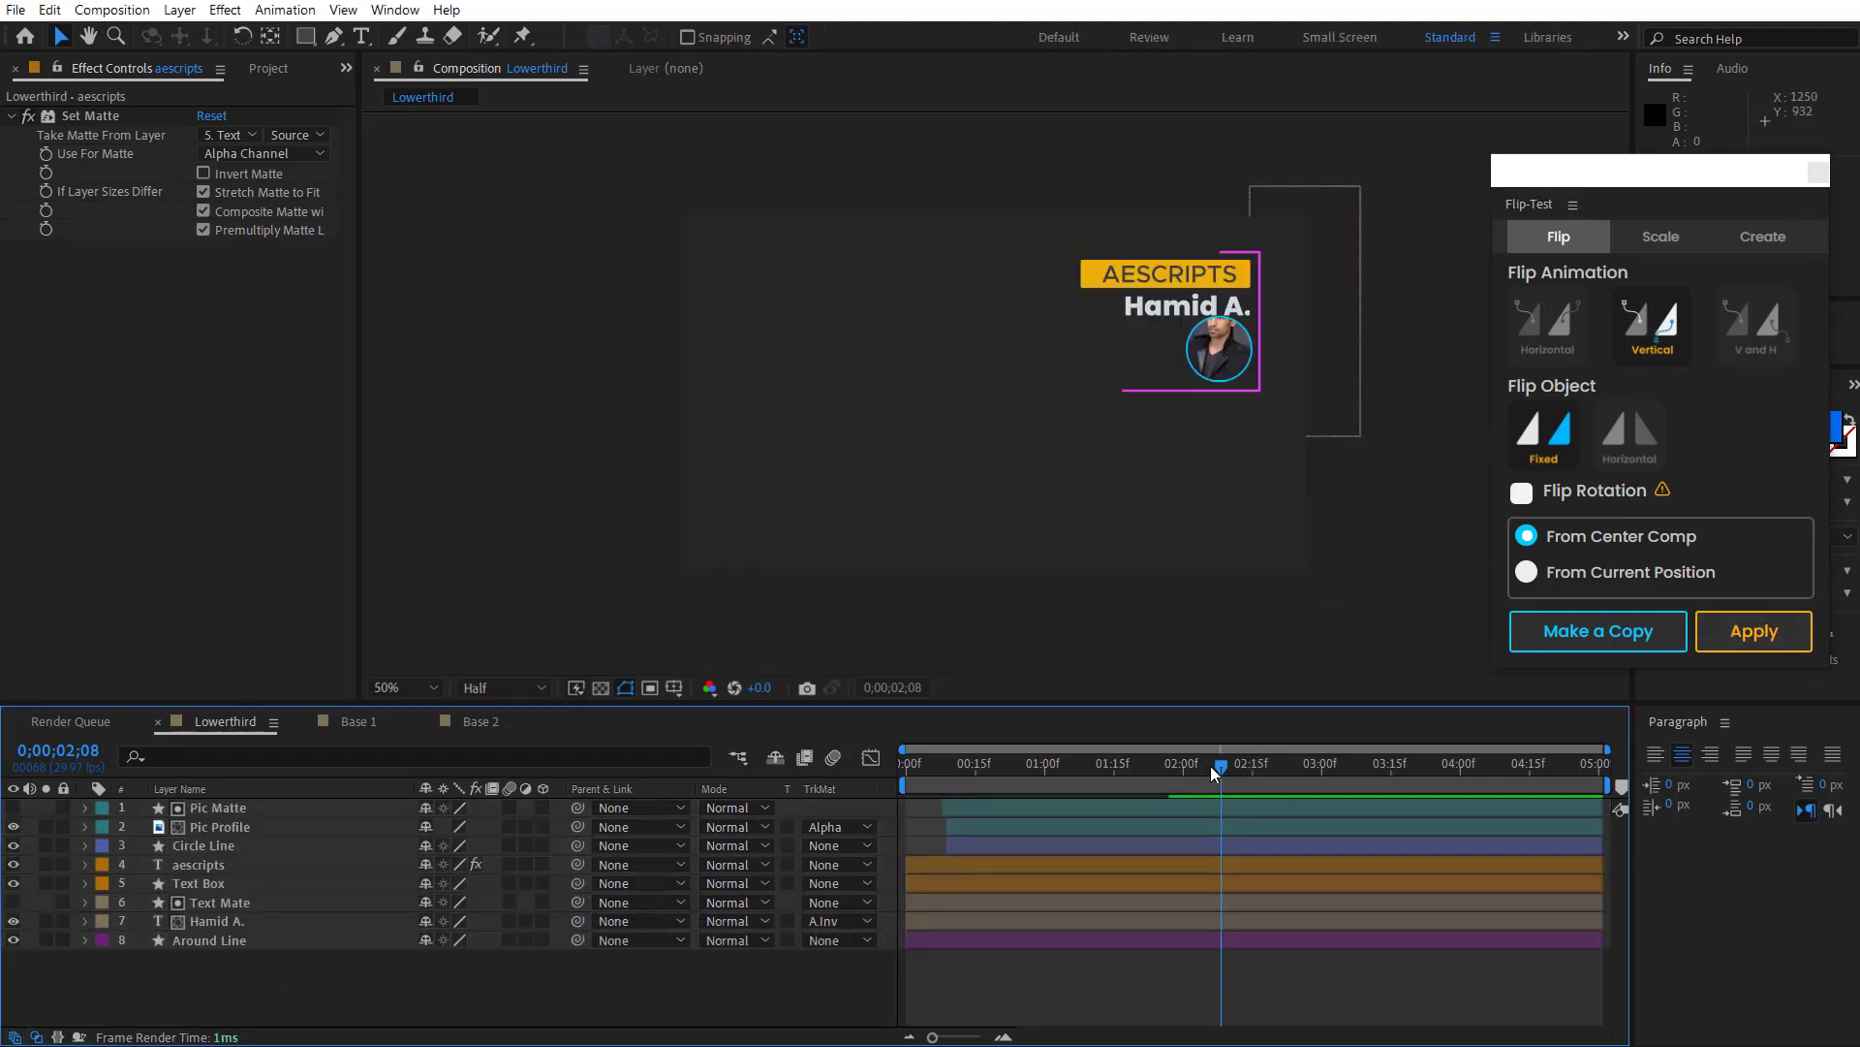
drag(1213, 773, 979, 780)
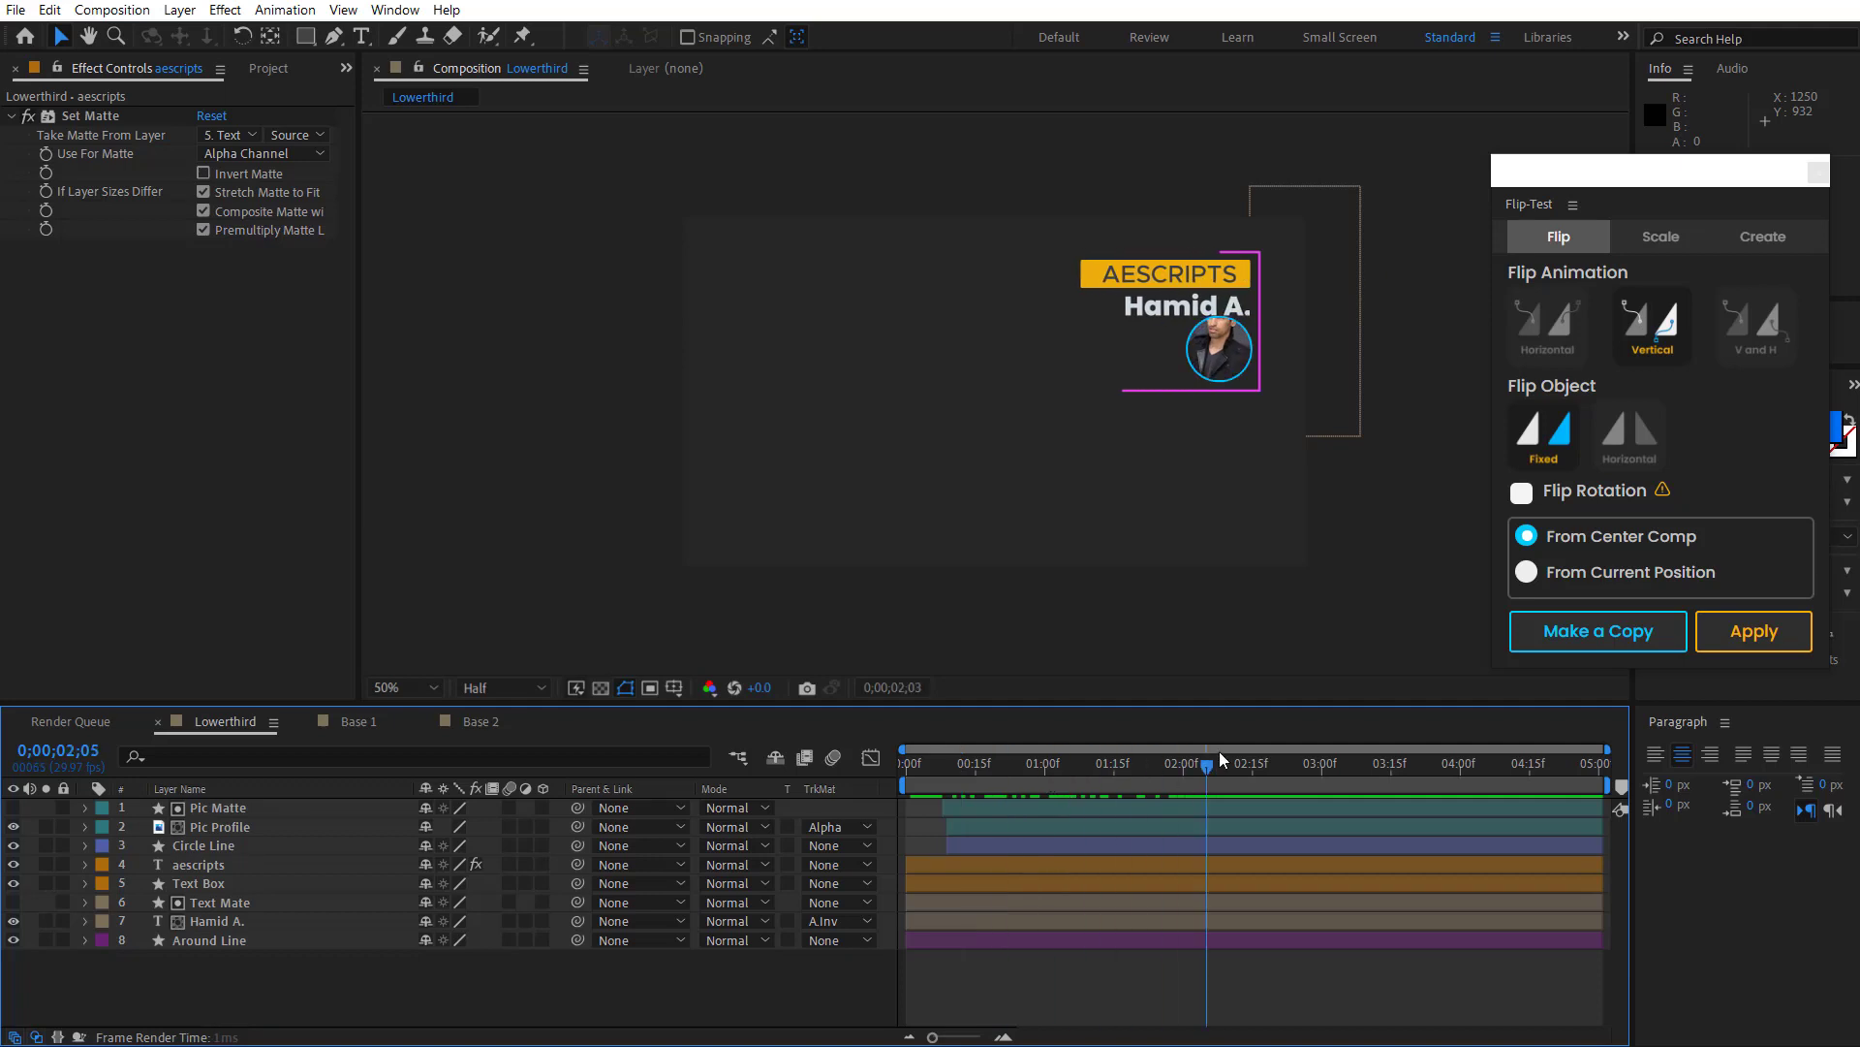
drag(1004, 777, 1253, 747)
Step: Nudge the profile photo within its circle and scrub the animation to check
click(221, 831)
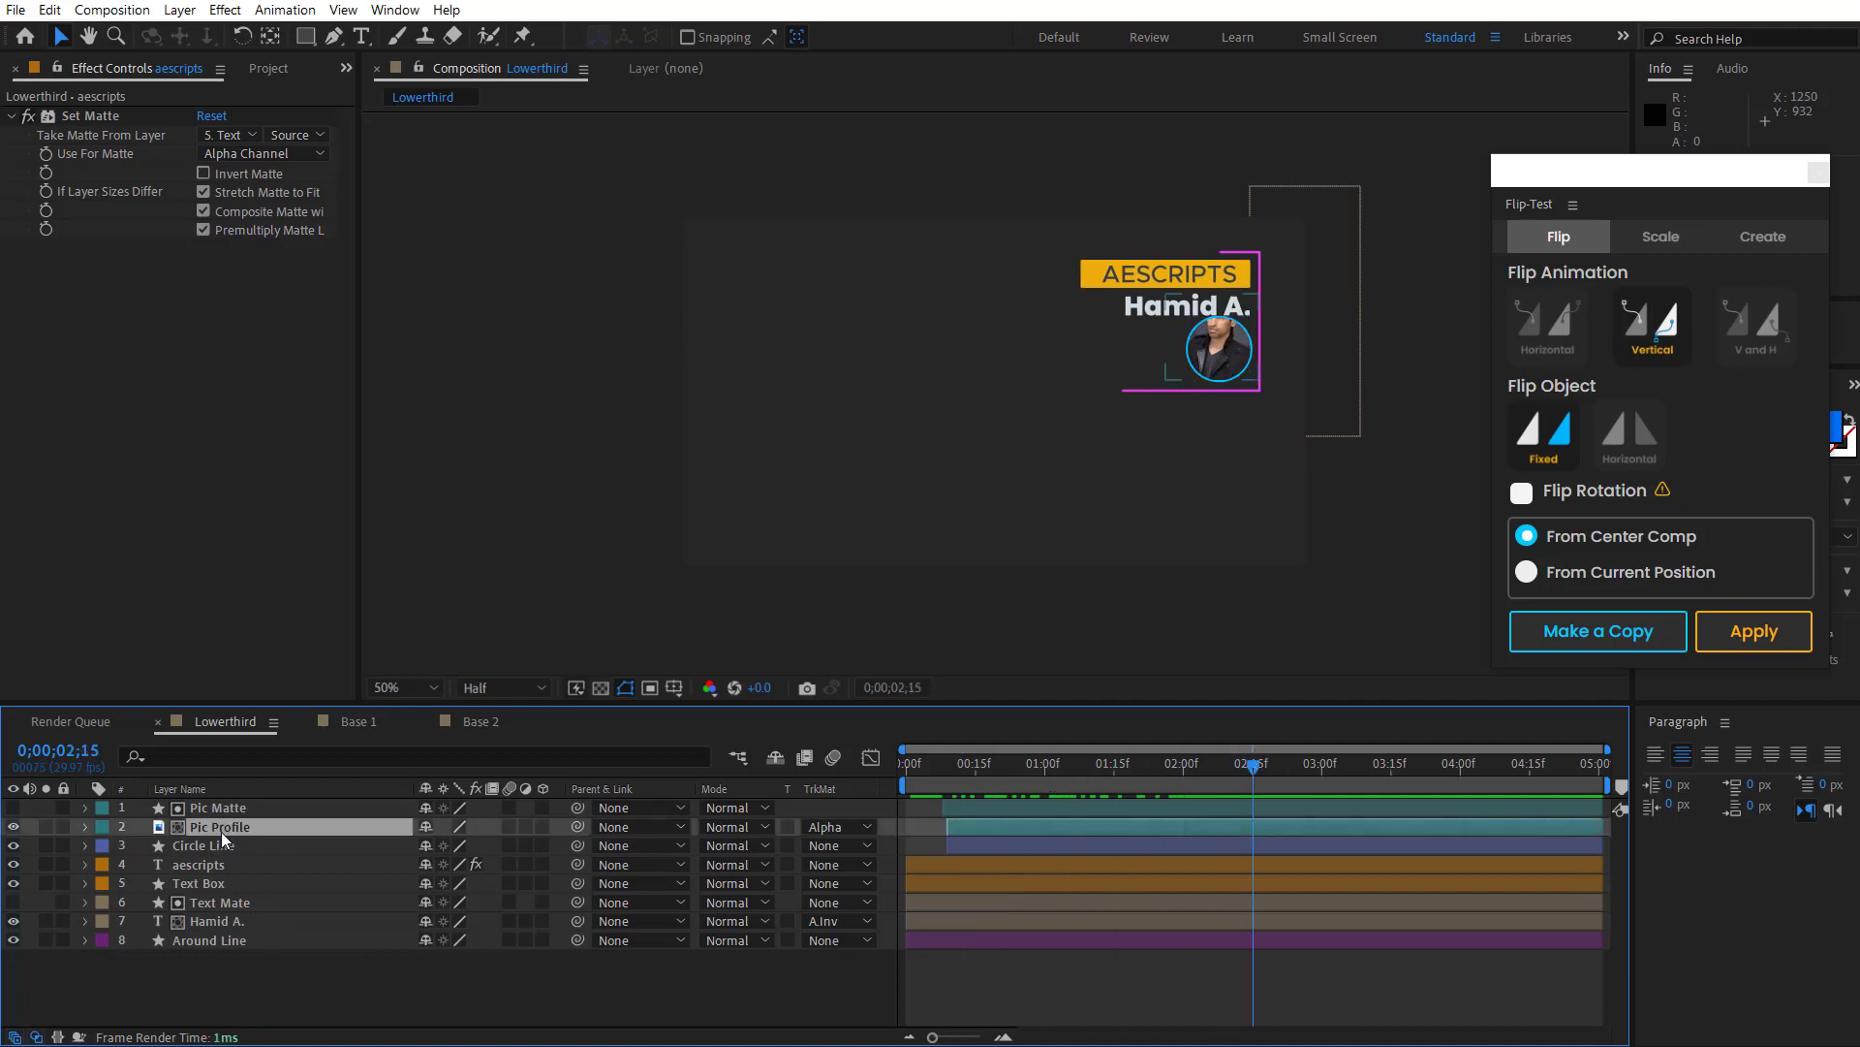
drag(1258, 371, 1222, 371)
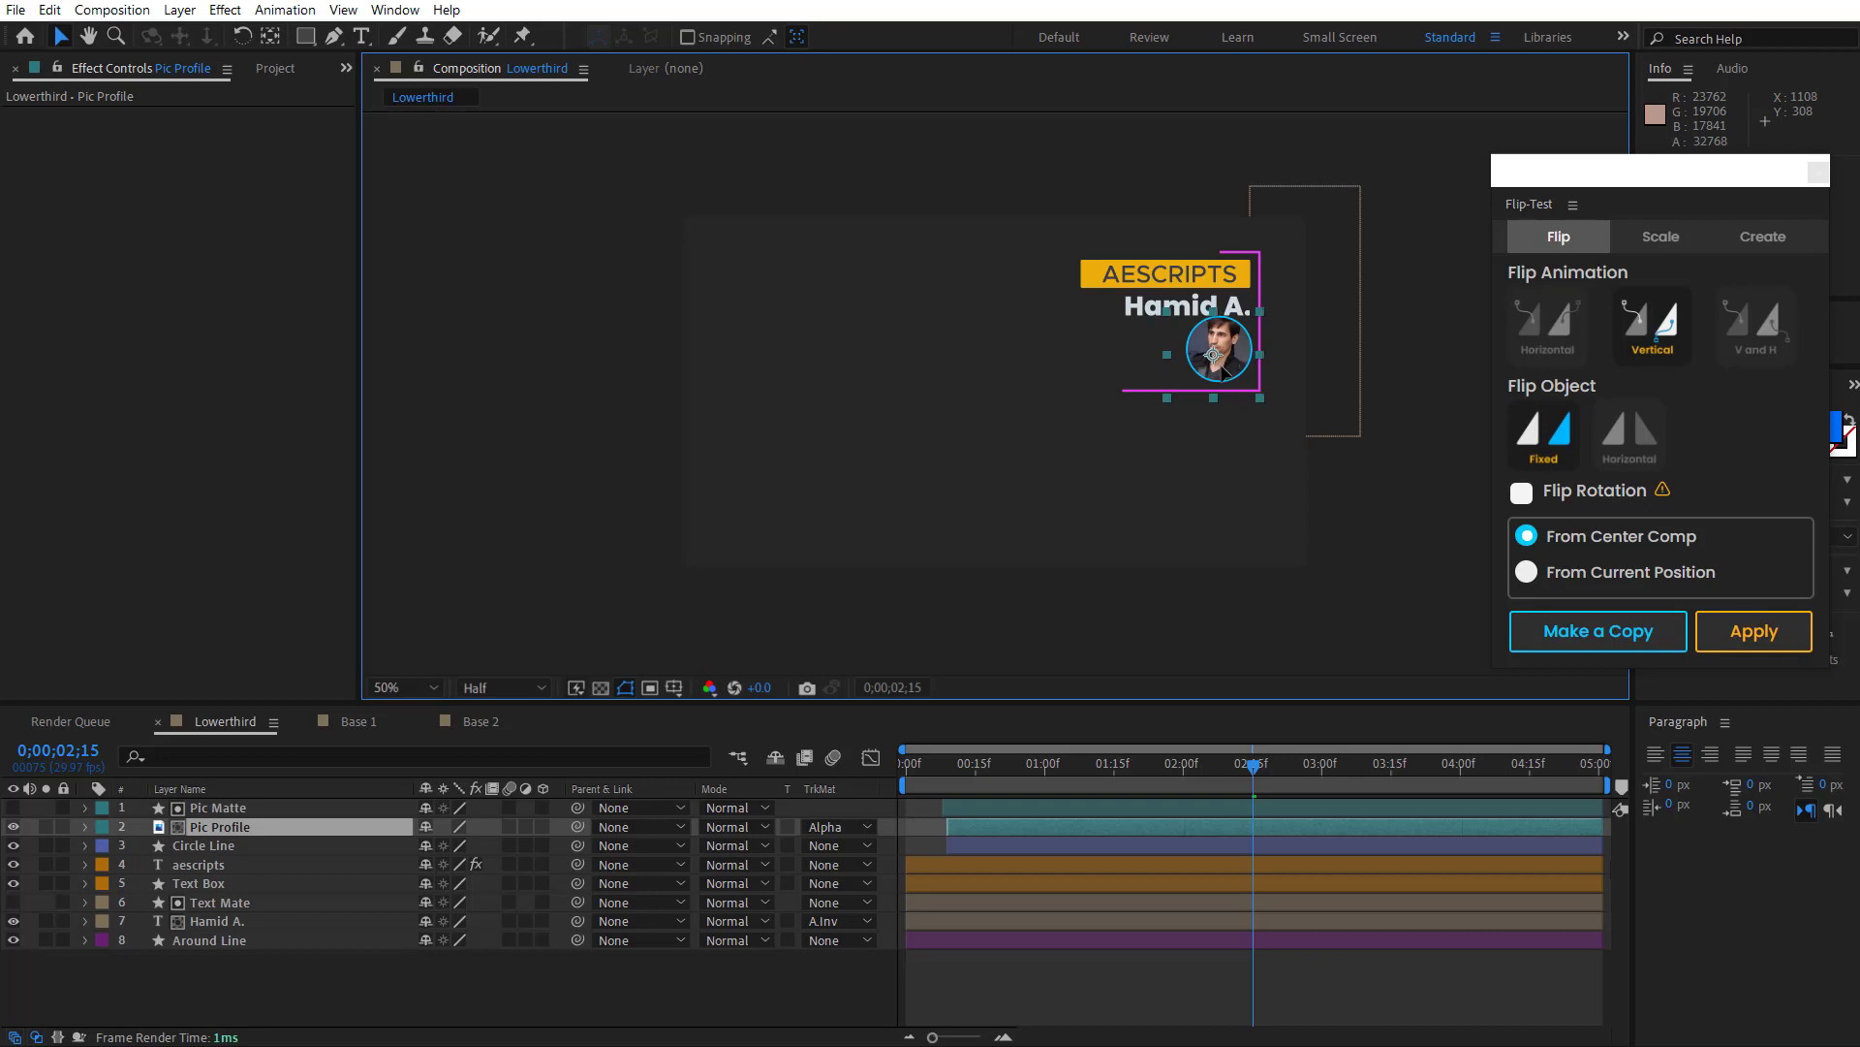
click(419, 984)
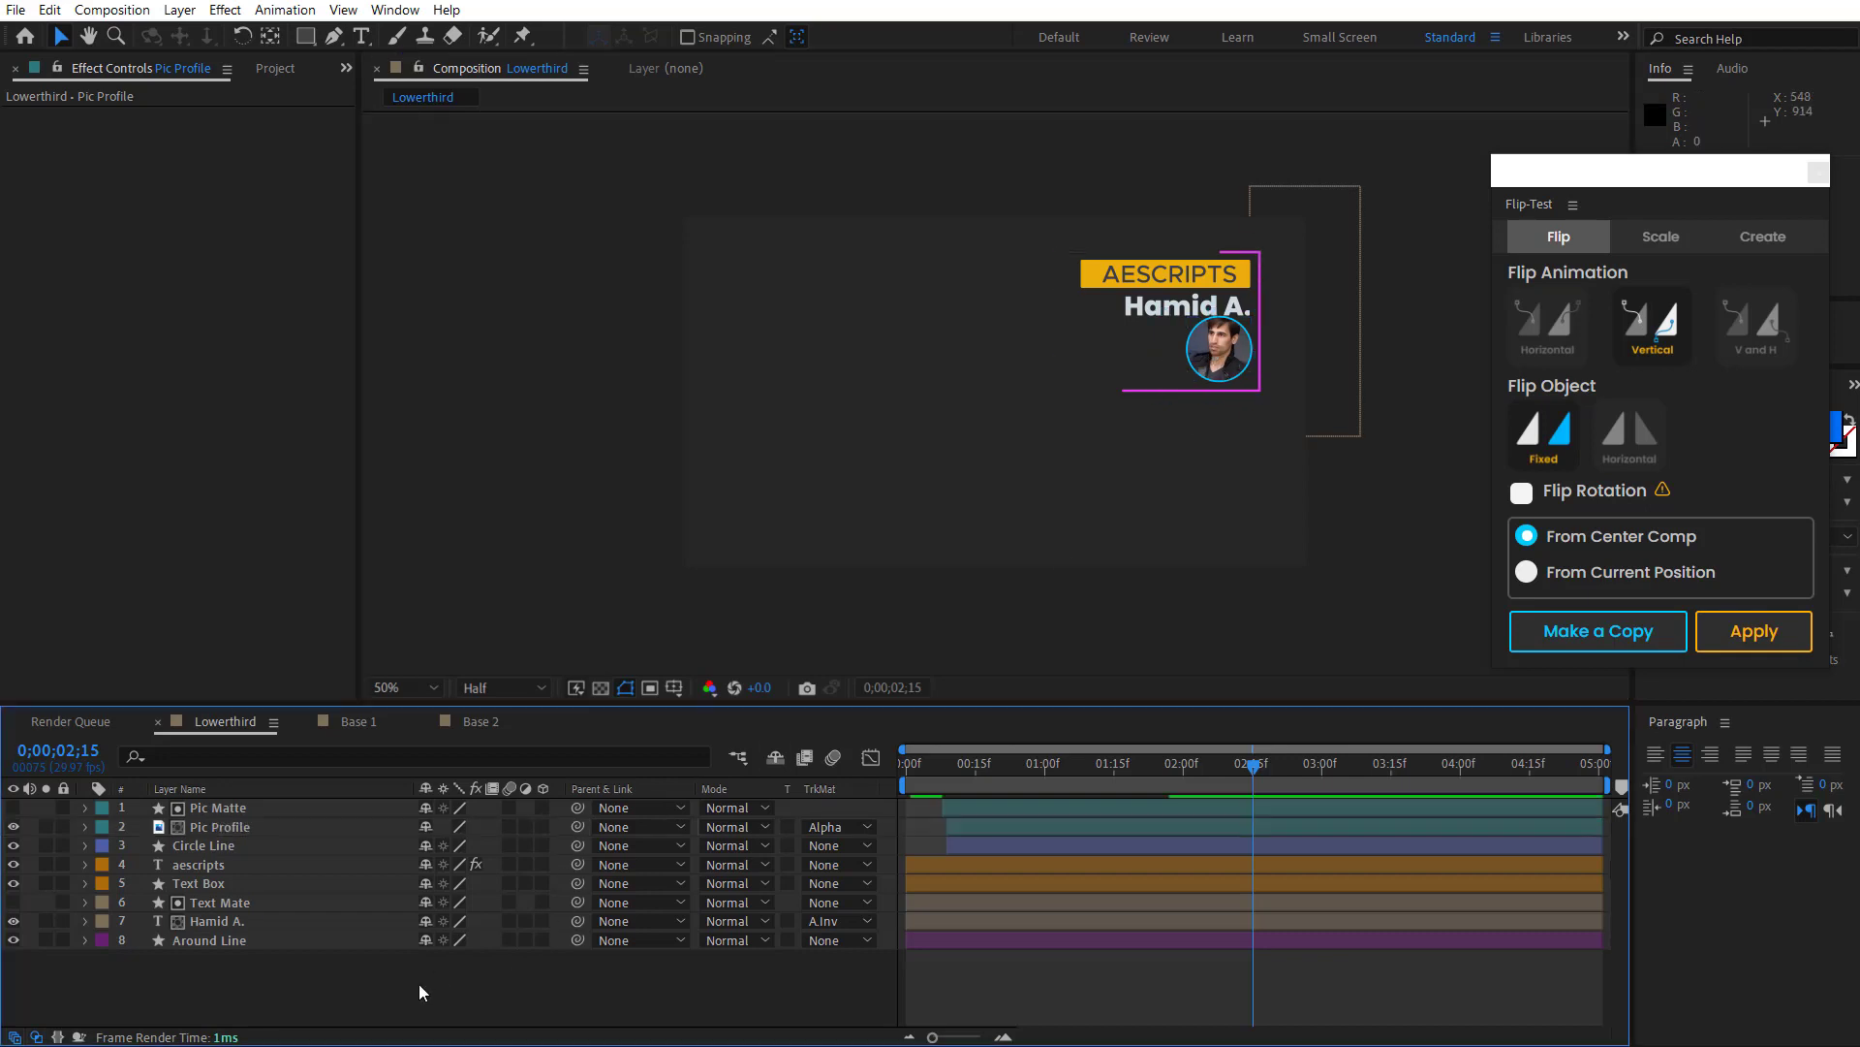
drag(1222, 771, 1285, 747)
Step: Flip the six non-text layers with Horizontal animation and Horizontal object mode
drag(238, 960, 177, 804)
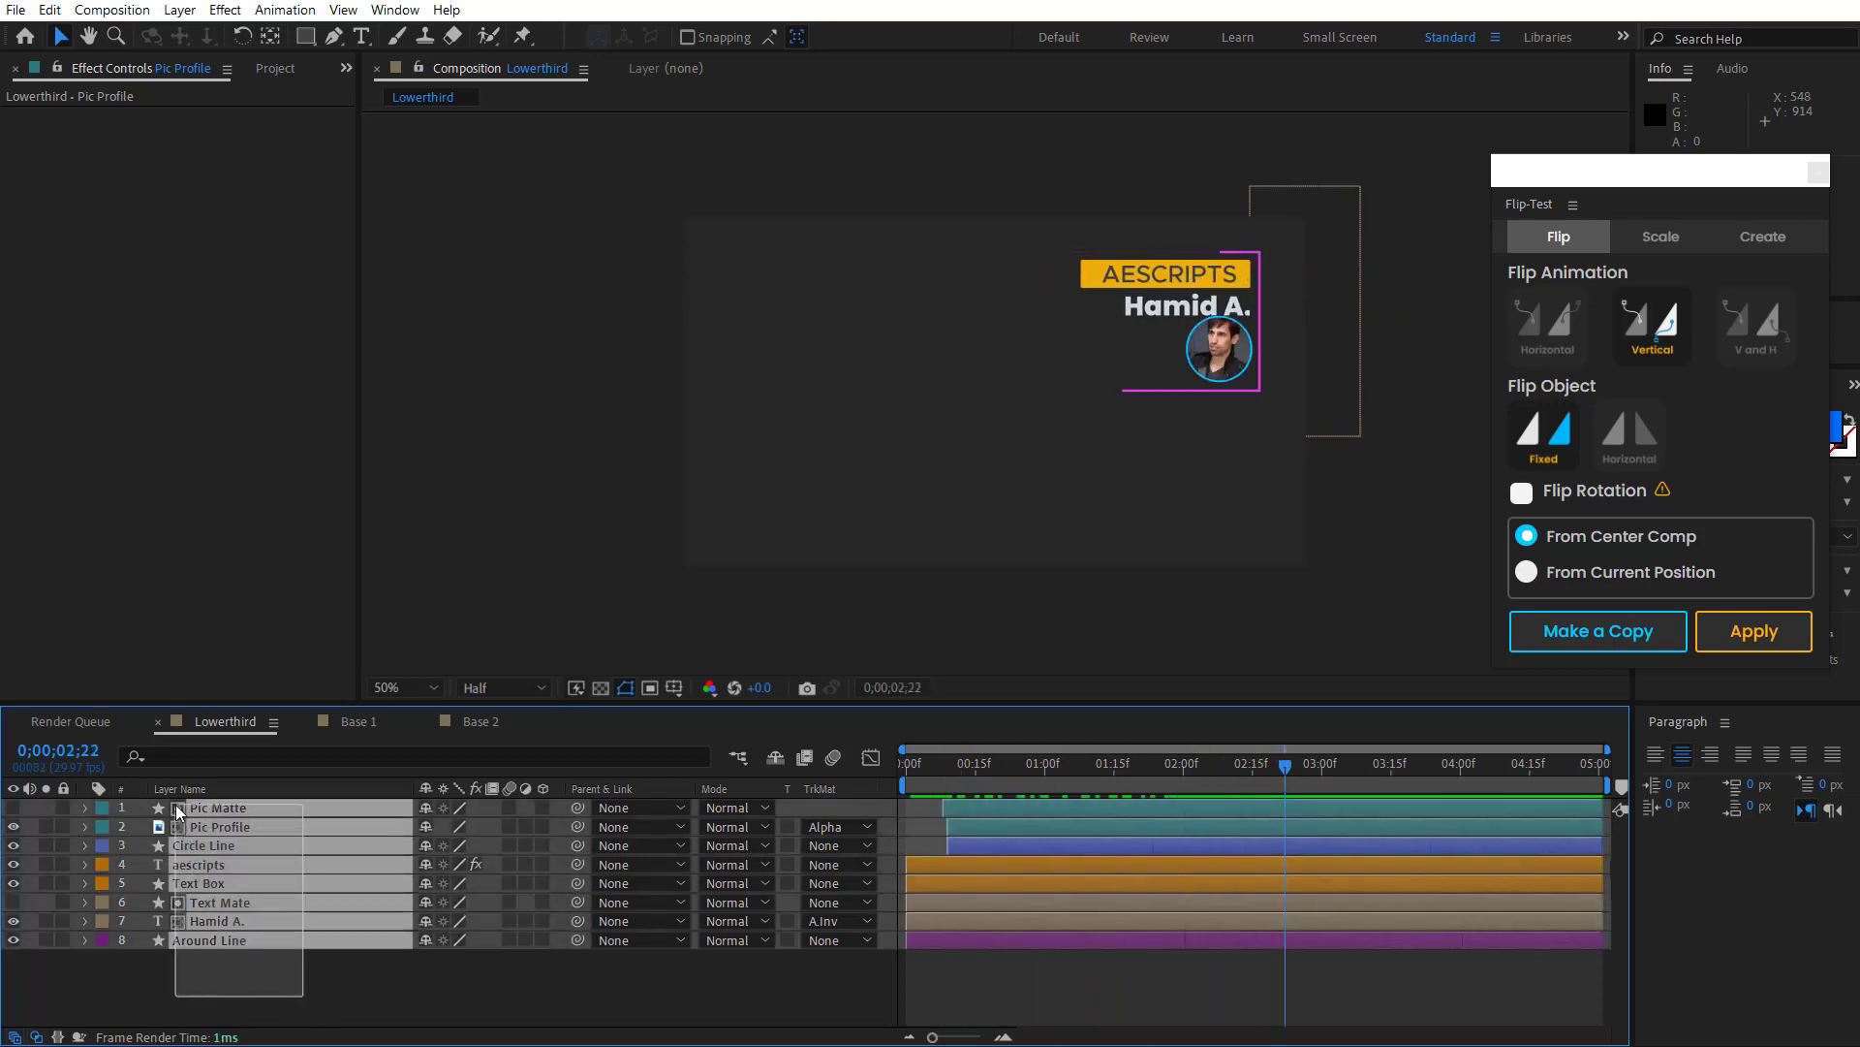
ctrl+click(206, 920)
ctrl+click(192, 864)
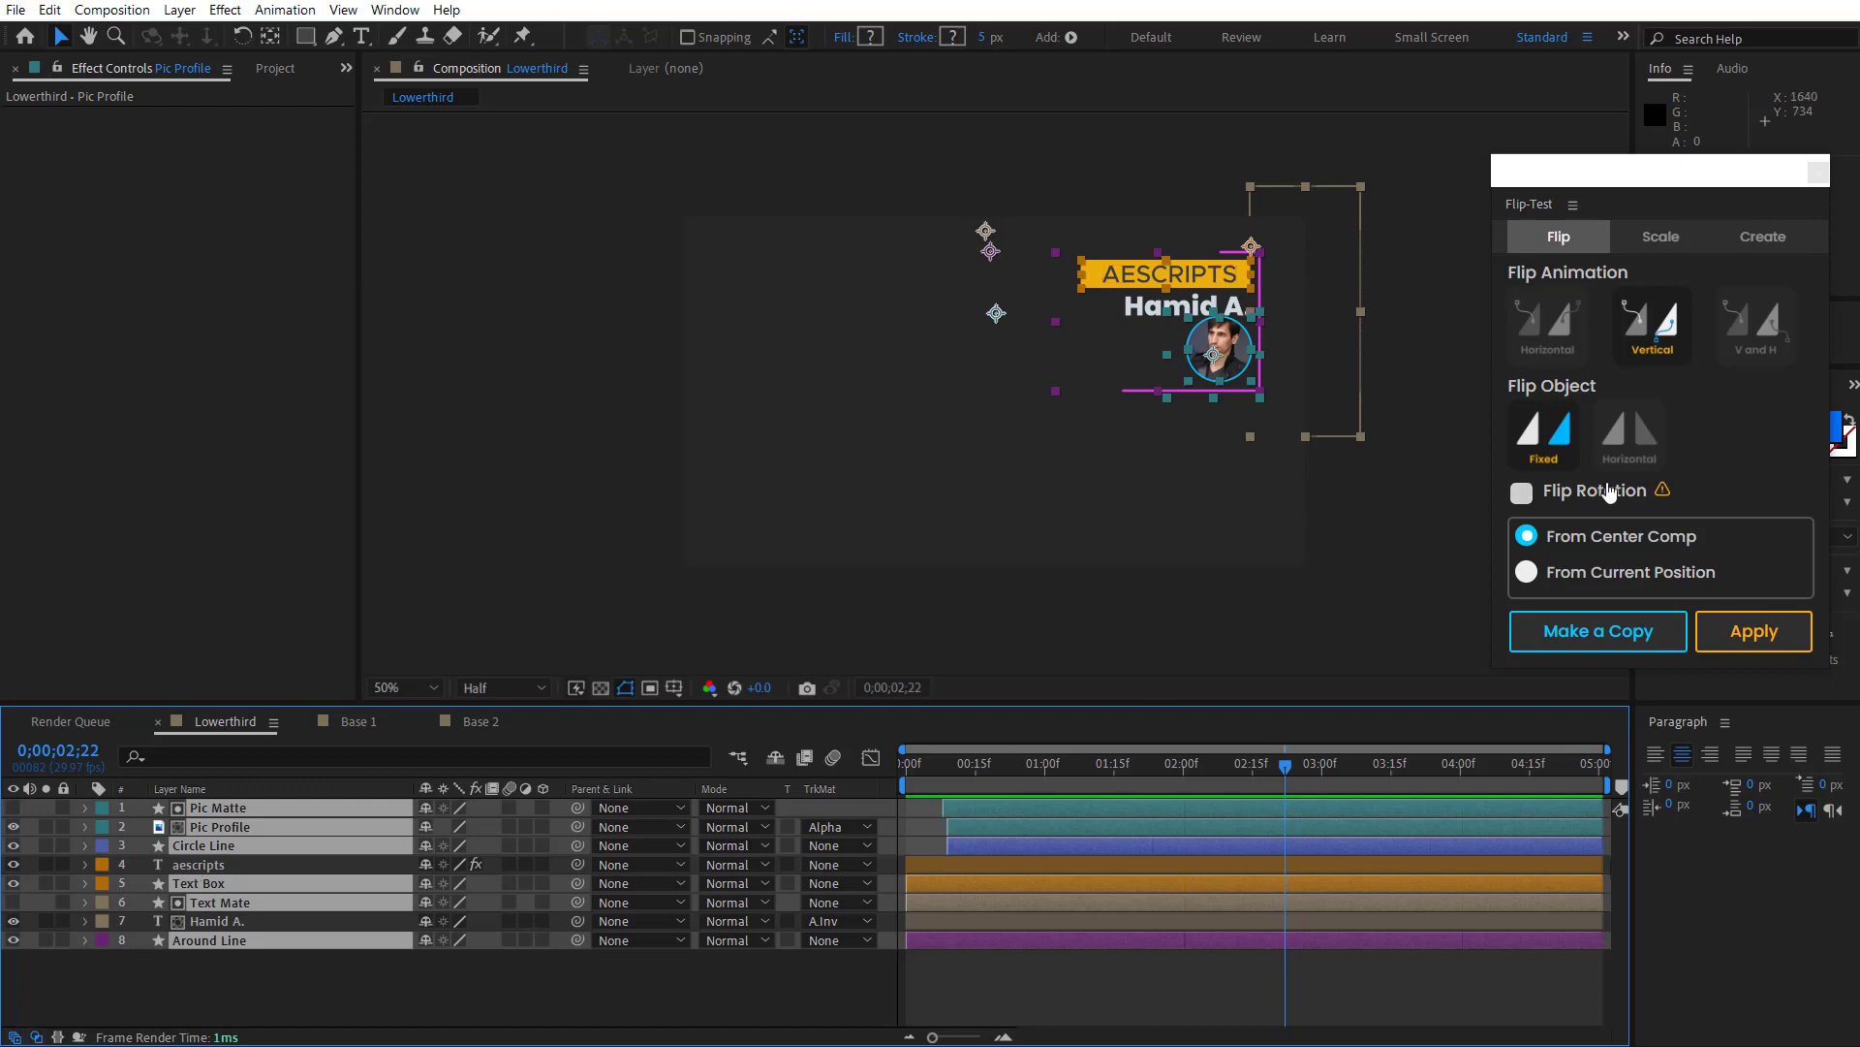
click(1652, 450)
click(1554, 329)
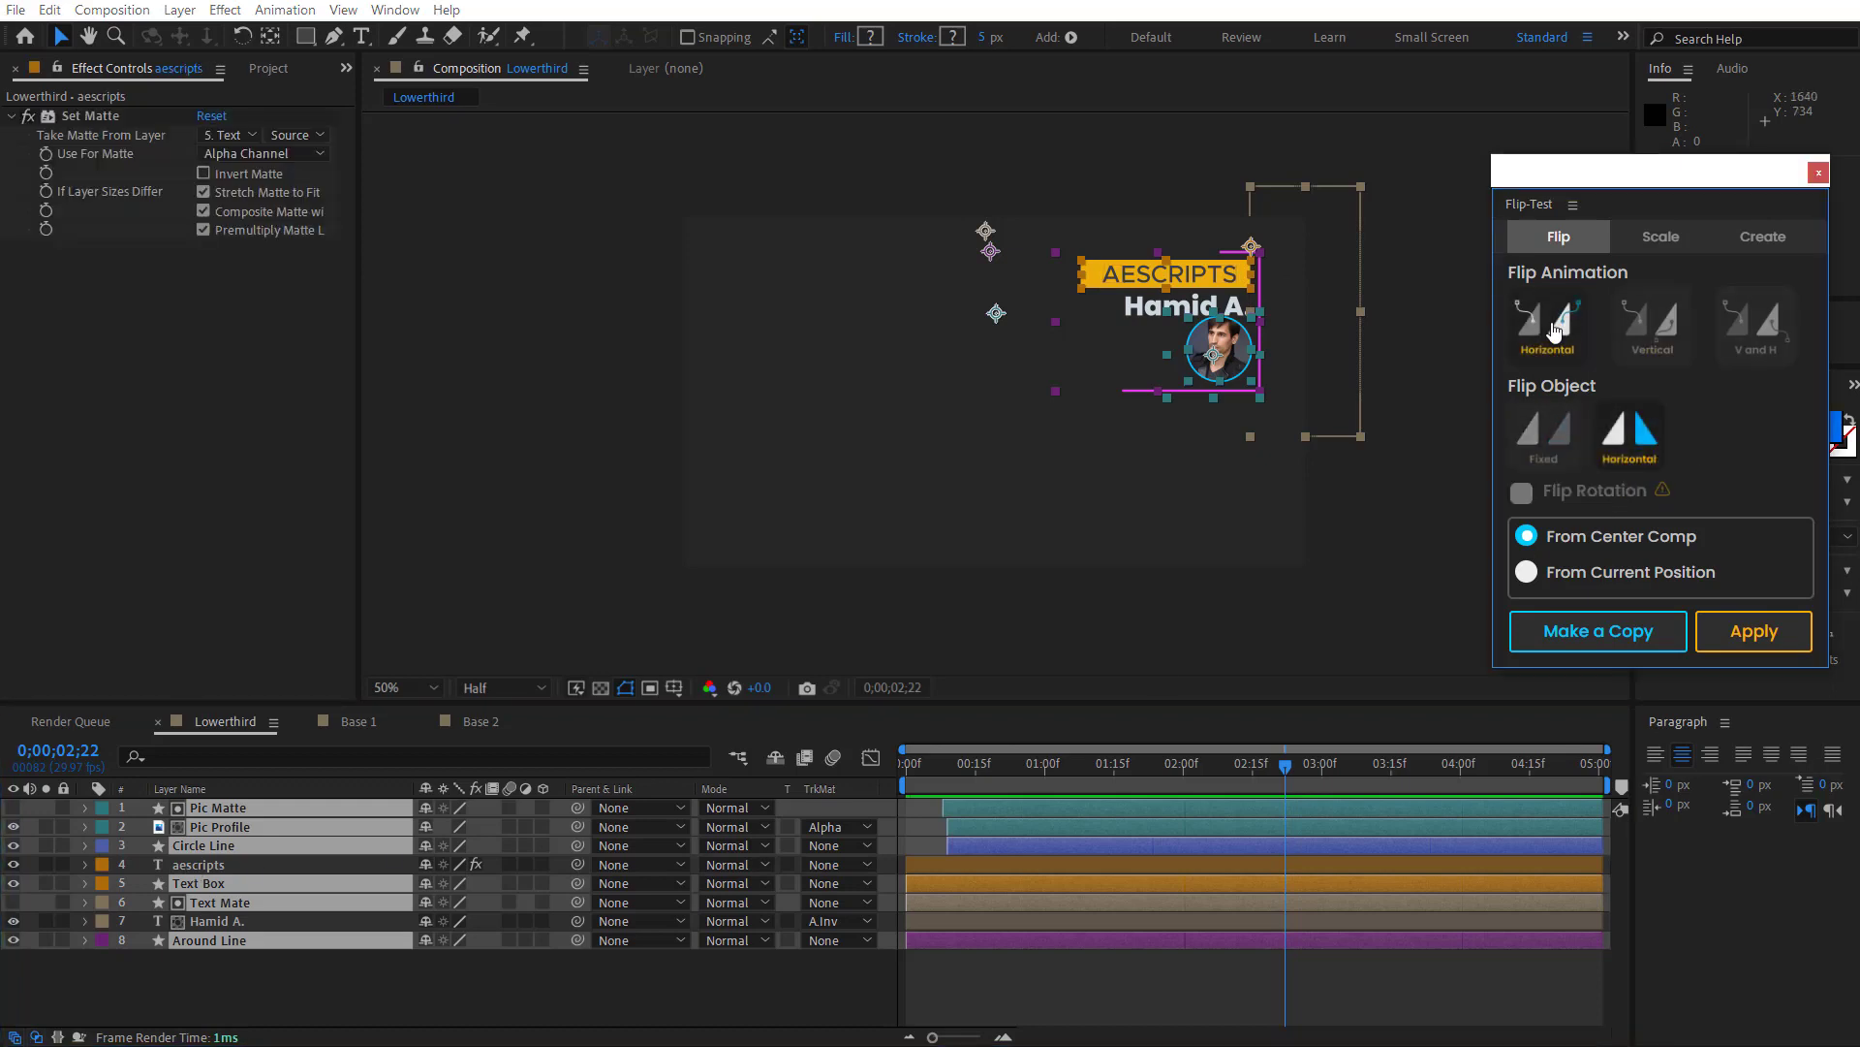
click(1764, 630)
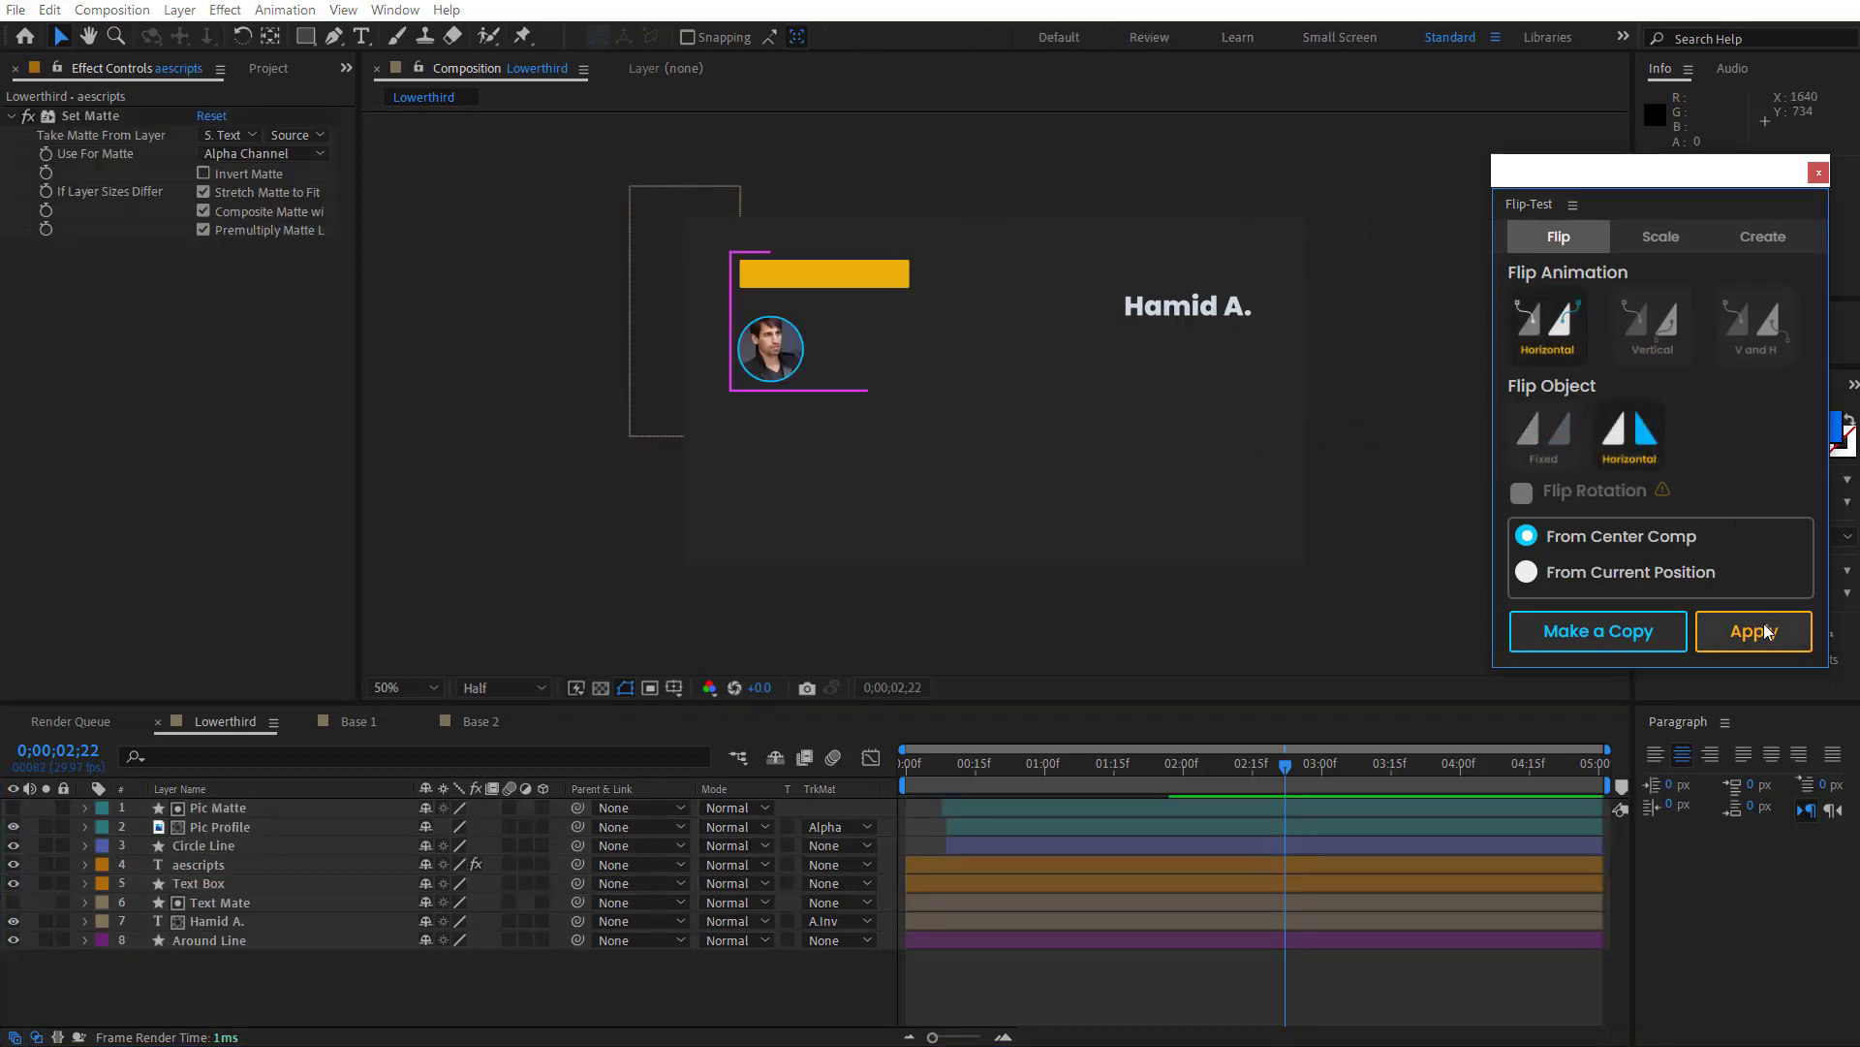
Step: Flip the name and aescripts text layers in Fixed mode and preview, stopping at 0;00;02;10
click(231, 921)
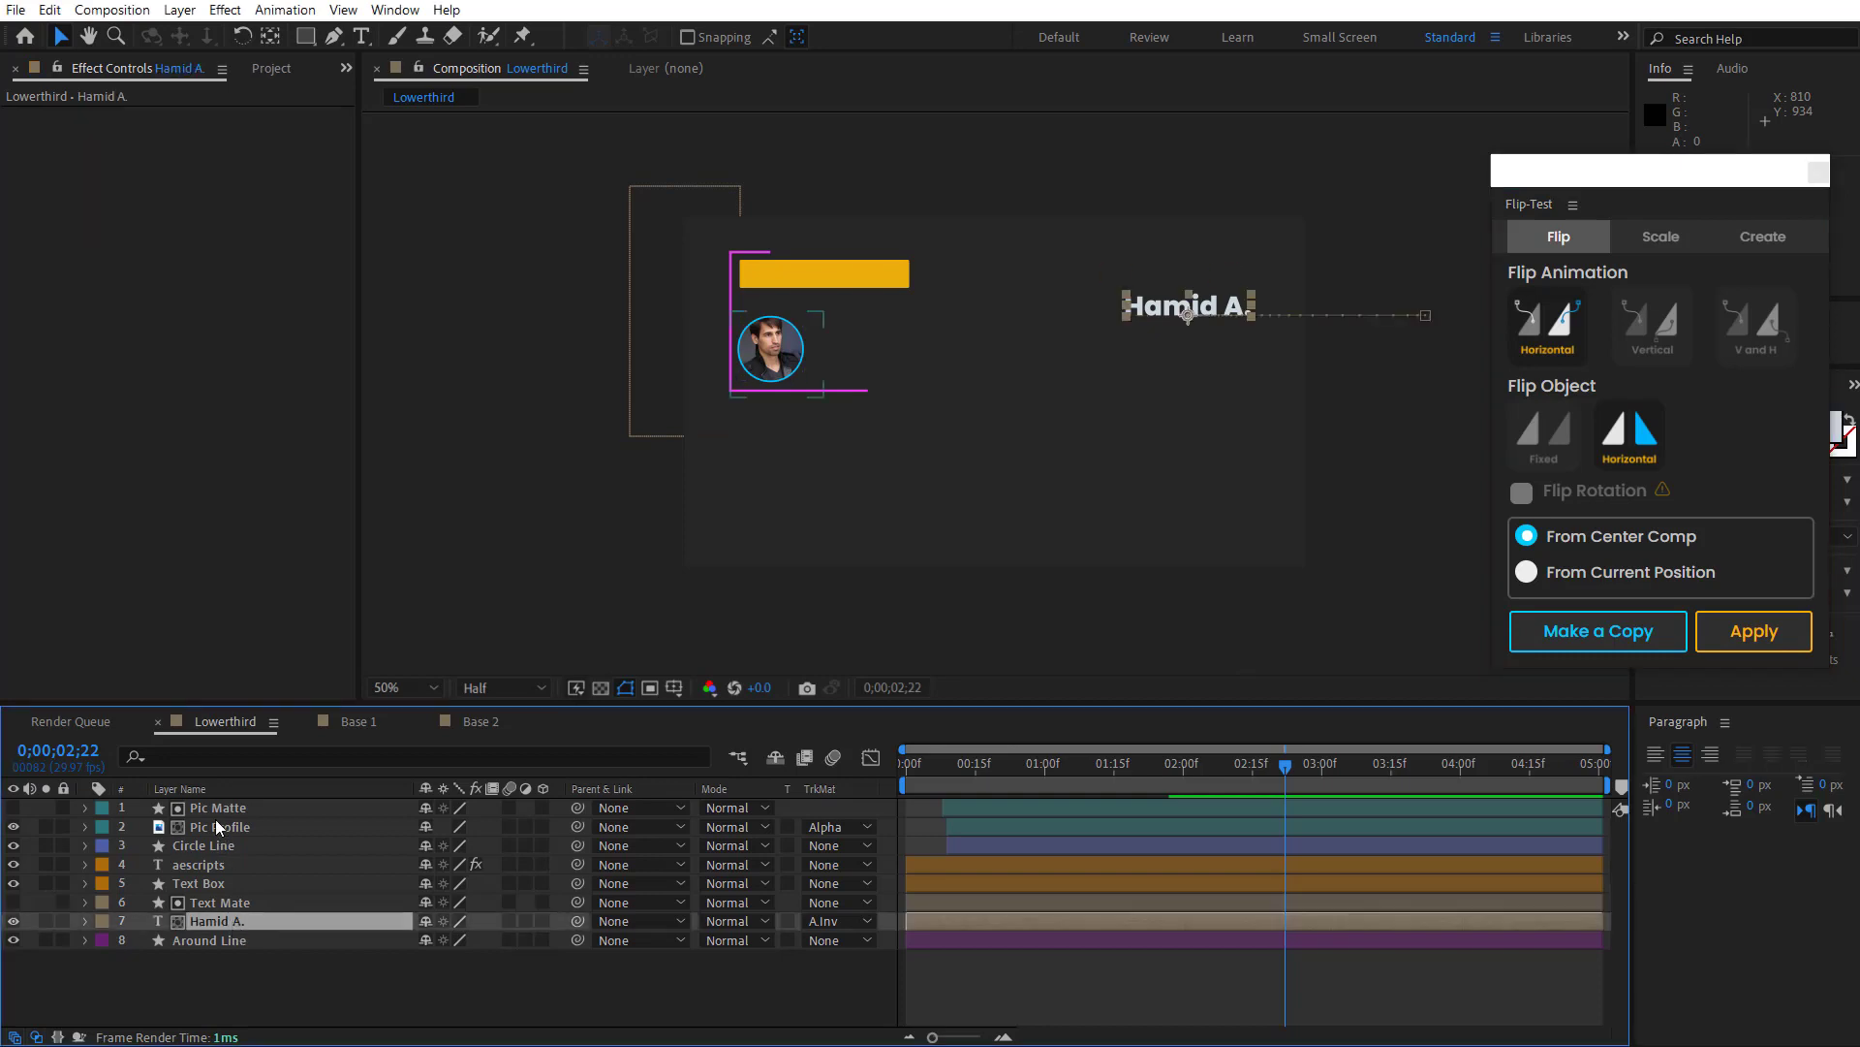
ctrl+click(208, 864)
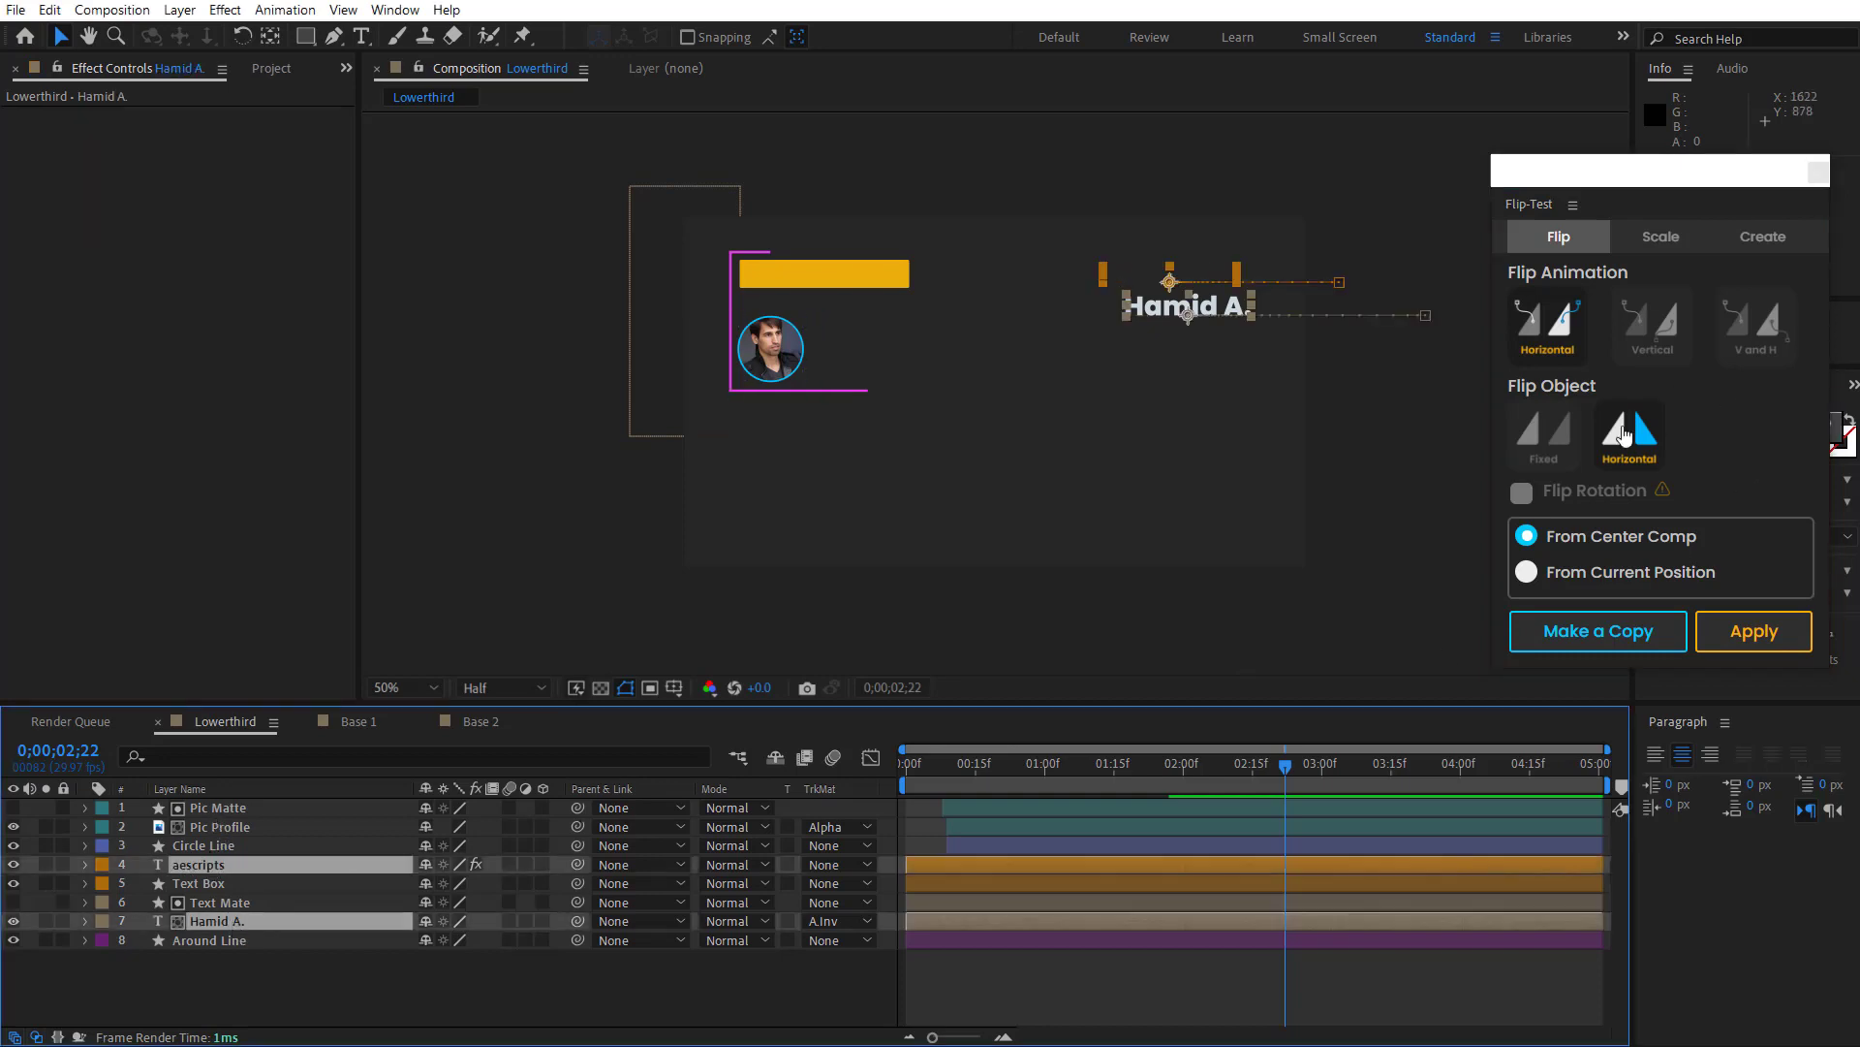
click(1543, 431)
click(1747, 635)
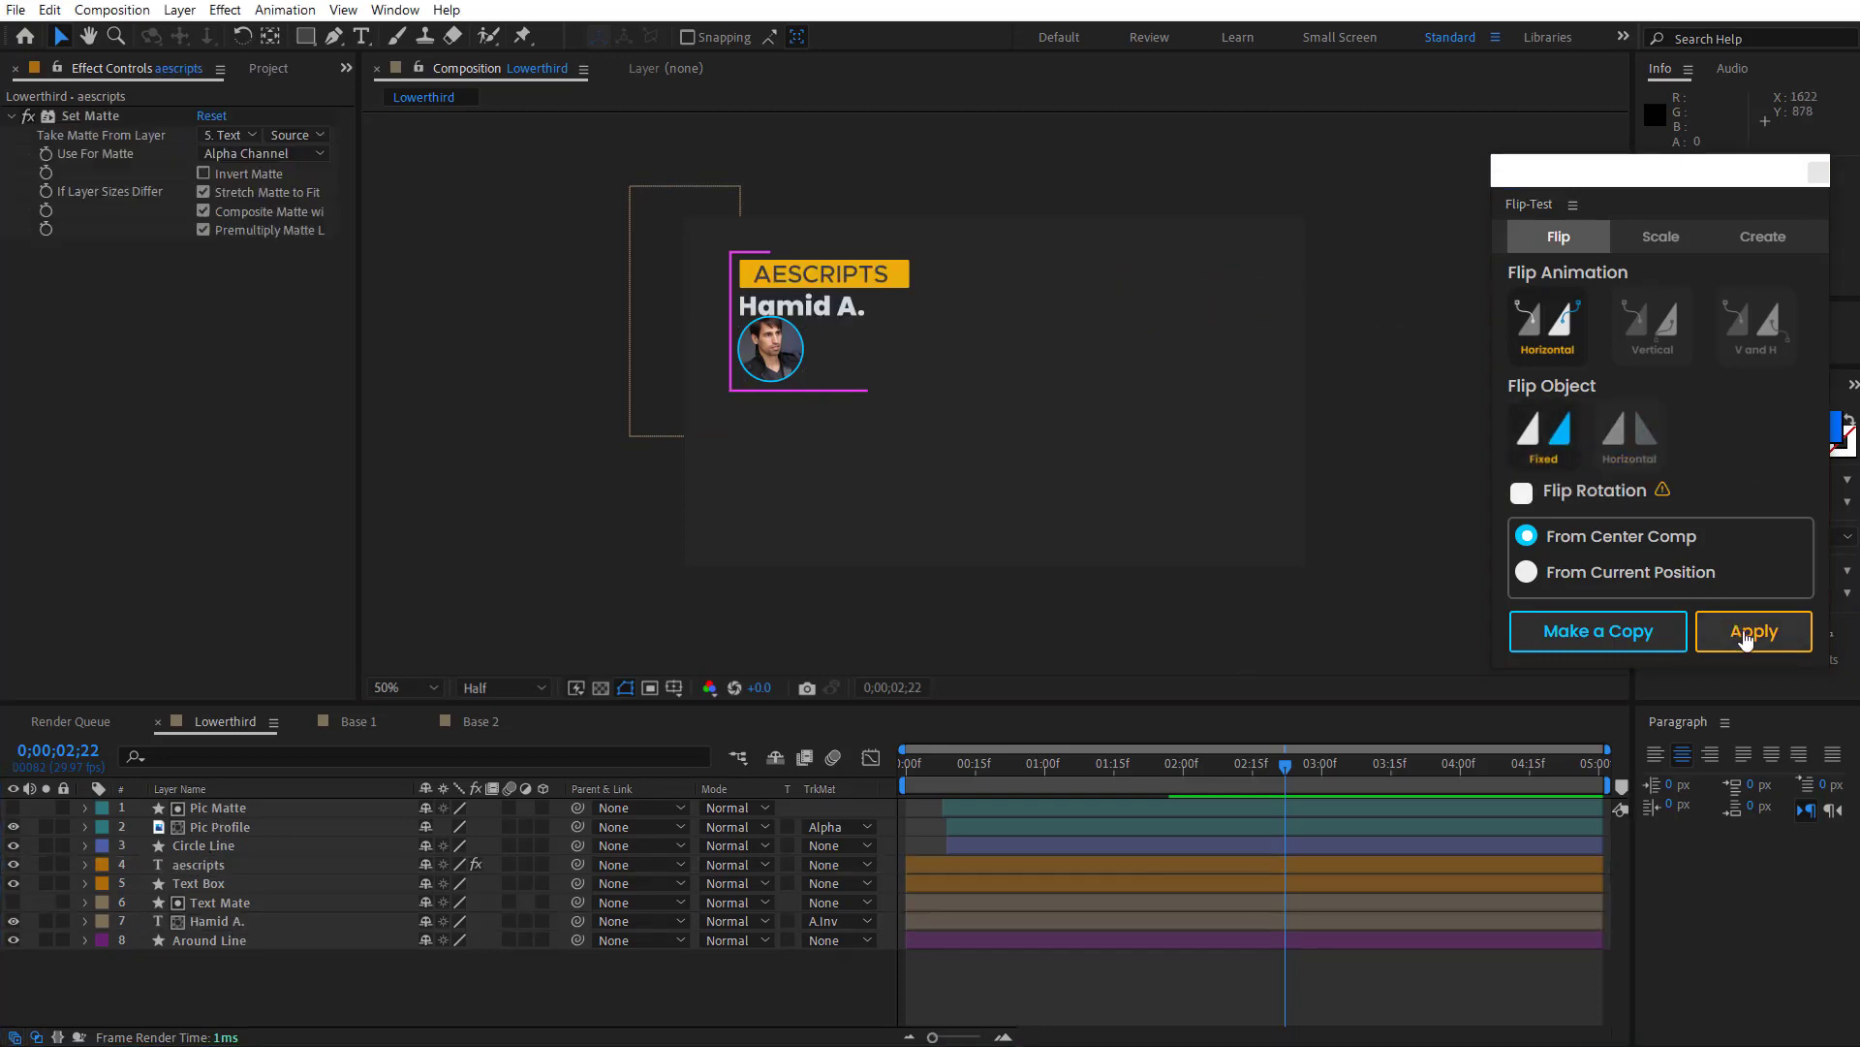
click(686, 965)
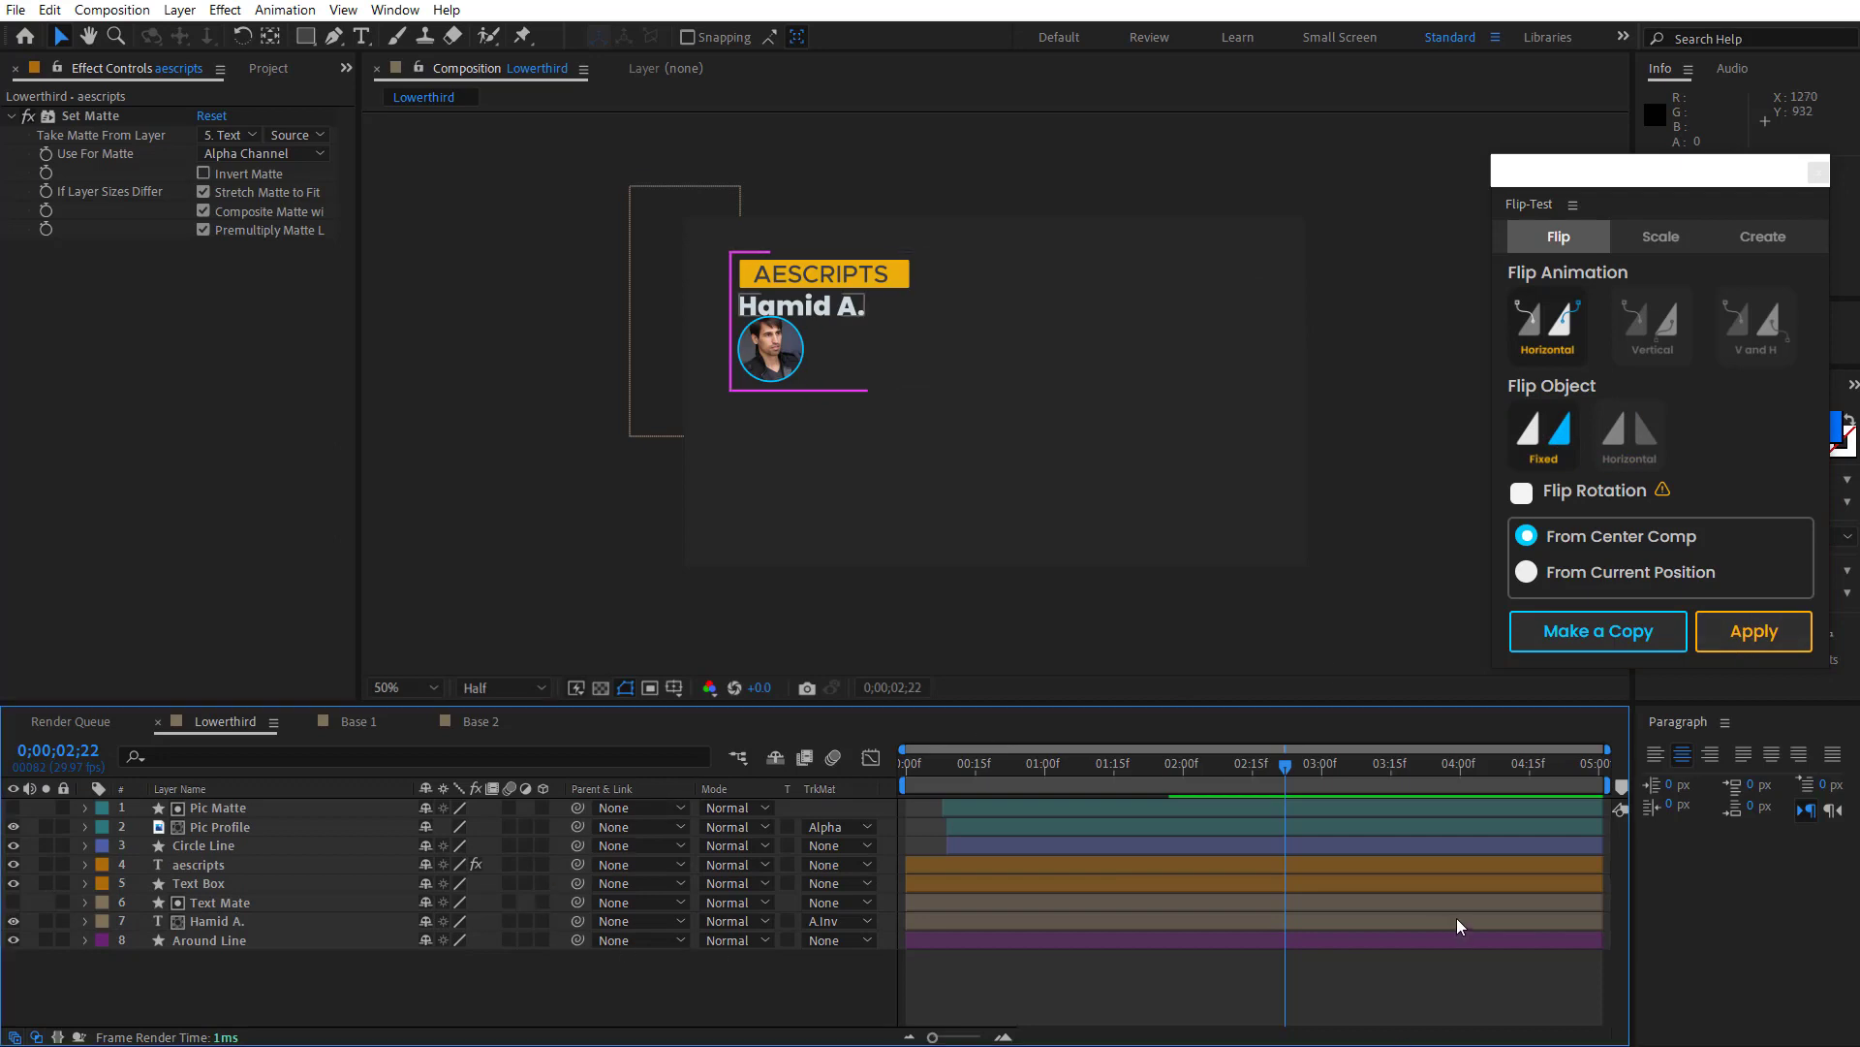
key(space)
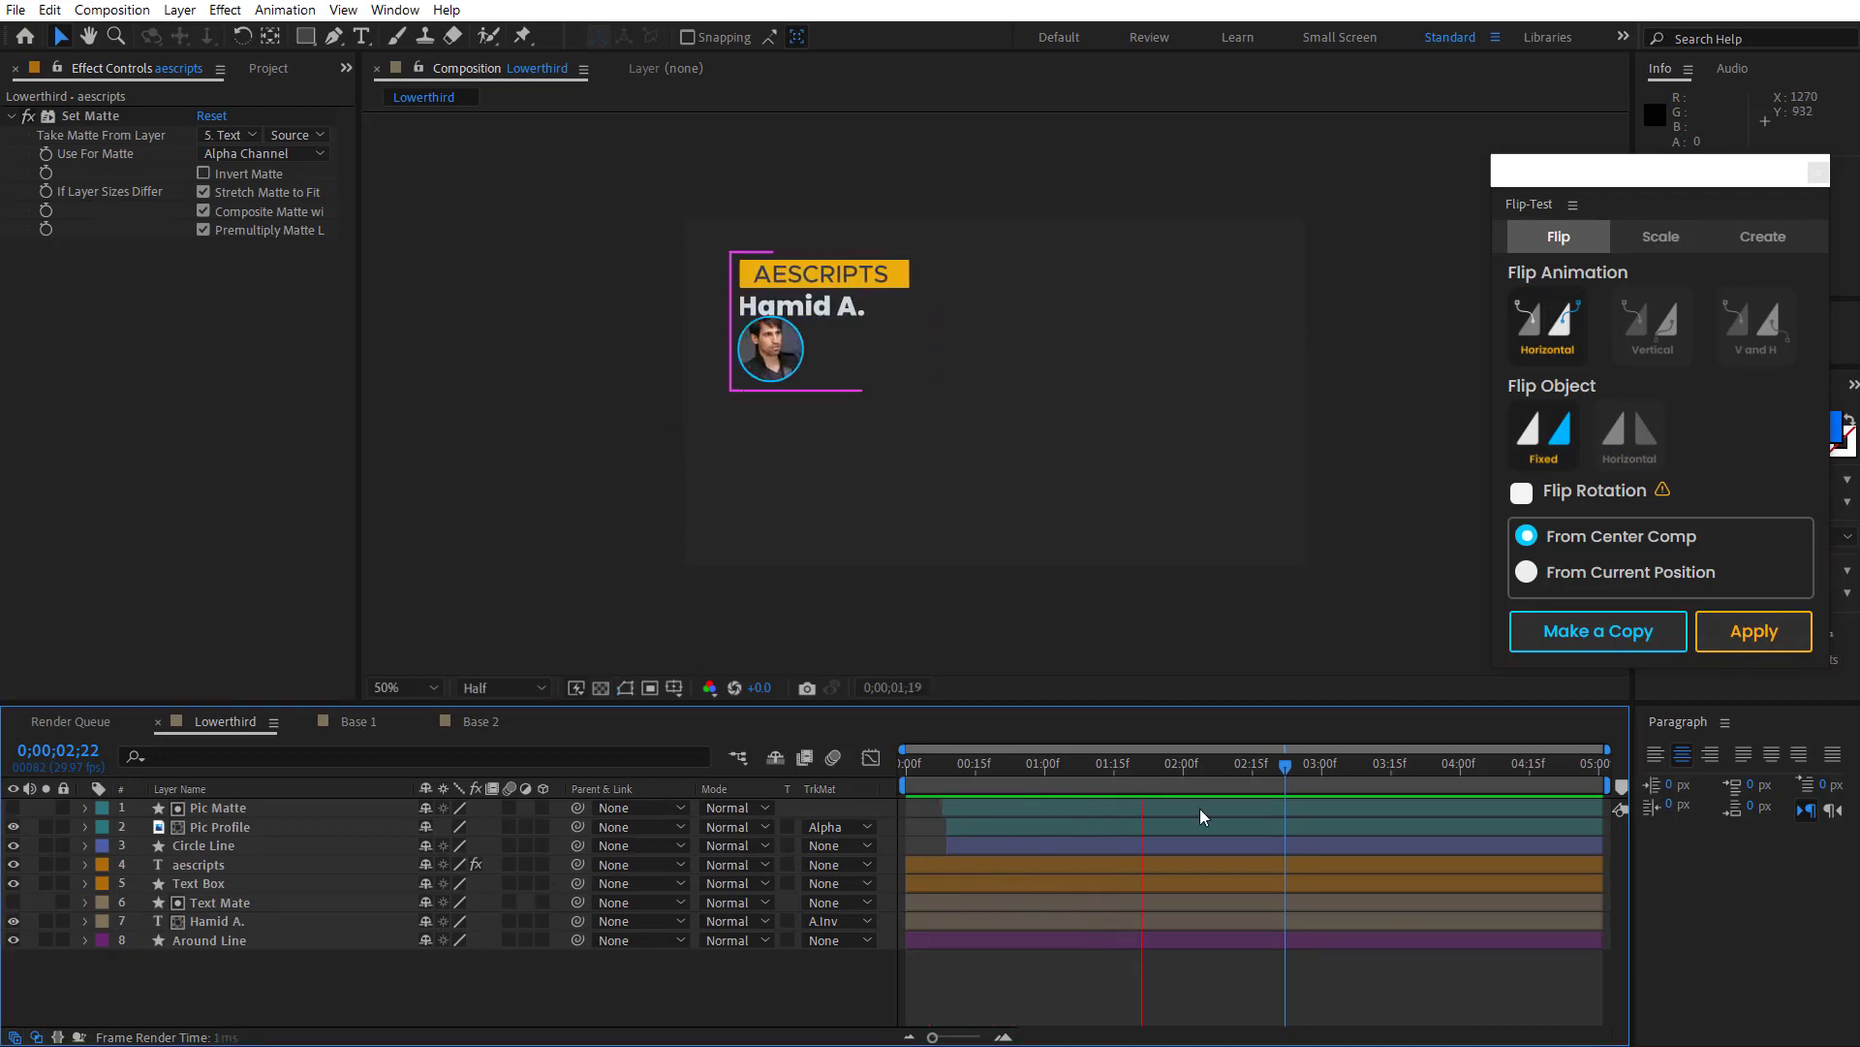
click(1230, 762)
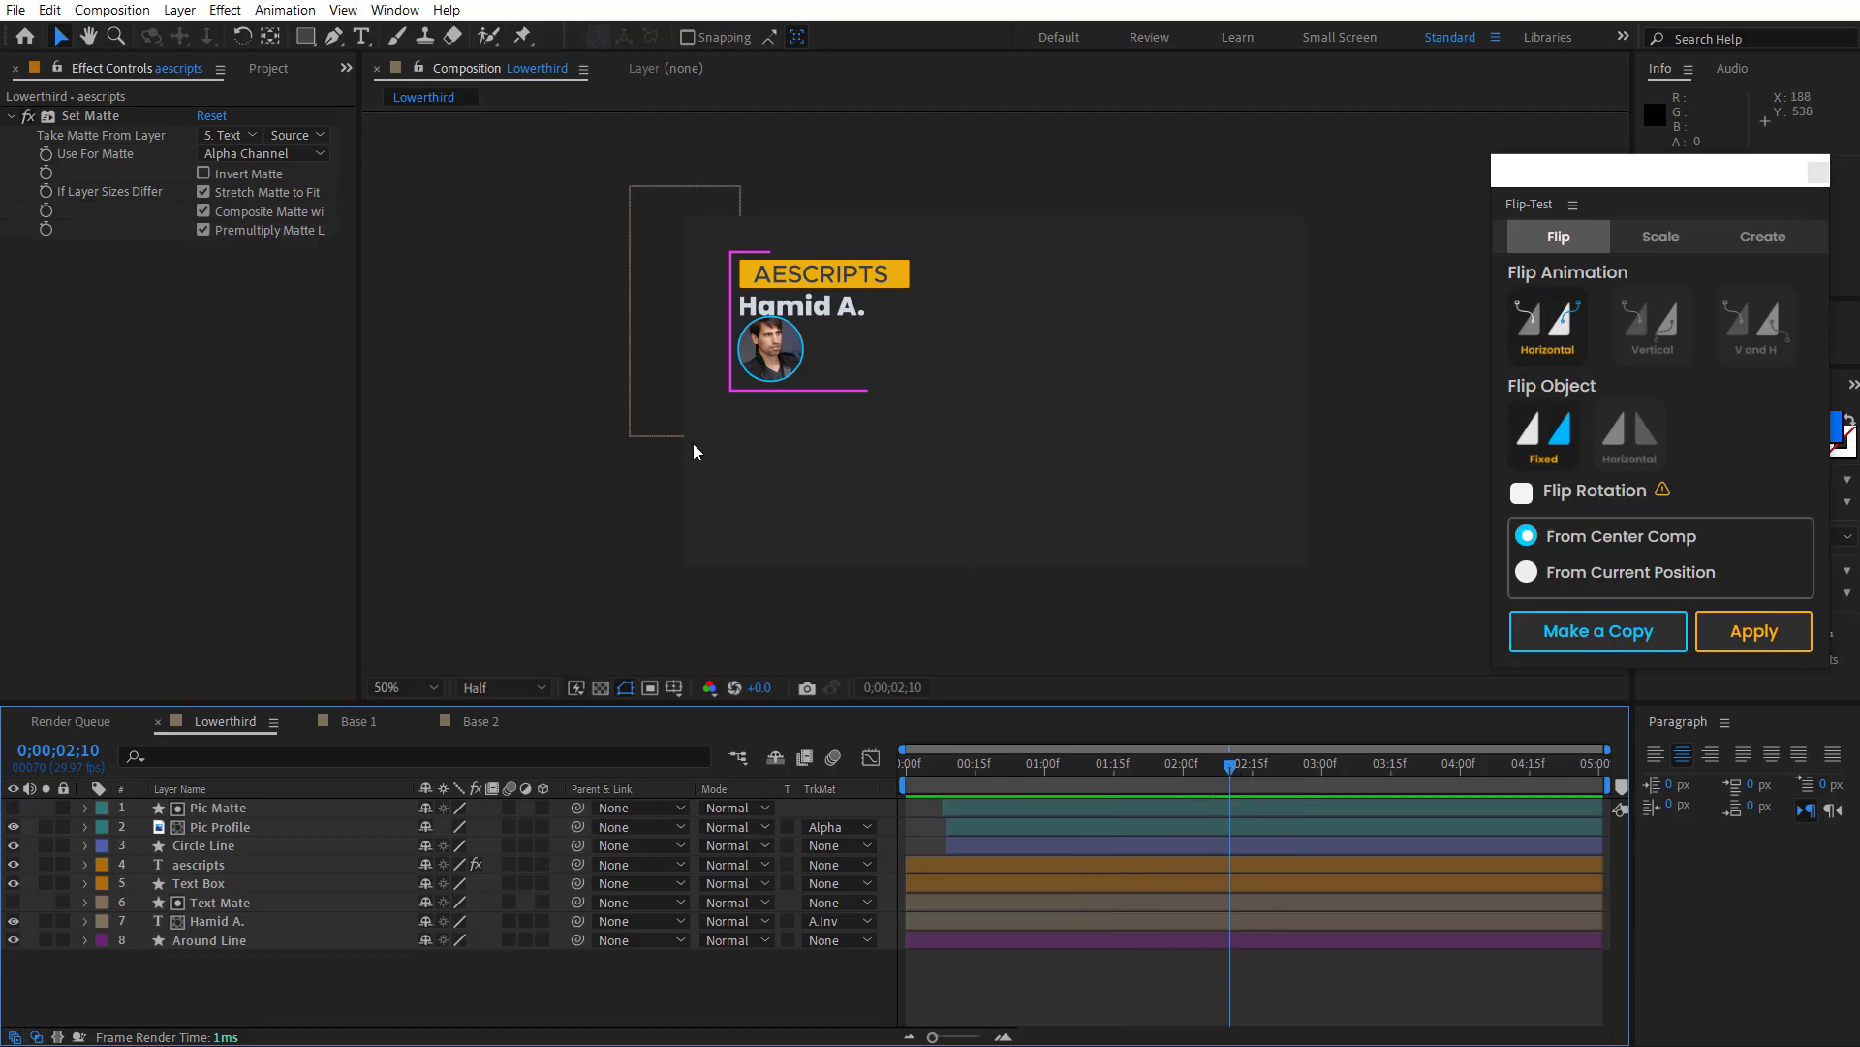